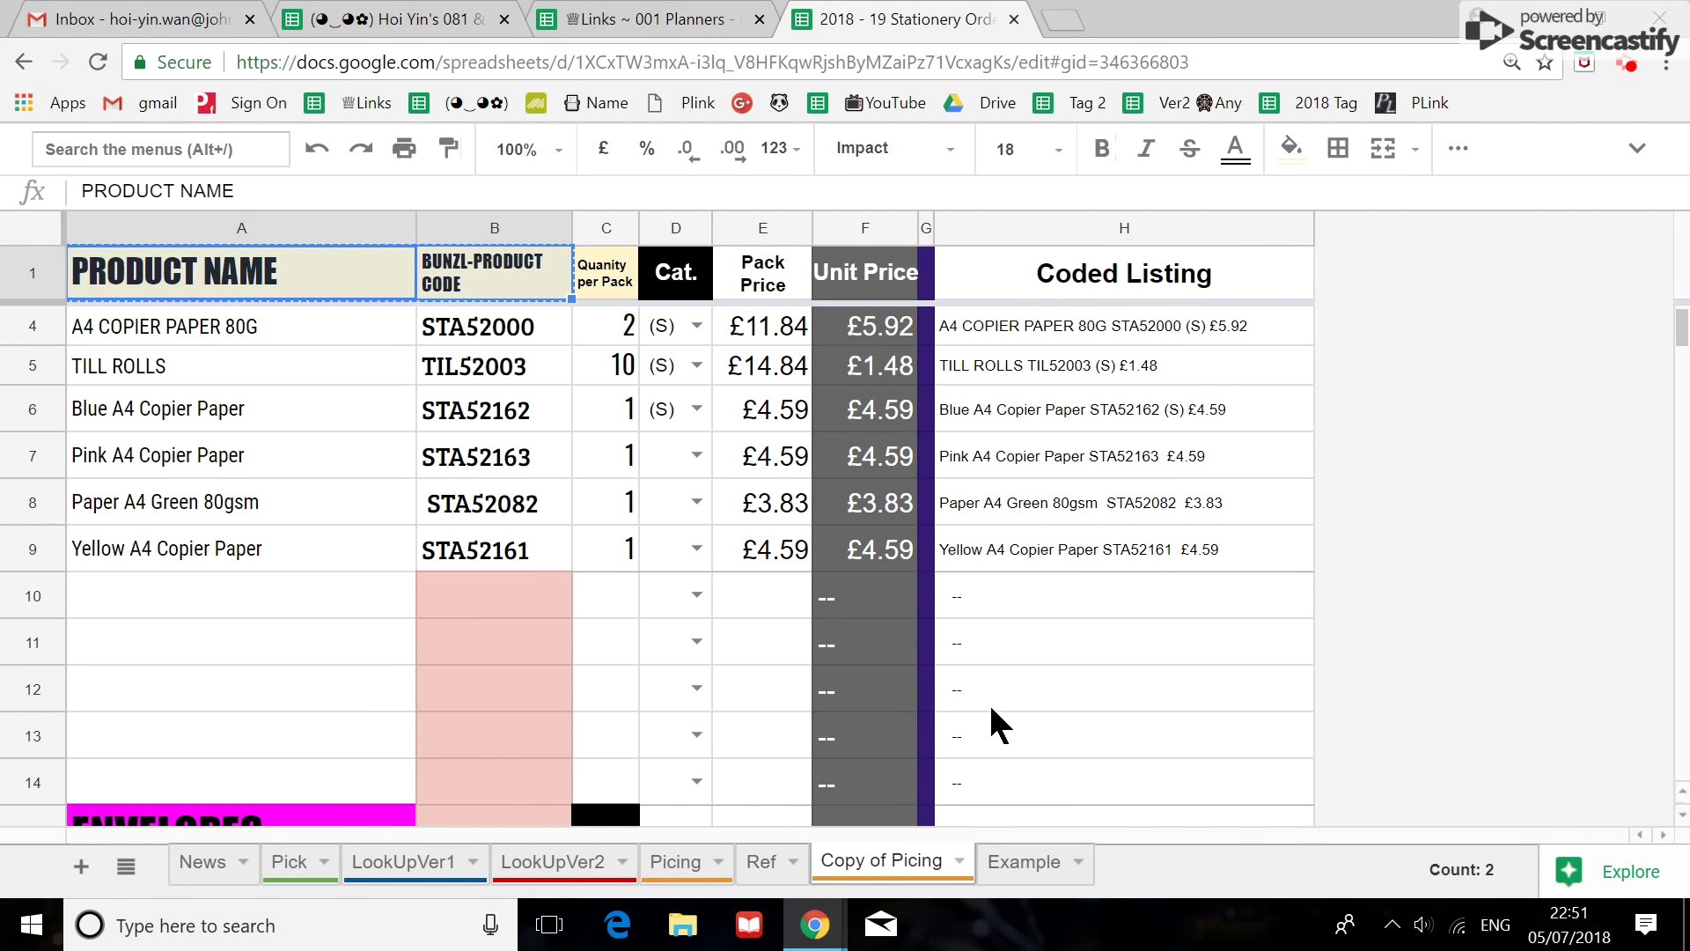
# Restore the full menus and select cell H2 in the Coded Listing.
pyautogui.click(1635, 152)
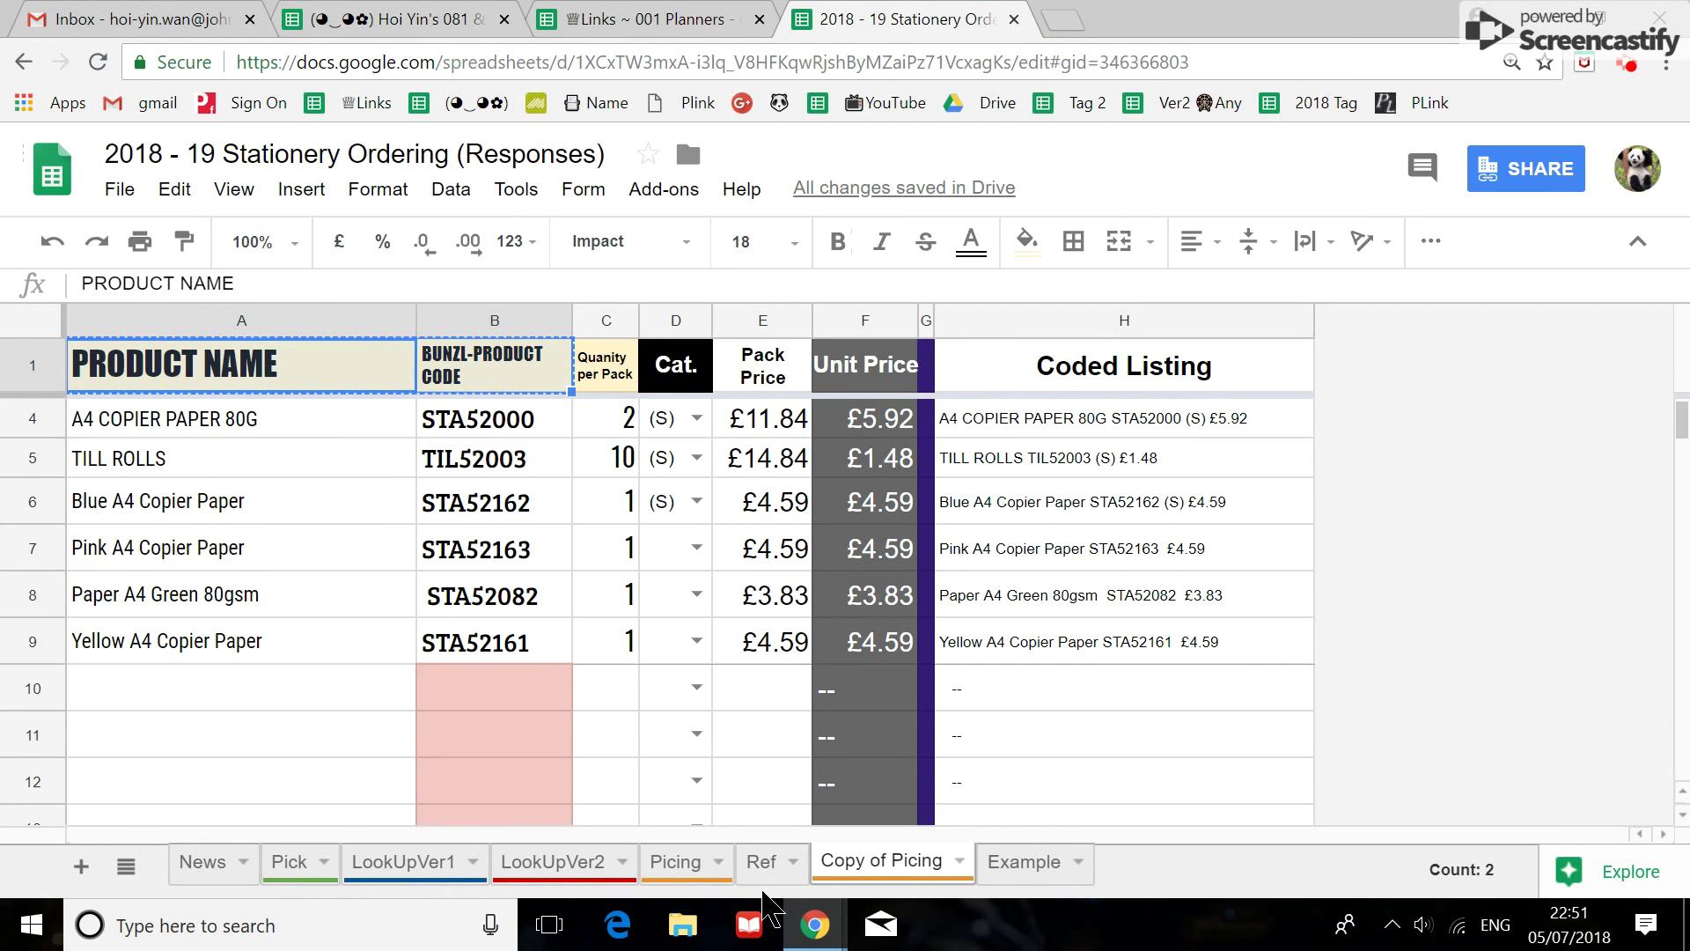
pyautogui.scroll(1, 690, 774)
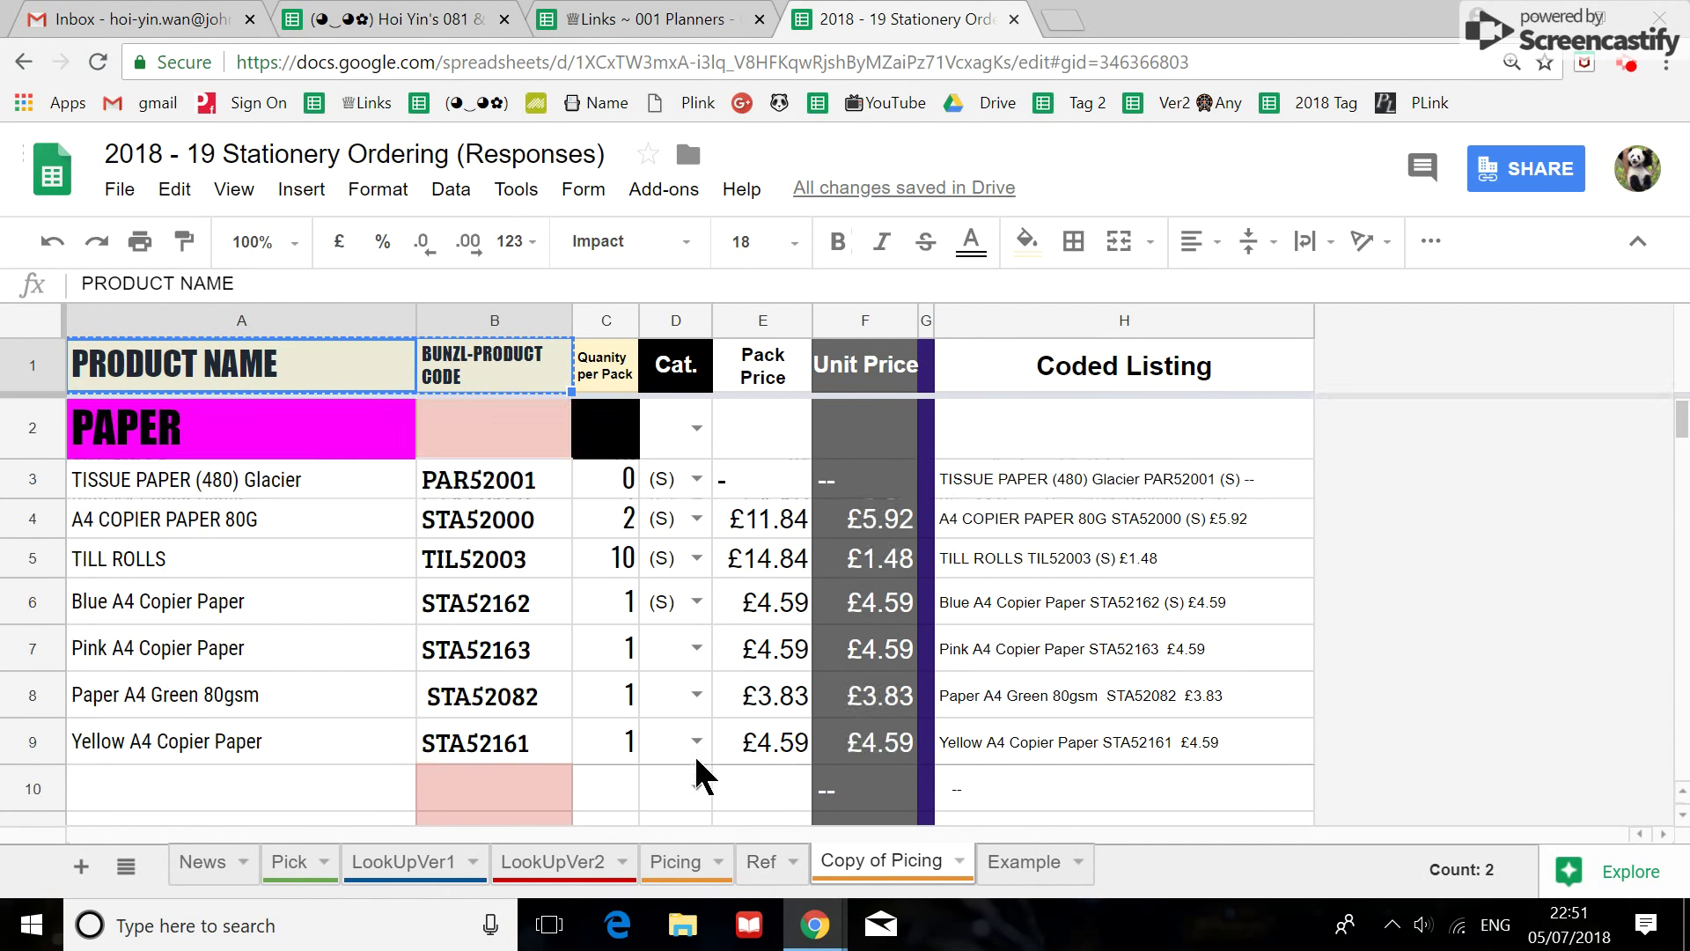
pyautogui.click(1173, 453)
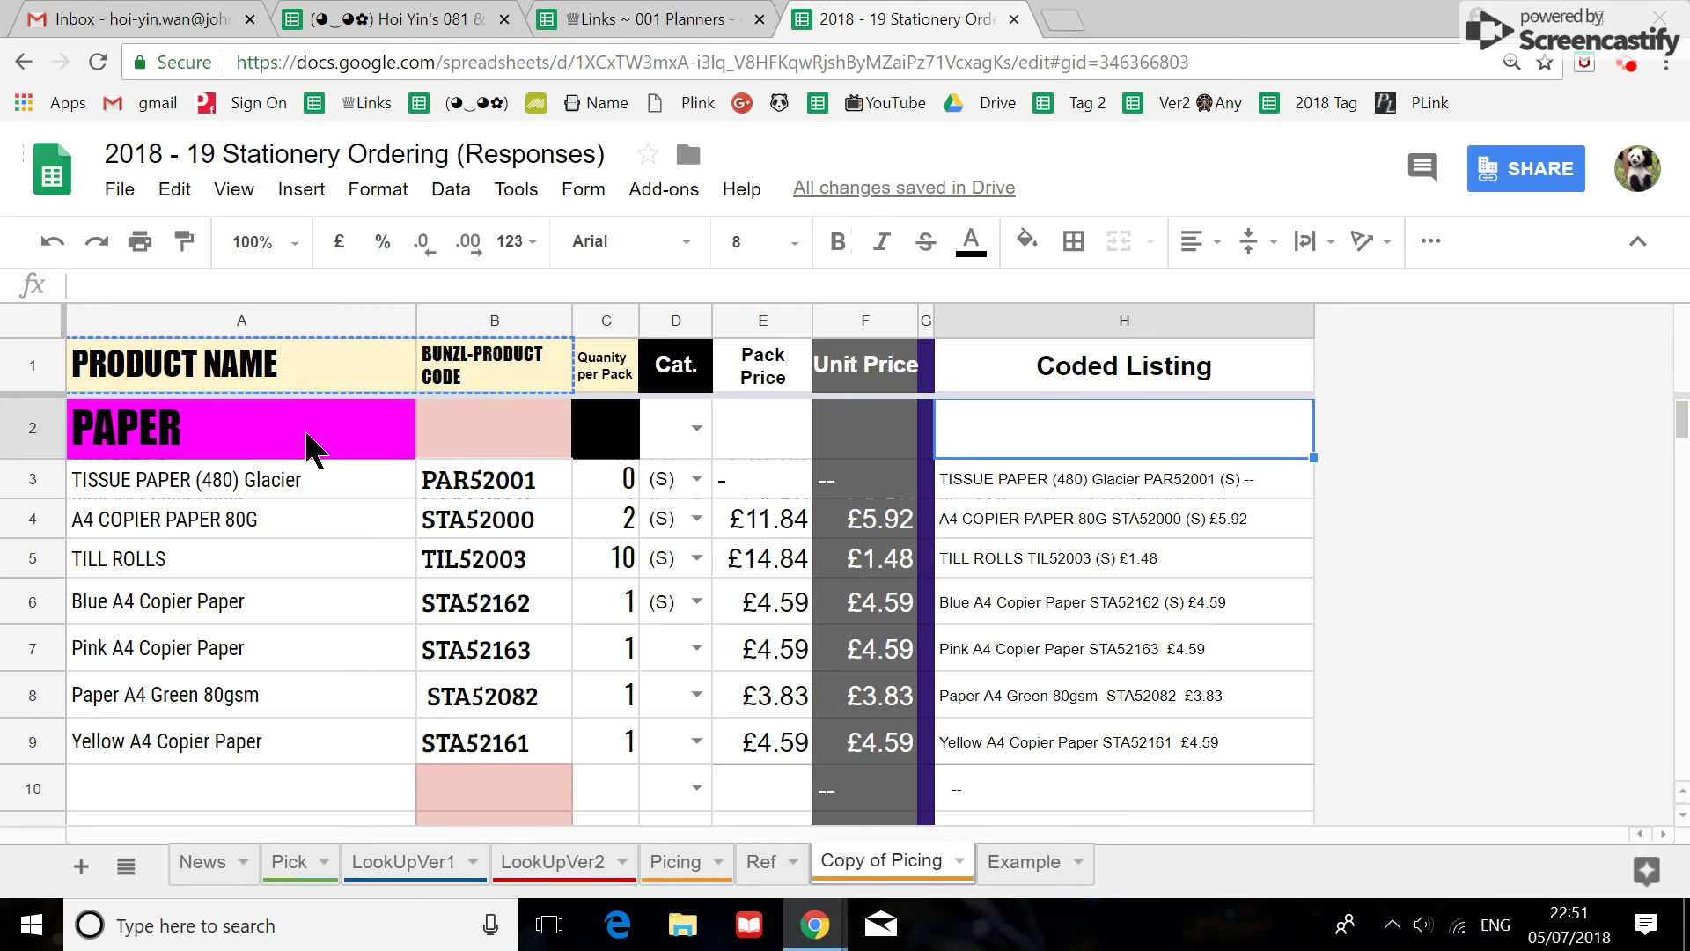
# Scroll through the Copy of Picing sheet to review its product rows.
pyautogui.scroll(-5, 150, 775)
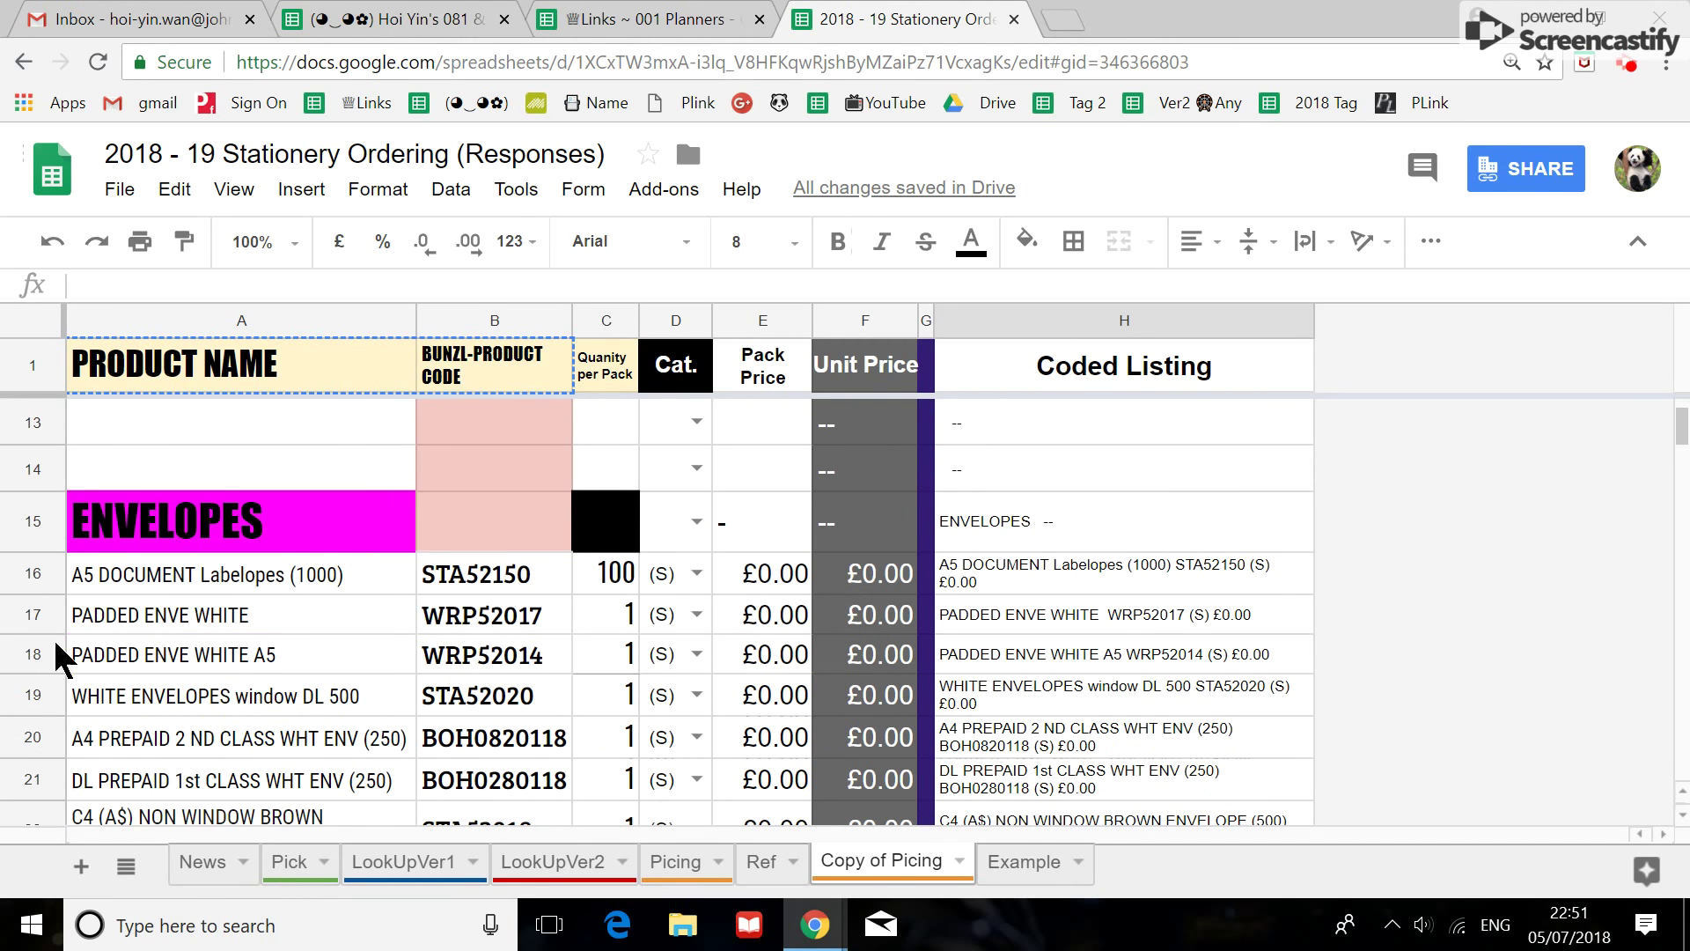
pyautogui.scroll(-6, 208, 585)
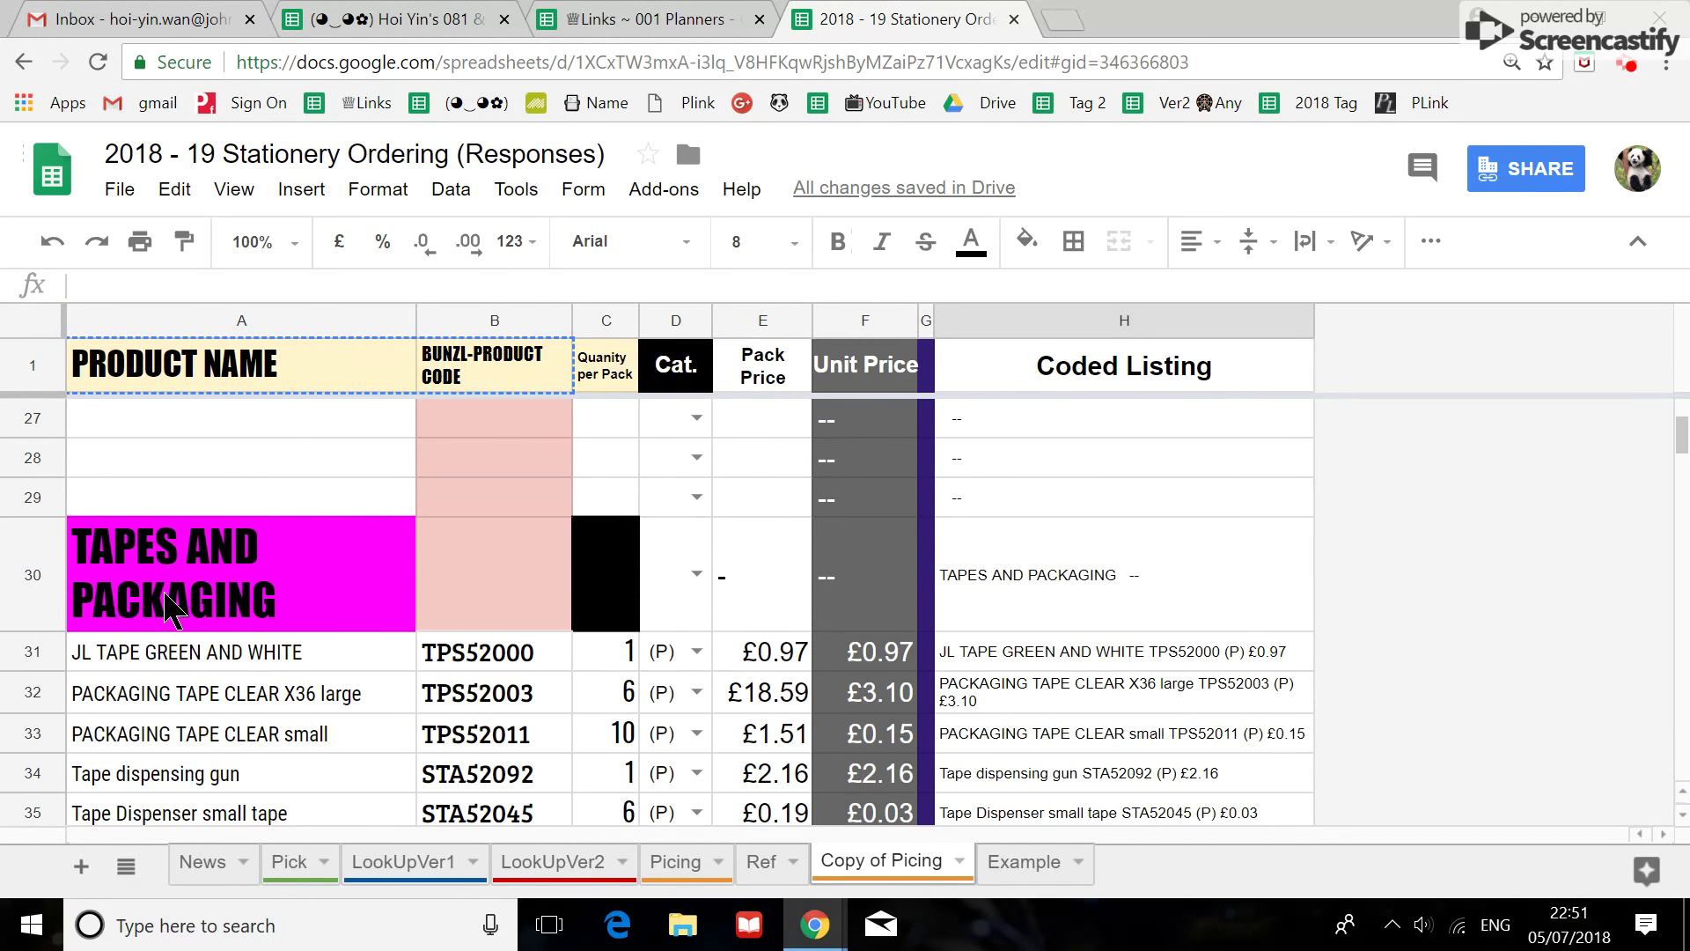
pyautogui.scroll(-6, 168, 616)
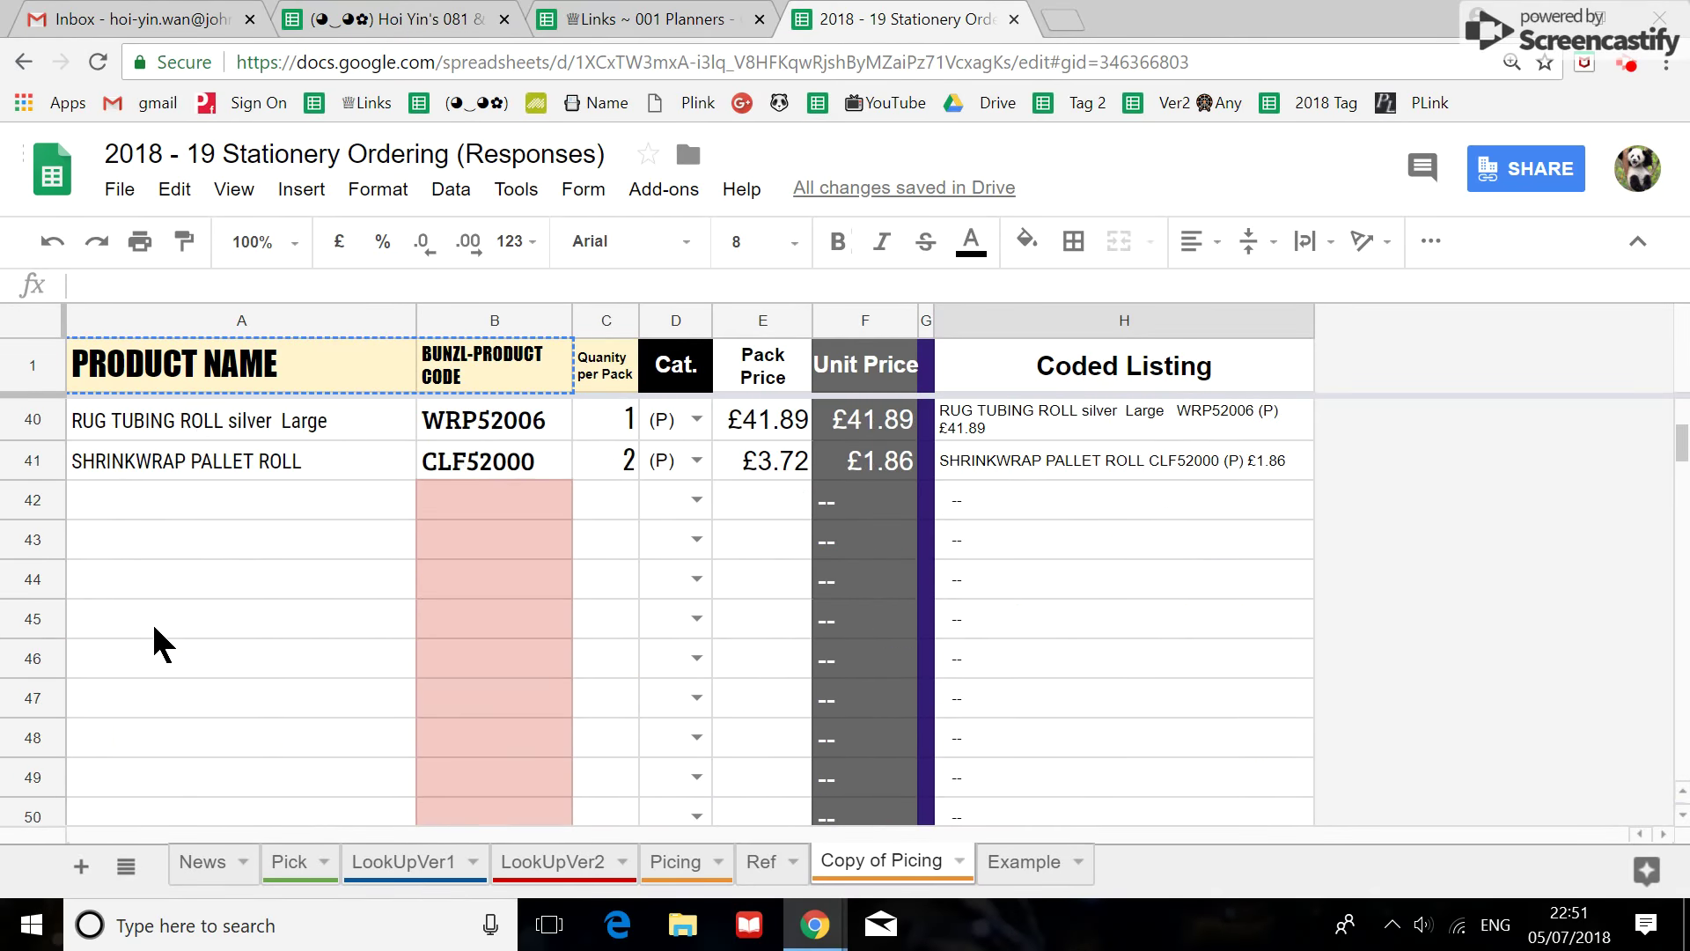
pyautogui.scroll(-18, 155, 628)
pyautogui.scroll(-9, 158, 632)
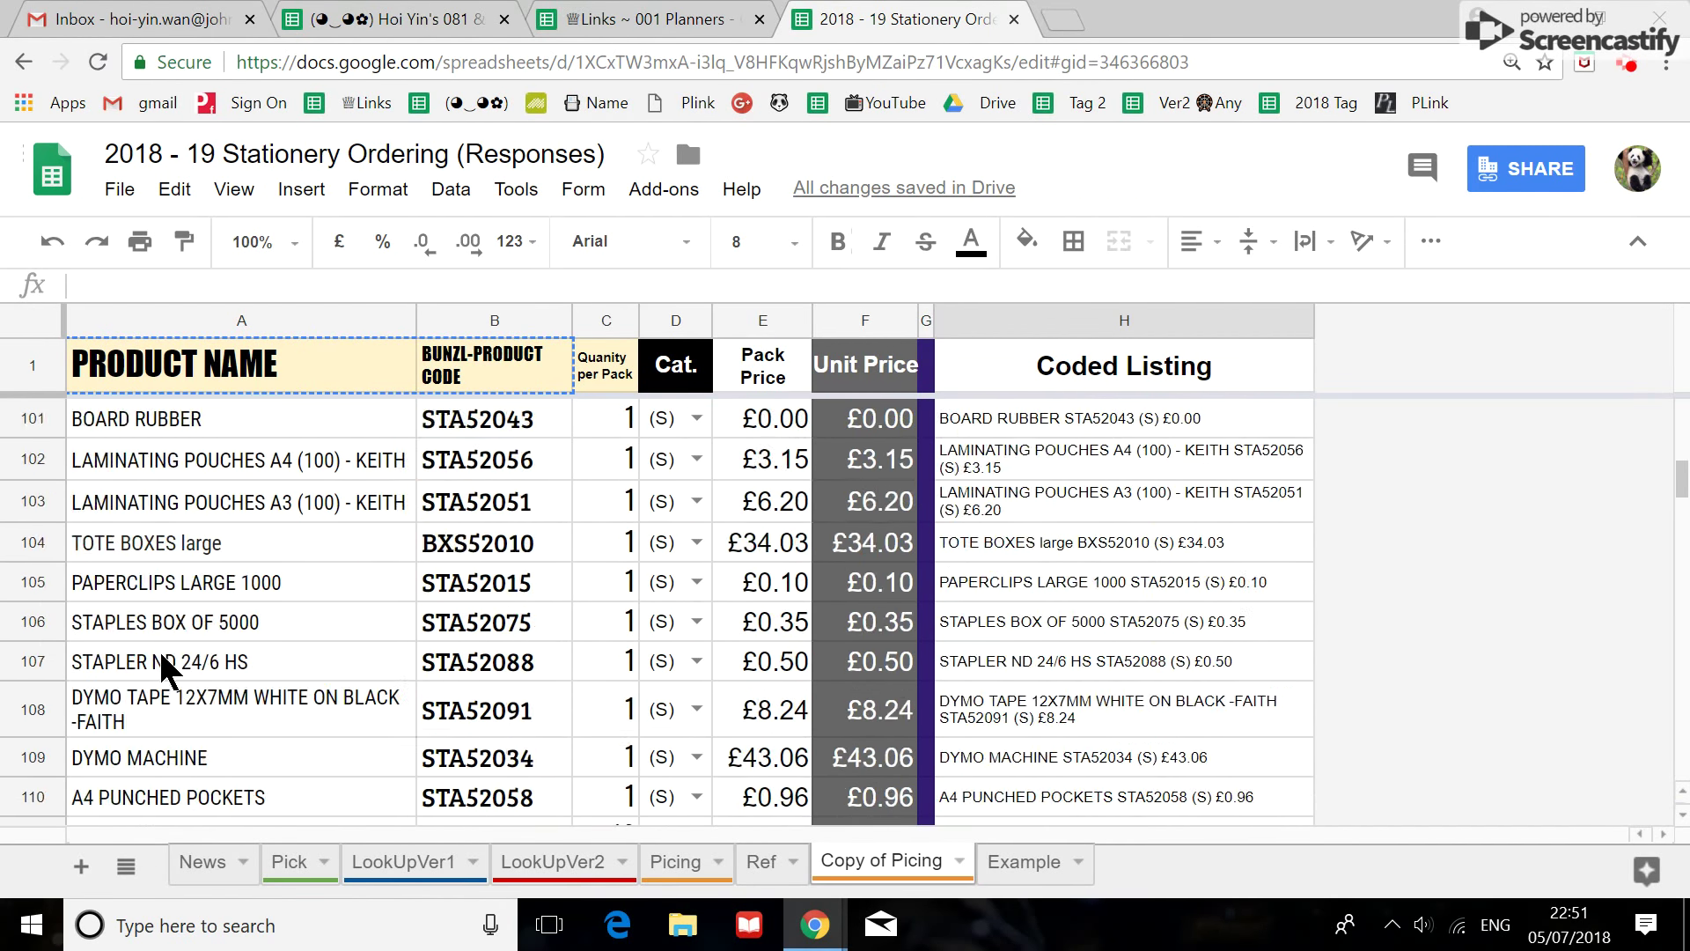
pyautogui.scroll(-10, 164, 667)
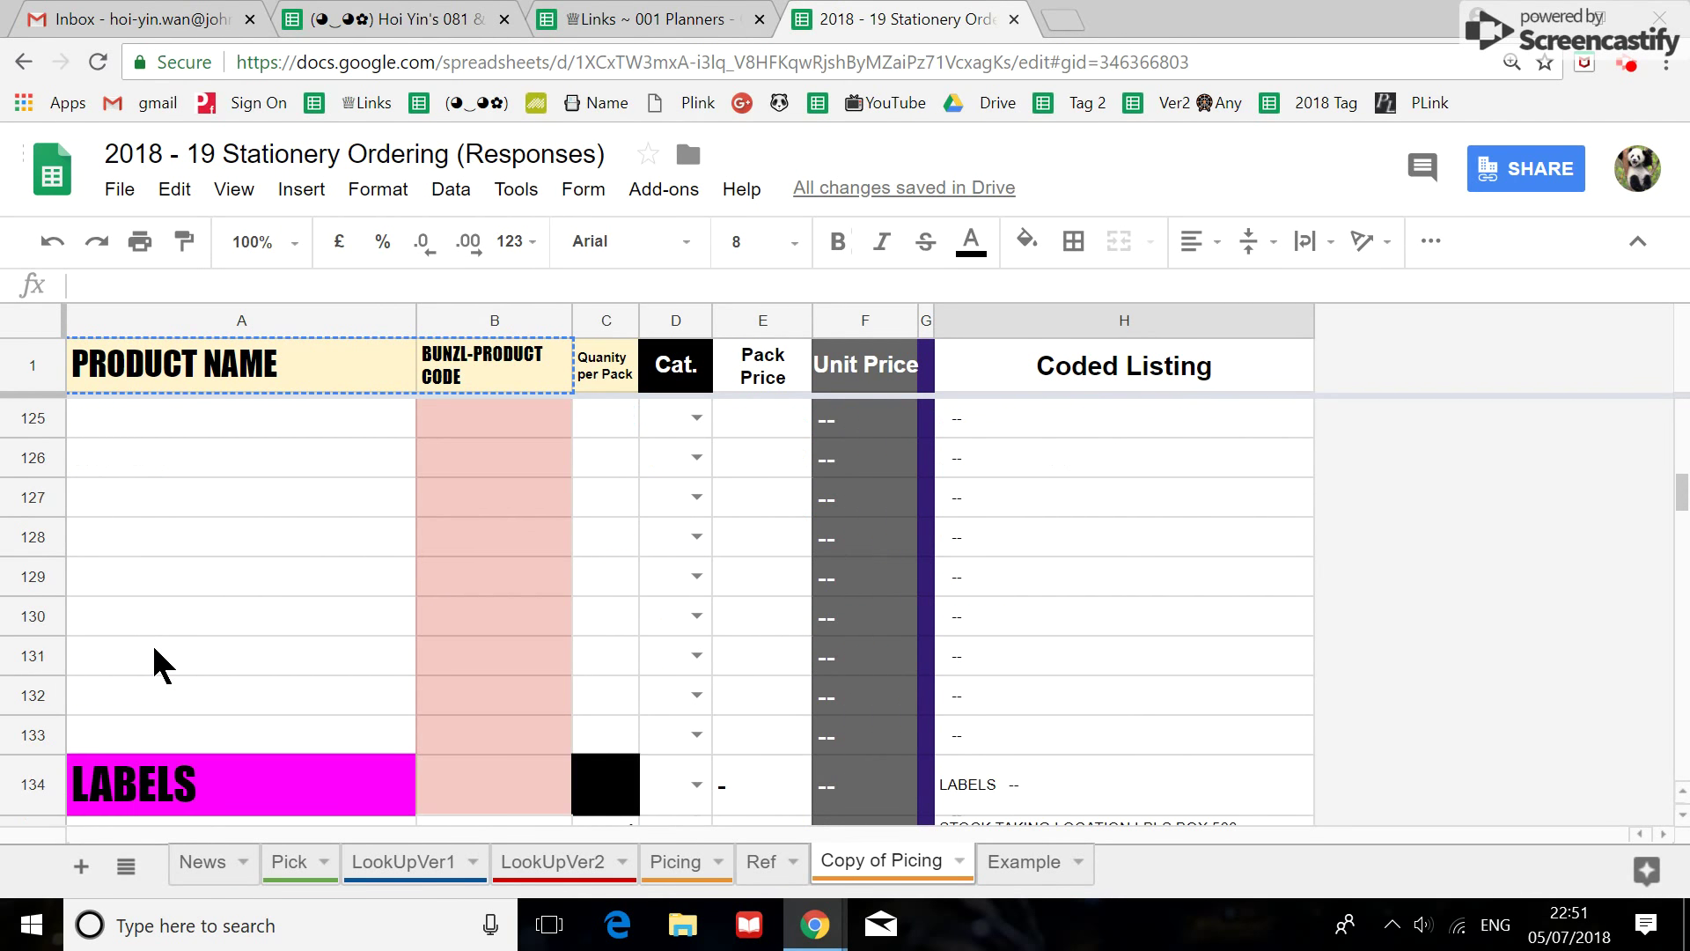
pyautogui.scroll(7, 218, 611)
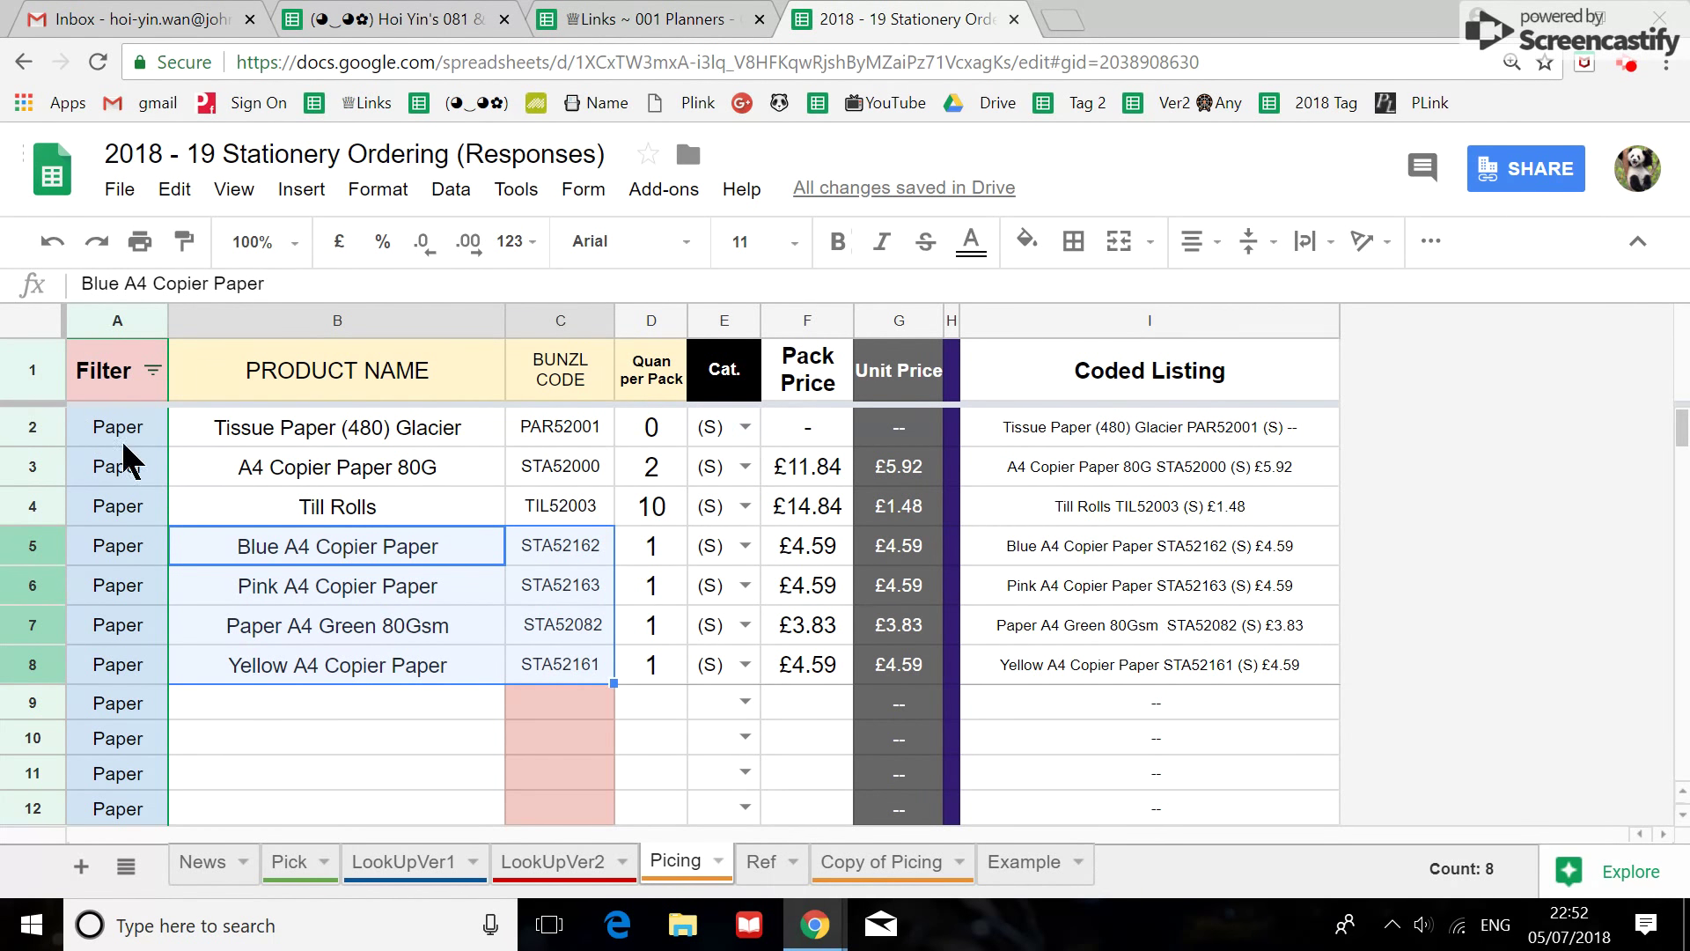
pyautogui.click(110, 323)
pyautogui.scroll(-4, 132, 510)
pyautogui.scroll(-2, 119, 552)
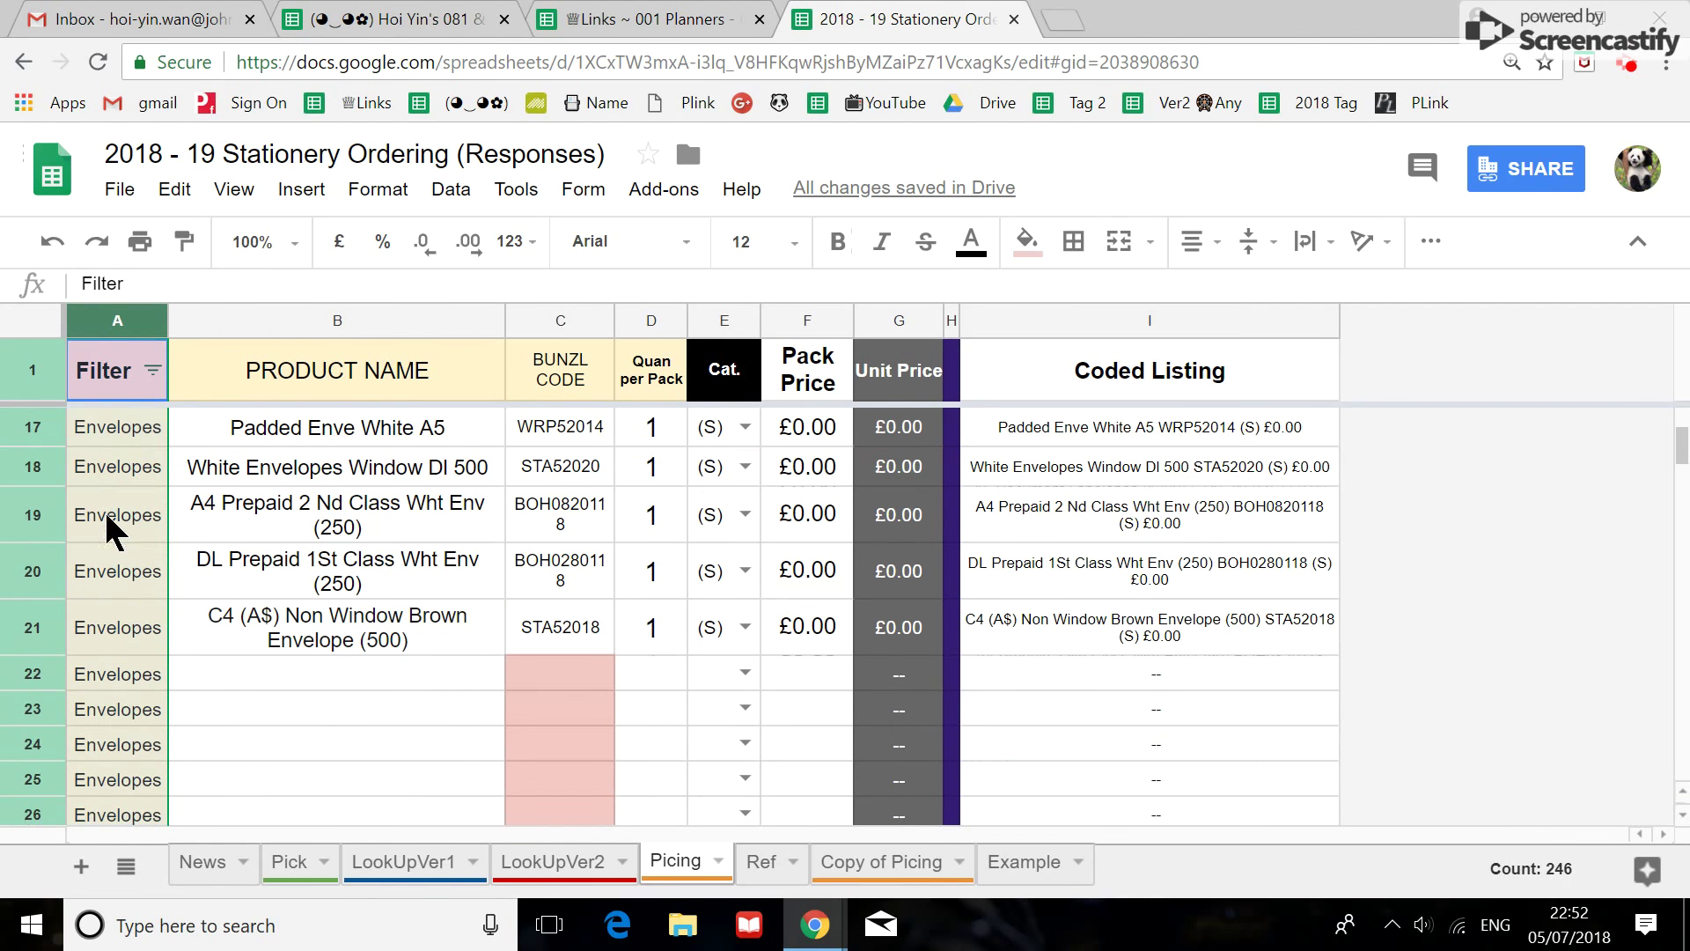
pyautogui.scroll(-4, 234, 574)
pyautogui.scroll(-3, 139, 596)
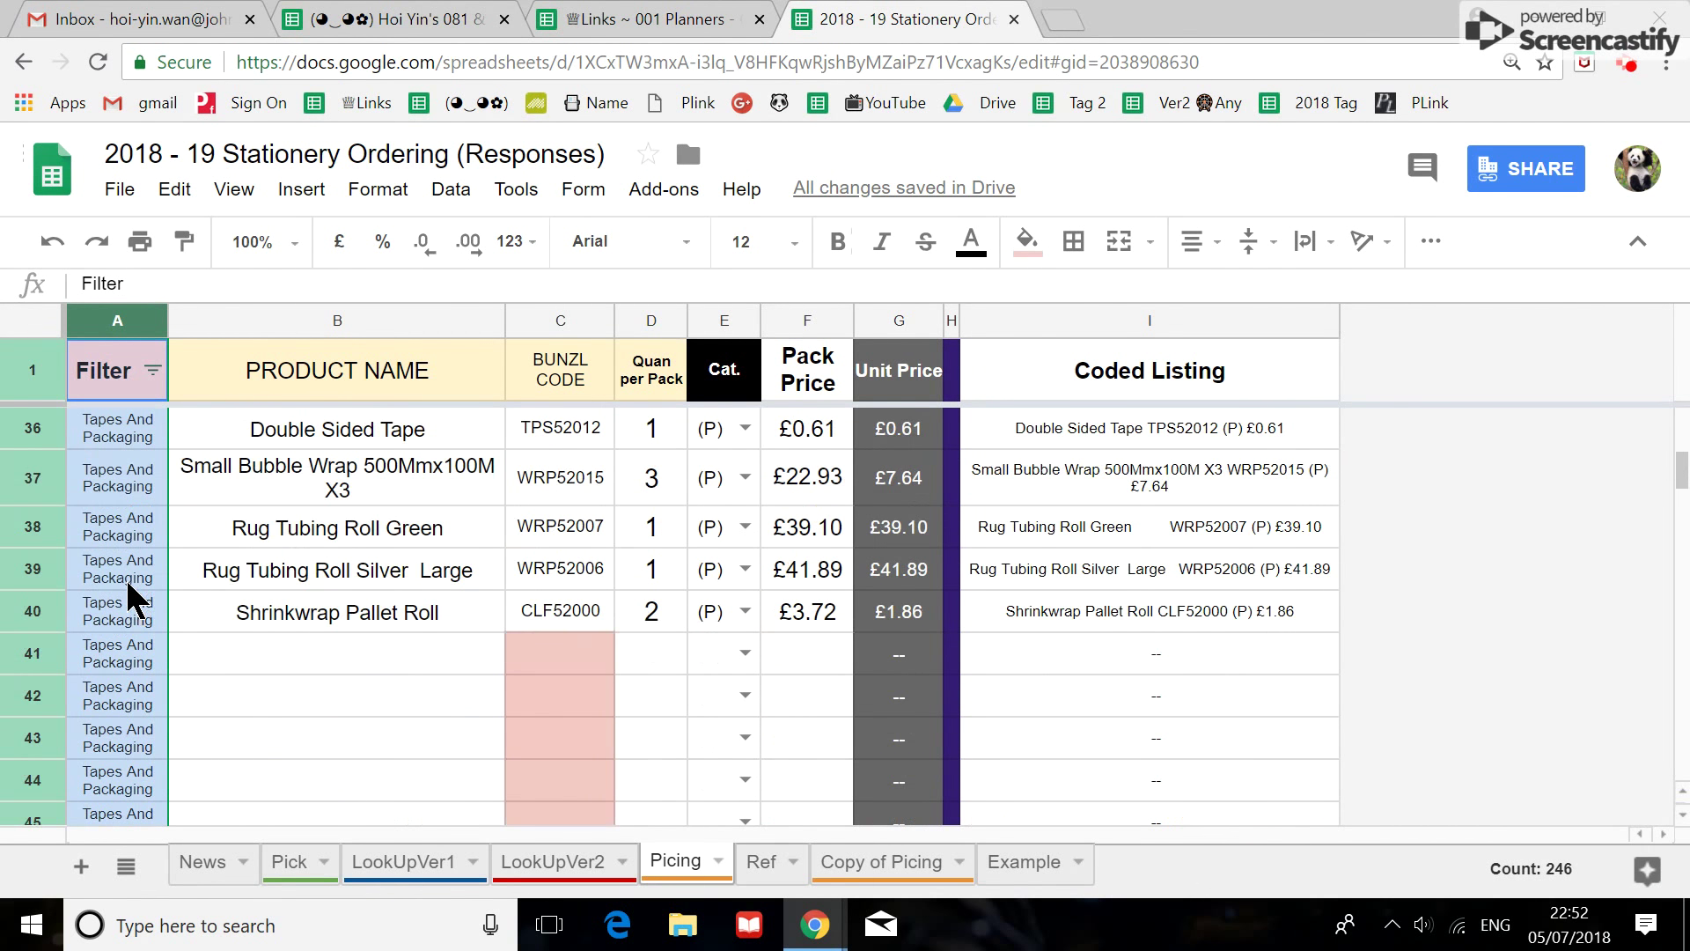
pyautogui.scroll(-5, 130, 616)
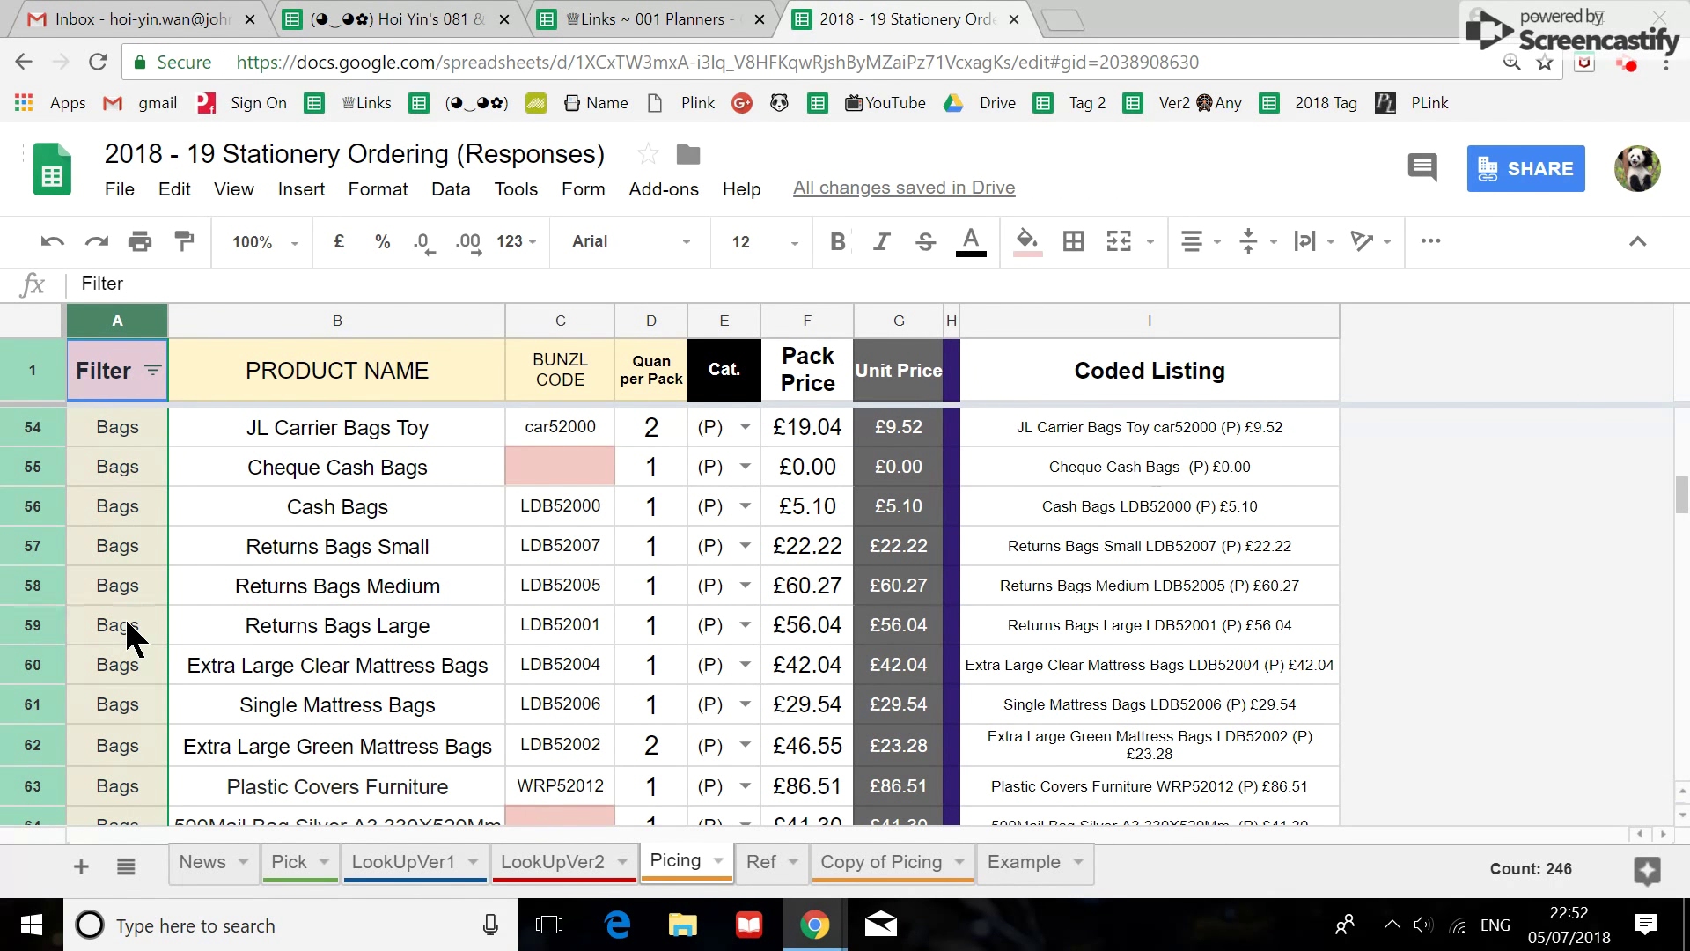
pyautogui.click(153, 371)
# Untick Paper in the Filter column's filter-by-values list.
pyautogui.scroll(-3, 280, 704)
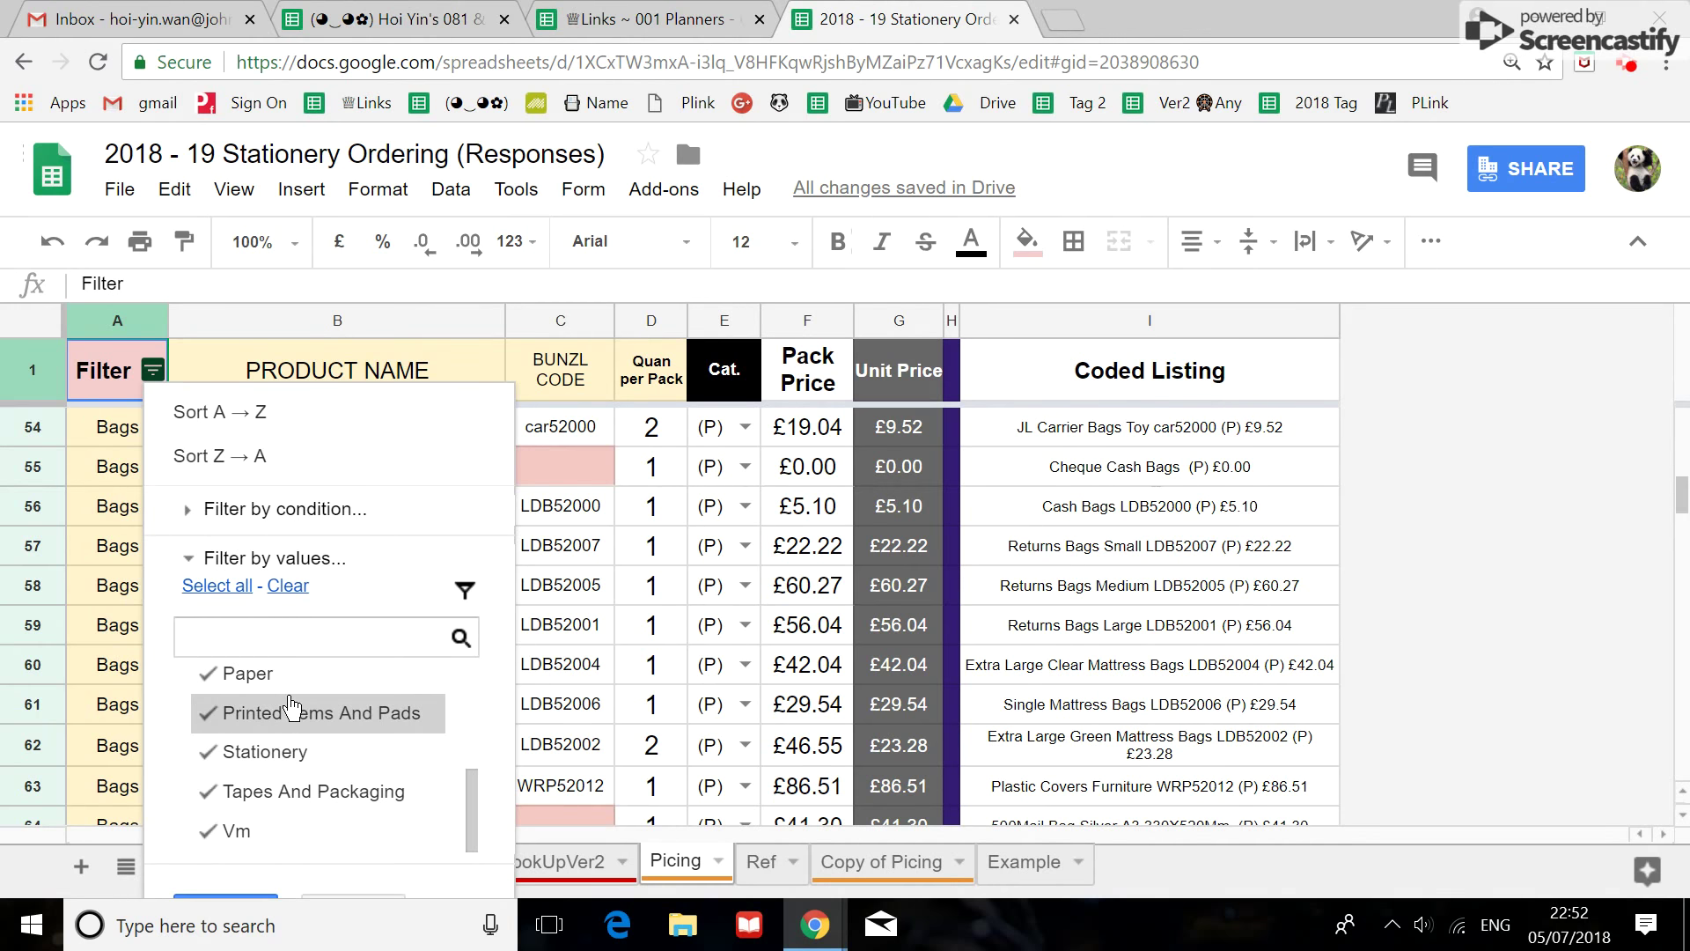
pyautogui.click(299, 679)
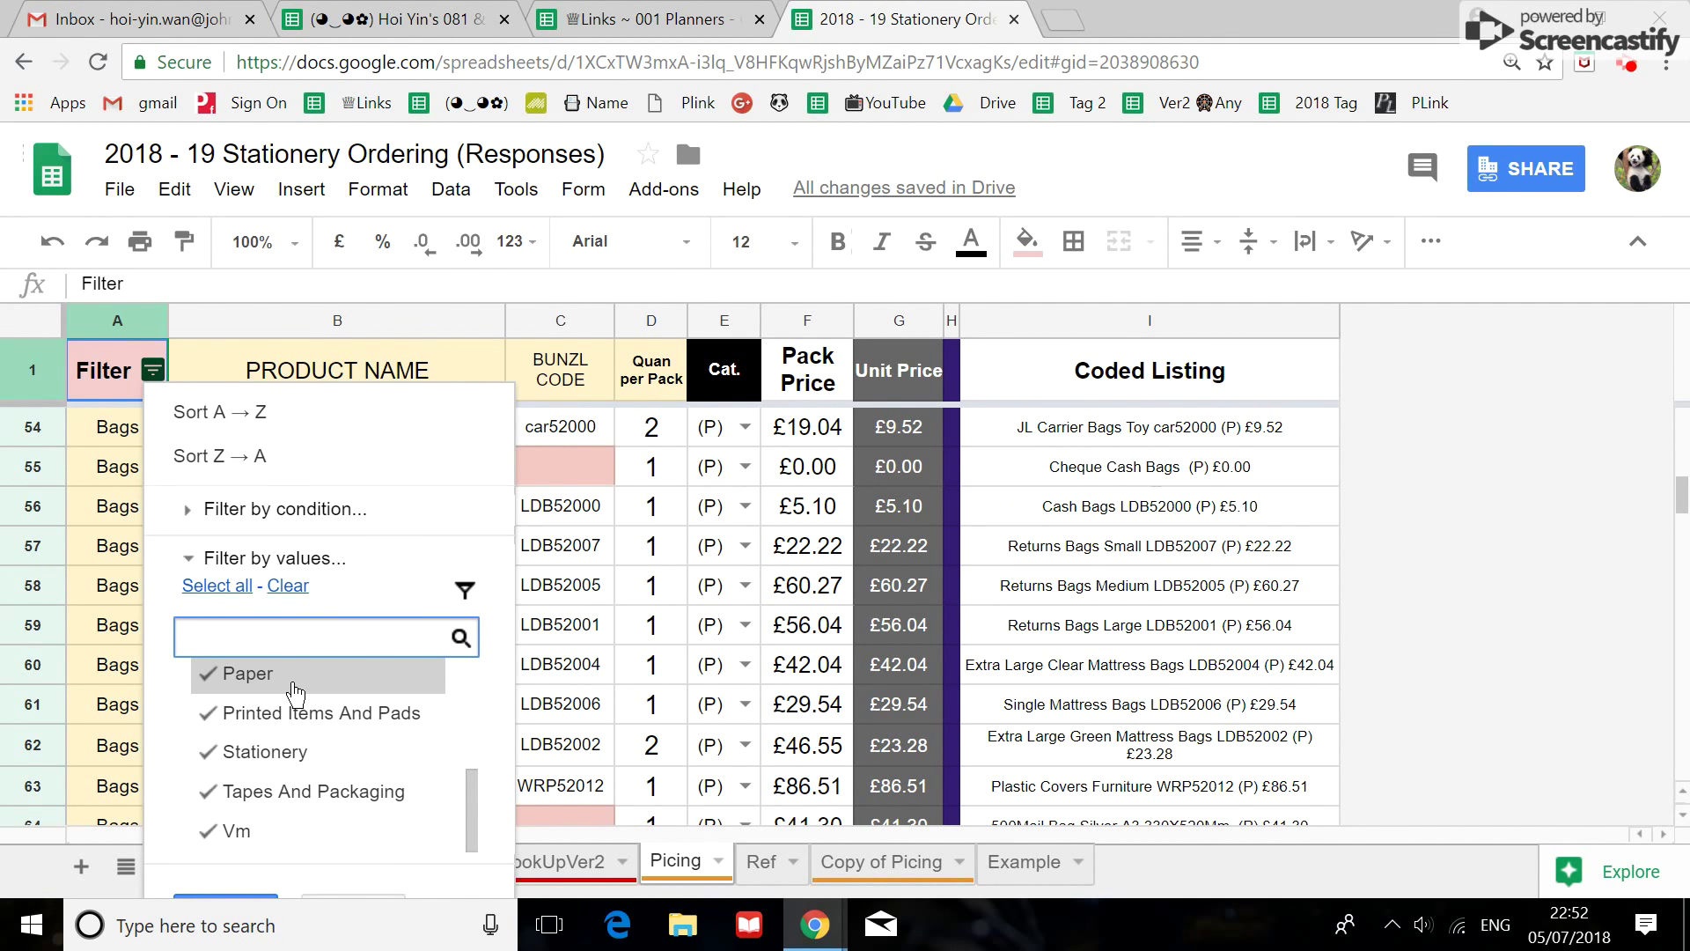
pyautogui.scroll(5, 293, 694)
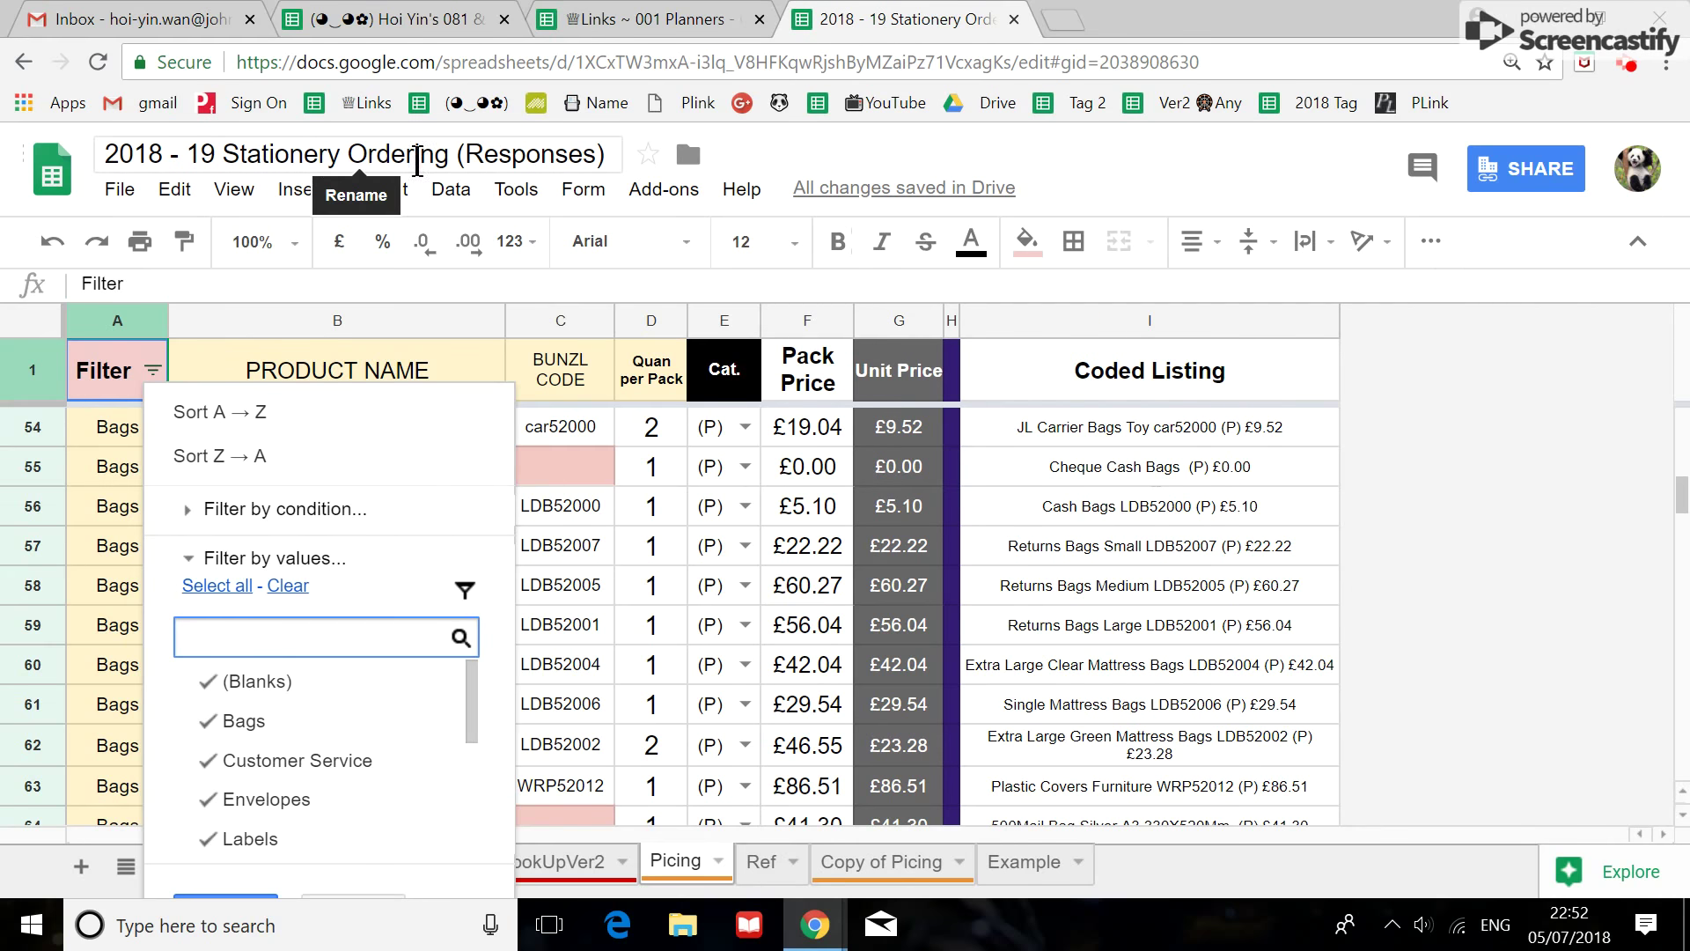
# Collapse the menus to enlarge the sheet area, then scroll down to the Labels rows.
pyautogui.click(1637, 242)
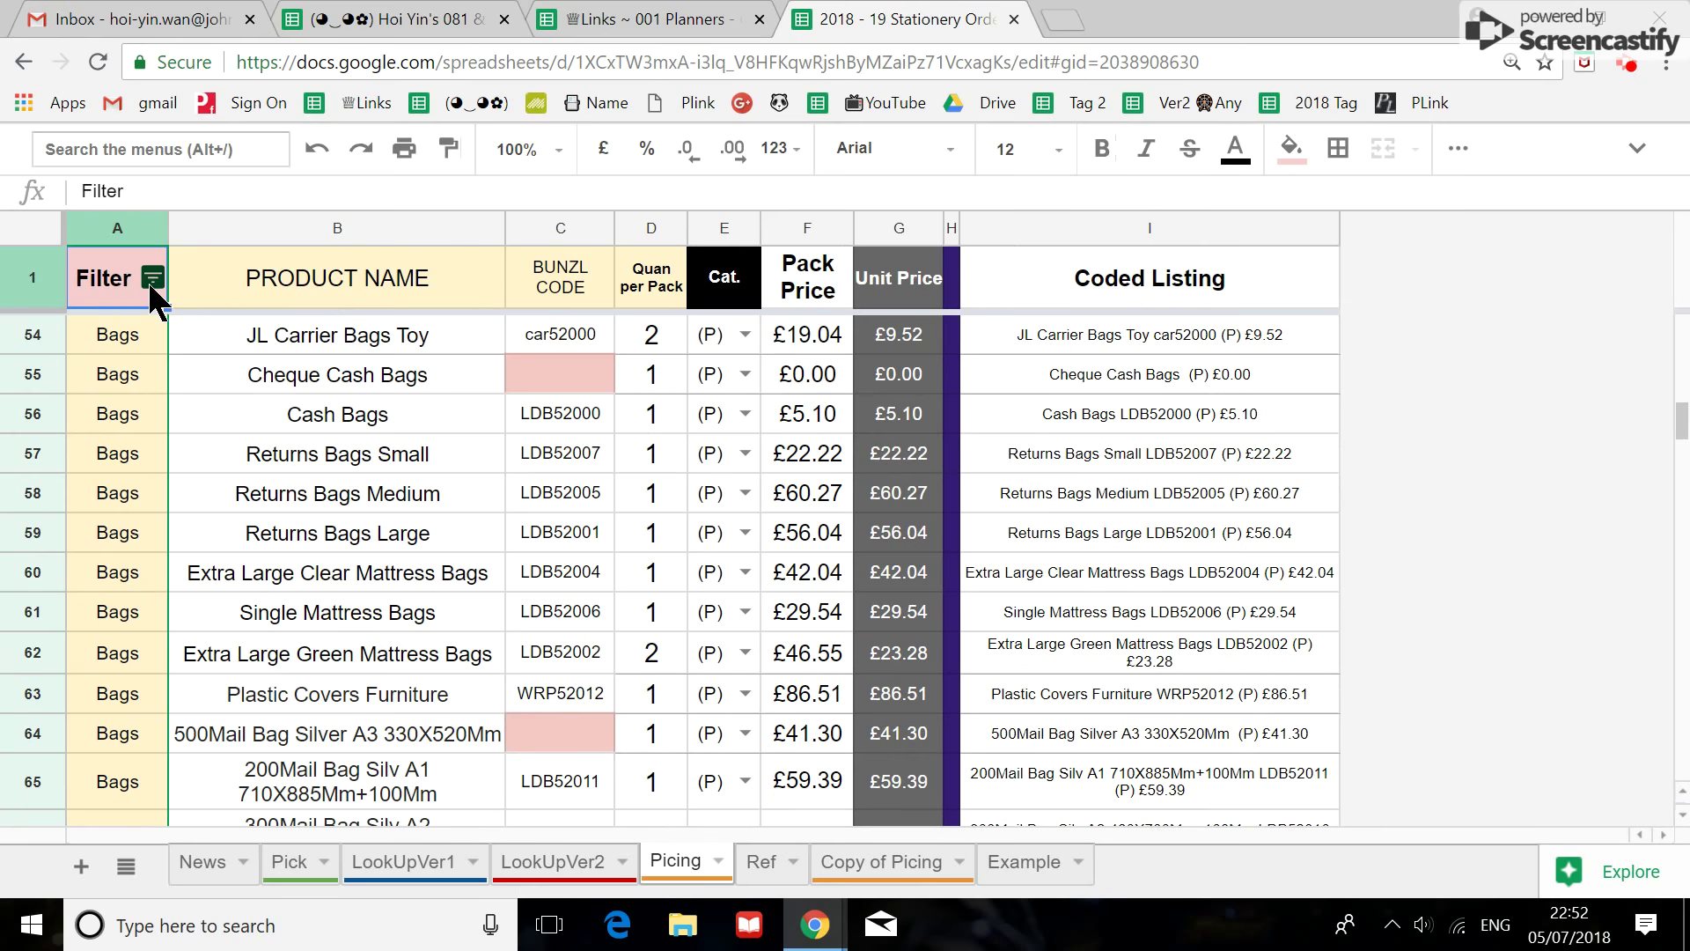
pyautogui.click(151, 279)
pyautogui.click(107, 340)
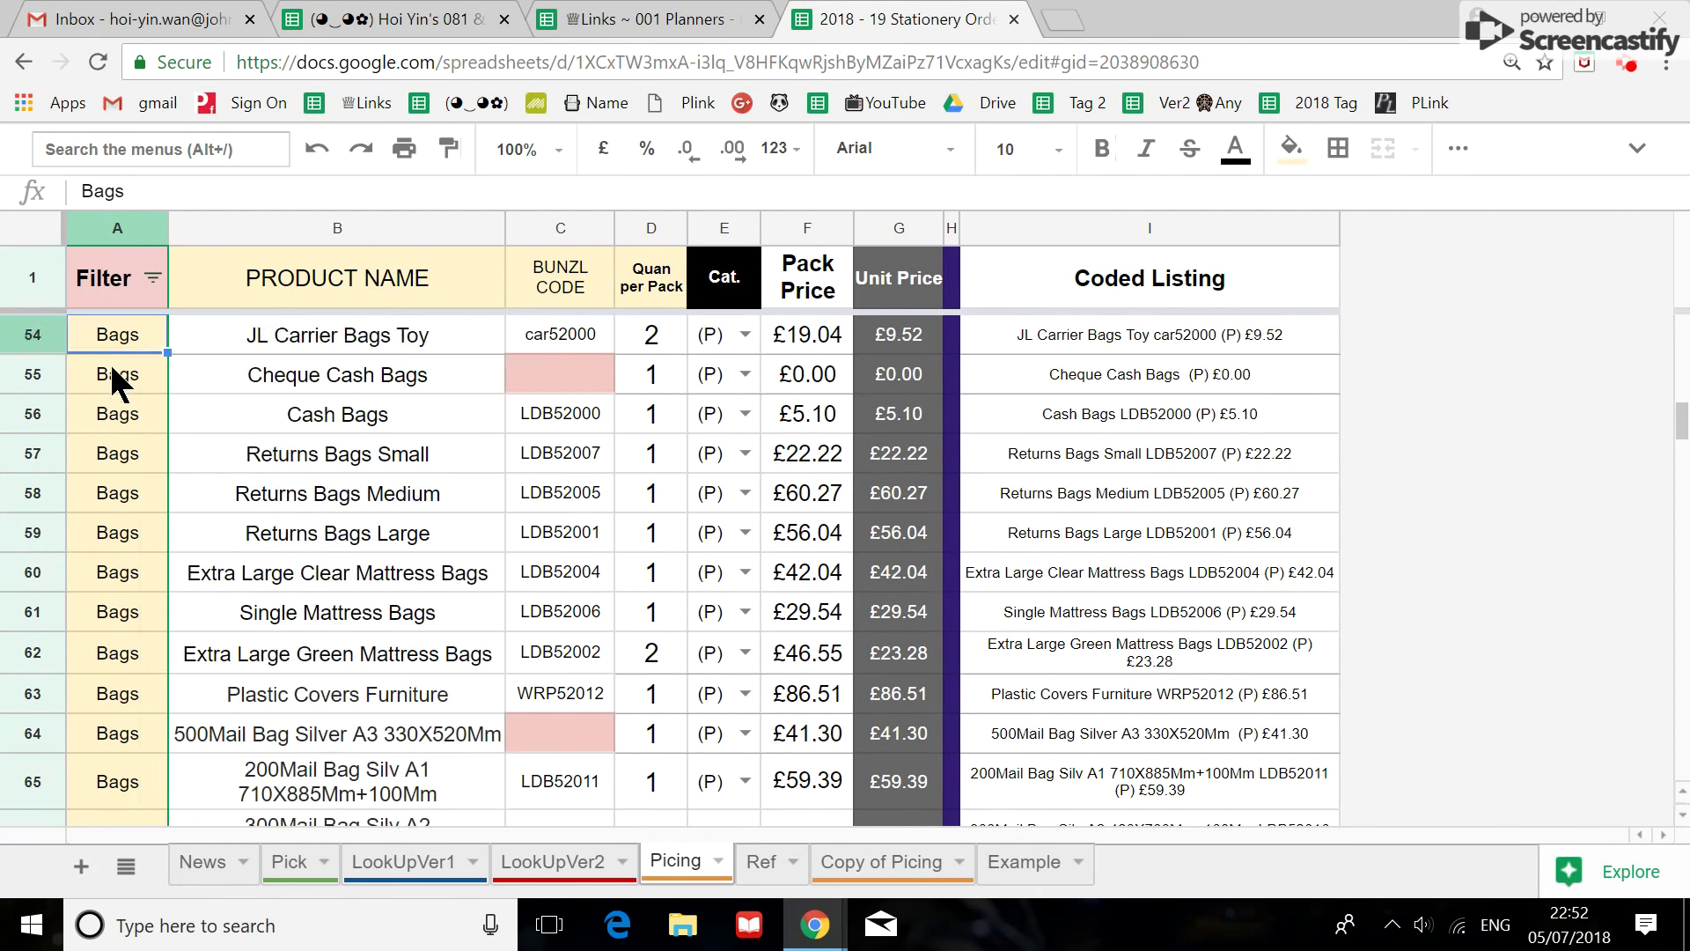
pyautogui.scroll(-5, 111, 372)
pyautogui.scroll(-15, 111, 371)
pyautogui.click(111, 370)
pyautogui.scroll(-20, 113, 370)
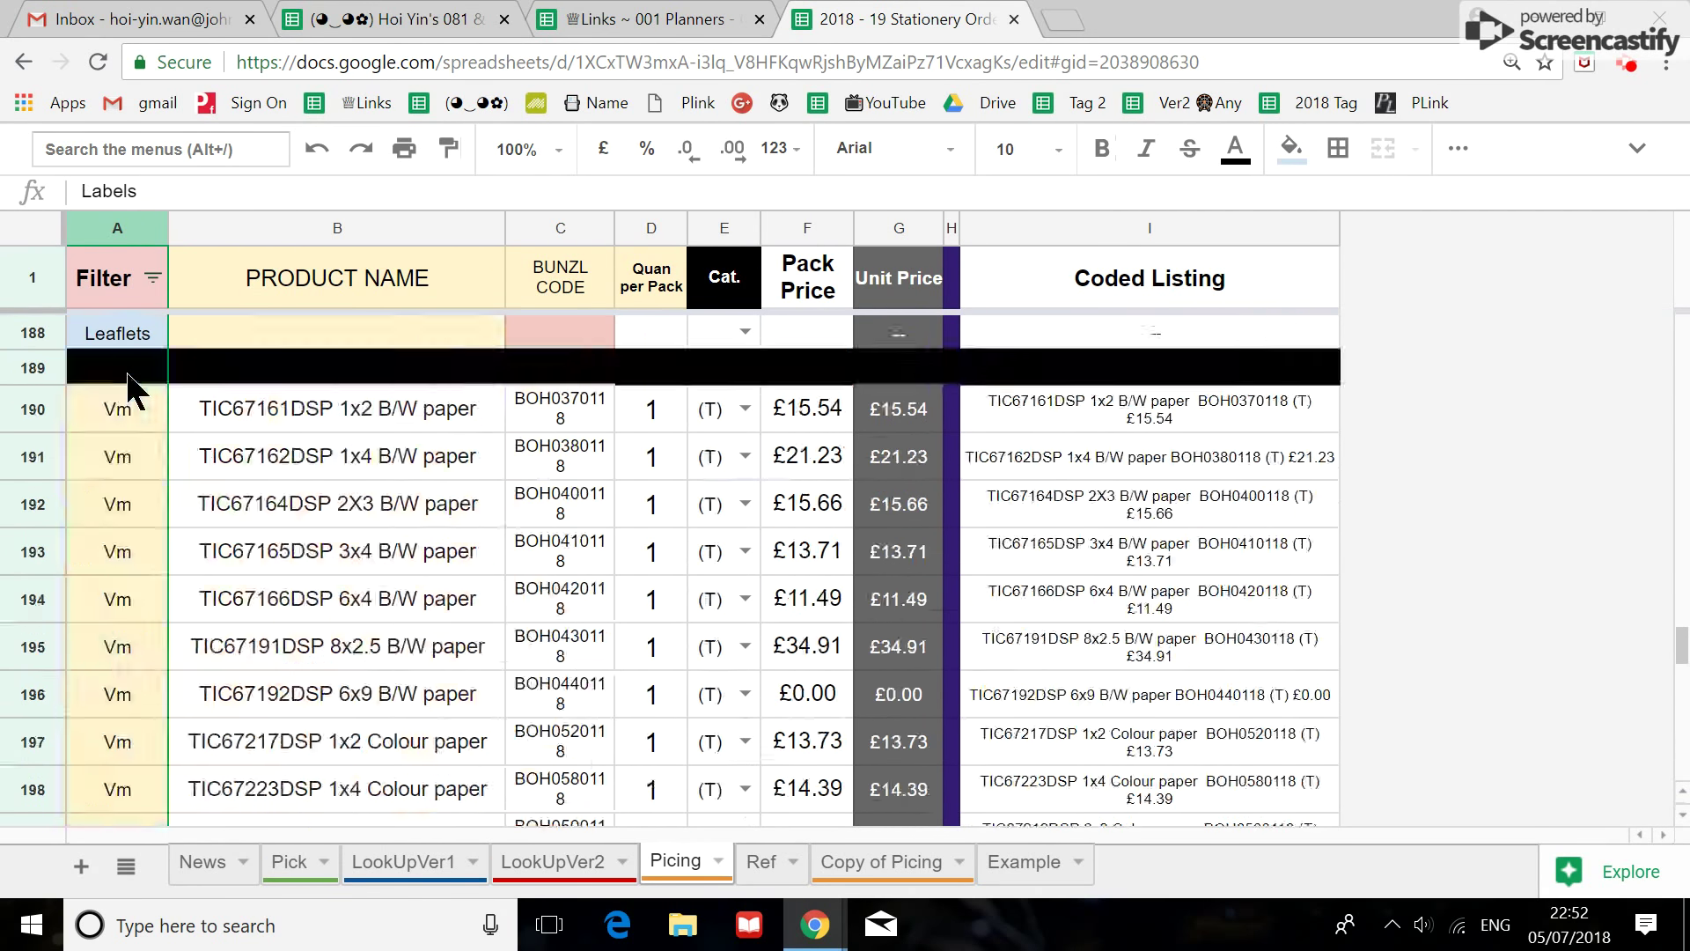
pyautogui.scroll(-3, 128, 382)
pyautogui.click(151, 280)
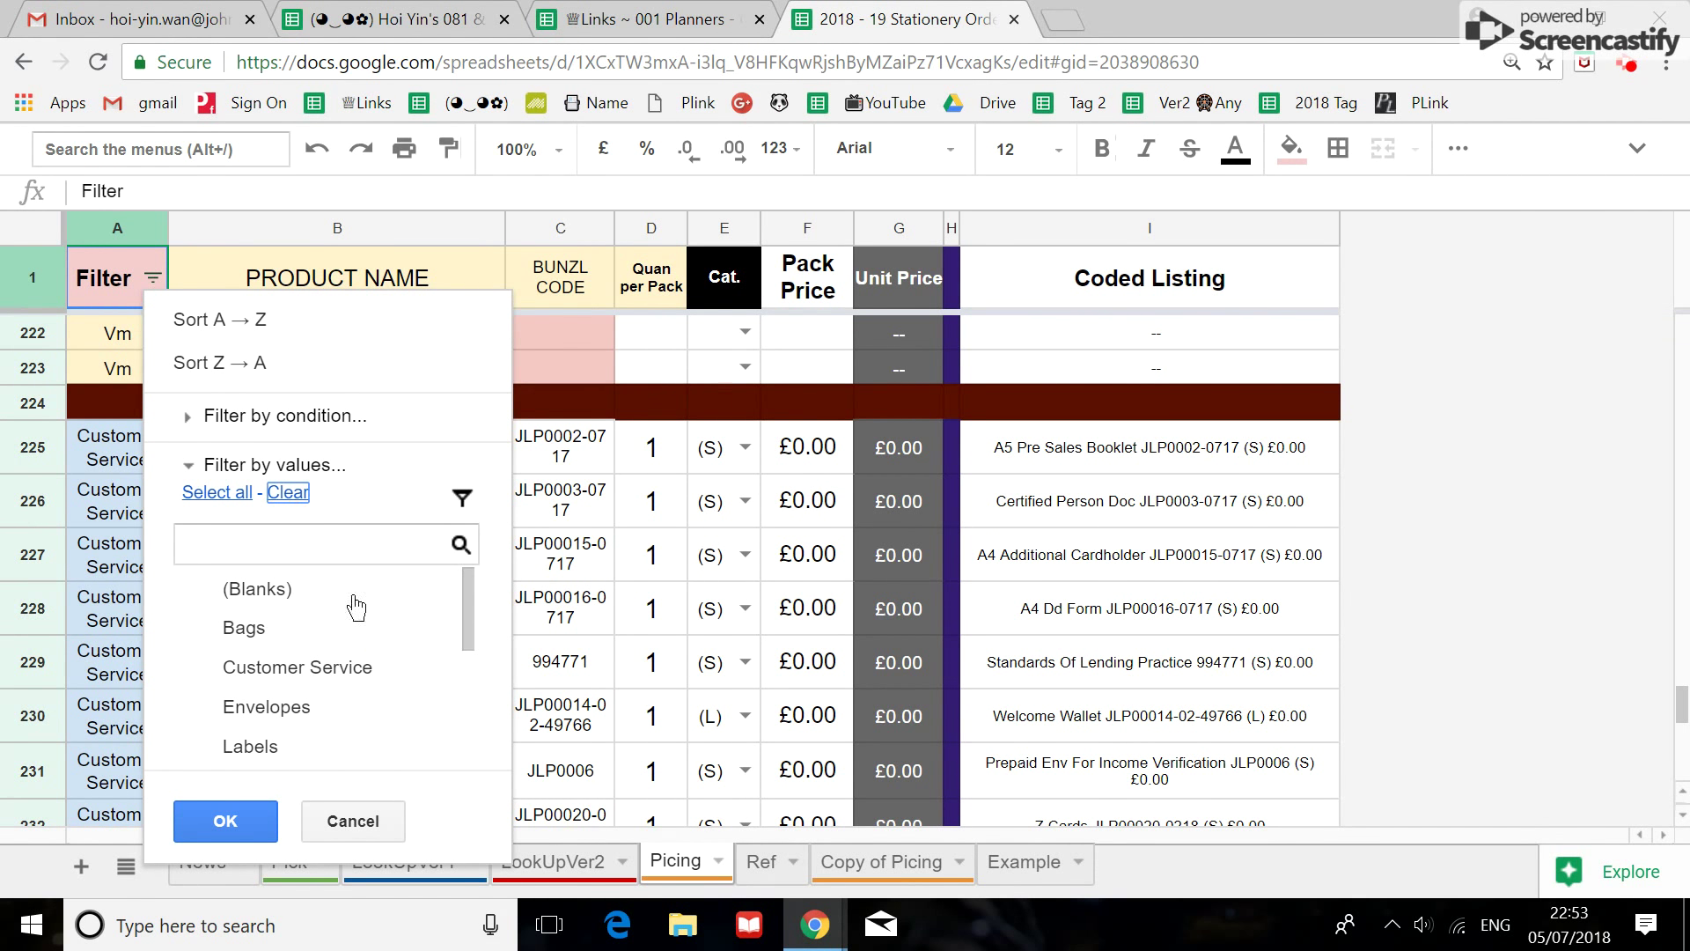
# Filter column A to Paper and Stationery only and scroll through the results.
pyautogui.scroll(-2, 249, 662)
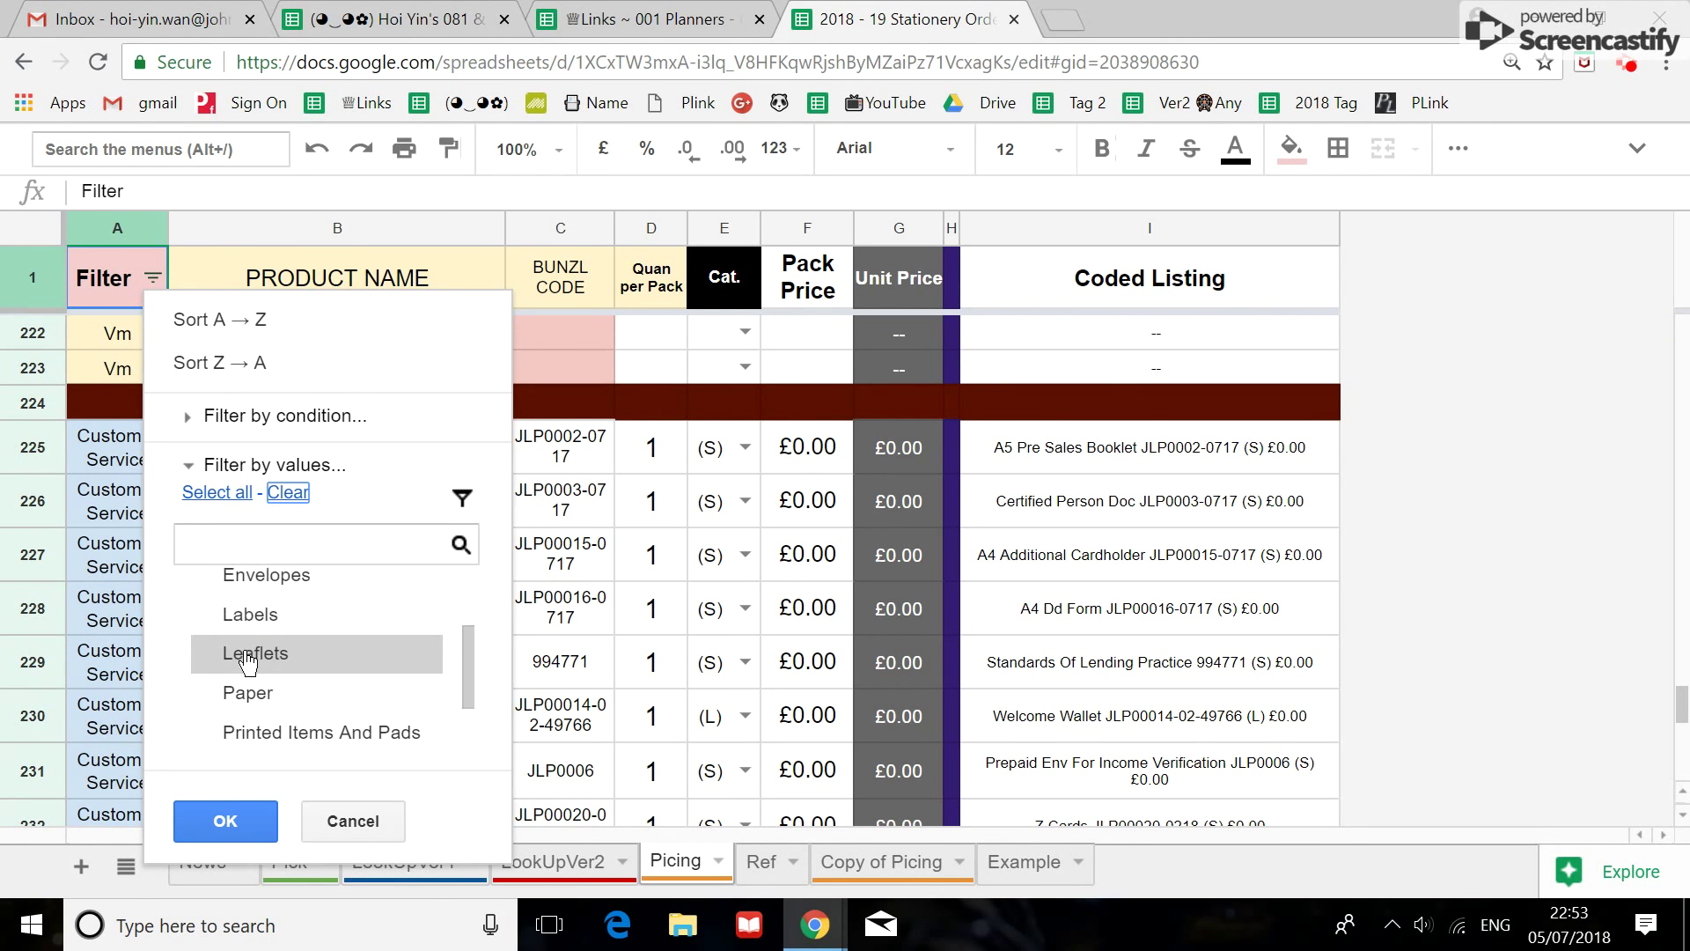
pyautogui.scroll(-2, 251, 668)
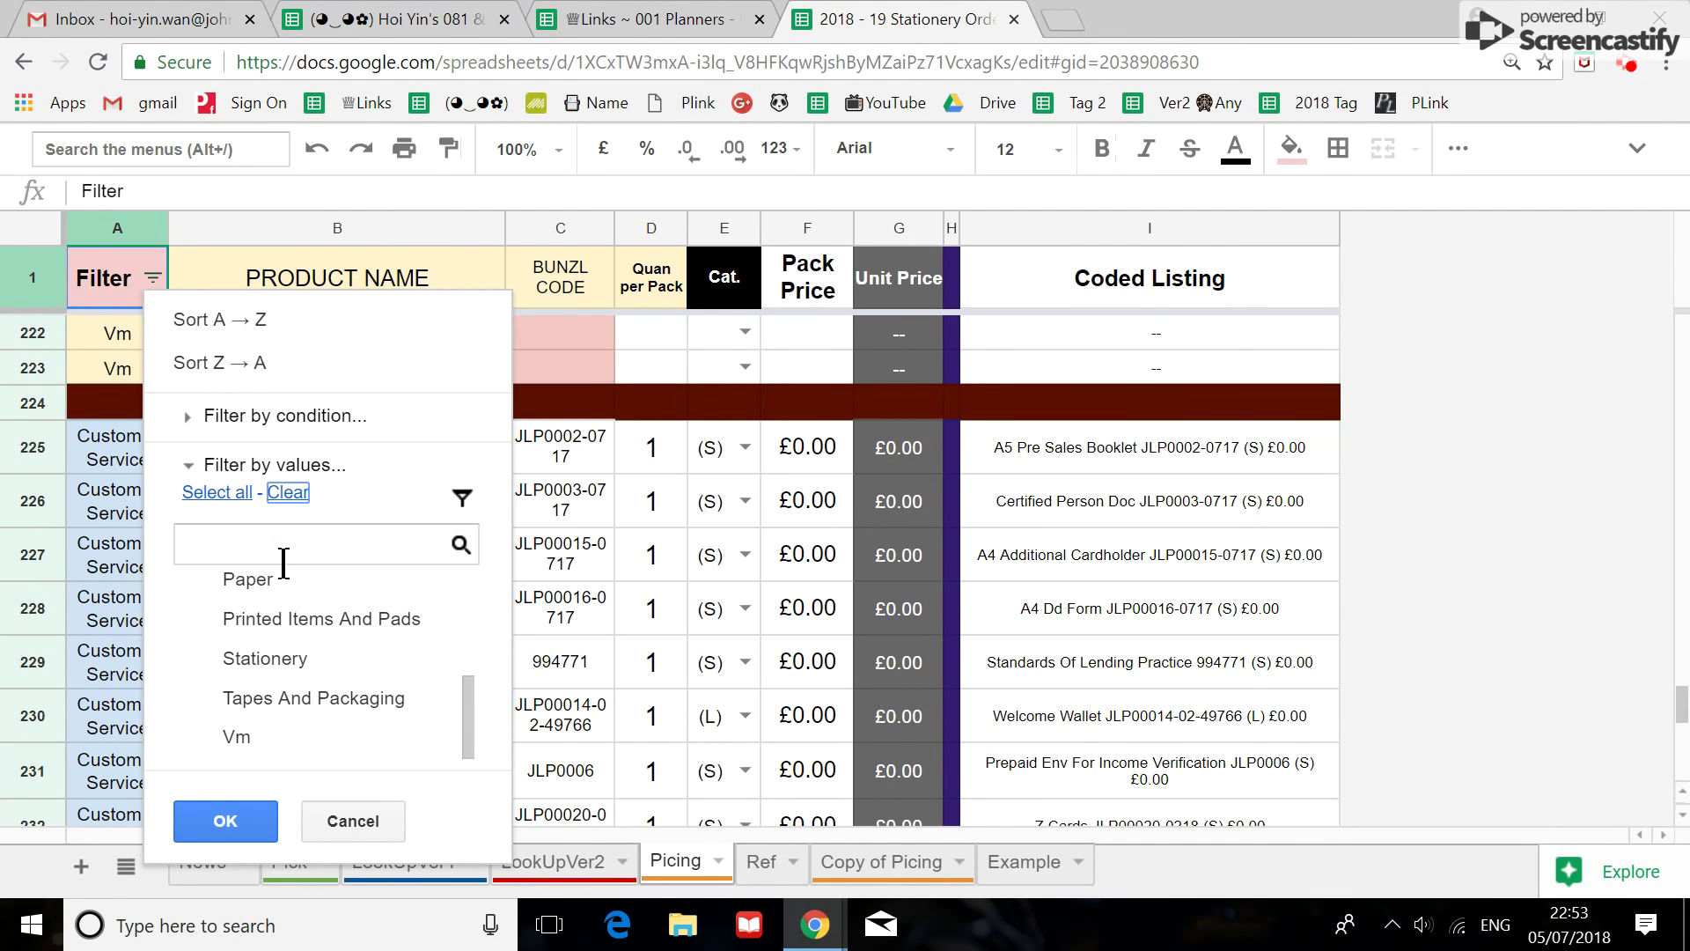
pyautogui.click(256, 594)
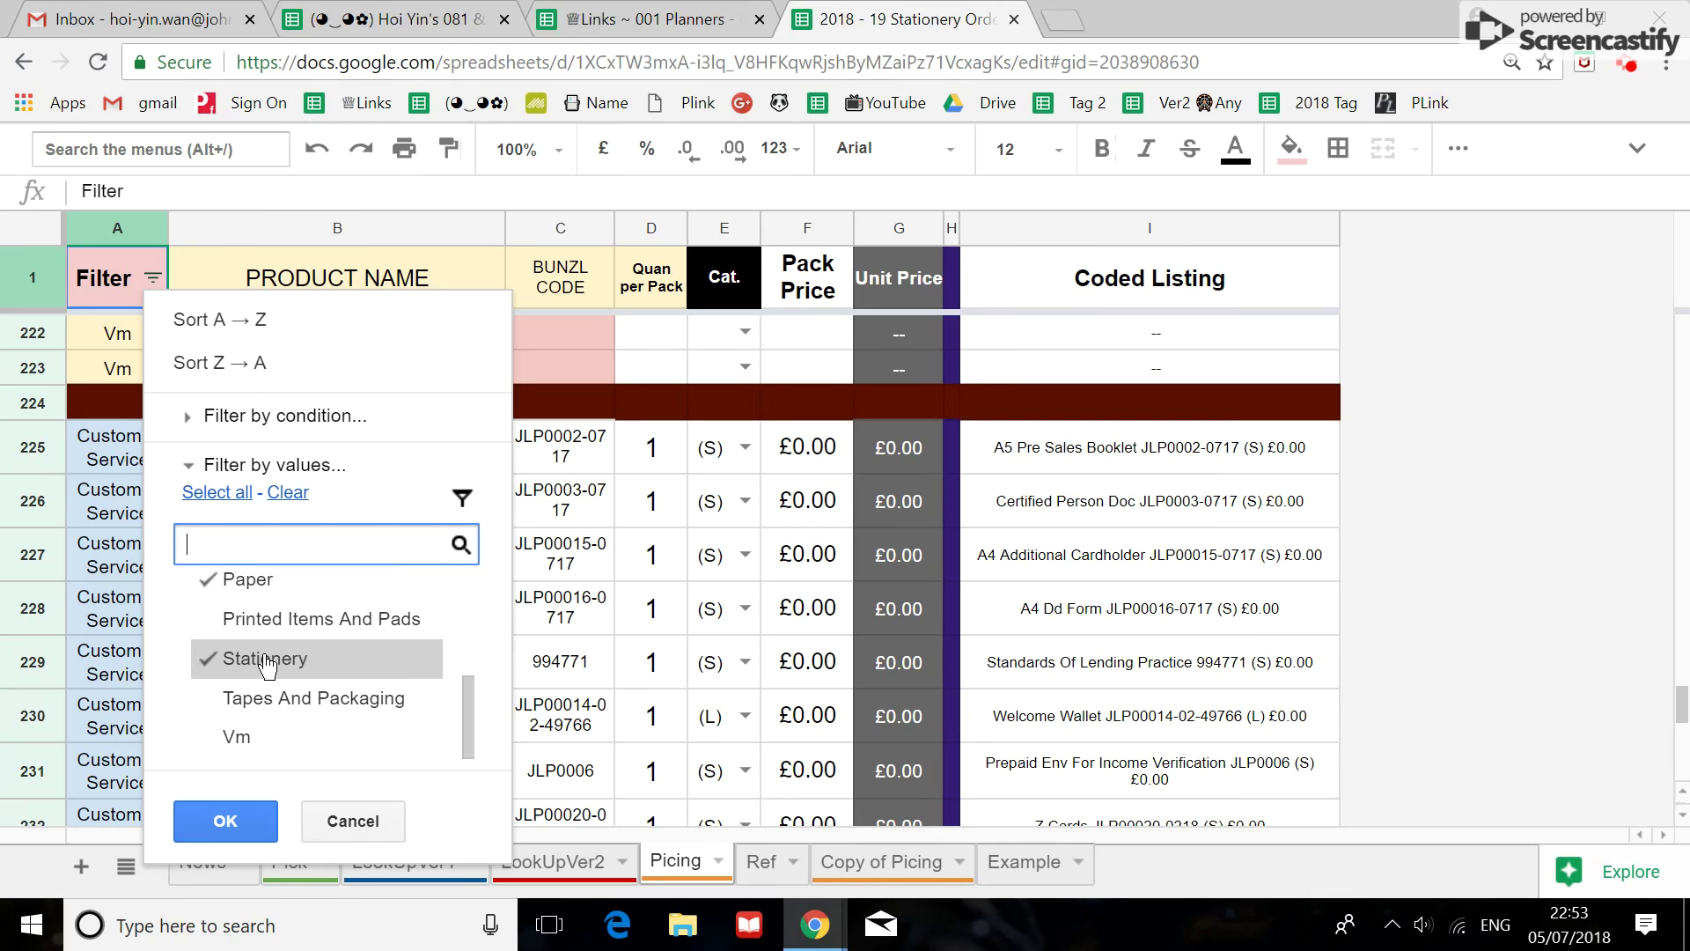
pyautogui.click(238, 827)
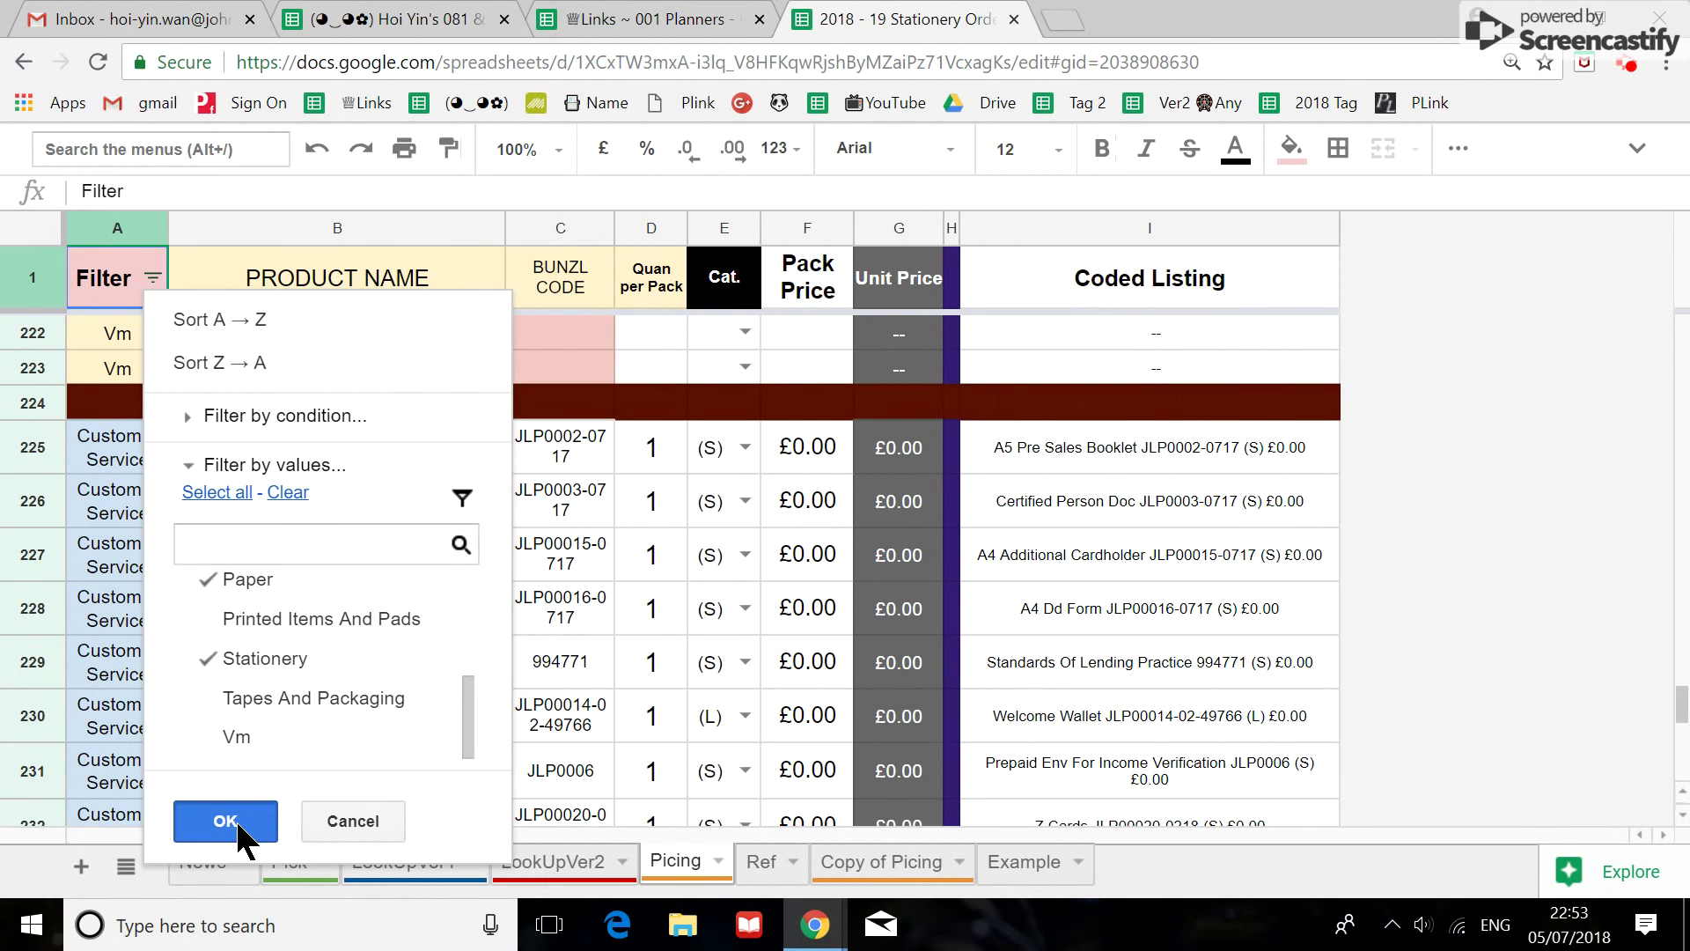
pyautogui.scroll(10, 213, 683)
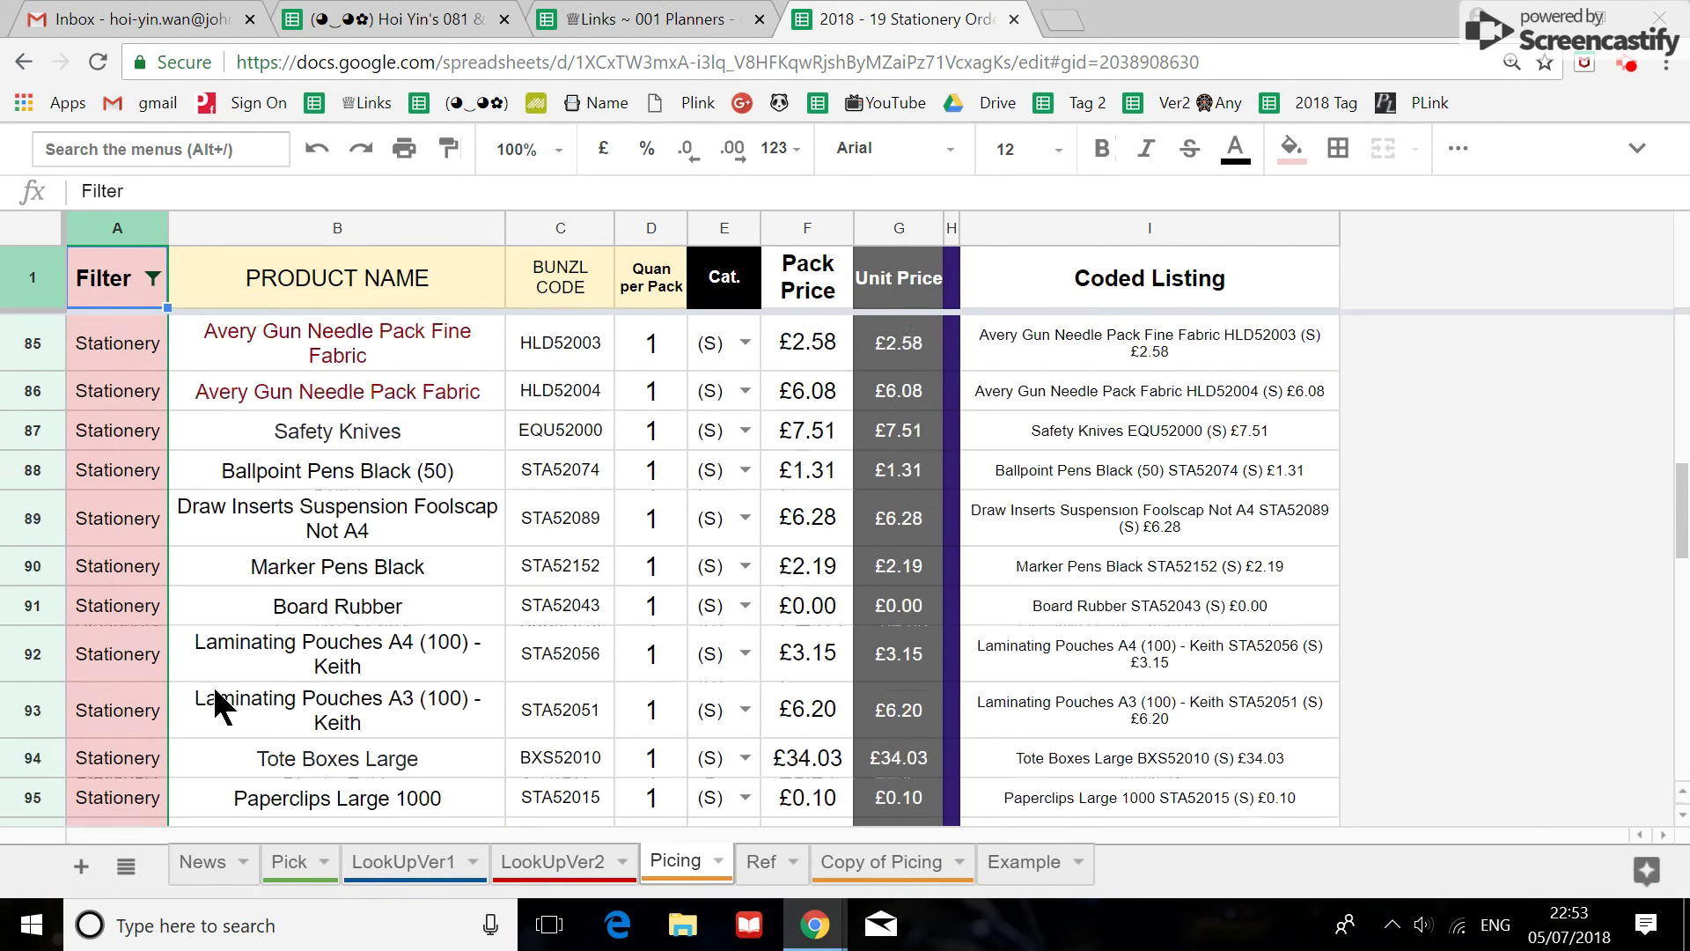
pyautogui.scroll(7, 213, 683)
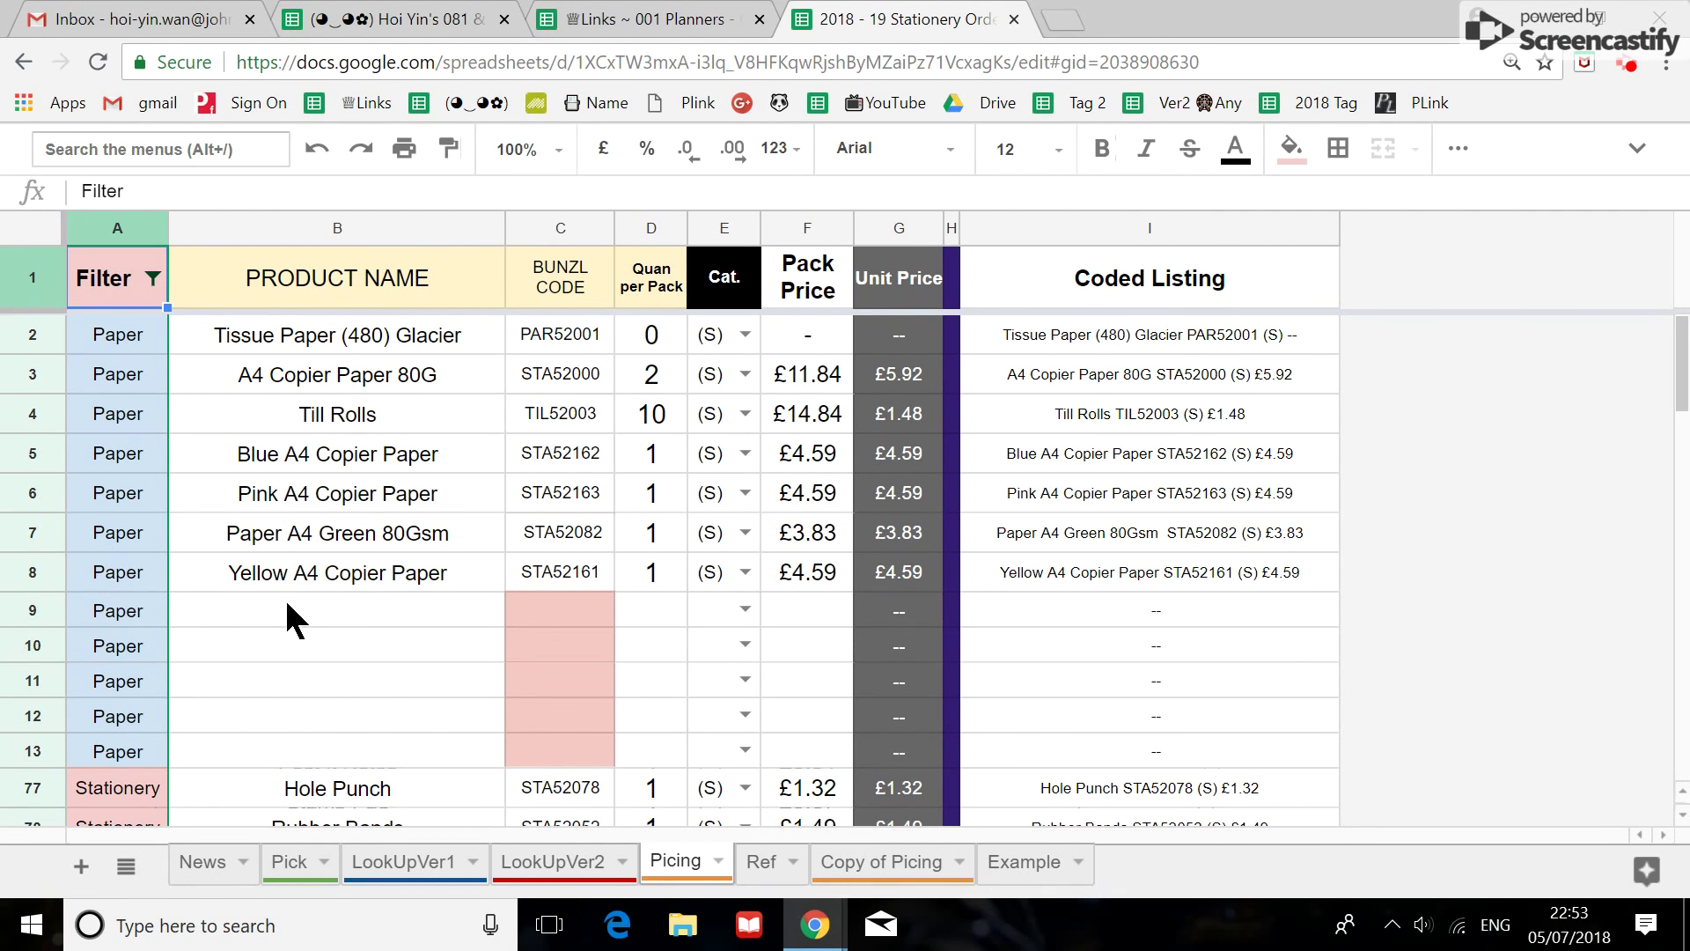
pyautogui.scroll(-12, 290, 616)
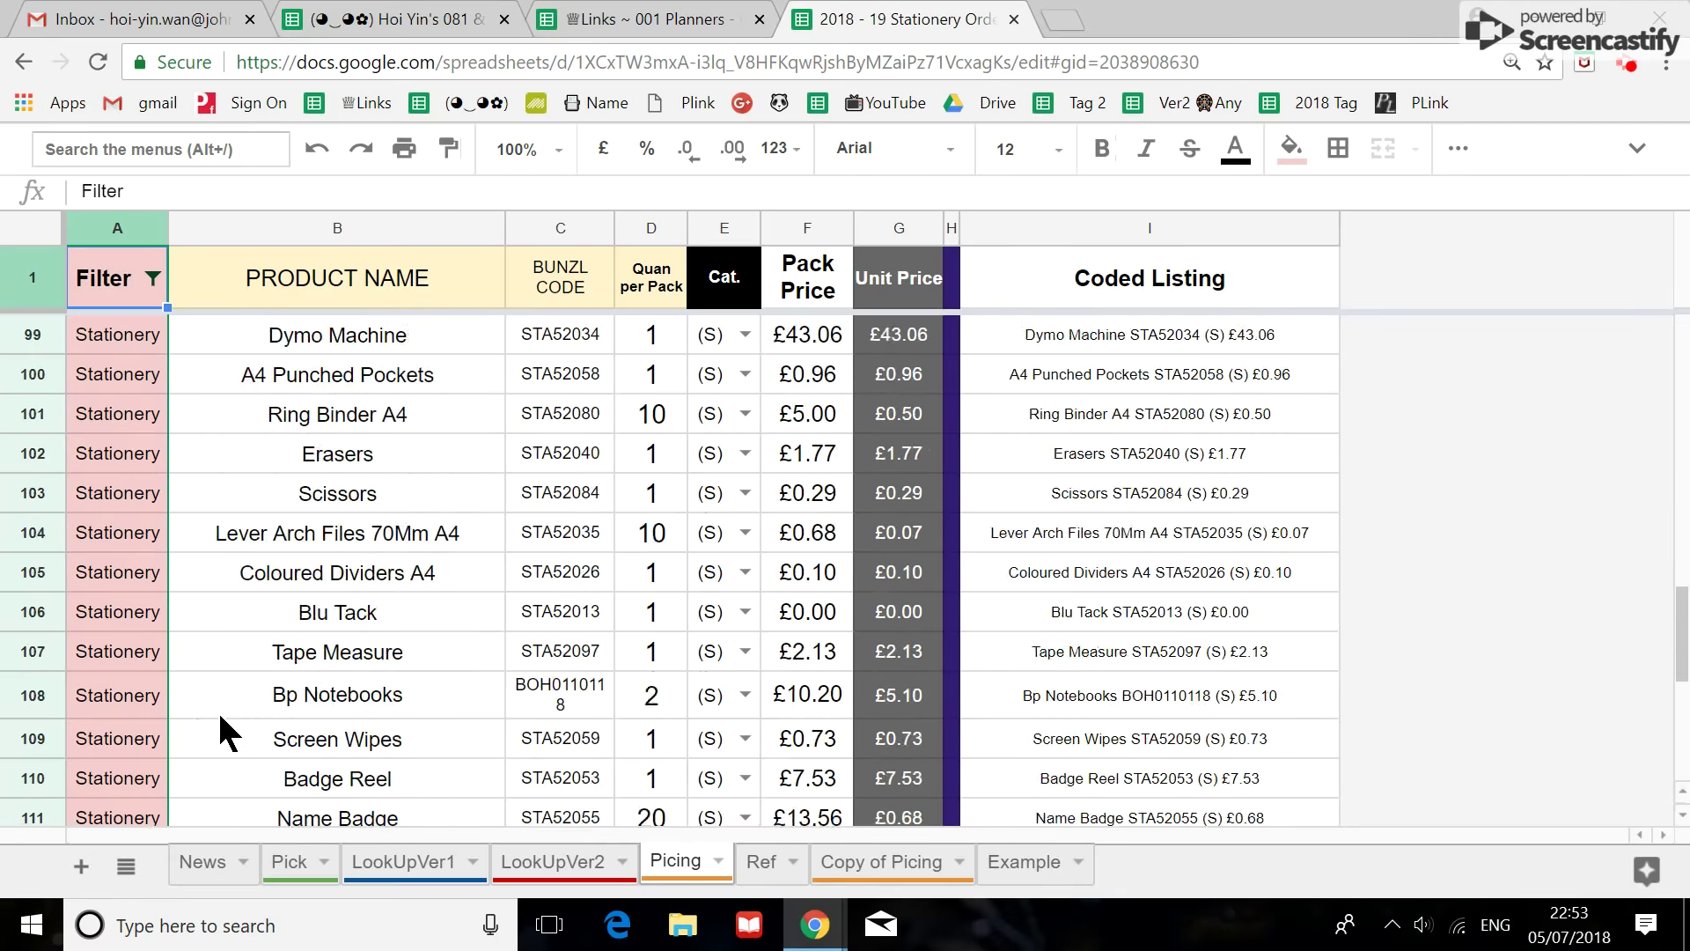
pyautogui.scroll(-5, 216, 708)
pyautogui.scroll(15, 210, 695)
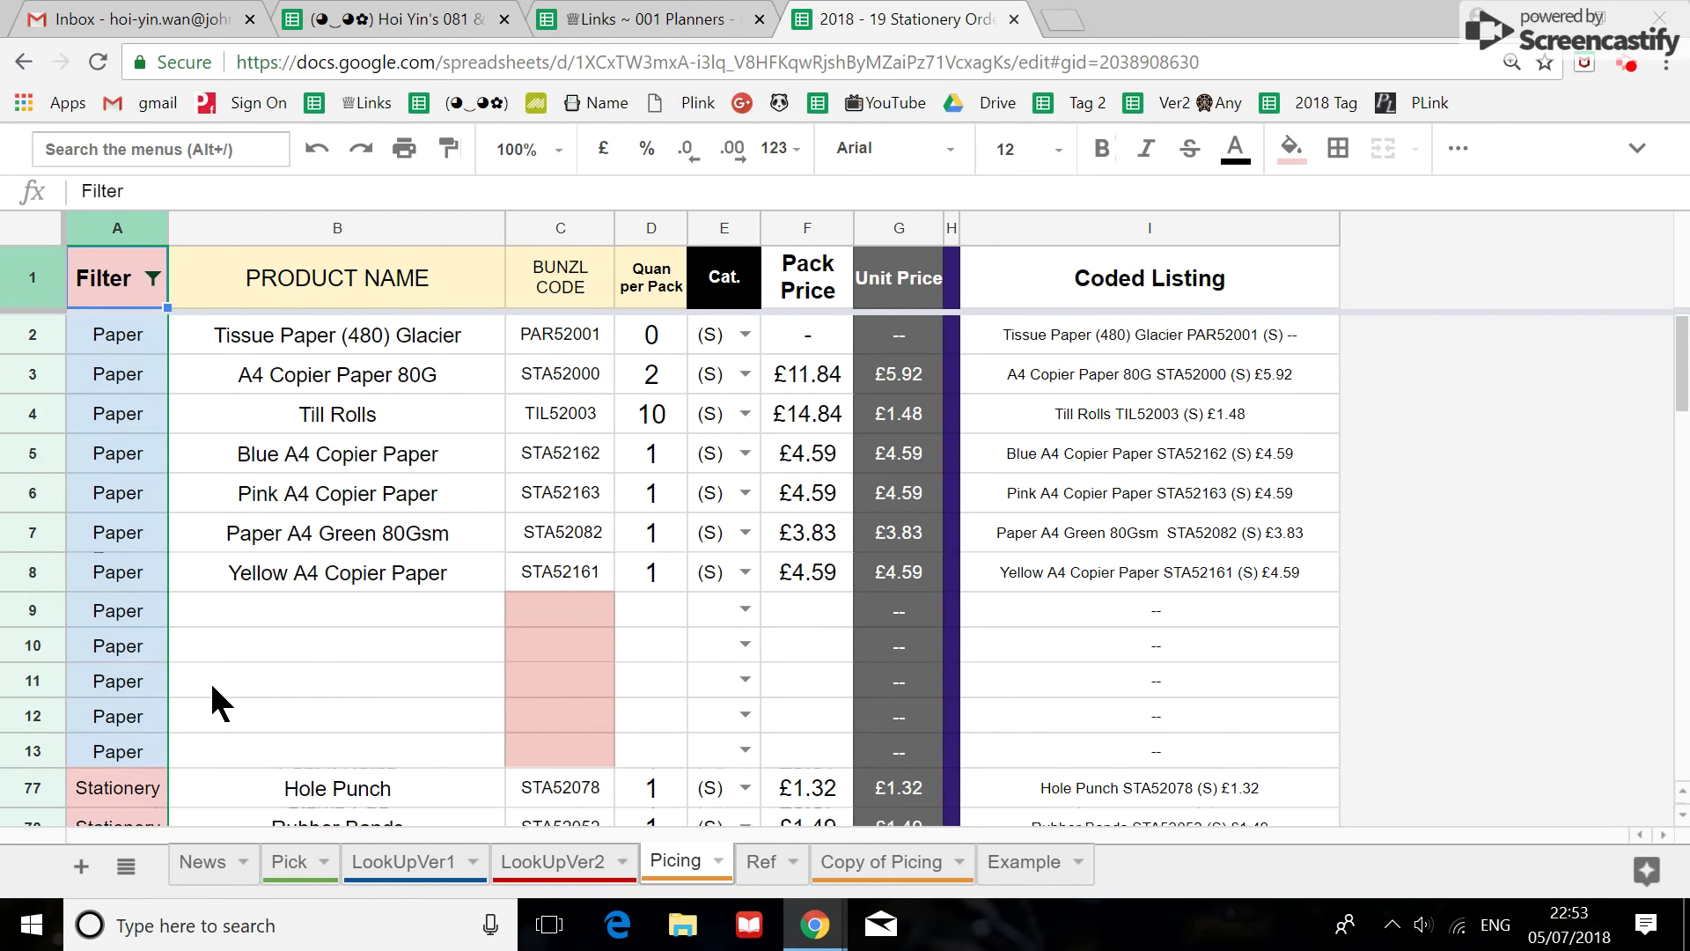
# Re-tick every category in the column A filter, then scroll through the Tapes And Packaging and Bags rows.
pyautogui.click(154, 279)
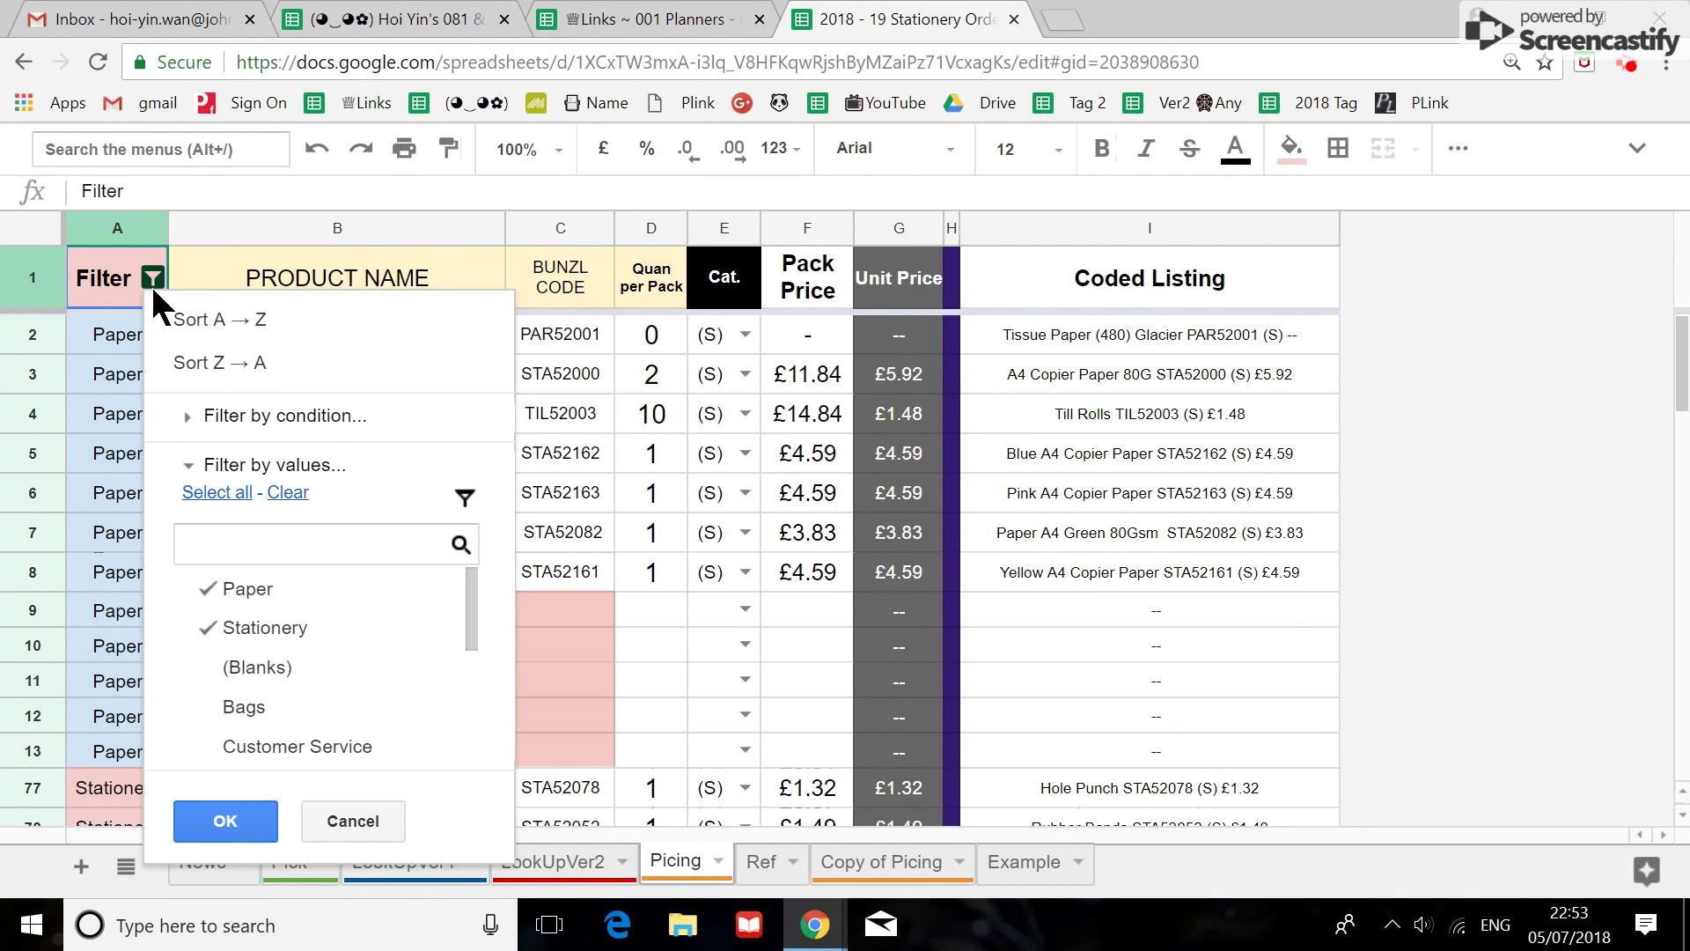
pyautogui.click(204, 492)
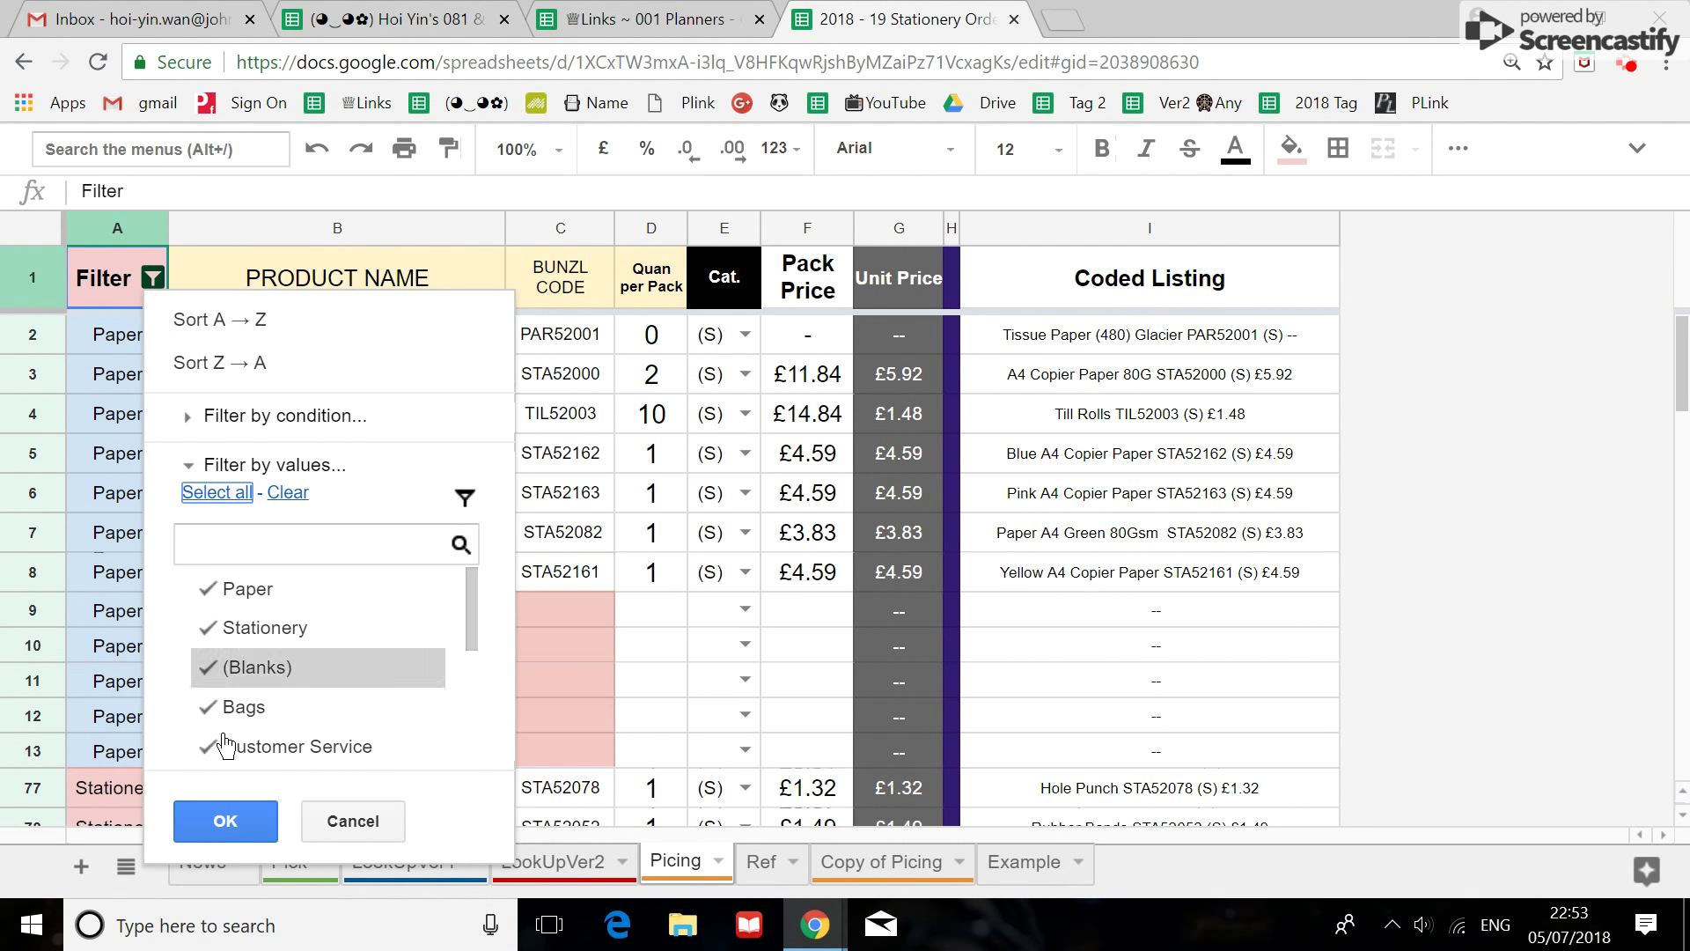
pyautogui.click(225, 820)
pyautogui.scroll(-15, 162, 672)
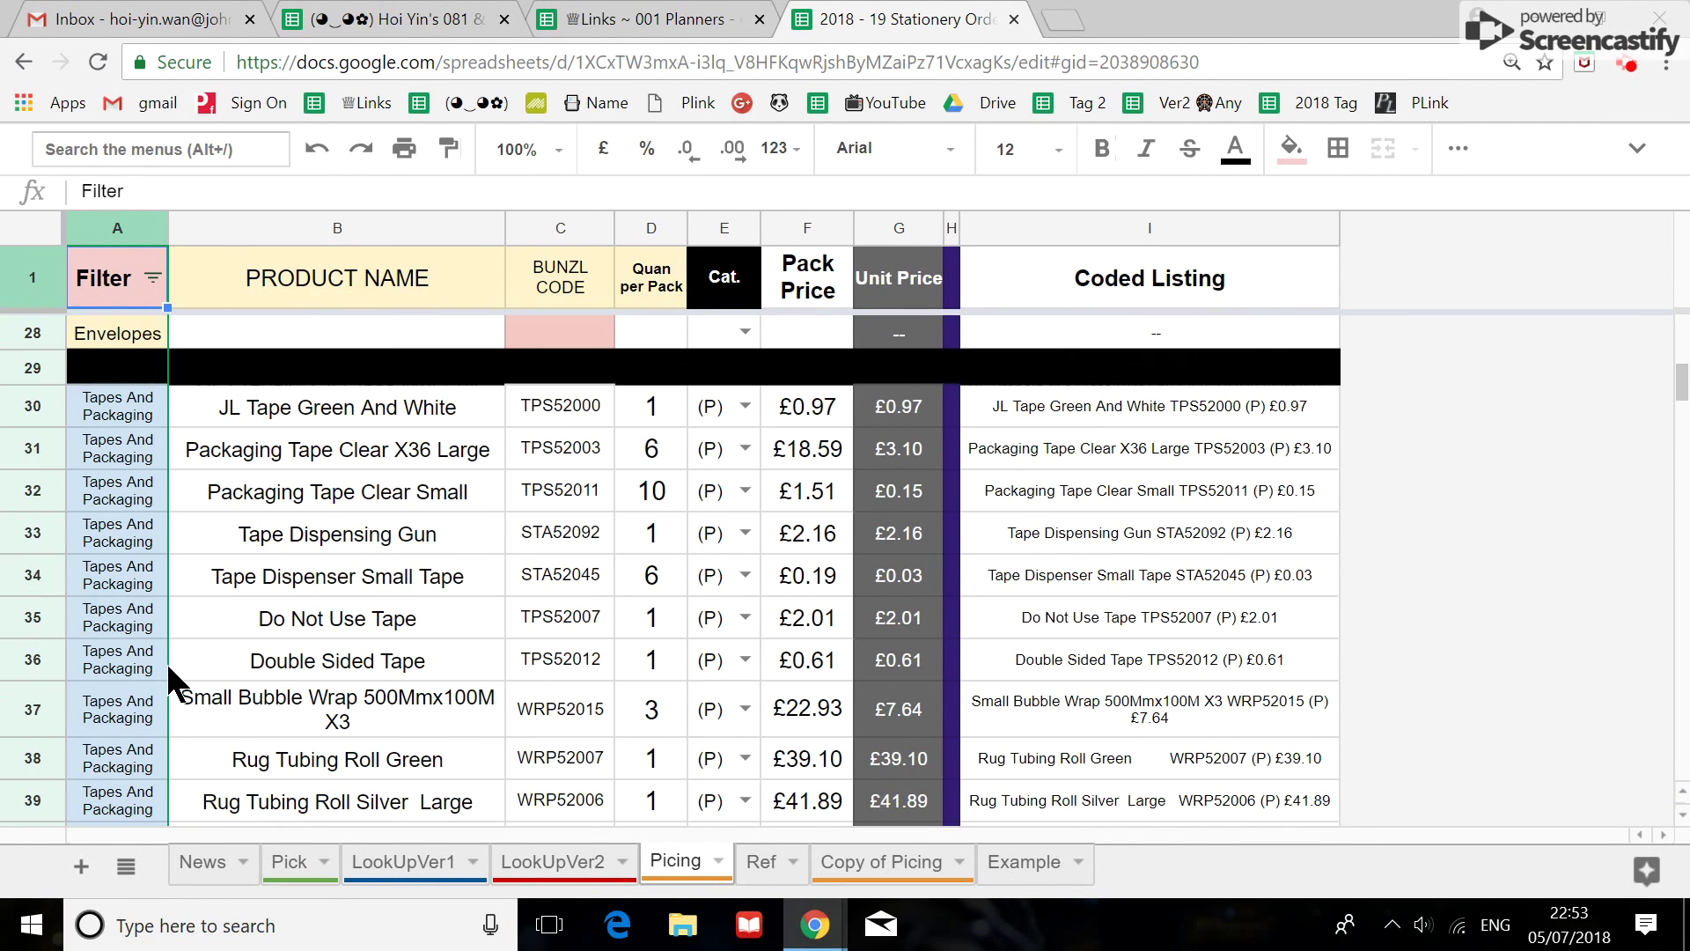
pyautogui.scroll(-7, 172, 667)
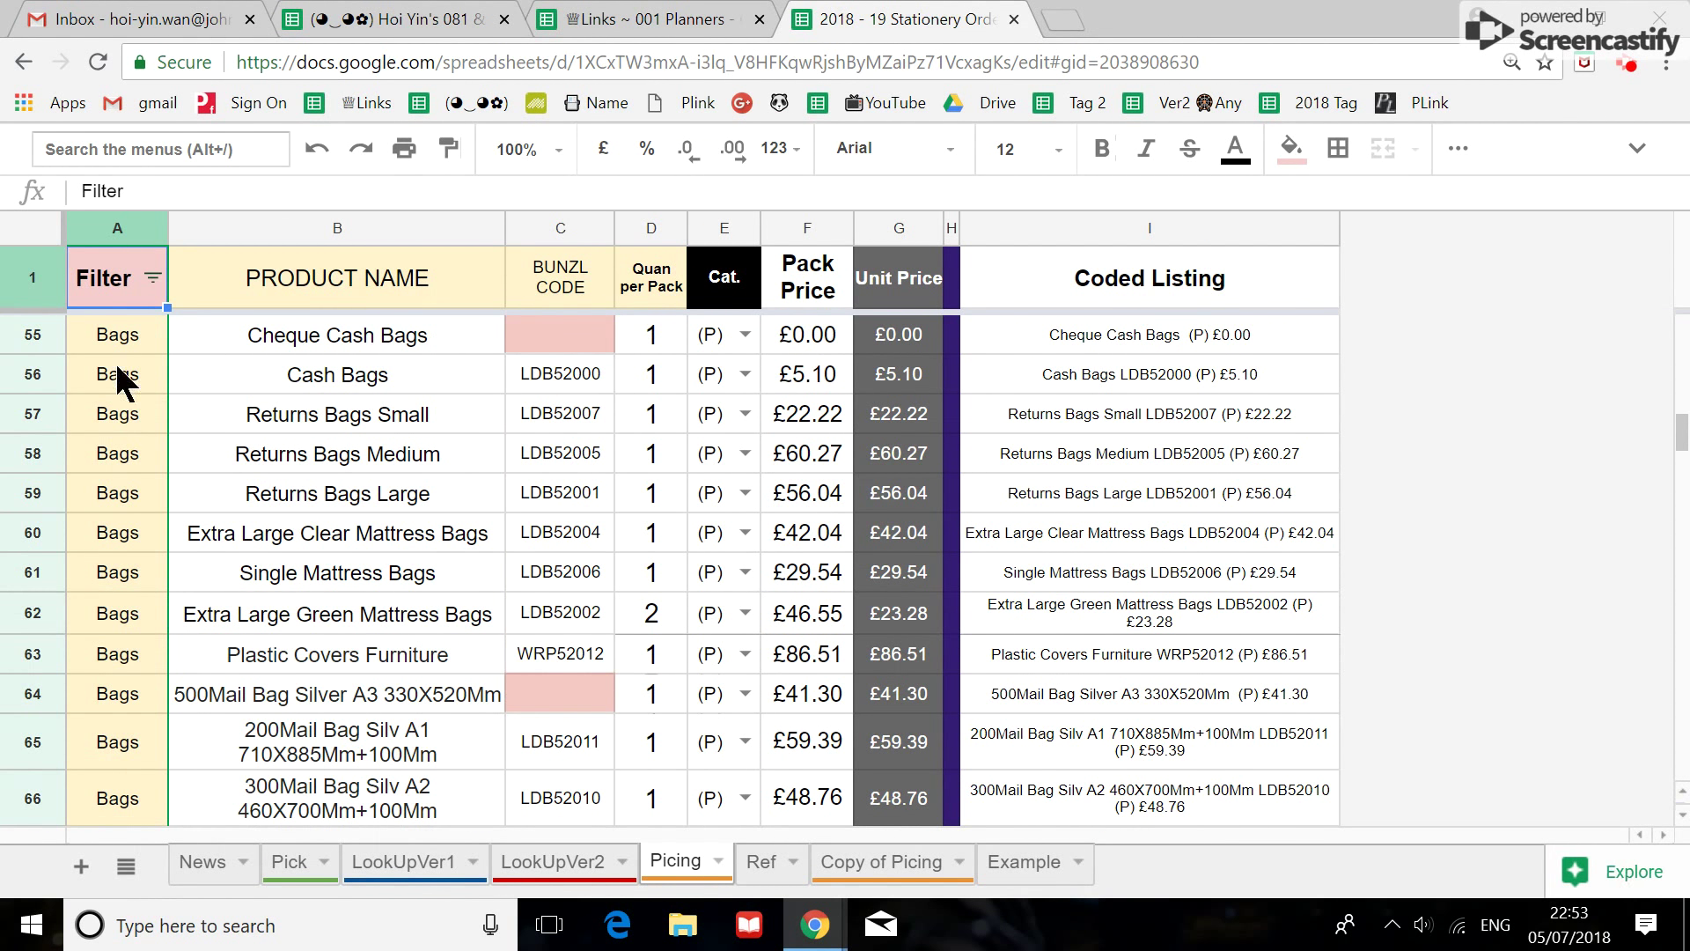
pyautogui.scroll(5, 128, 317)
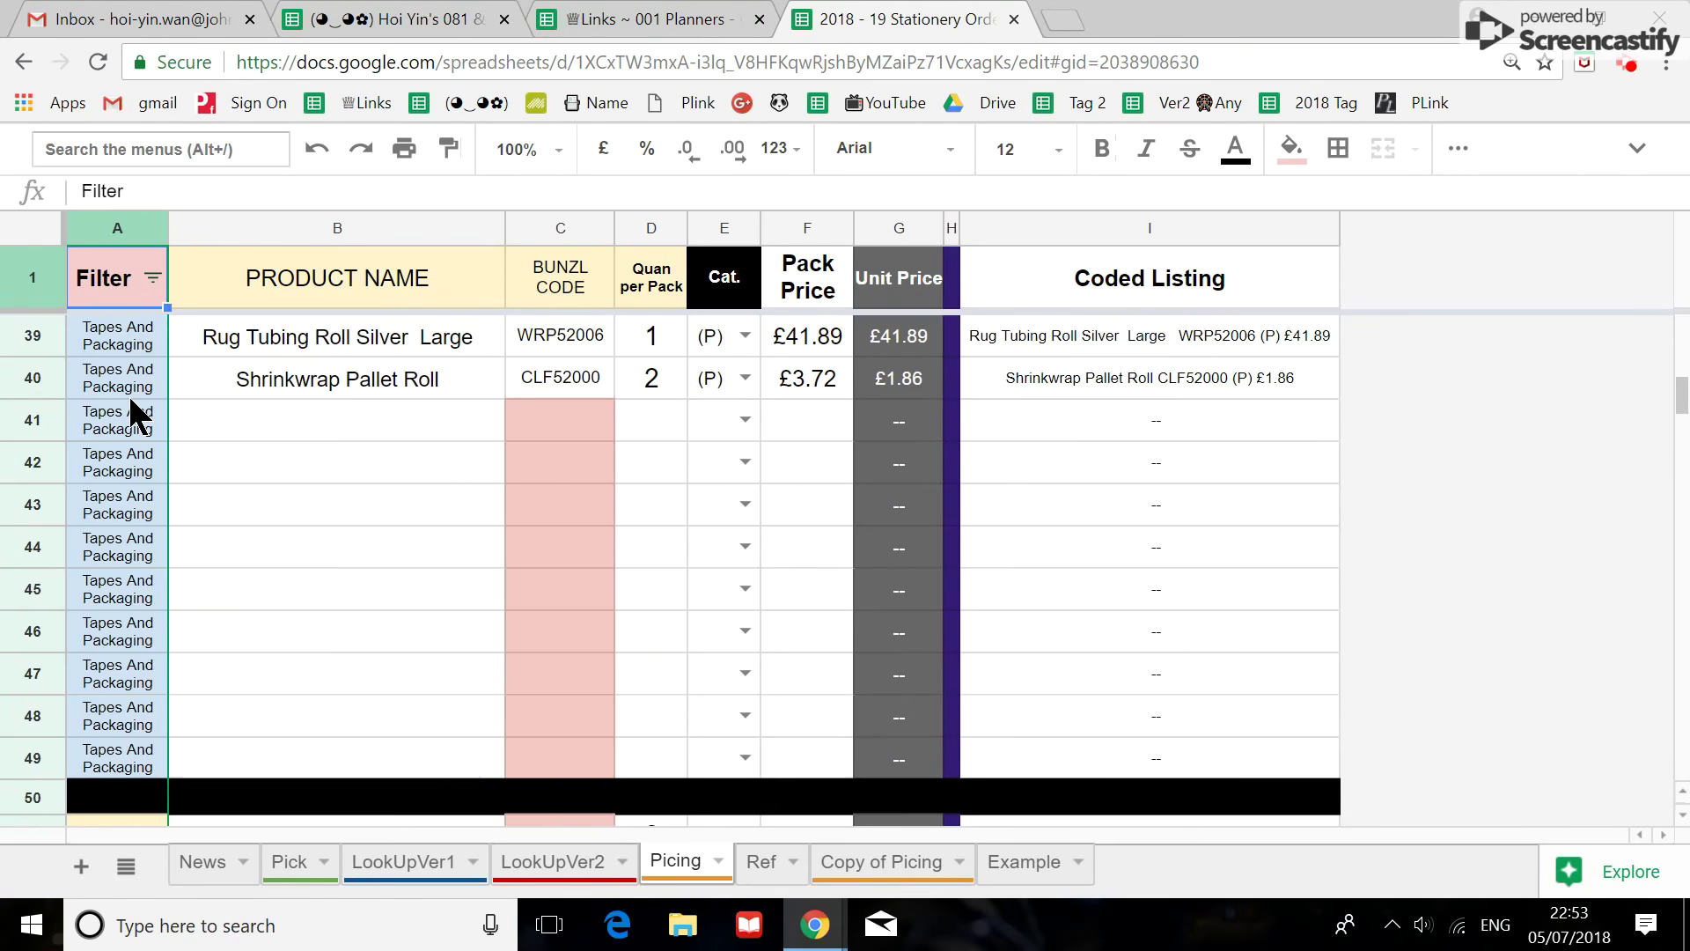
pyautogui.scroll(-6, 110, 418)
pyautogui.scroll(-2, 58, 521)
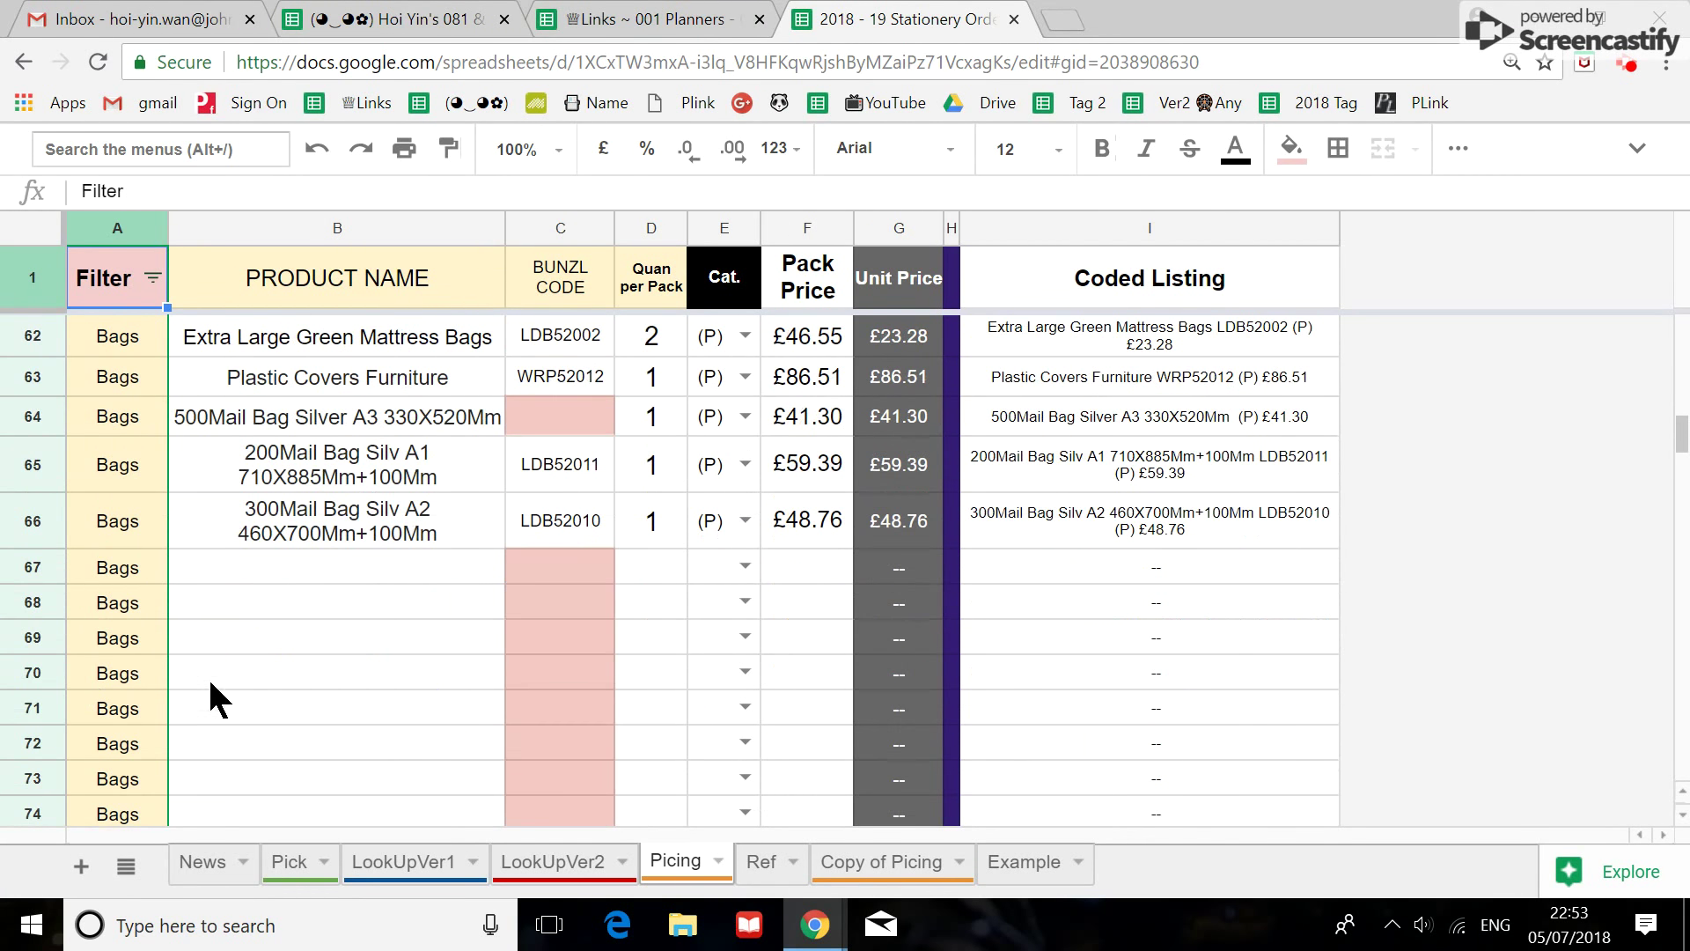
pyautogui.click(155, 277)
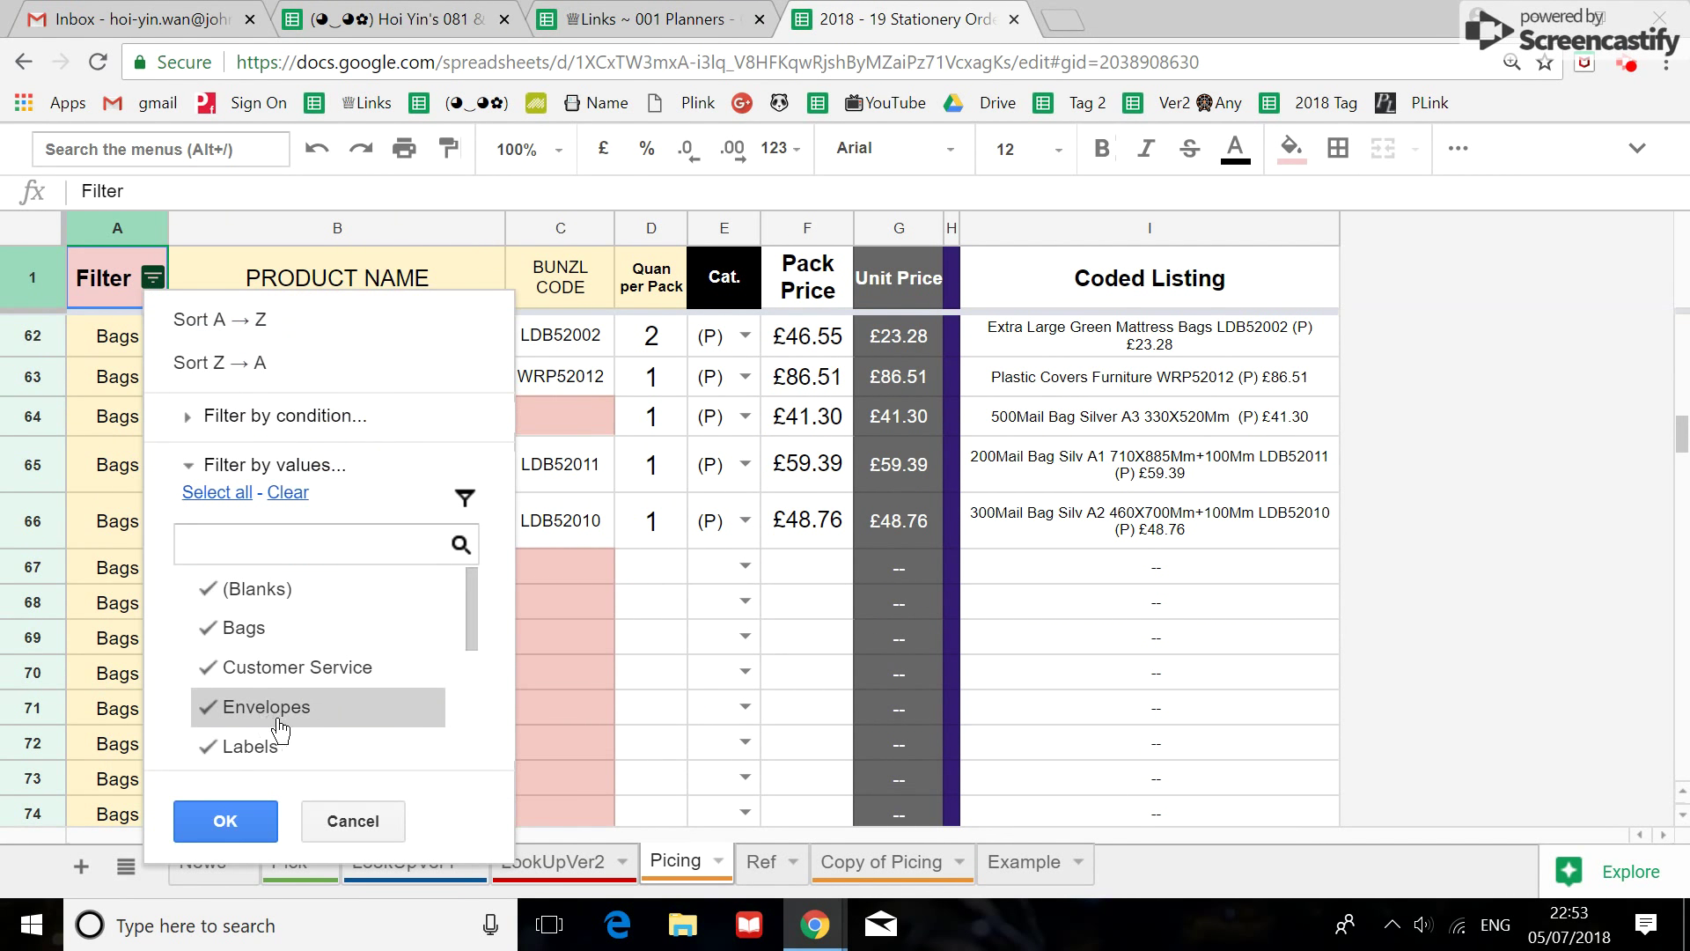
# Filter out the Bags category, then select divider rows 50 and 76.
pyautogui.click(248, 628)
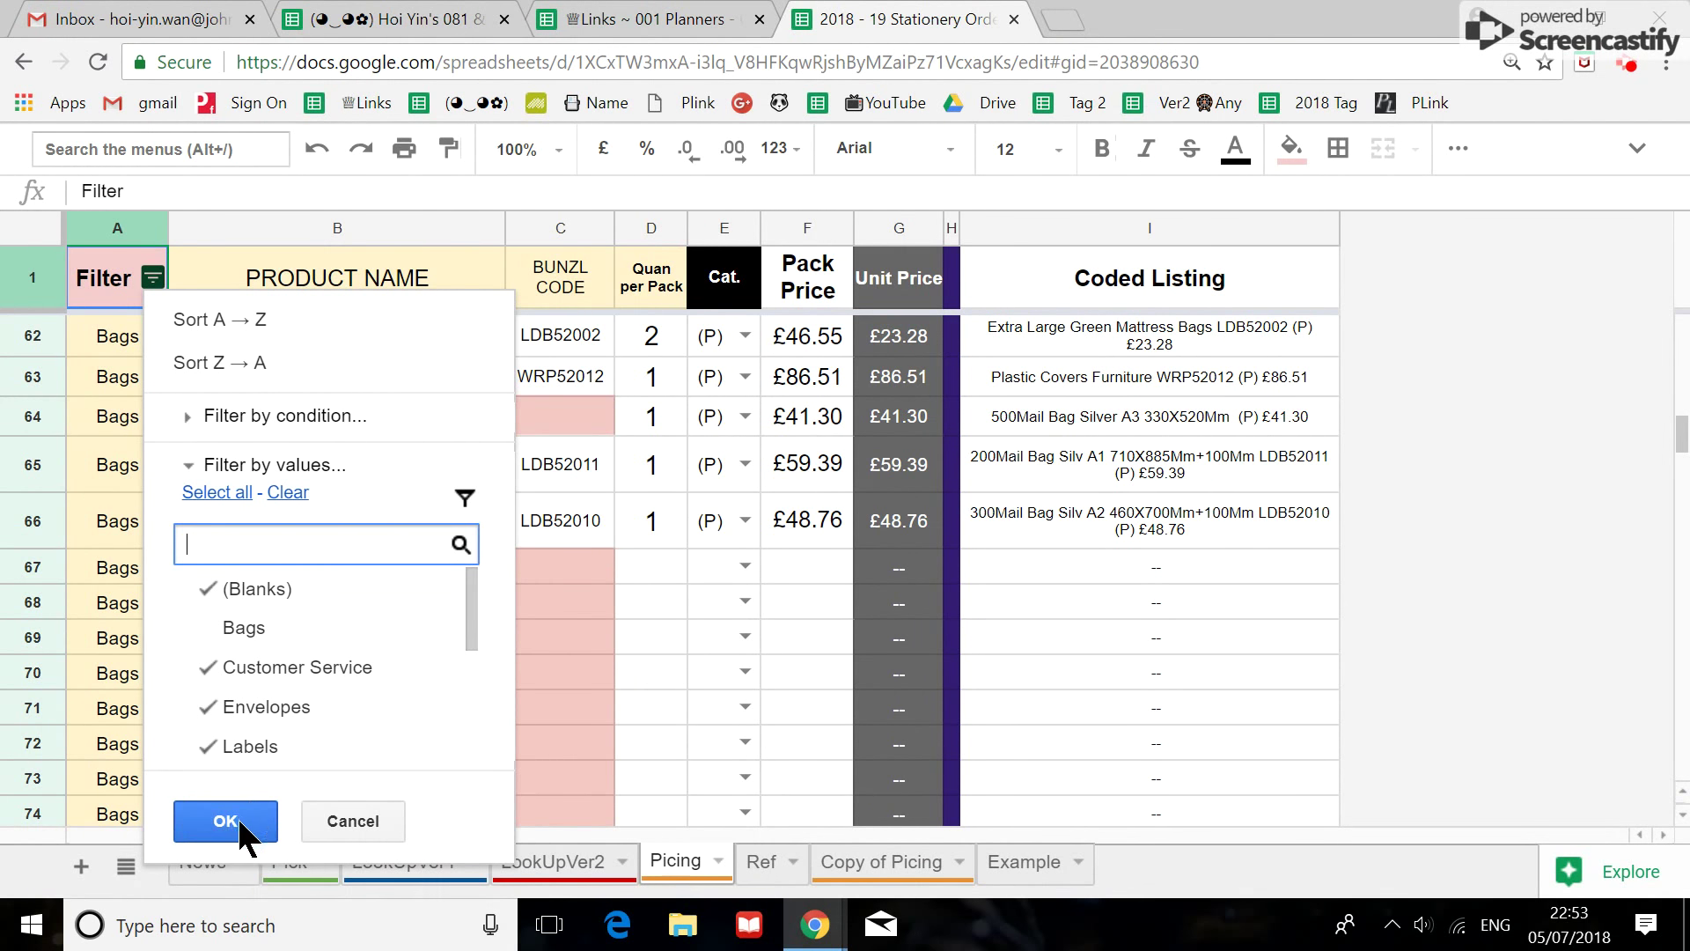
pyautogui.click(226, 818)
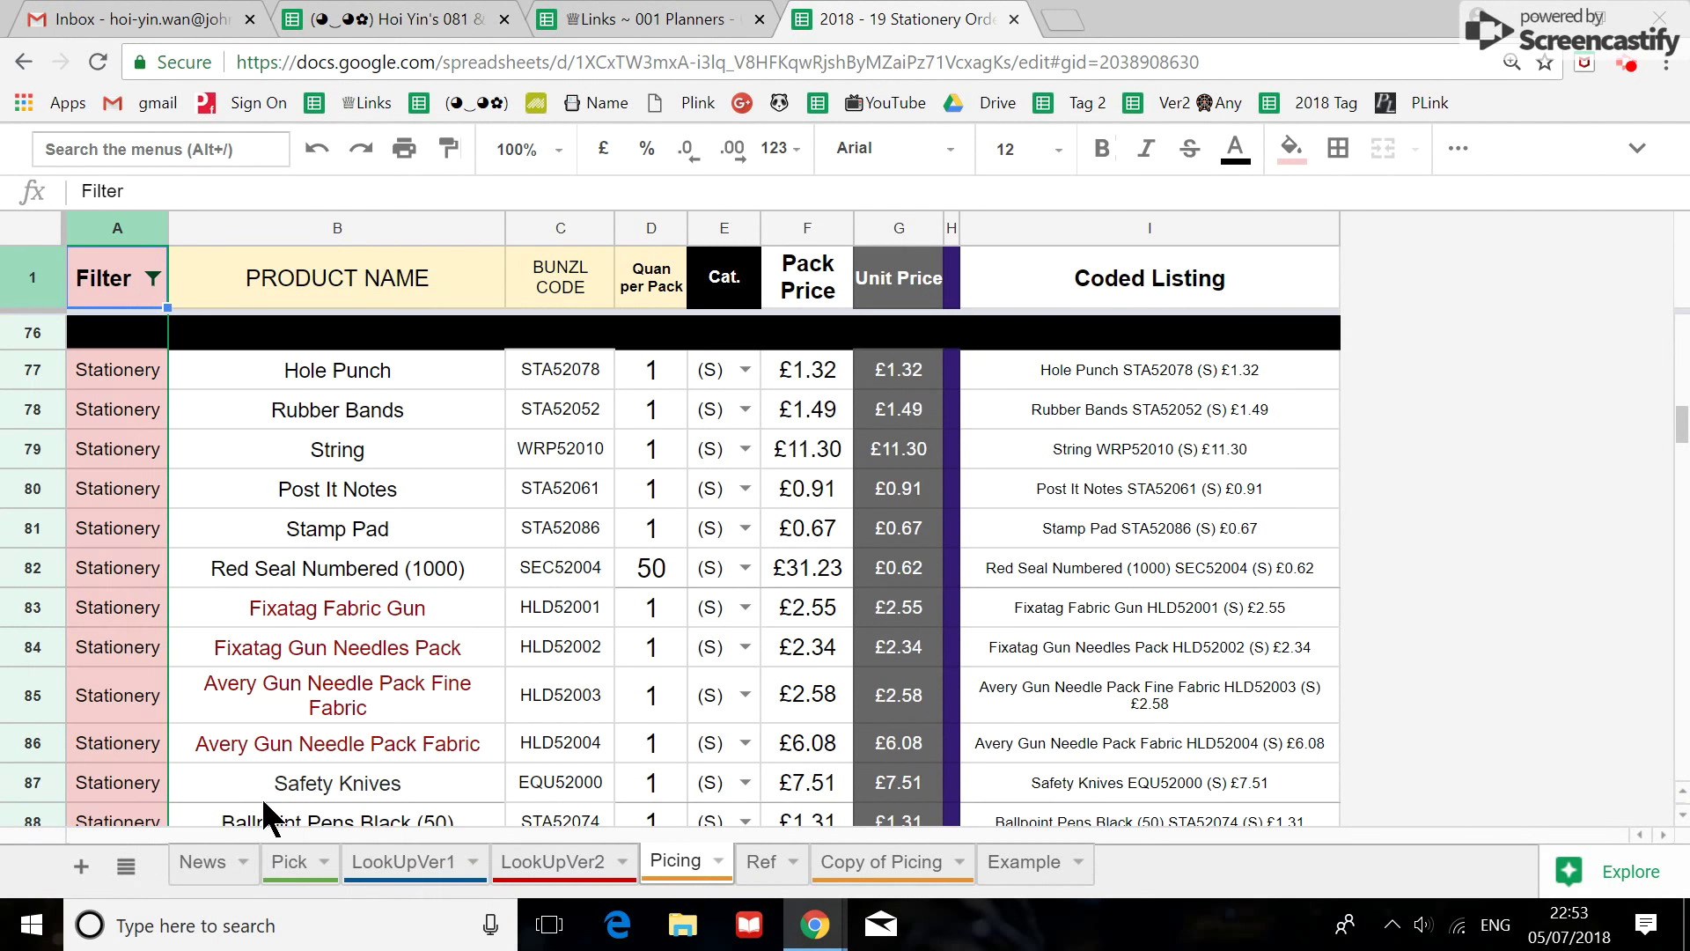
pyautogui.scroll(4, 192, 757)
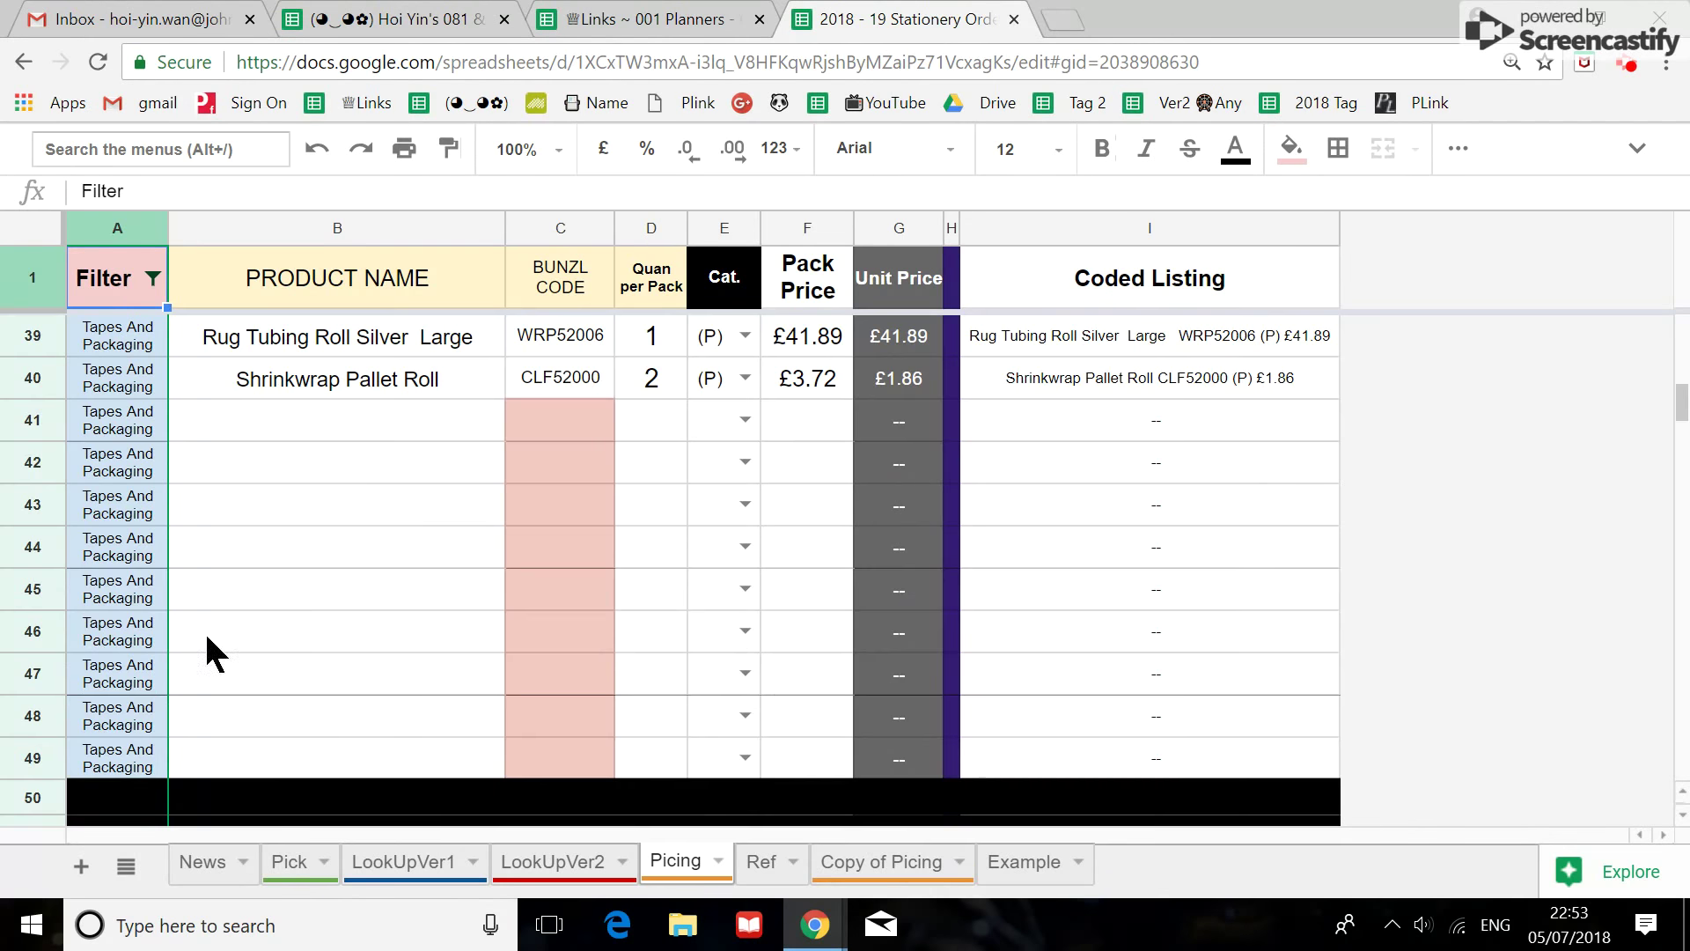
pyautogui.scroll(-1, 144, 642)
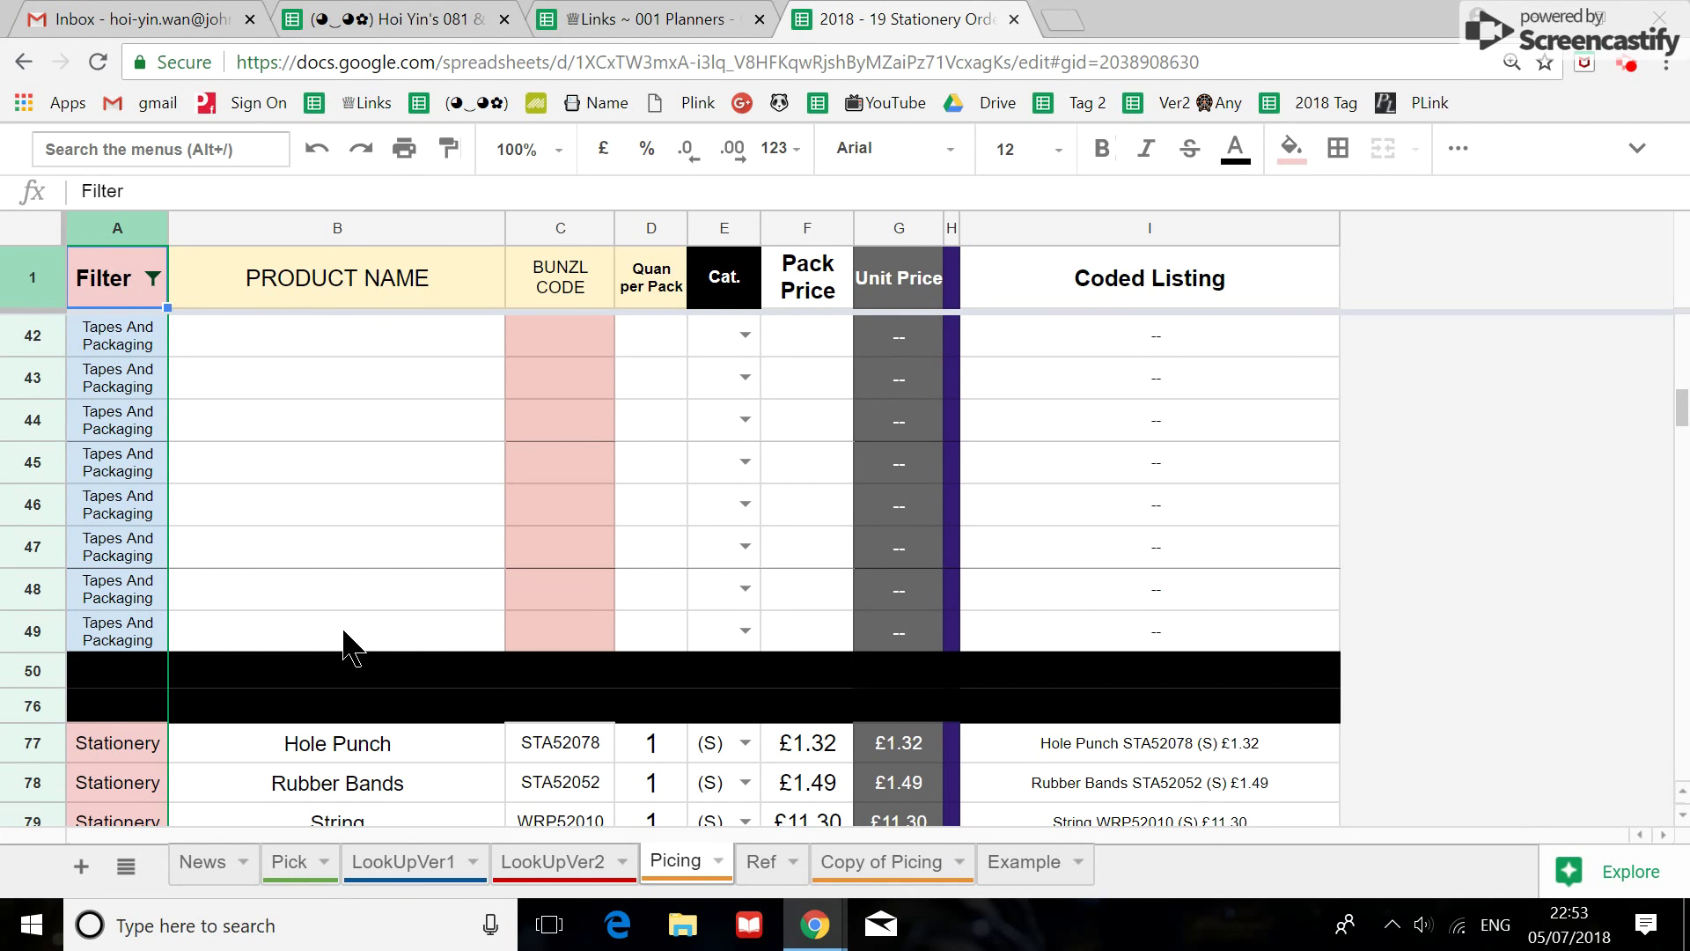
pyautogui.scroll(-1, 139, 618)
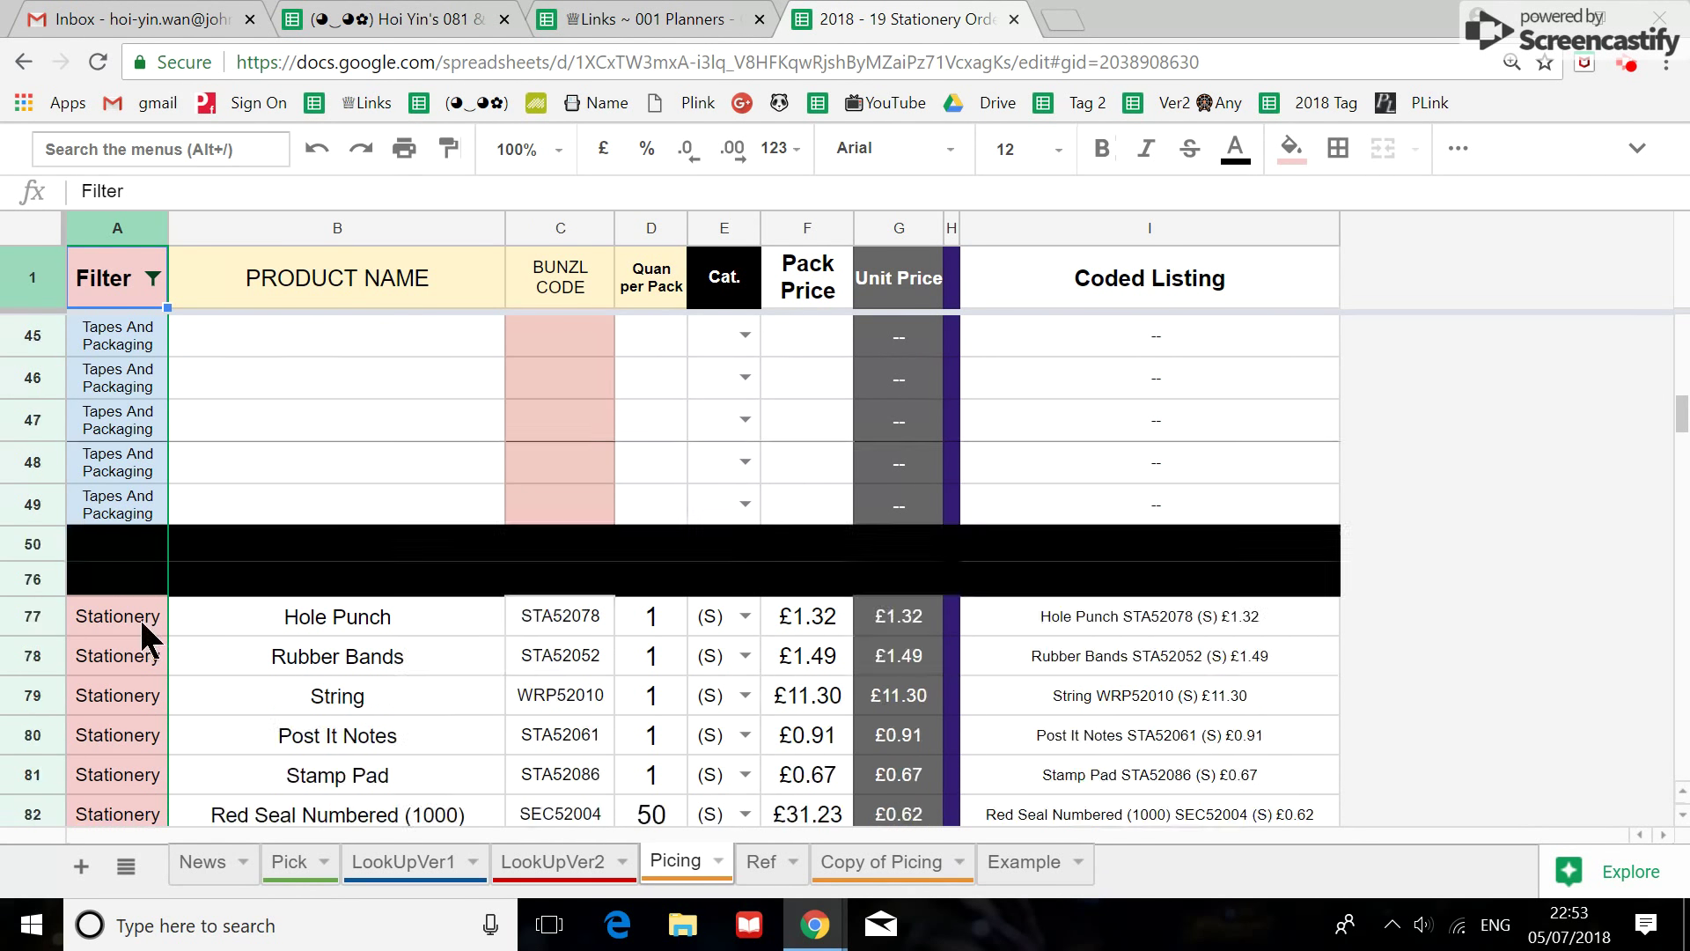
pyautogui.click(24, 546)
pyautogui.click(34, 581)
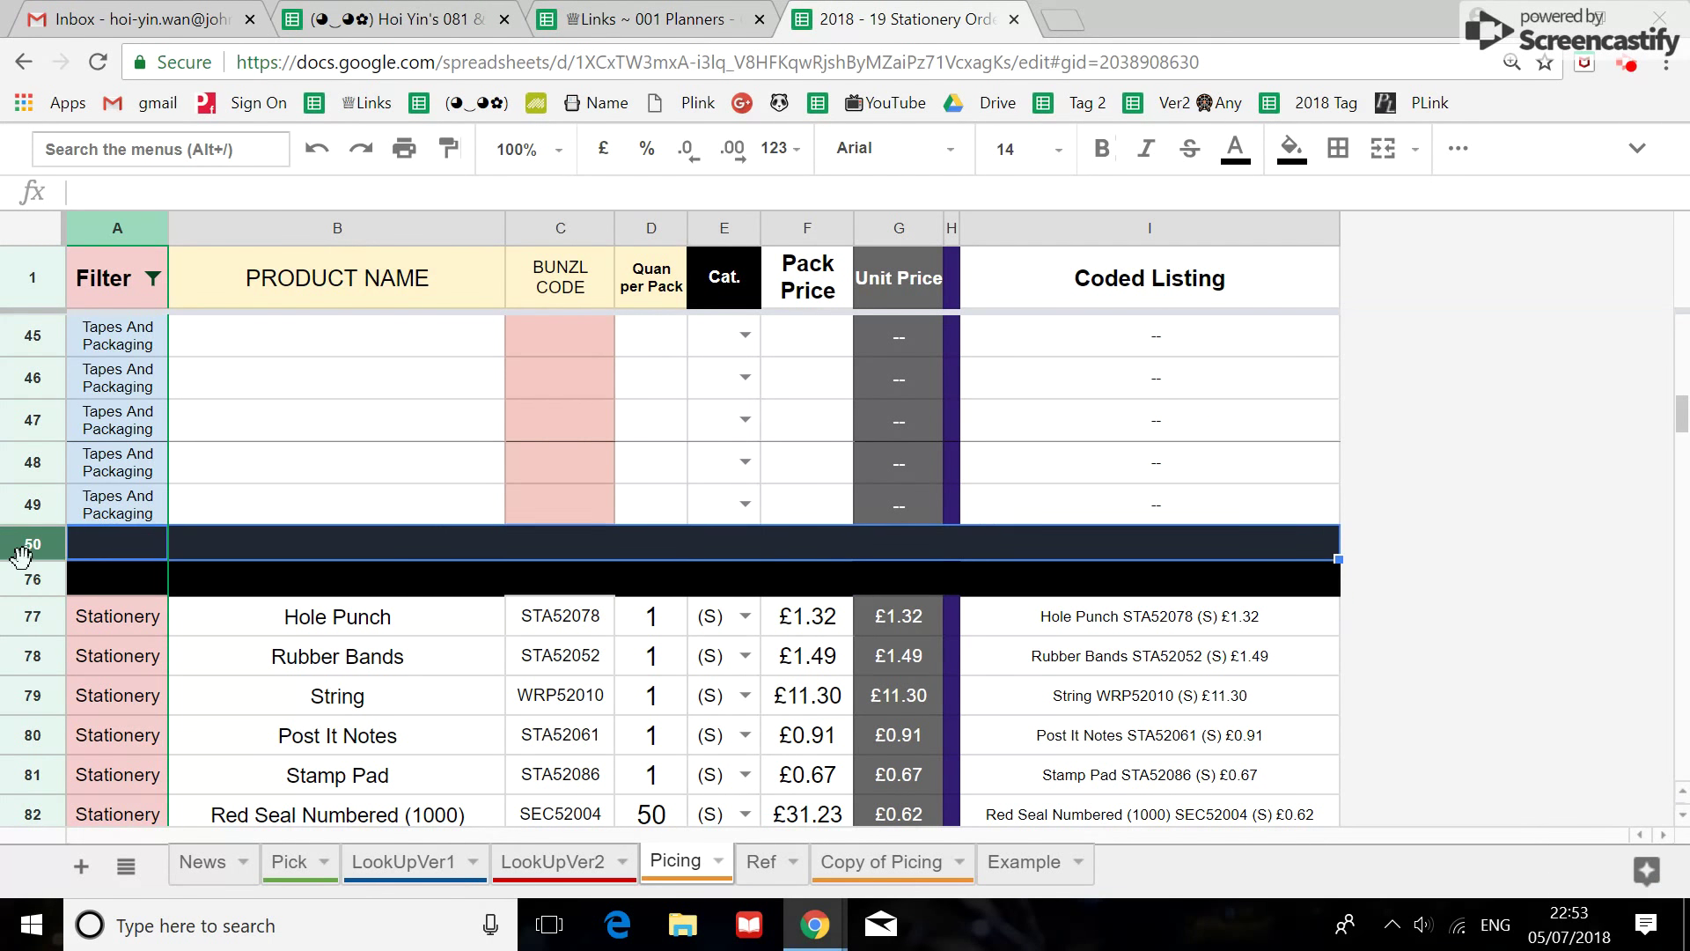
# Zoom the sheet to 150% and select divider rows 50 and 76.
pyautogui.click(527, 150)
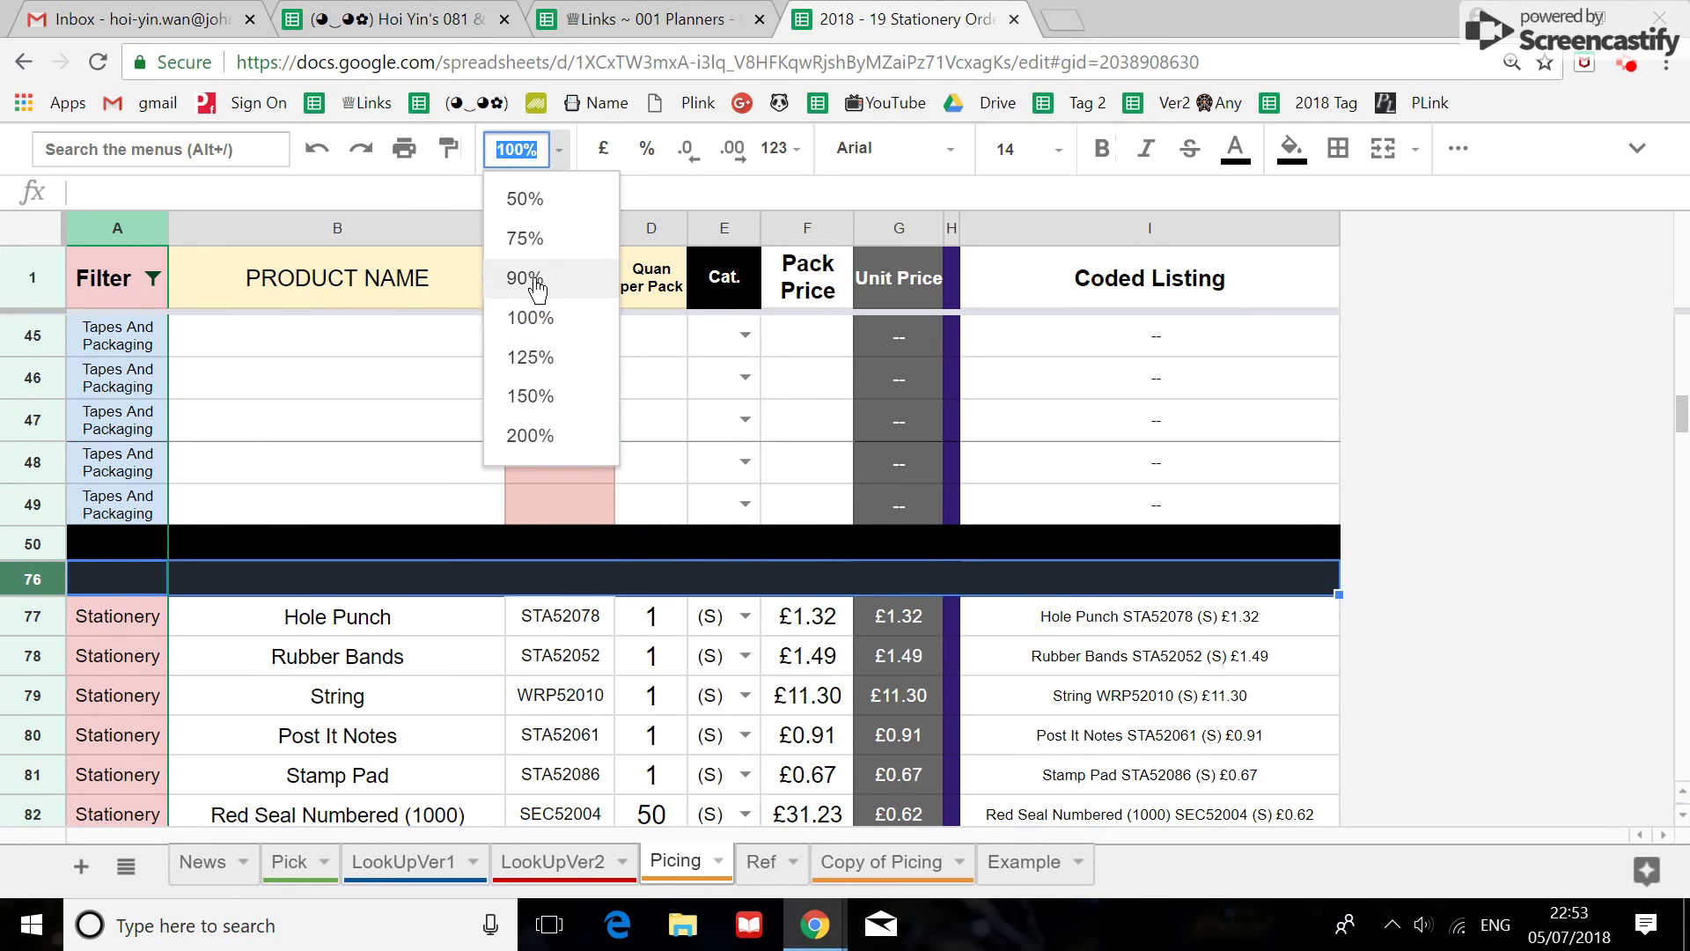
pyautogui.click(530, 397)
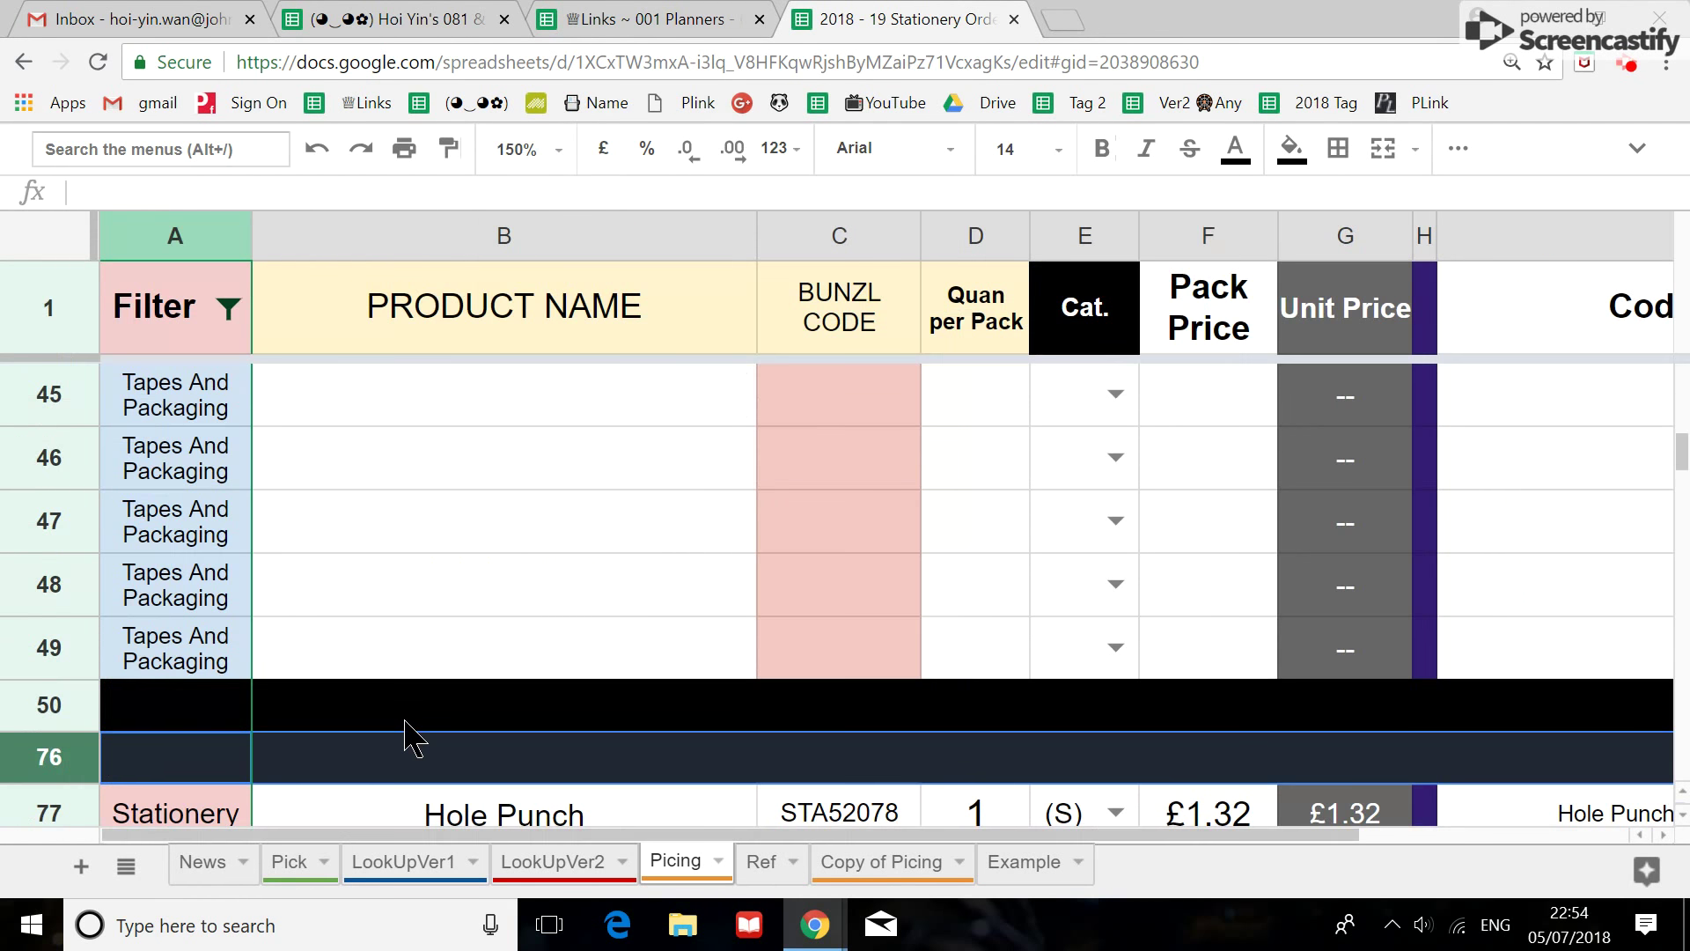
pyautogui.scroll(-1, 405, 735)
pyautogui.click(49, 578)
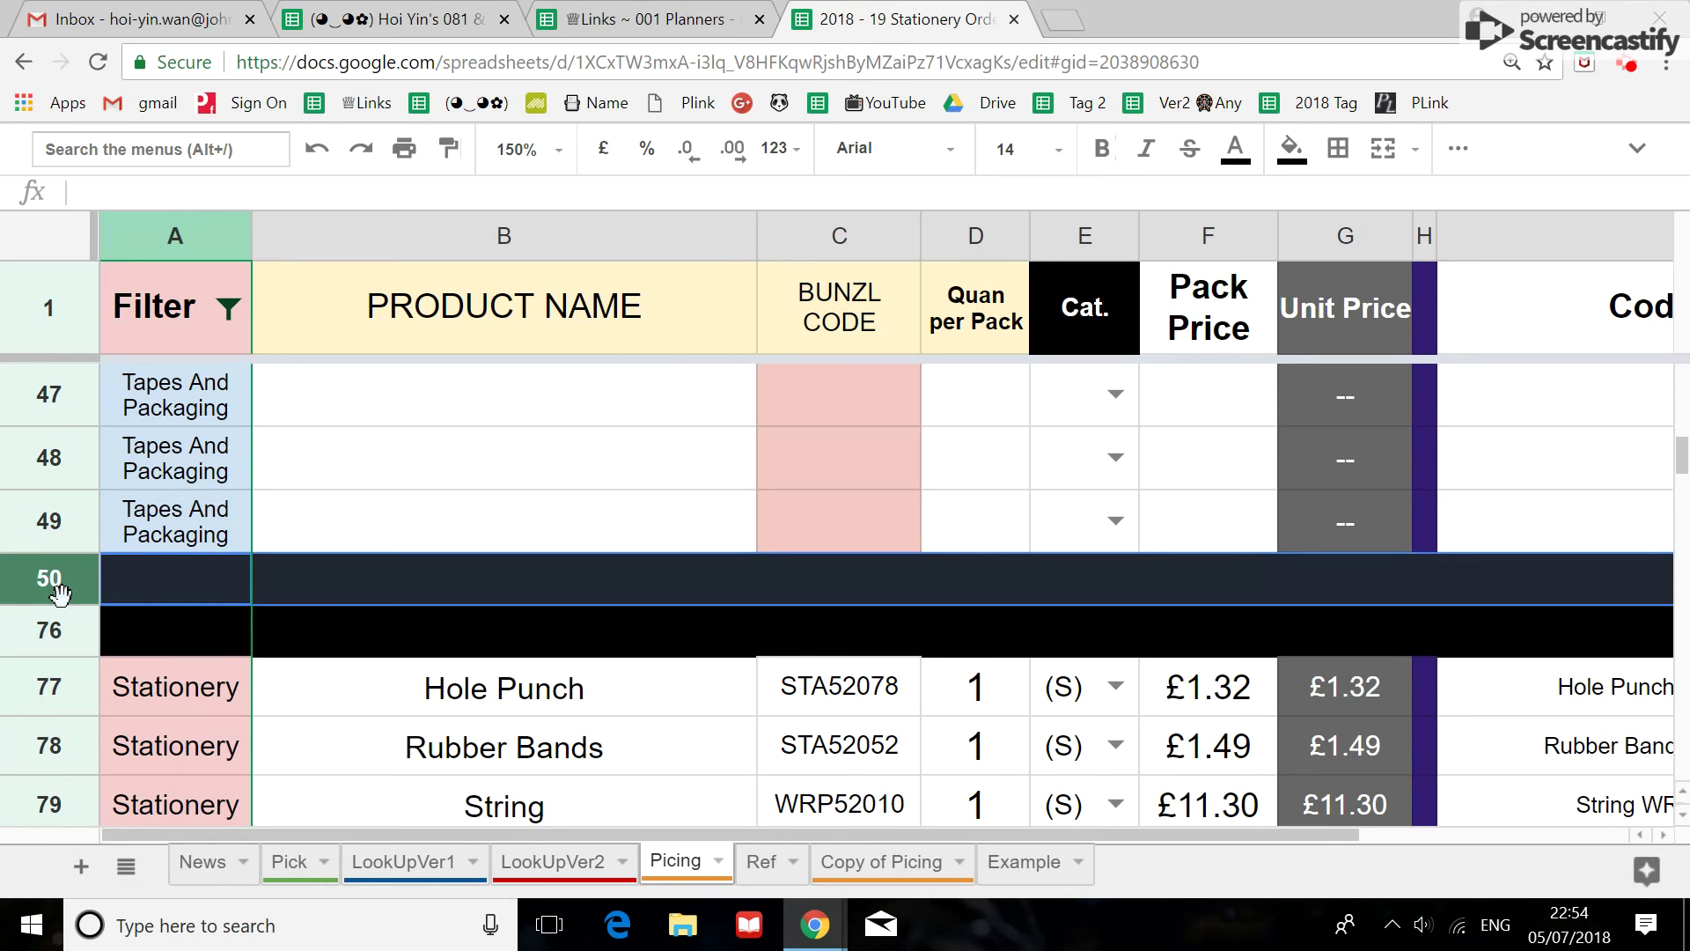
pyautogui.click(51, 632)
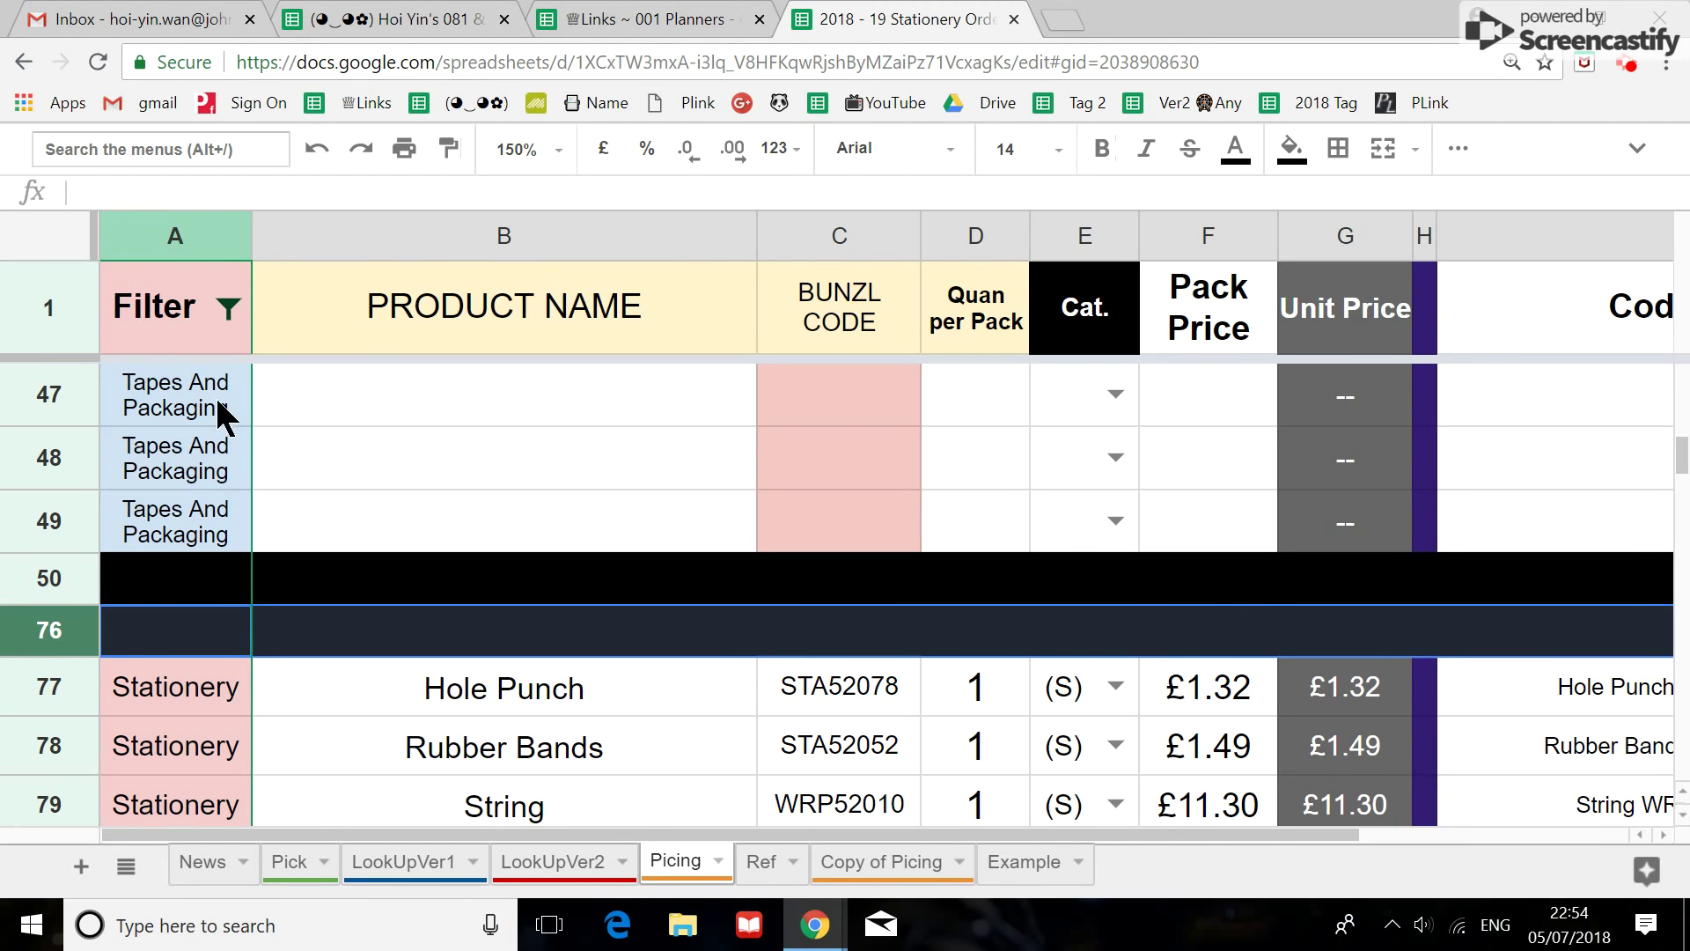
# Re-include all categories in the column A filter, then select cell B49.
pyautogui.click(227, 313)
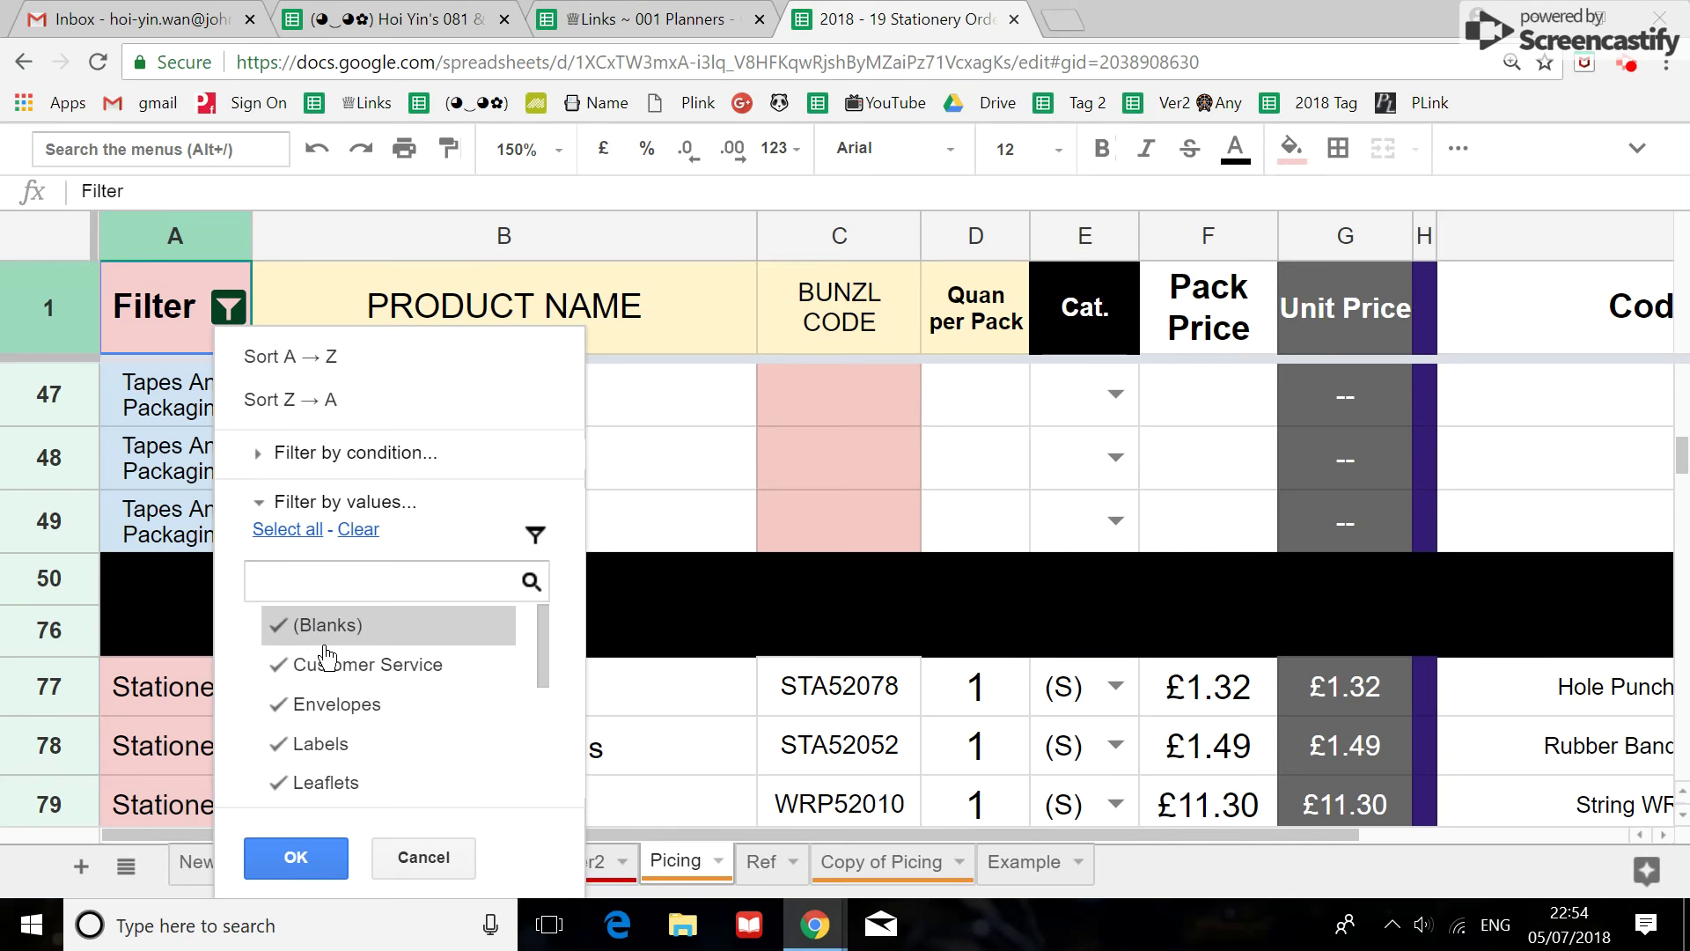
pyautogui.scroll(-2, 352, 650)
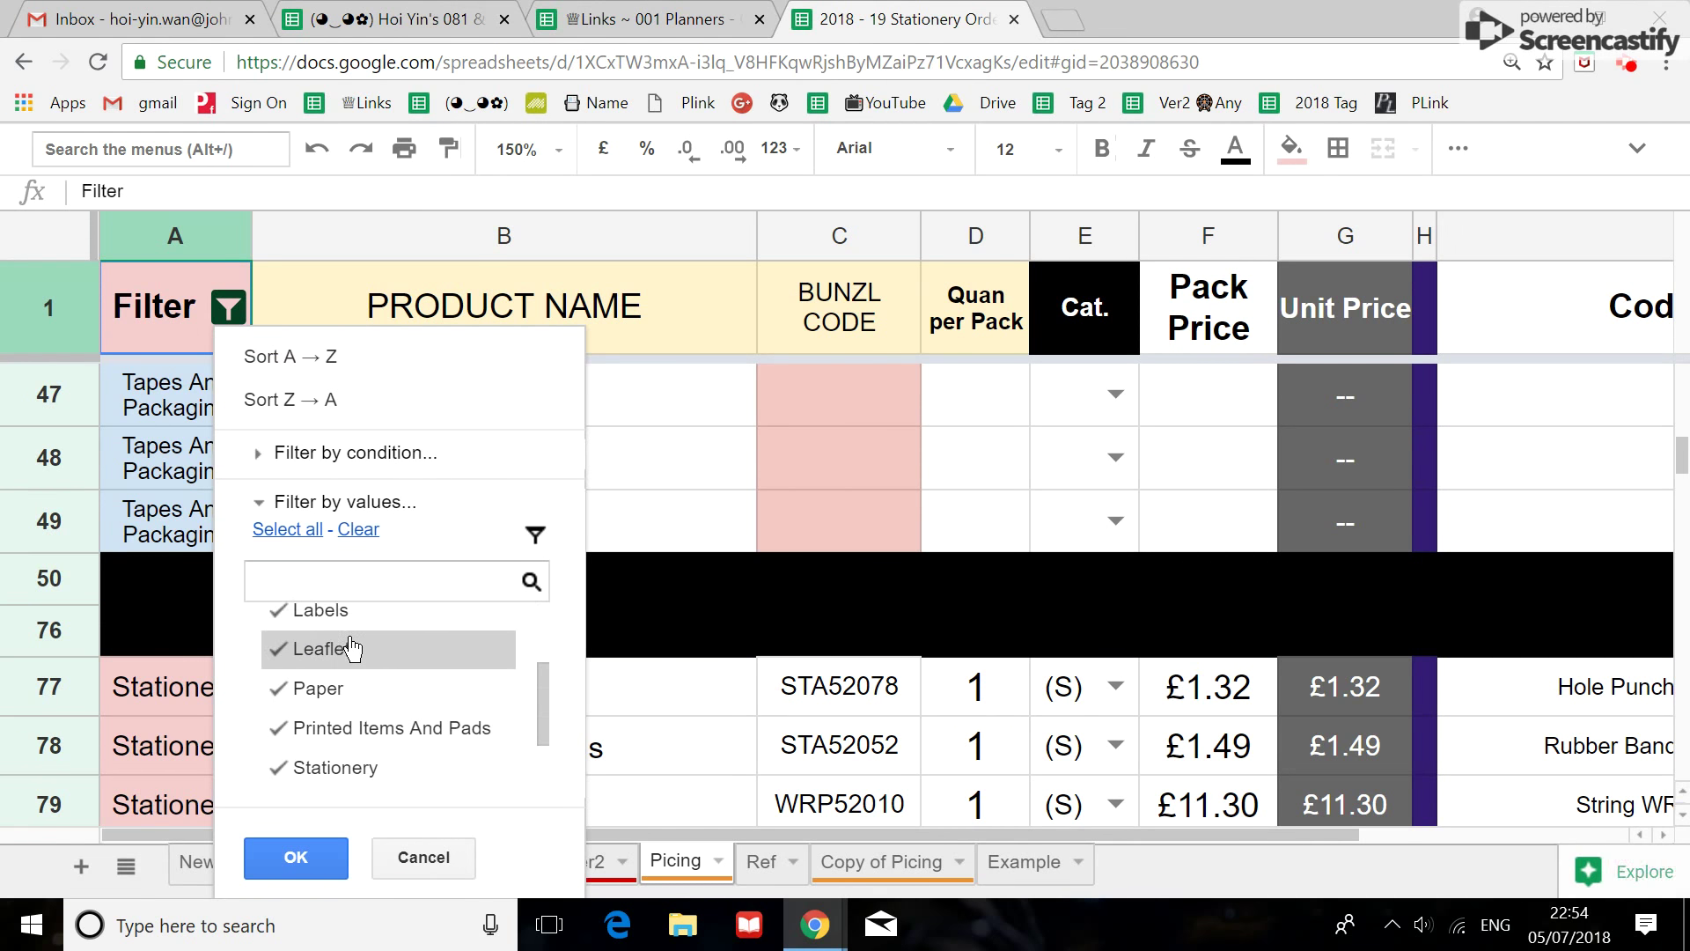
pyautogui.scroll(2, 352, 649)
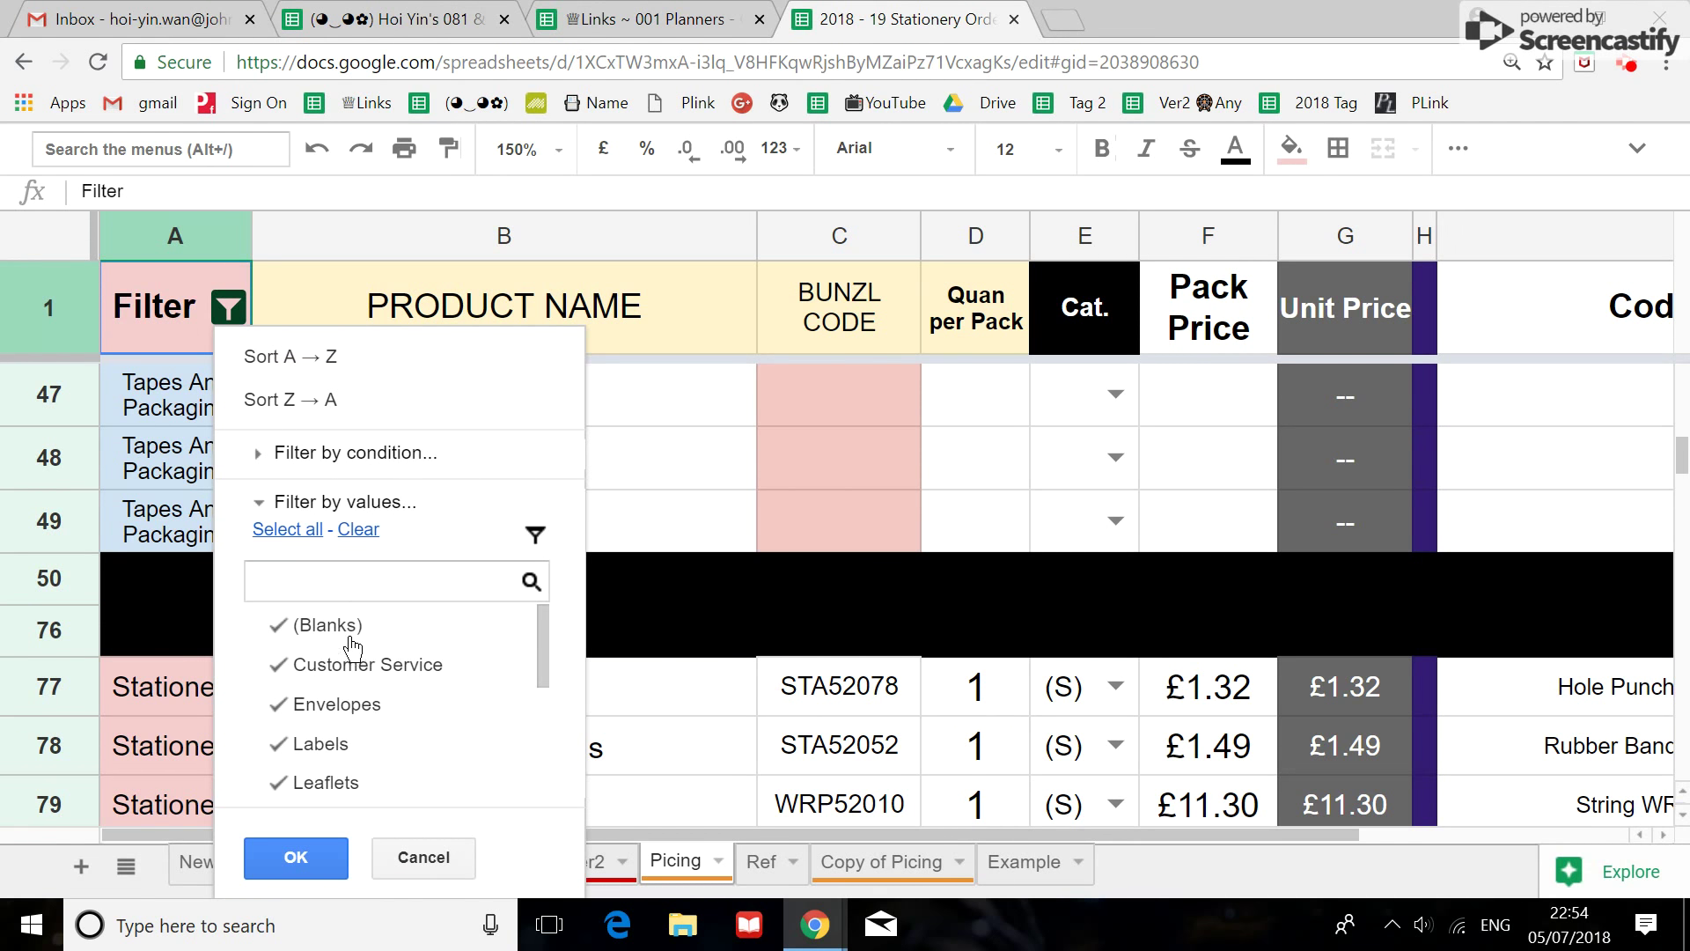
pyautogui.click(296, 857)
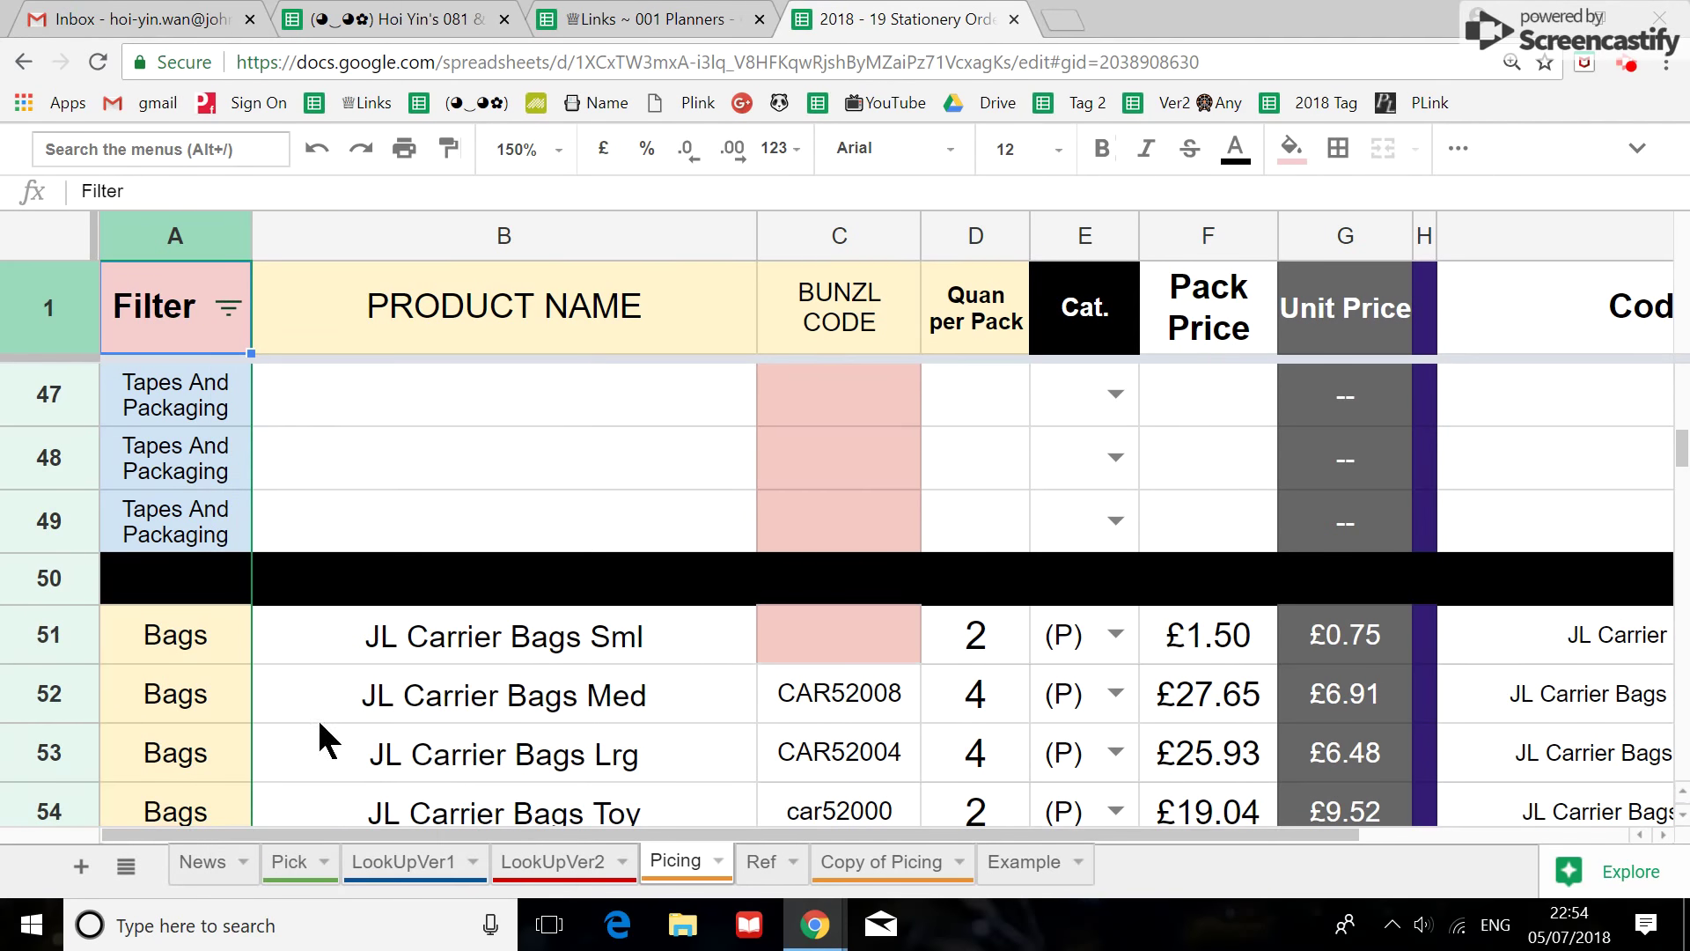
pyautogui.scroll(-1, 184, 570)
pyautogui.click(228, 307)
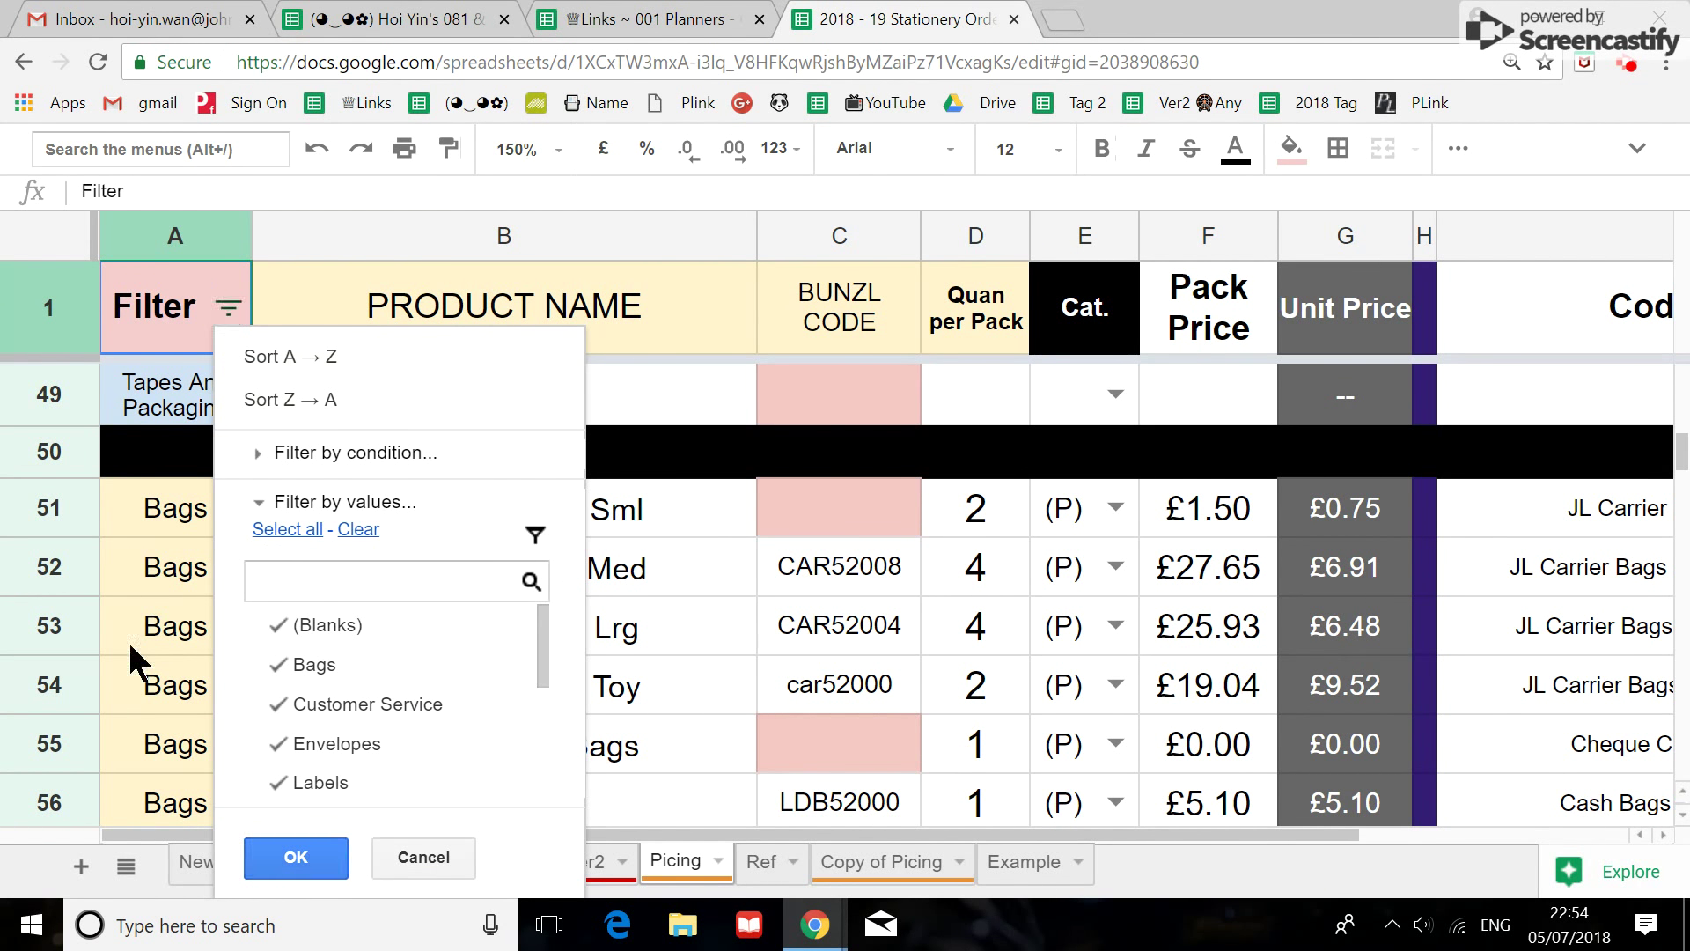
pyautogui.click(727, 421)
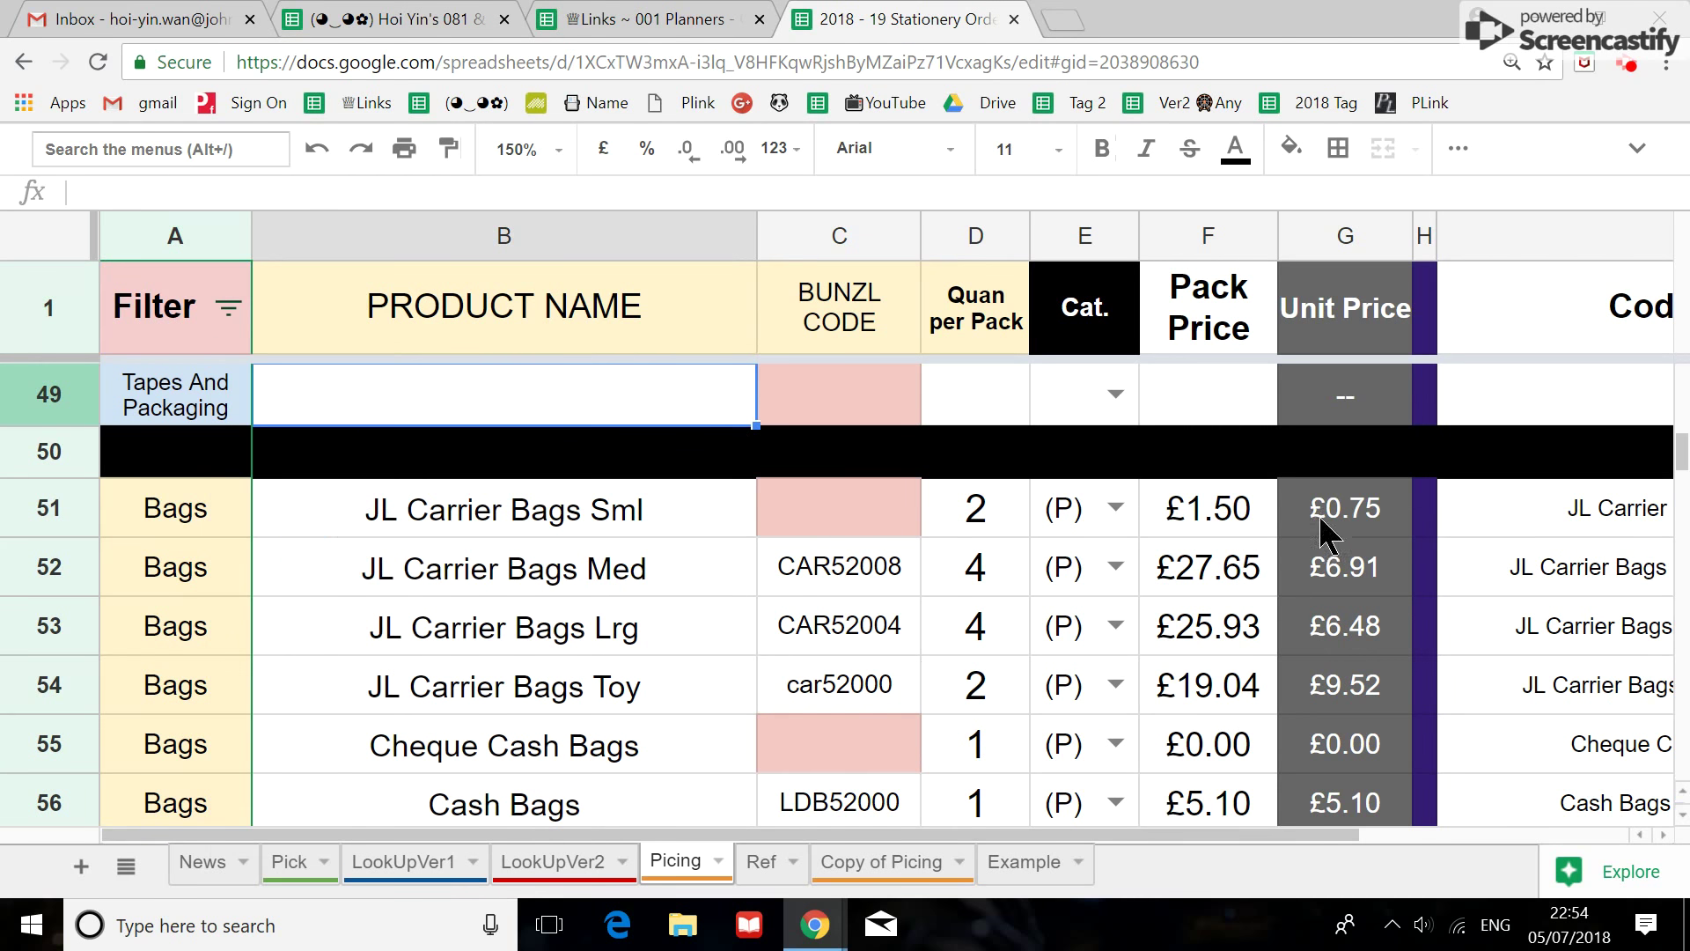
# Set the zoom back to 100% and scroll up to the Paper rows at the top.
pyautogui.click(519, 150)
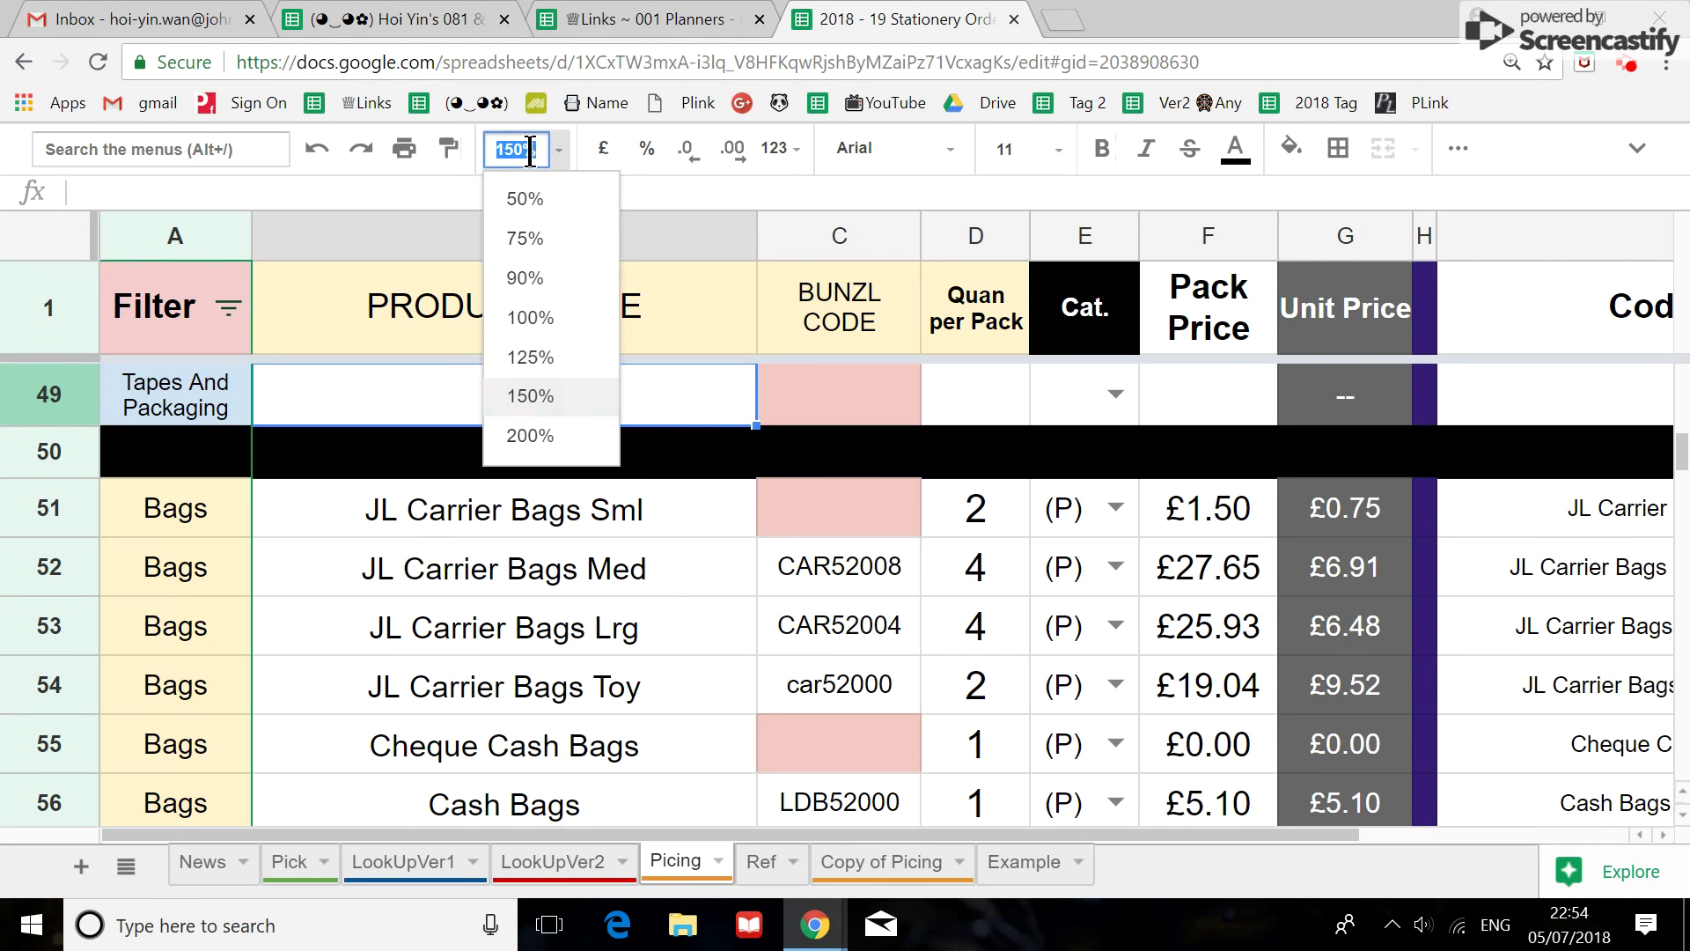
pyautogui.click(530, 318)
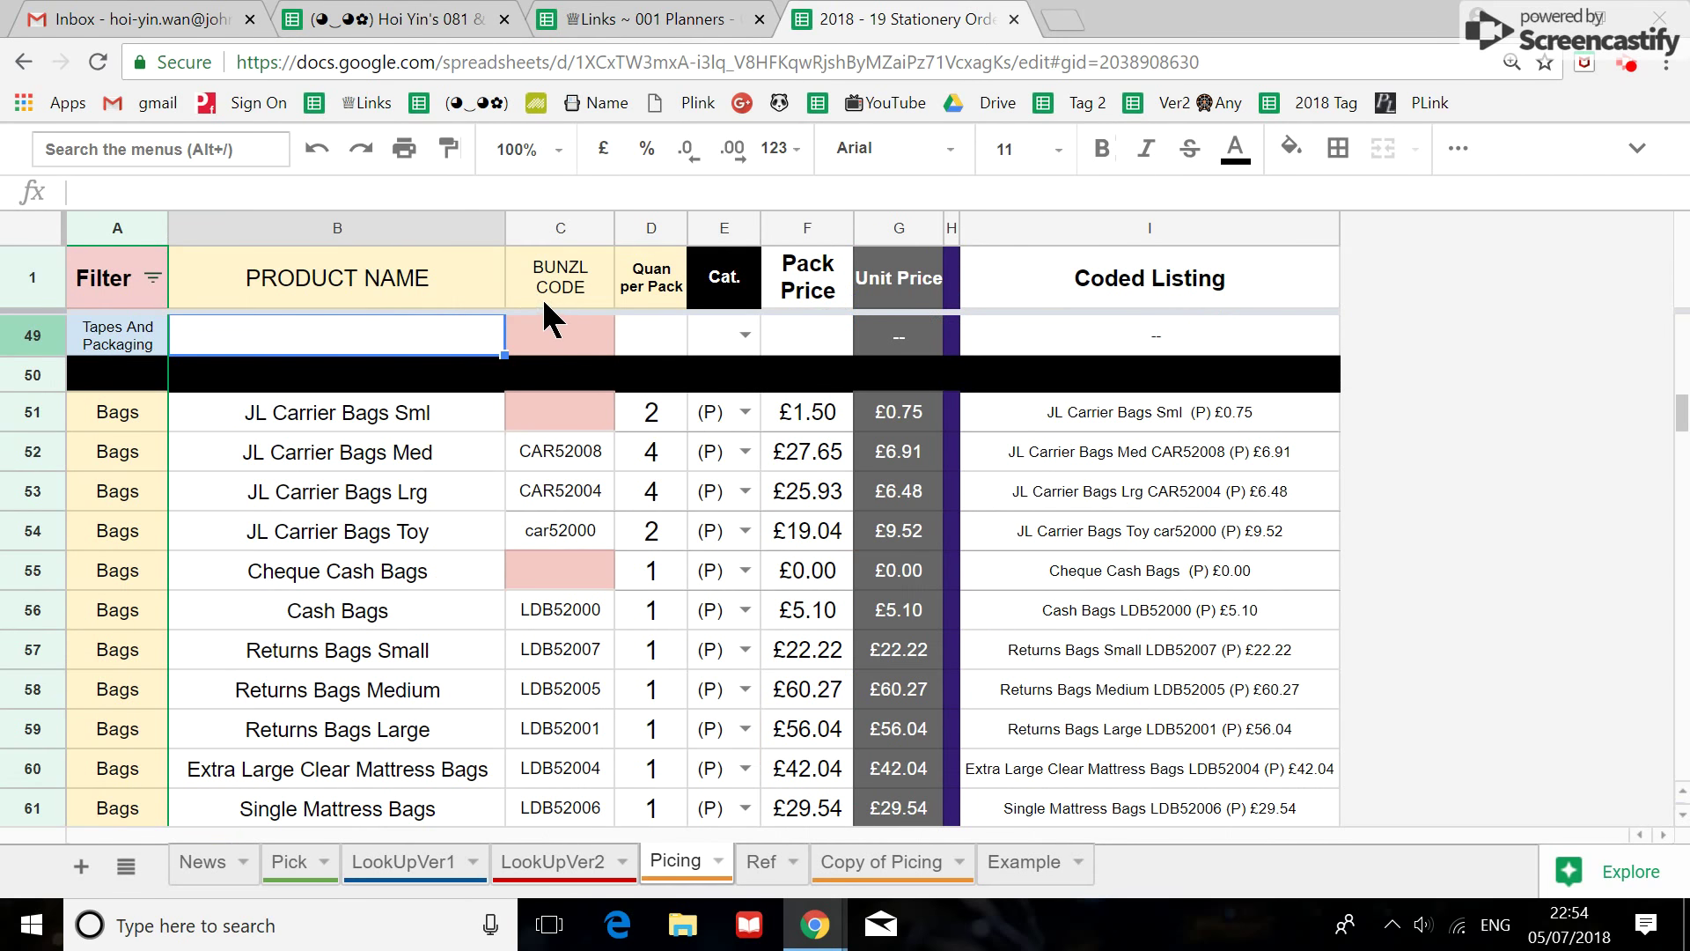
pyautogui.scroll(5, 119, 447)
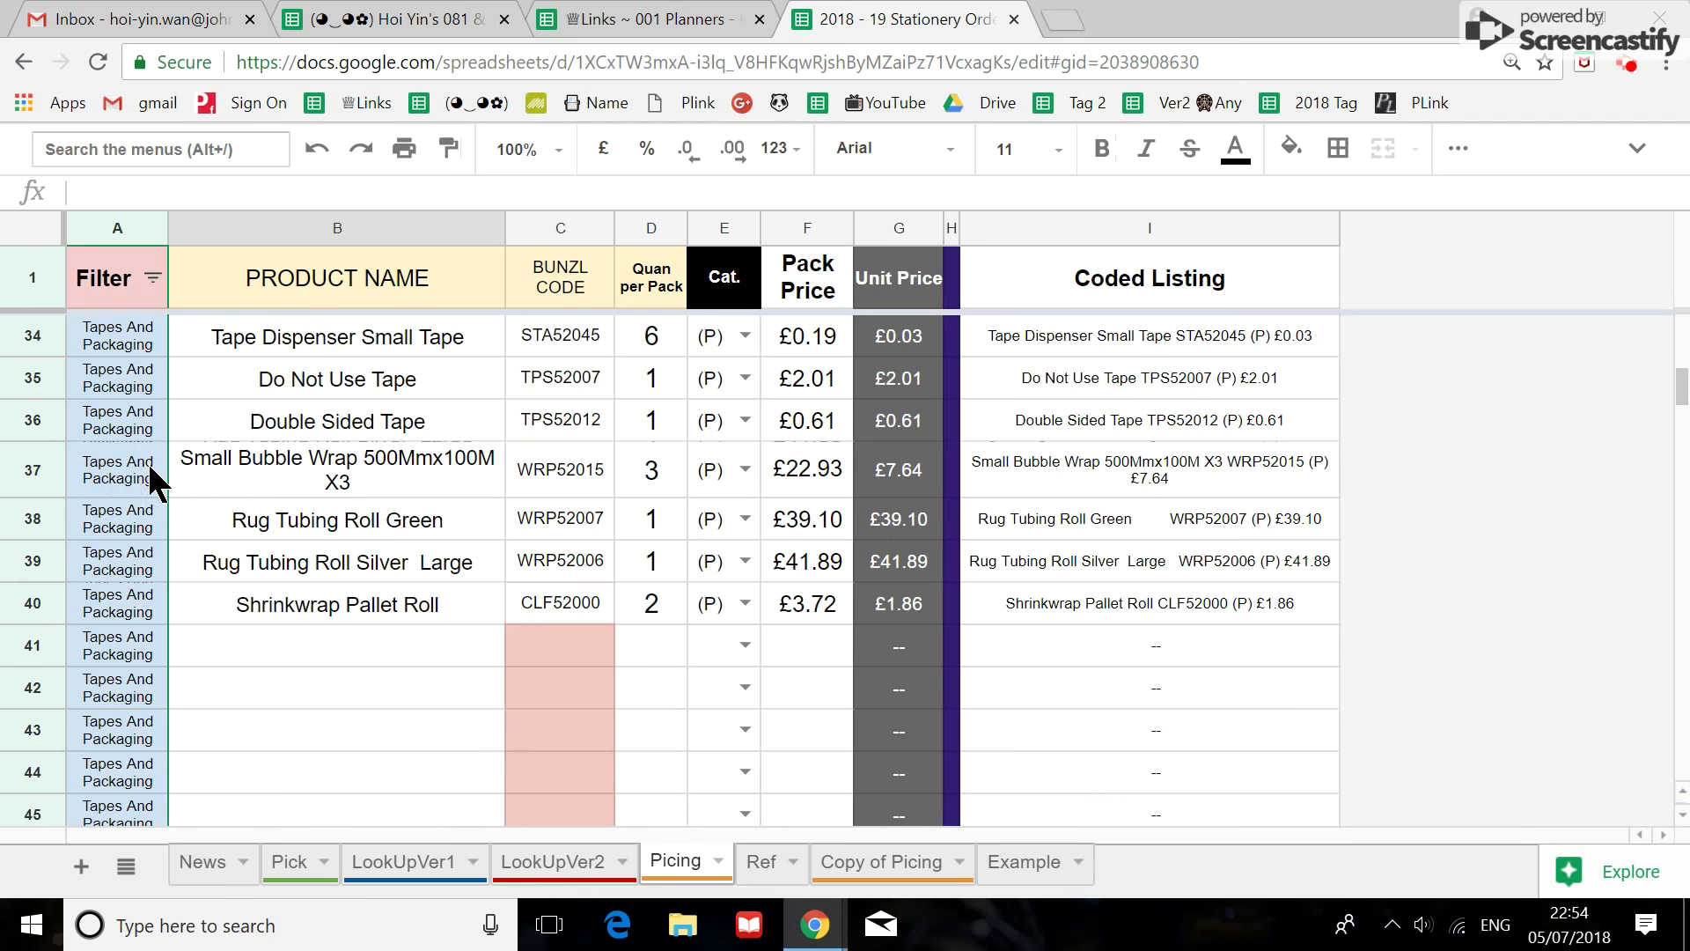
pyautogui.scroll(3, 150, 480)
pyautogui.scroll(4, 150, 480)
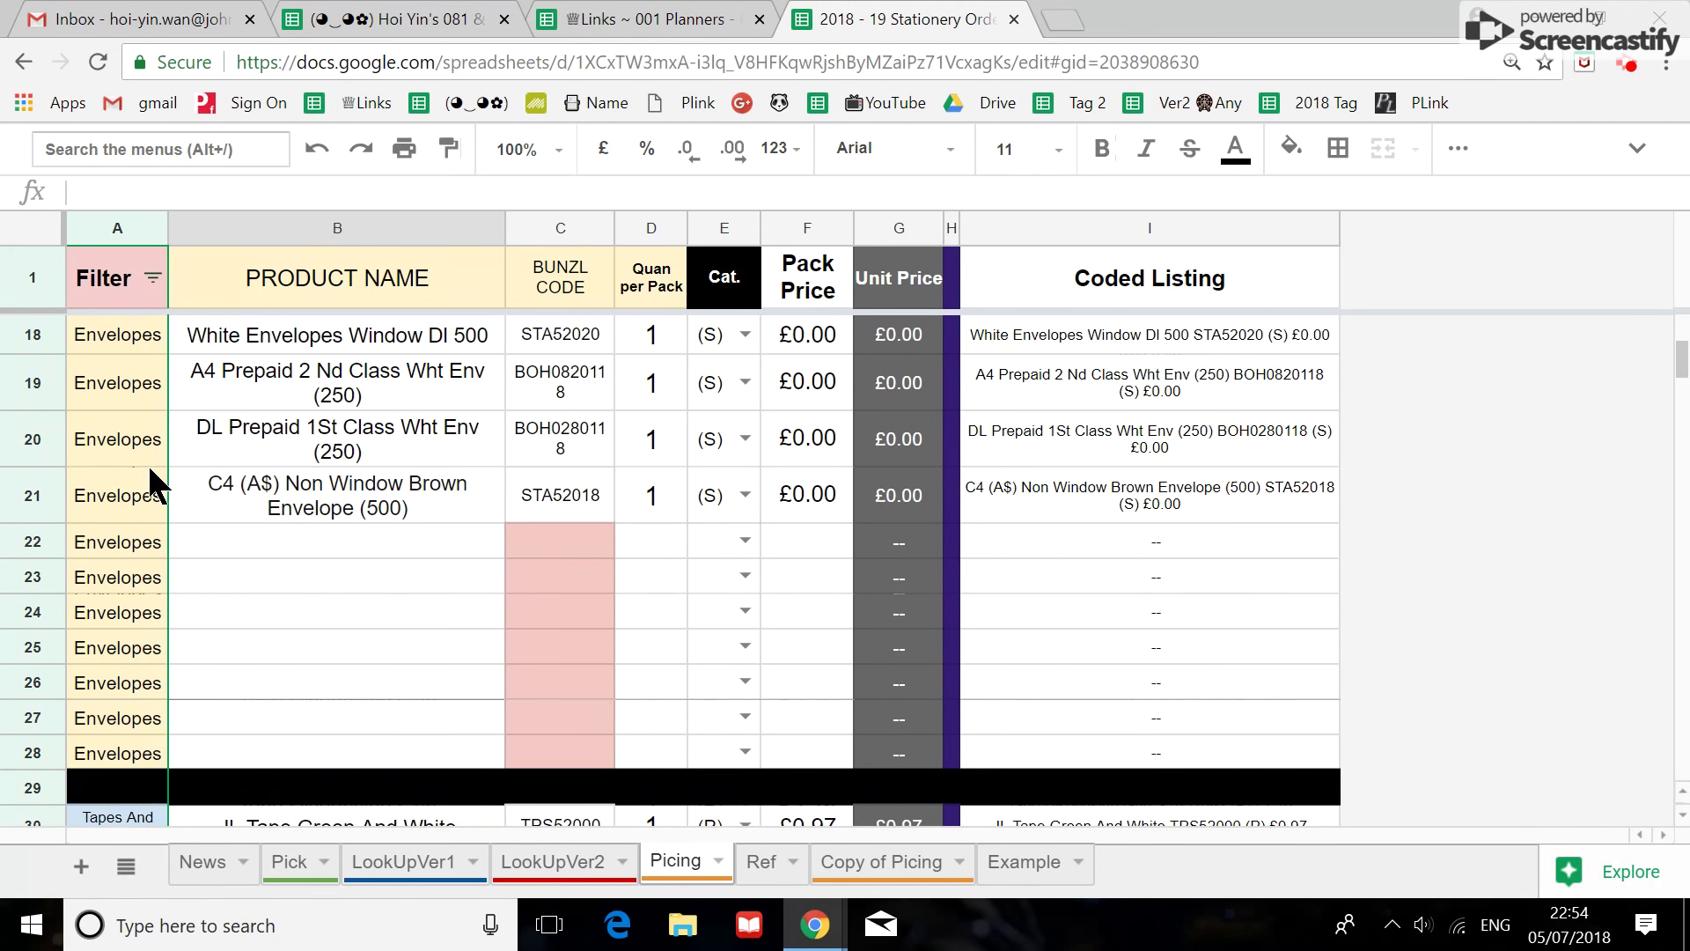
pyautogui.scroll(4, 150, 480)
pyautogui.scroll(2, 149, 479)
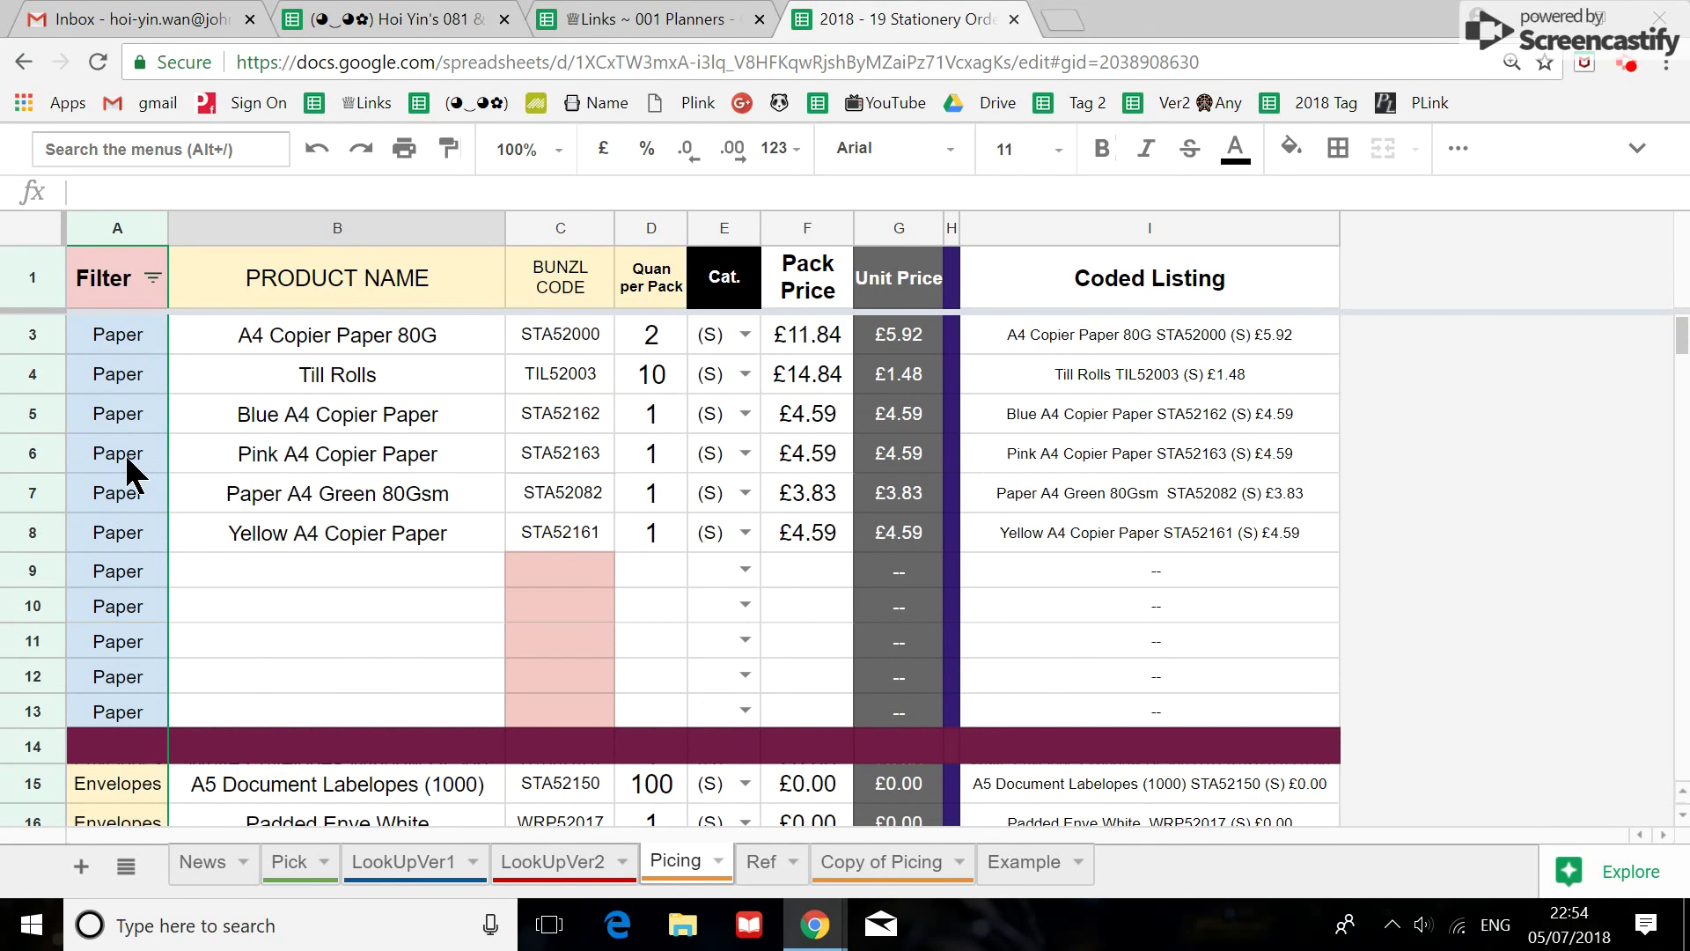
pyautogui.scroll(1, 124, 452)
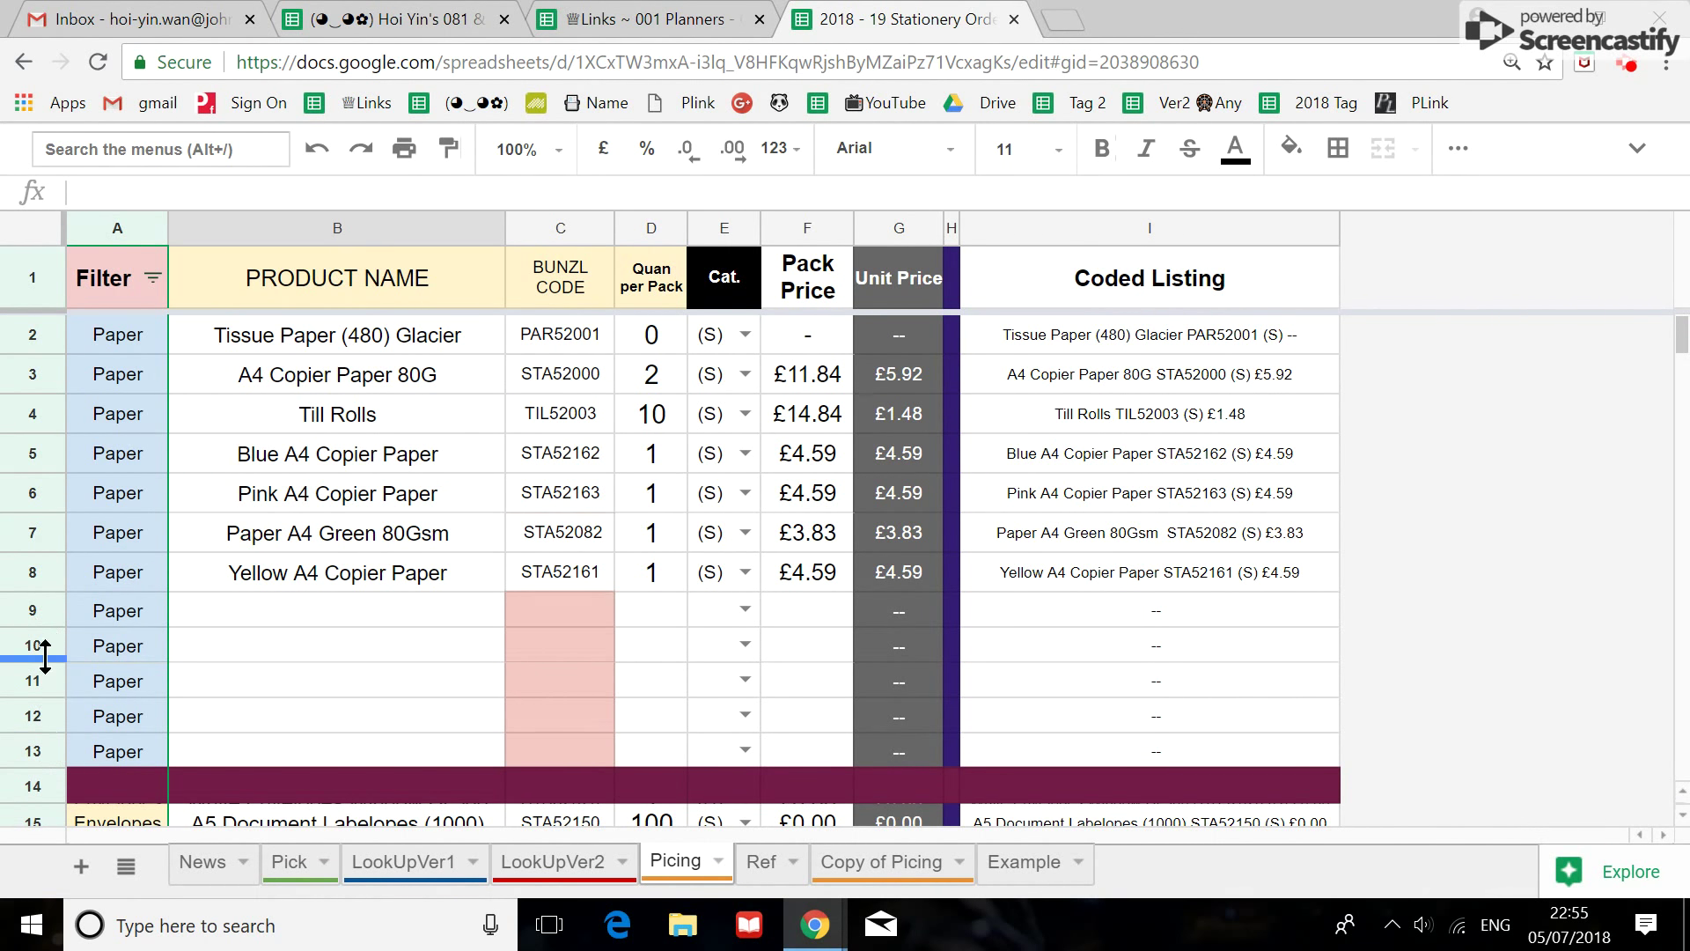
# Insert five blank rows above row 9.
pyautogui.moveTo(40, 604); pyautogui.dragTo(30, 748)
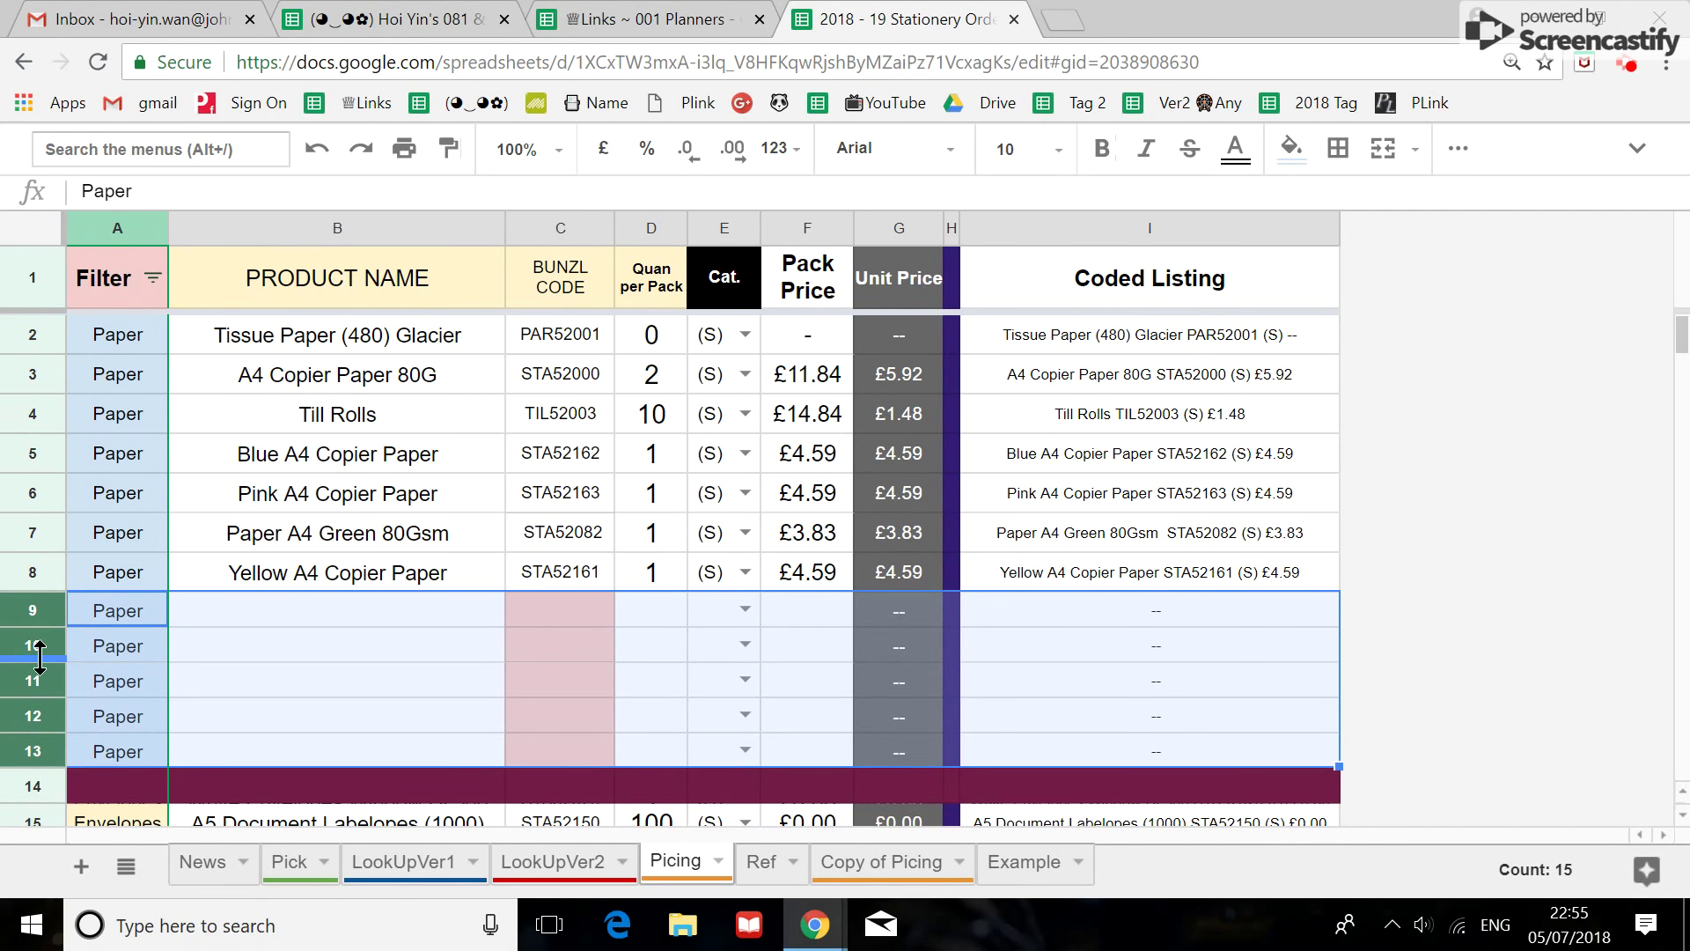
pyautogui.rightClick(33, 611)
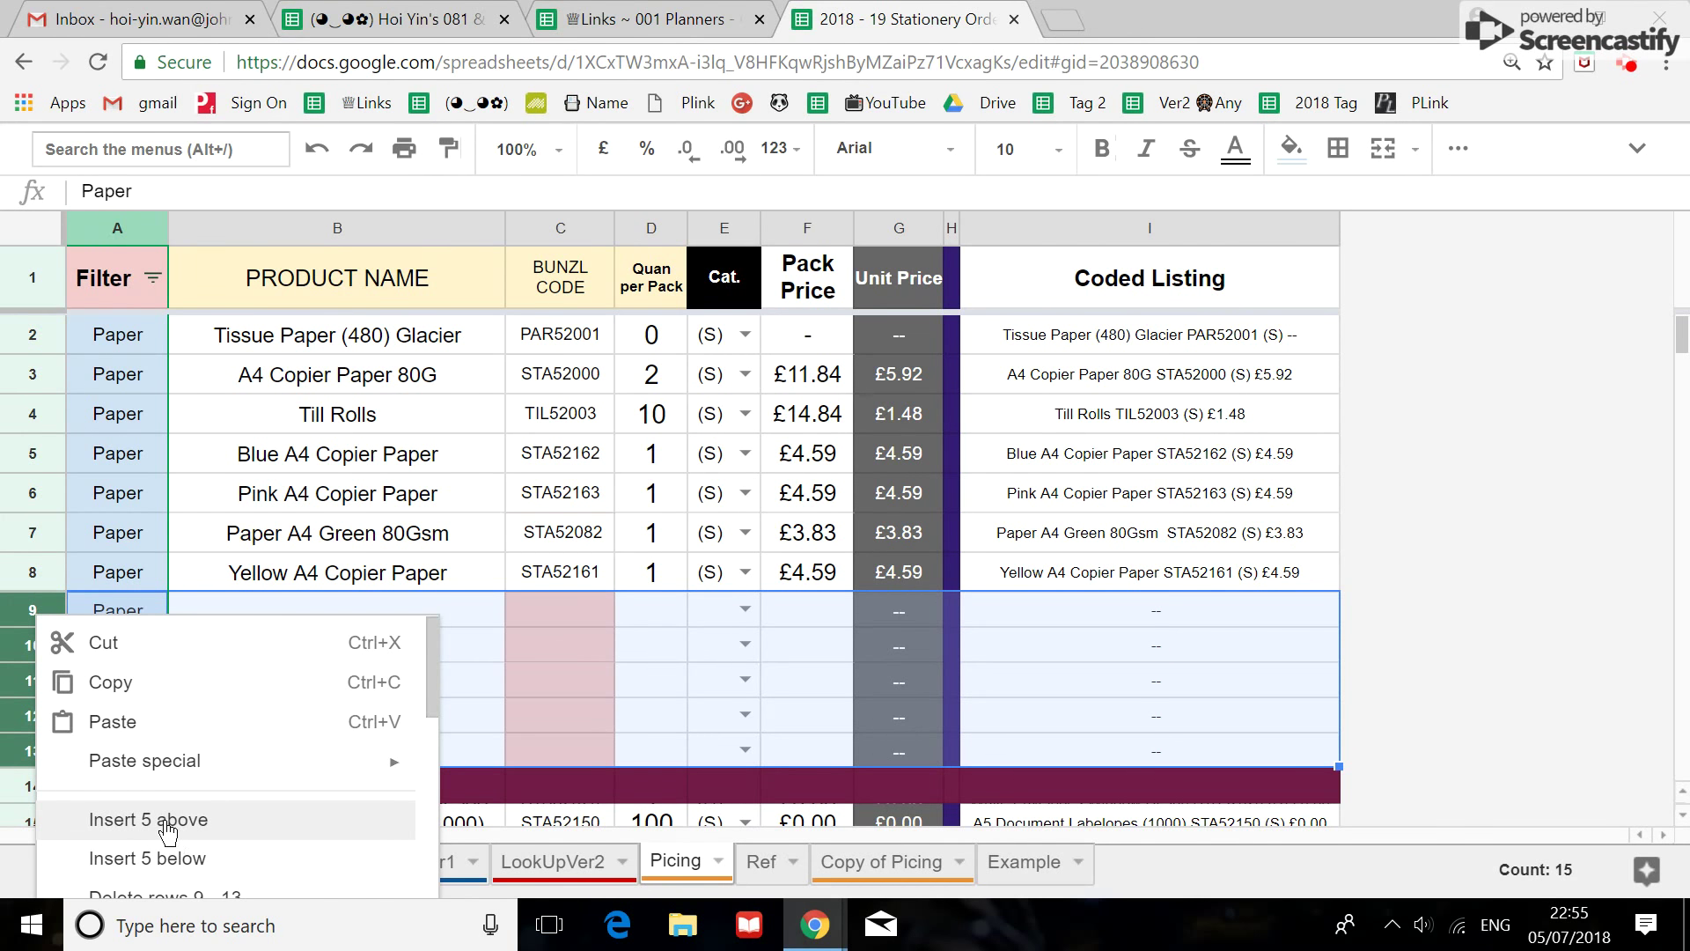
pyautogui.click(229, 807)
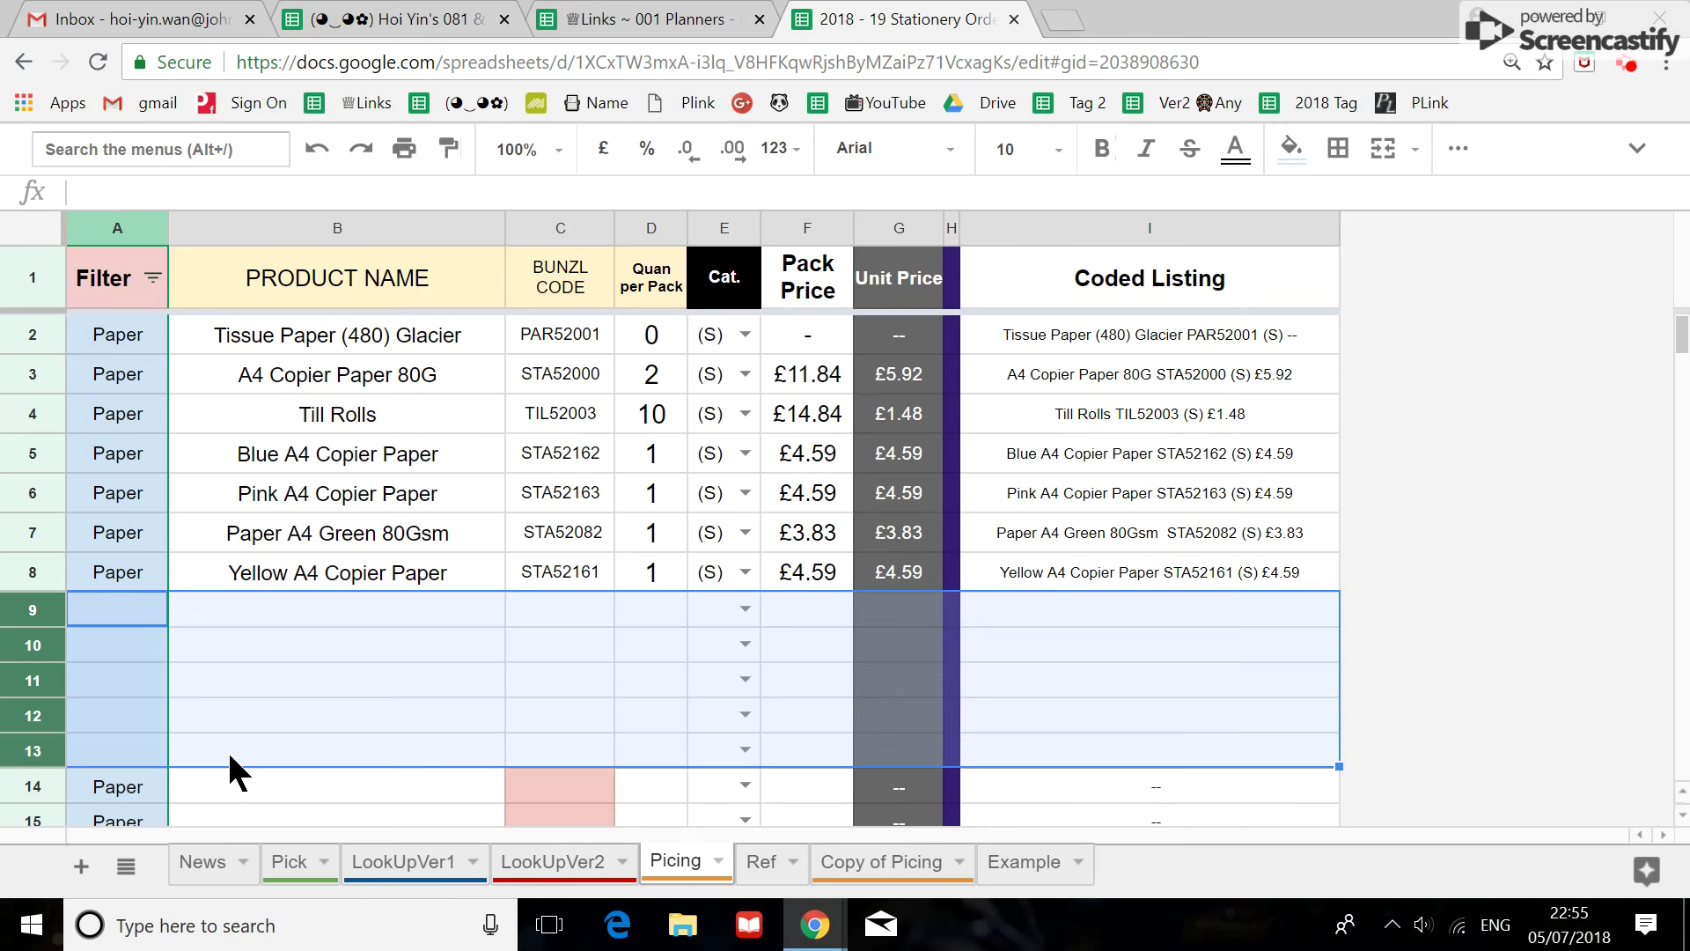
pyautogui.scroll(-3, 227, 749)
pyautogui.scroll(1, 228, 727)
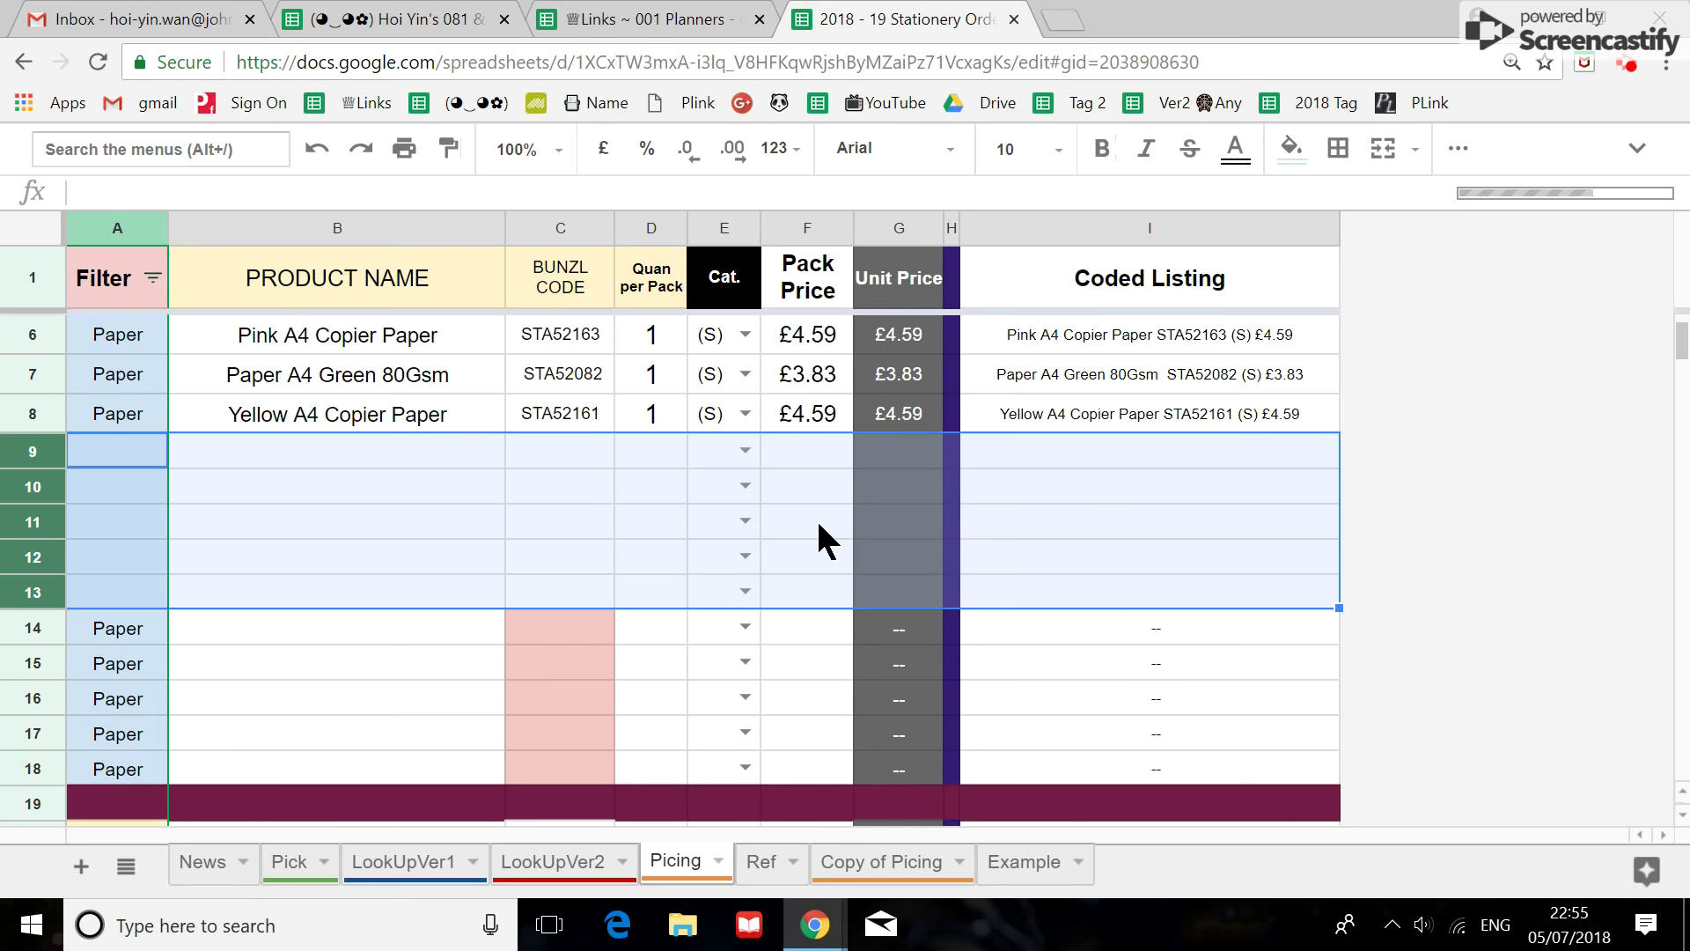
pyautogui.click(929, 489)
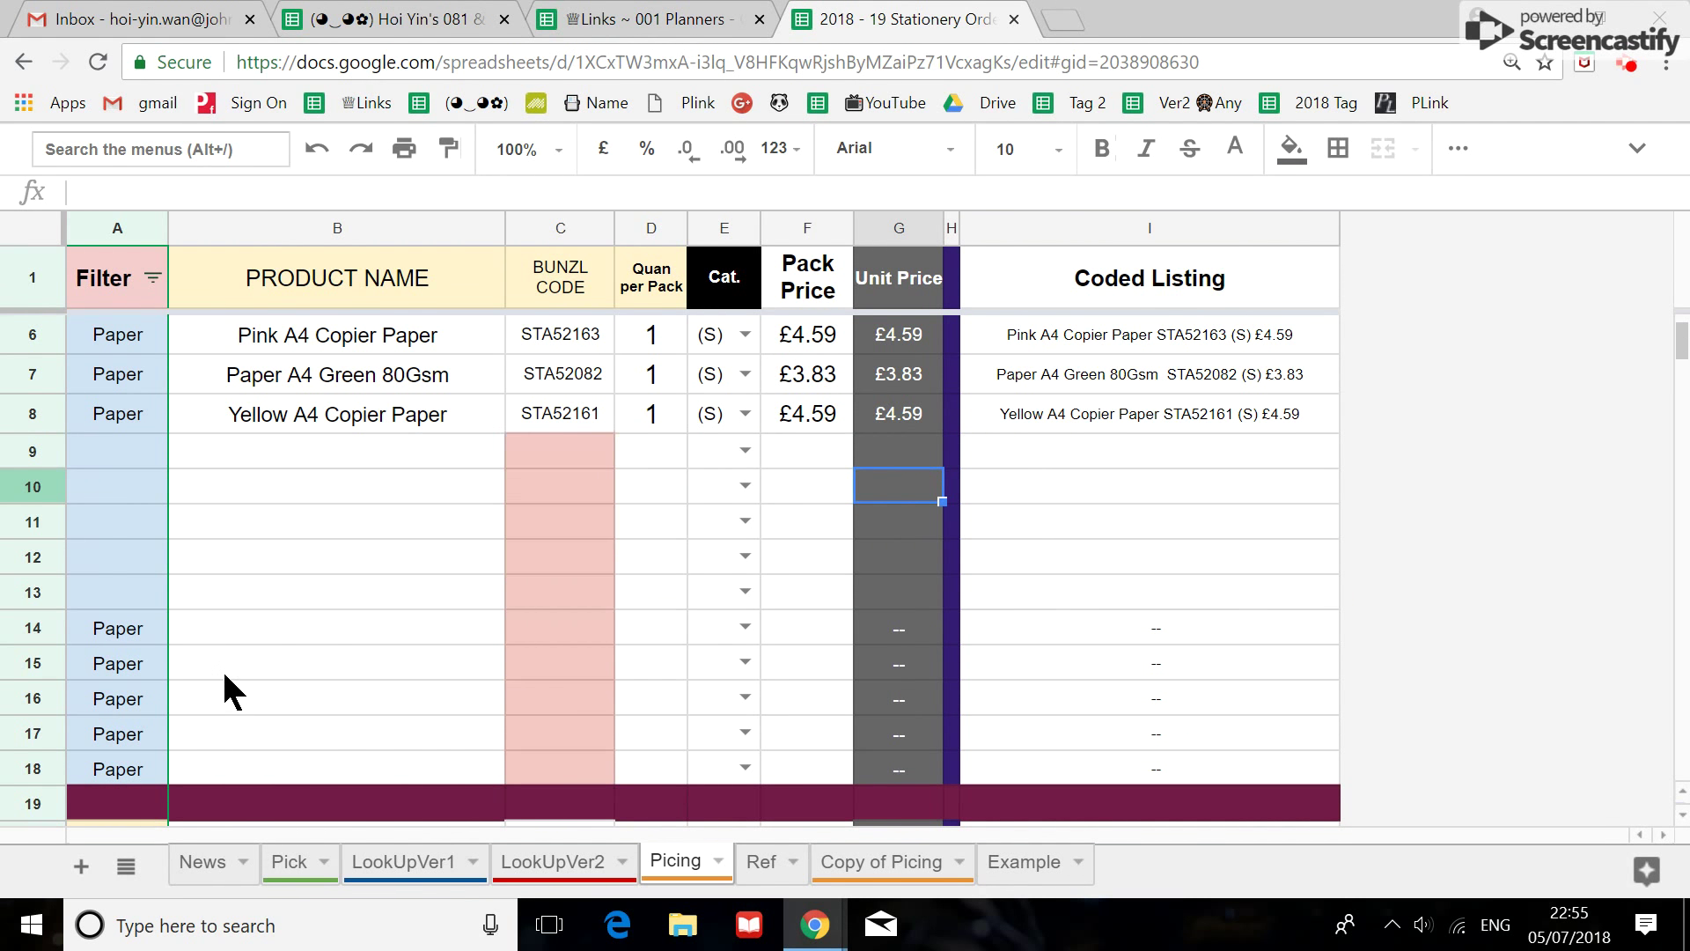
# Copy the empty Paper template rows 14–18 and paste them into rows 9–13.
pyautogui.click(38, 632)
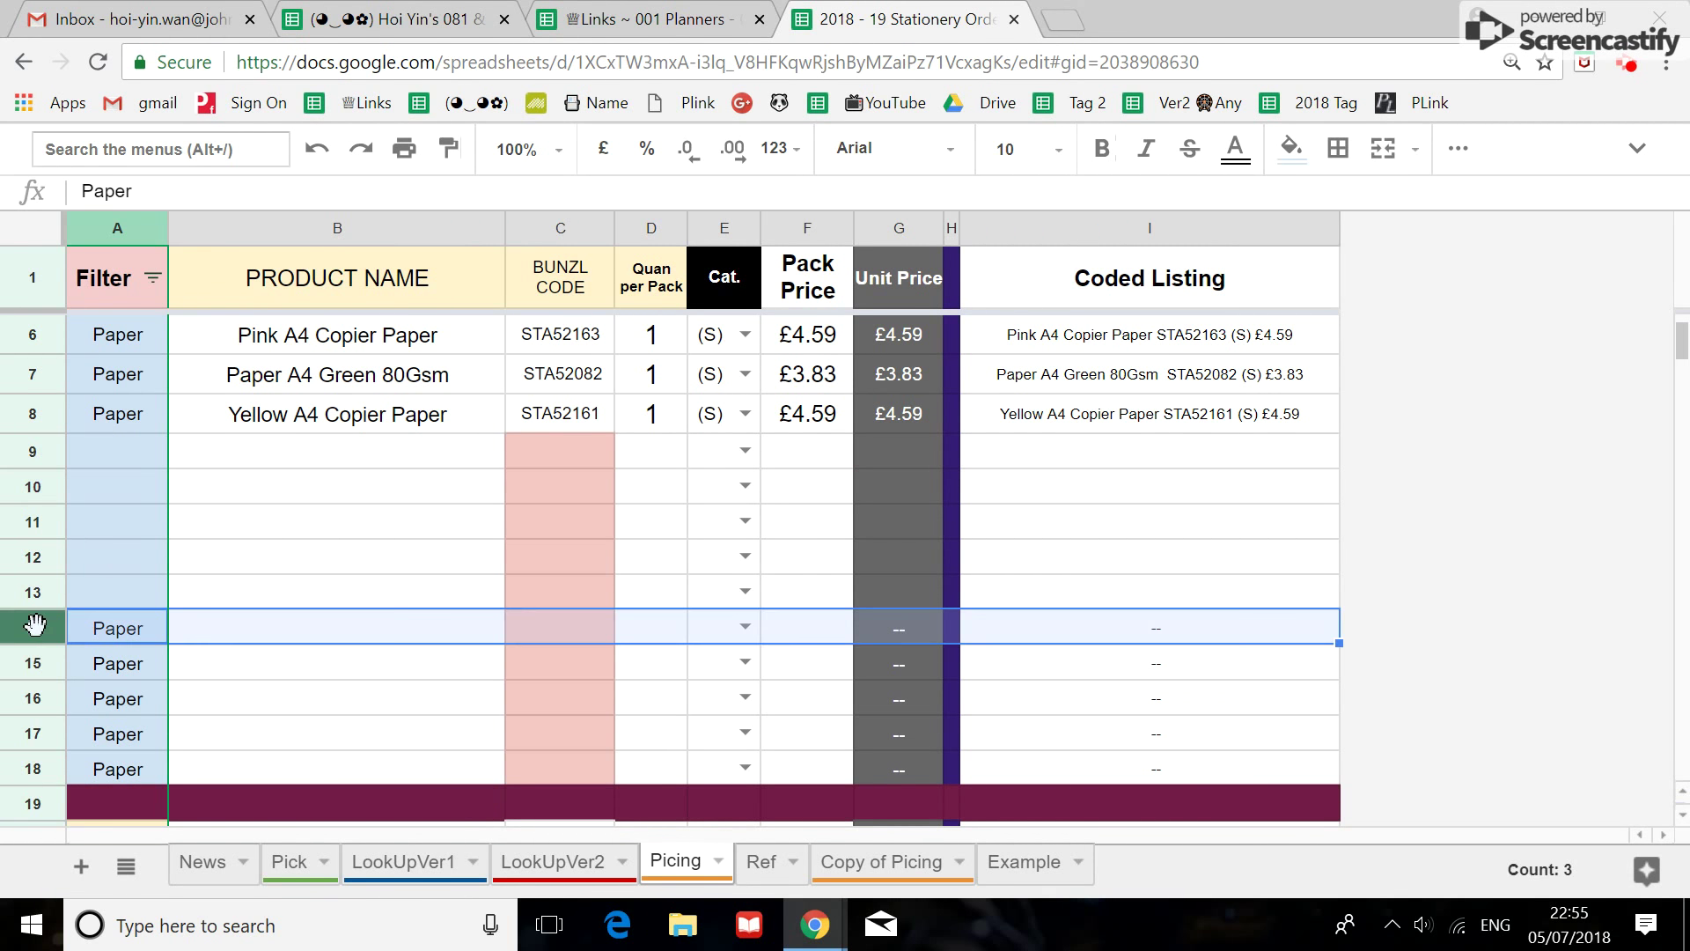
pyautogui.click(245, 673)
pyautogui.moveTo(38, 630); pyautogui.dragTo(38, 766)
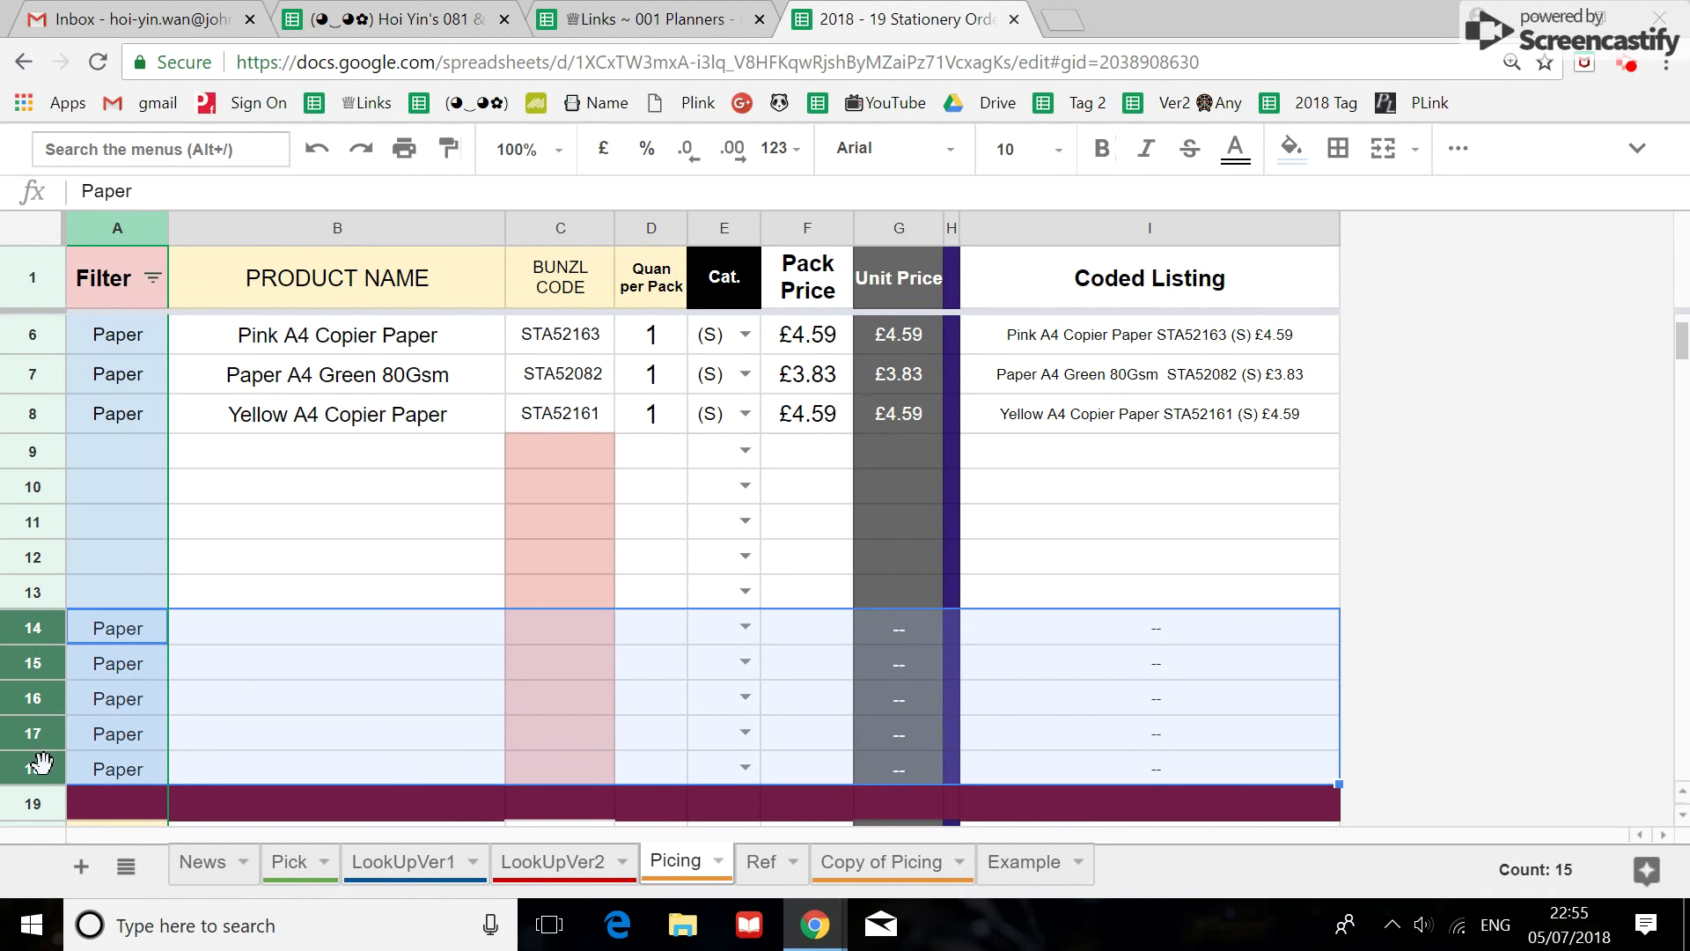
pyautogui.hotkey('ctrl', 'c')
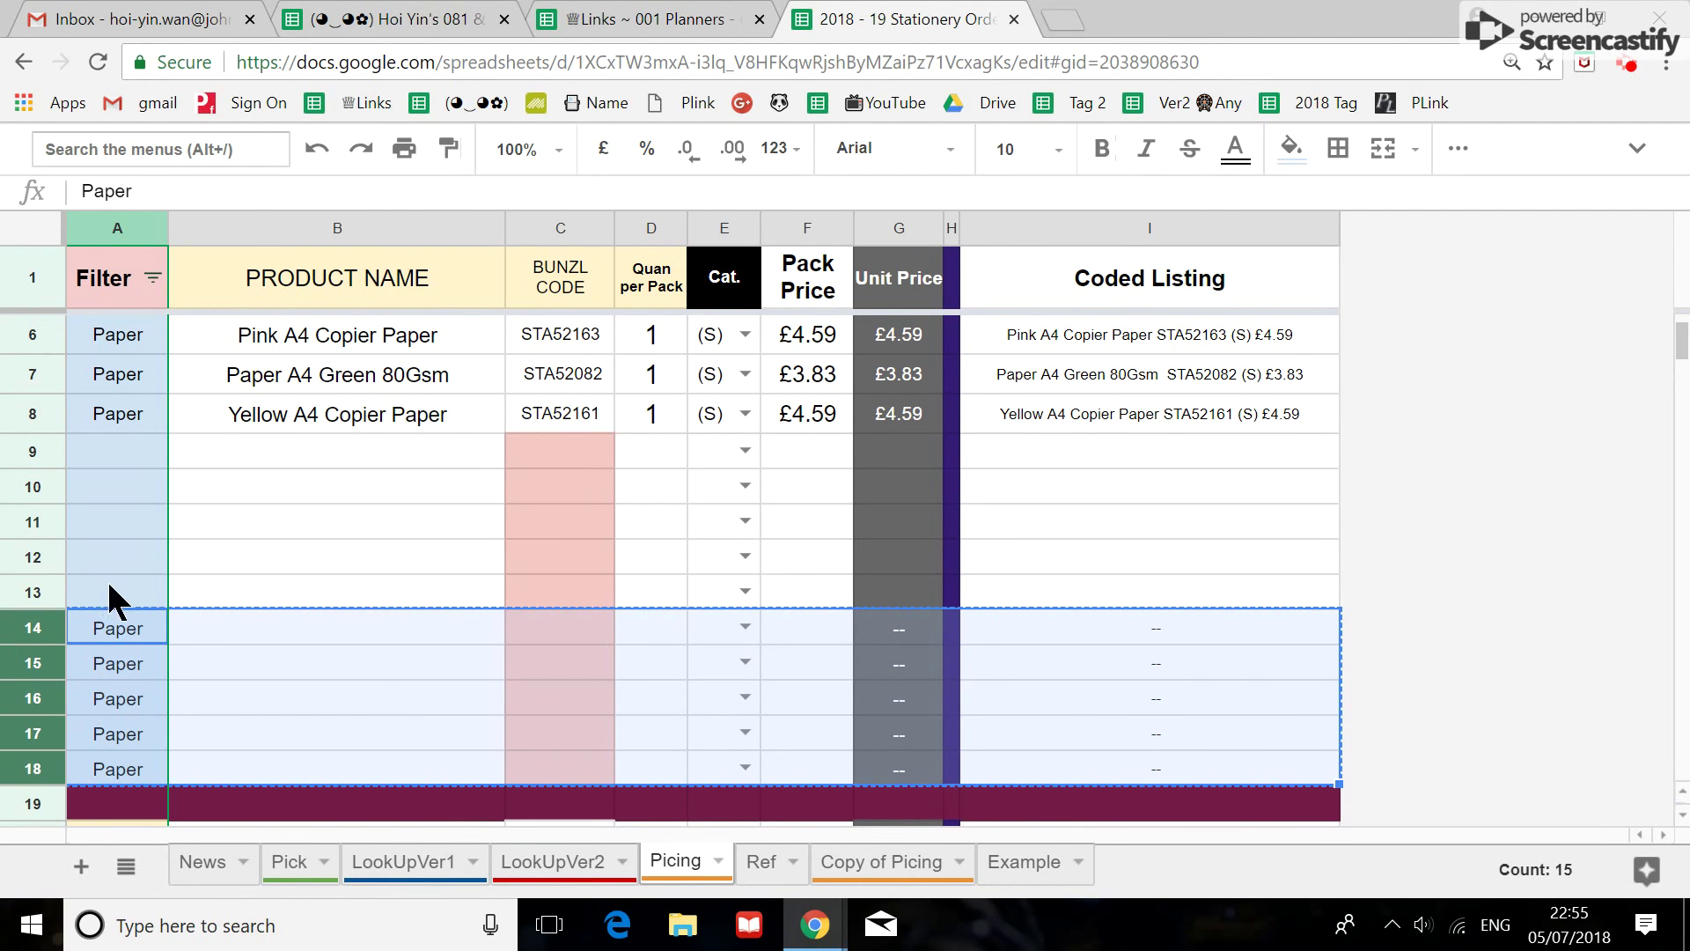
pyautogui.click(123, 451)
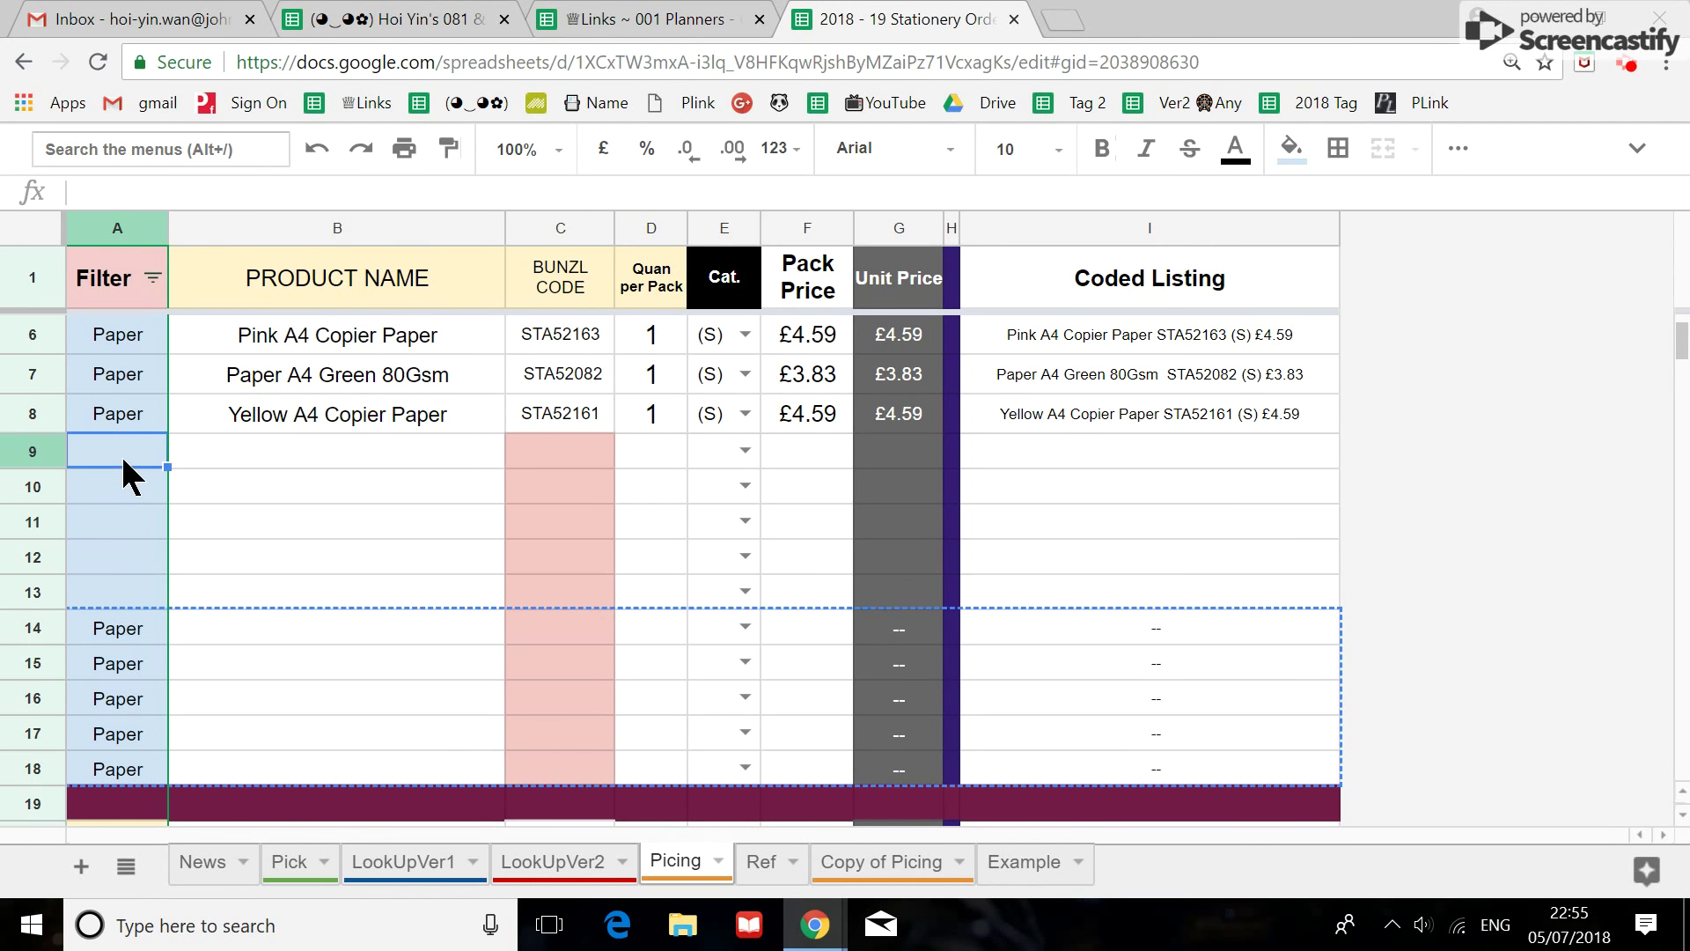
pyautogui.hotkey('ctrl', 'v')
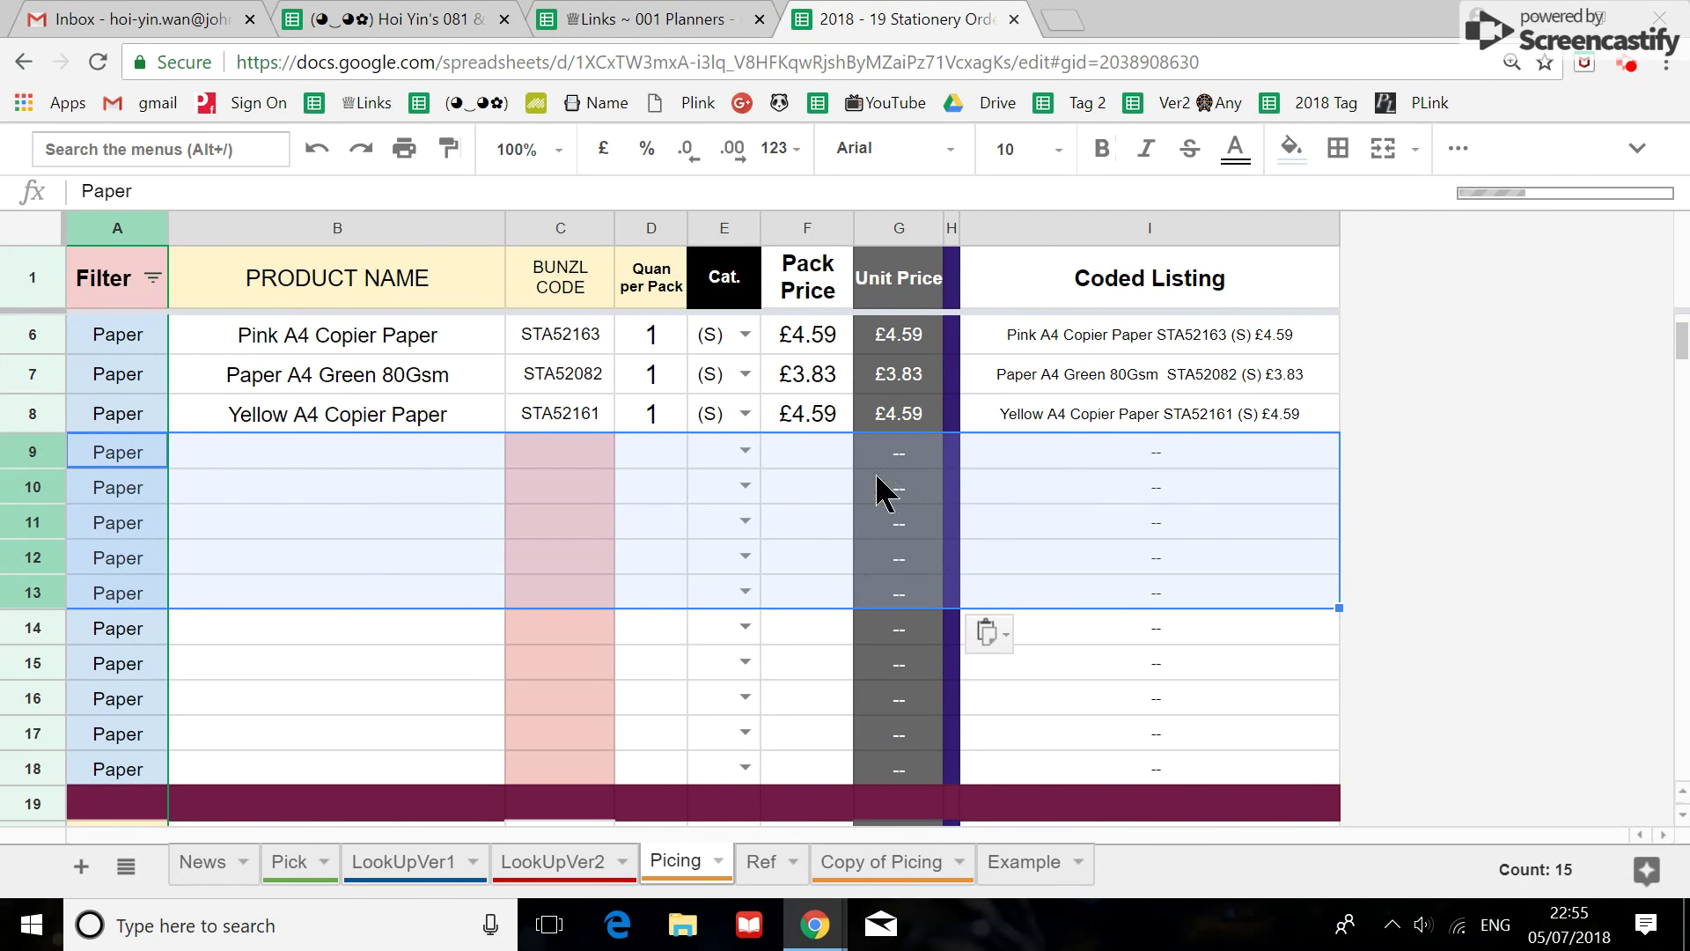
pyautogui.scroll(-8, 690, 585)
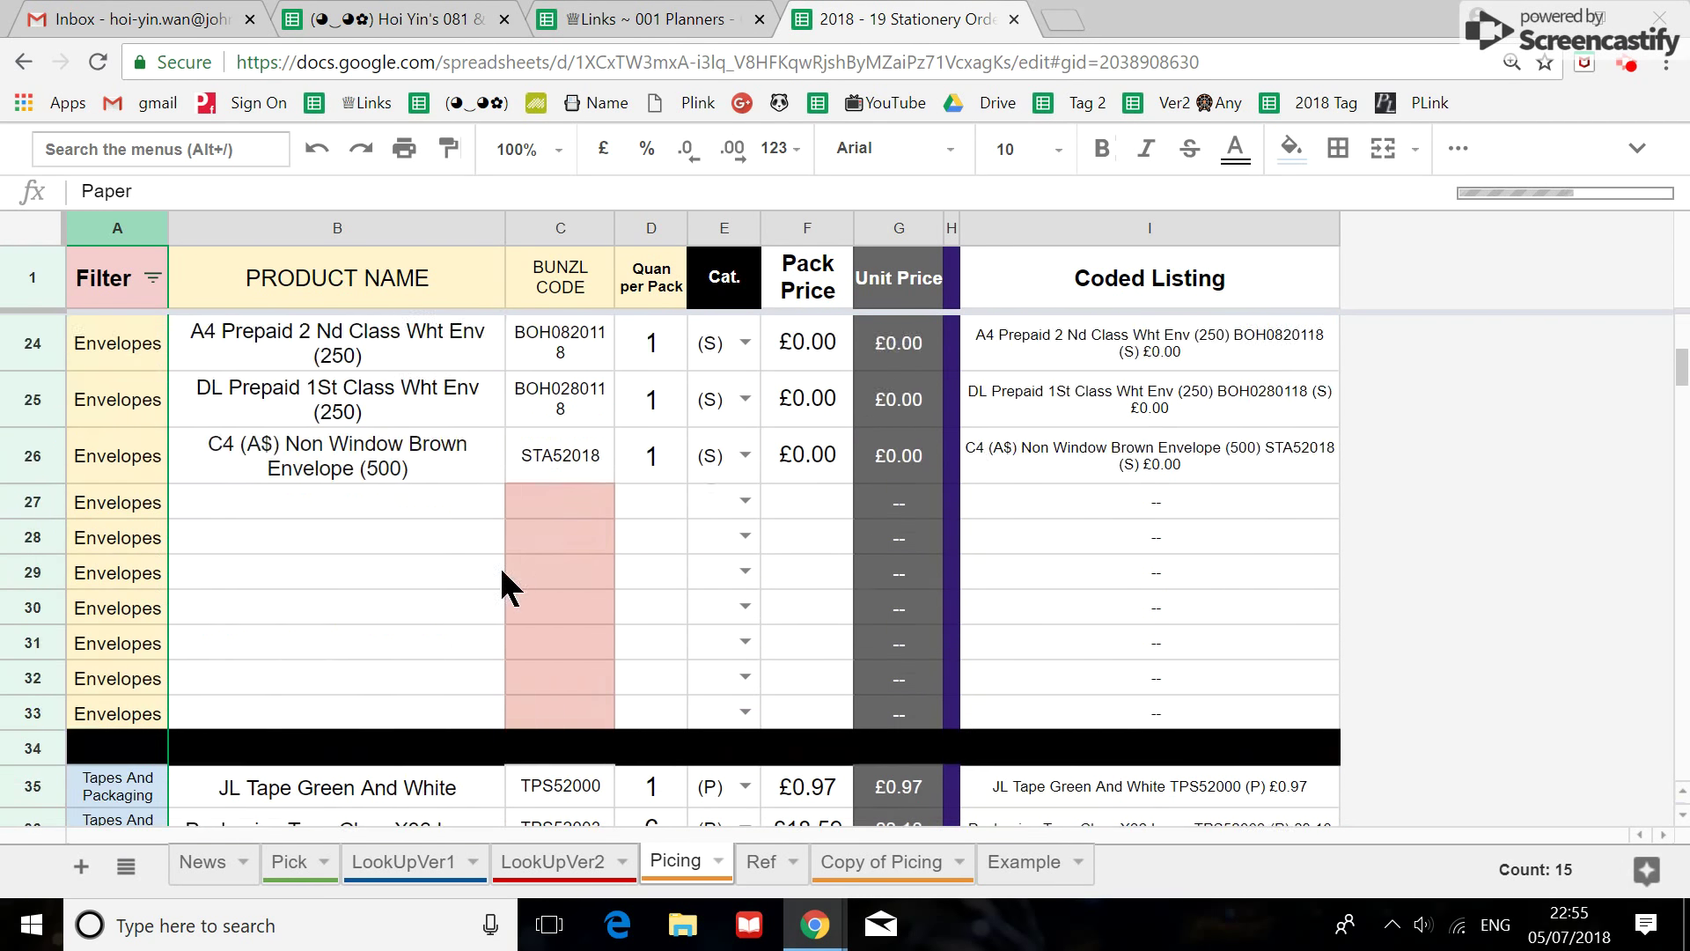
# Insert five blank rows above row 29 in the Envelopes section.
pyautogui.scroll(-5, 475, 574)
pyautogui.scroll(5, 446, 590)
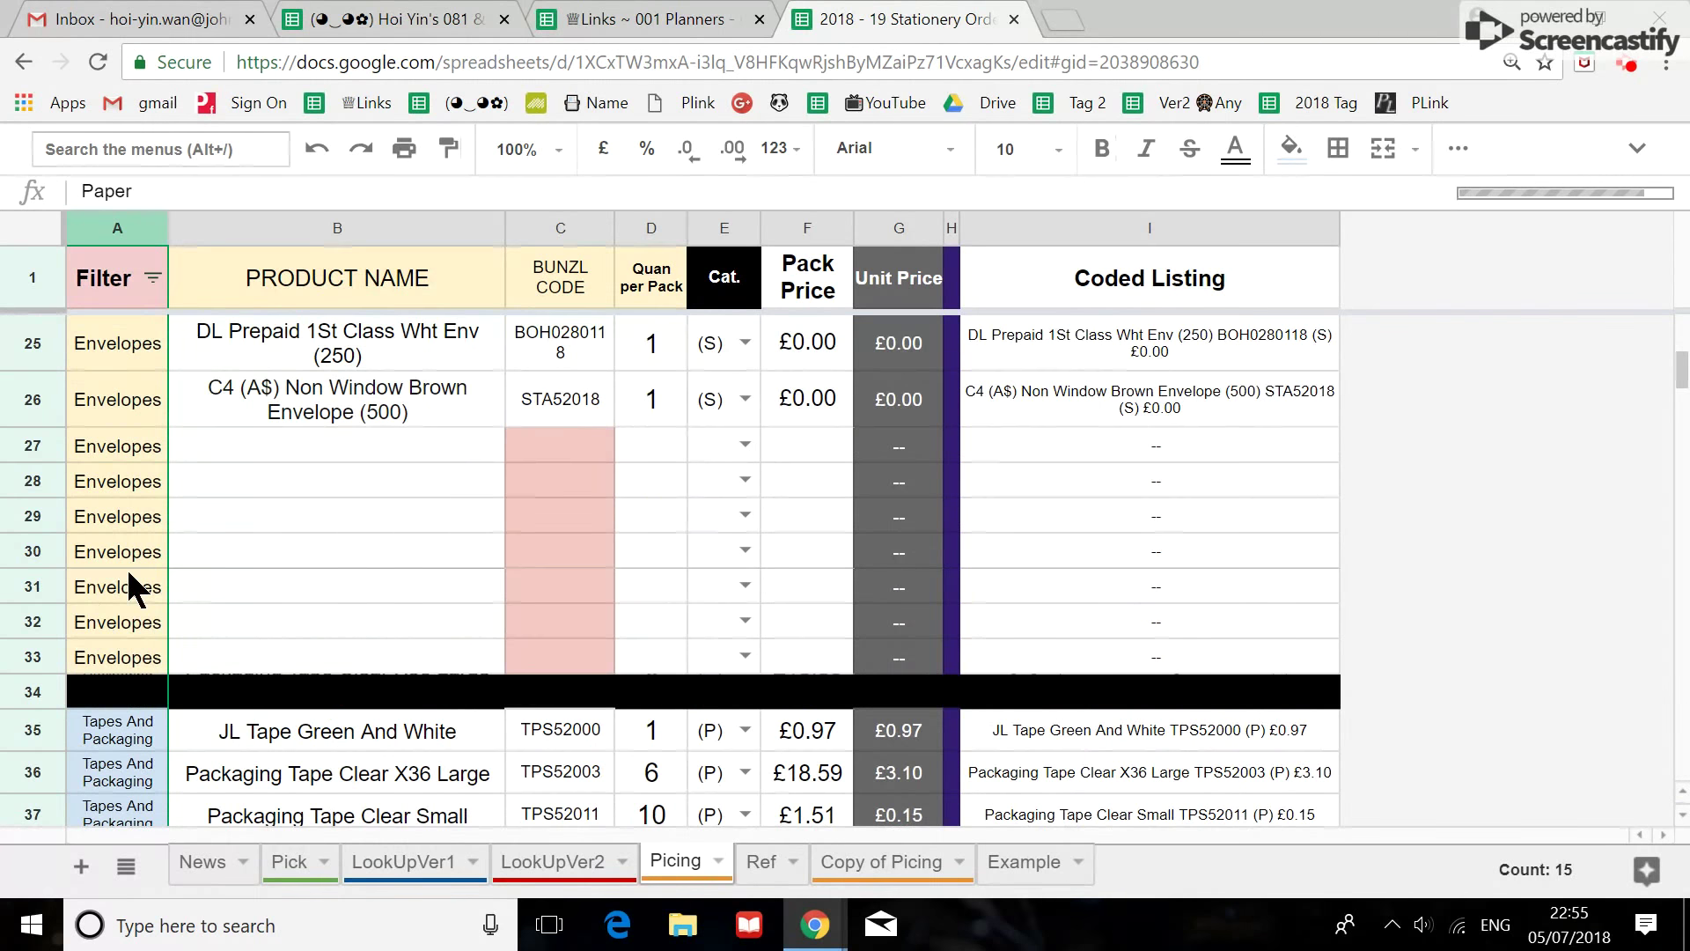
pyautogui.moveTo(44, 503); pyautogui.dragTo(34, 651)
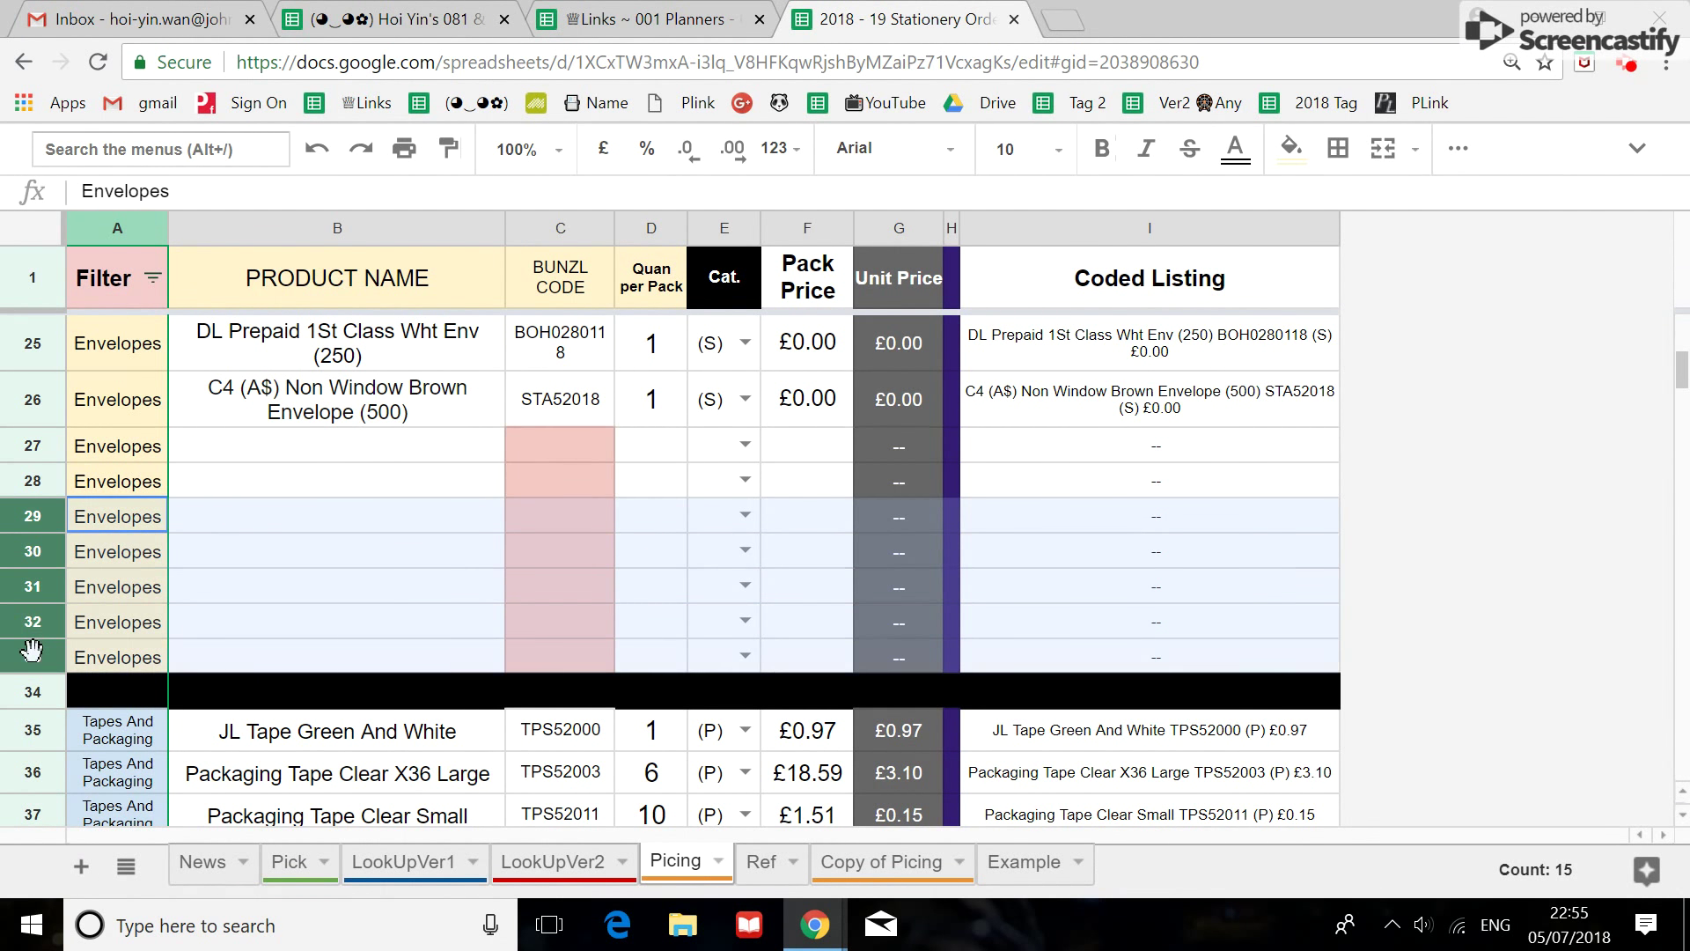
pyautogui.rightClick(36, 577)
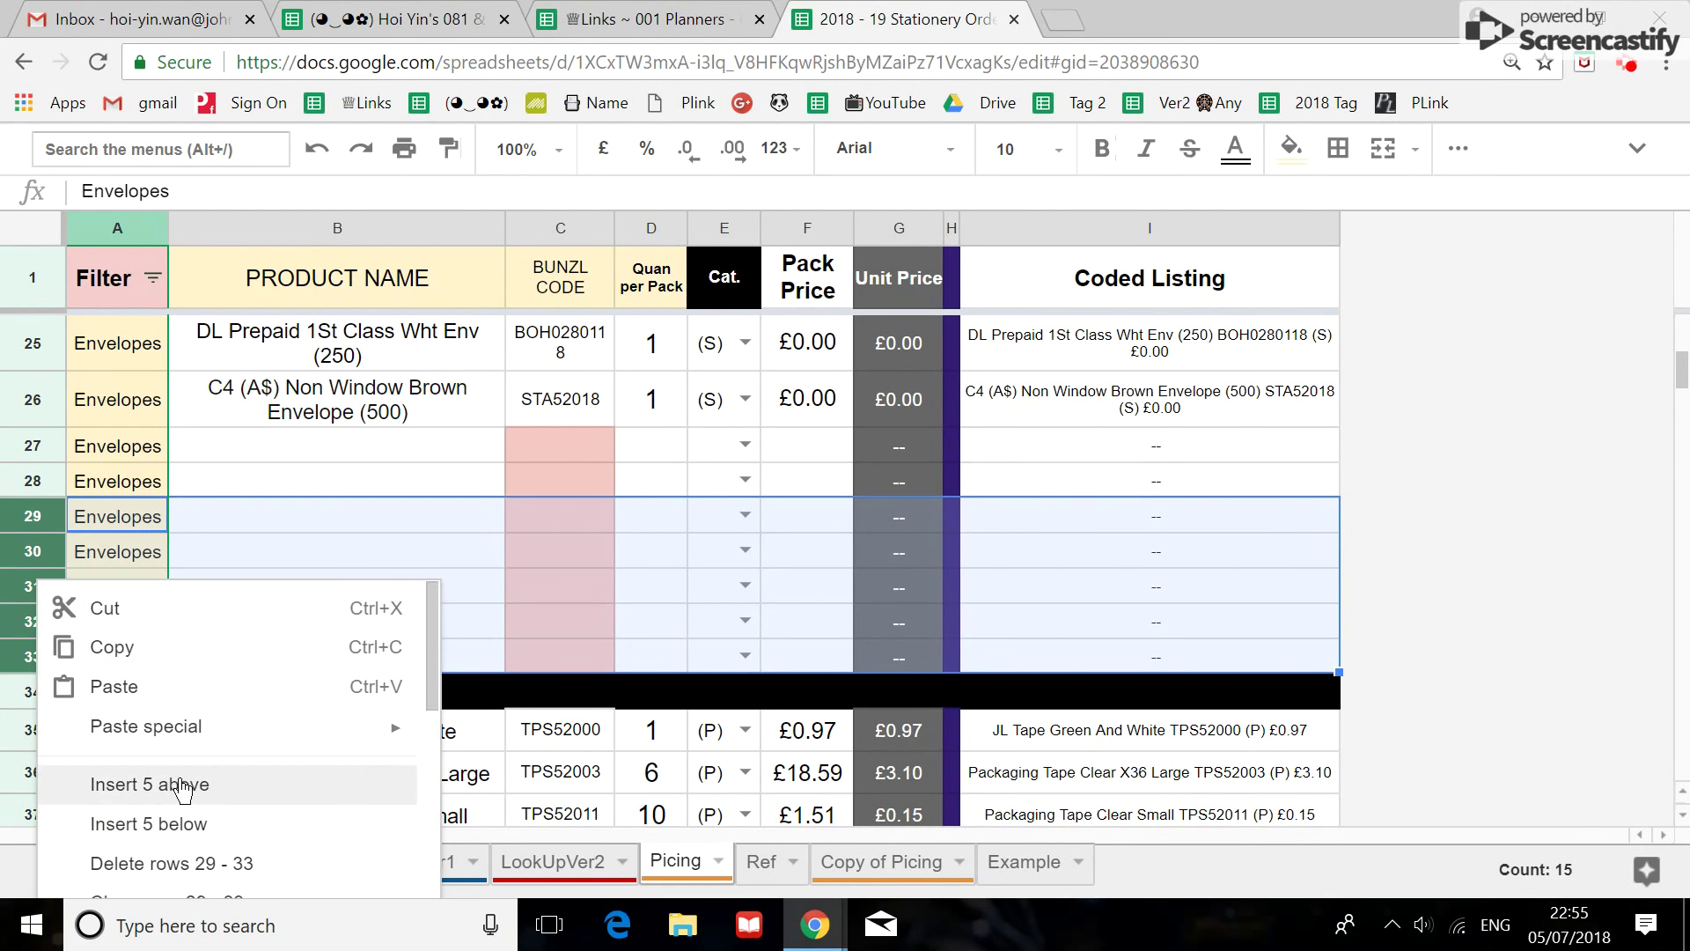
pyautogui.click(405, 784)
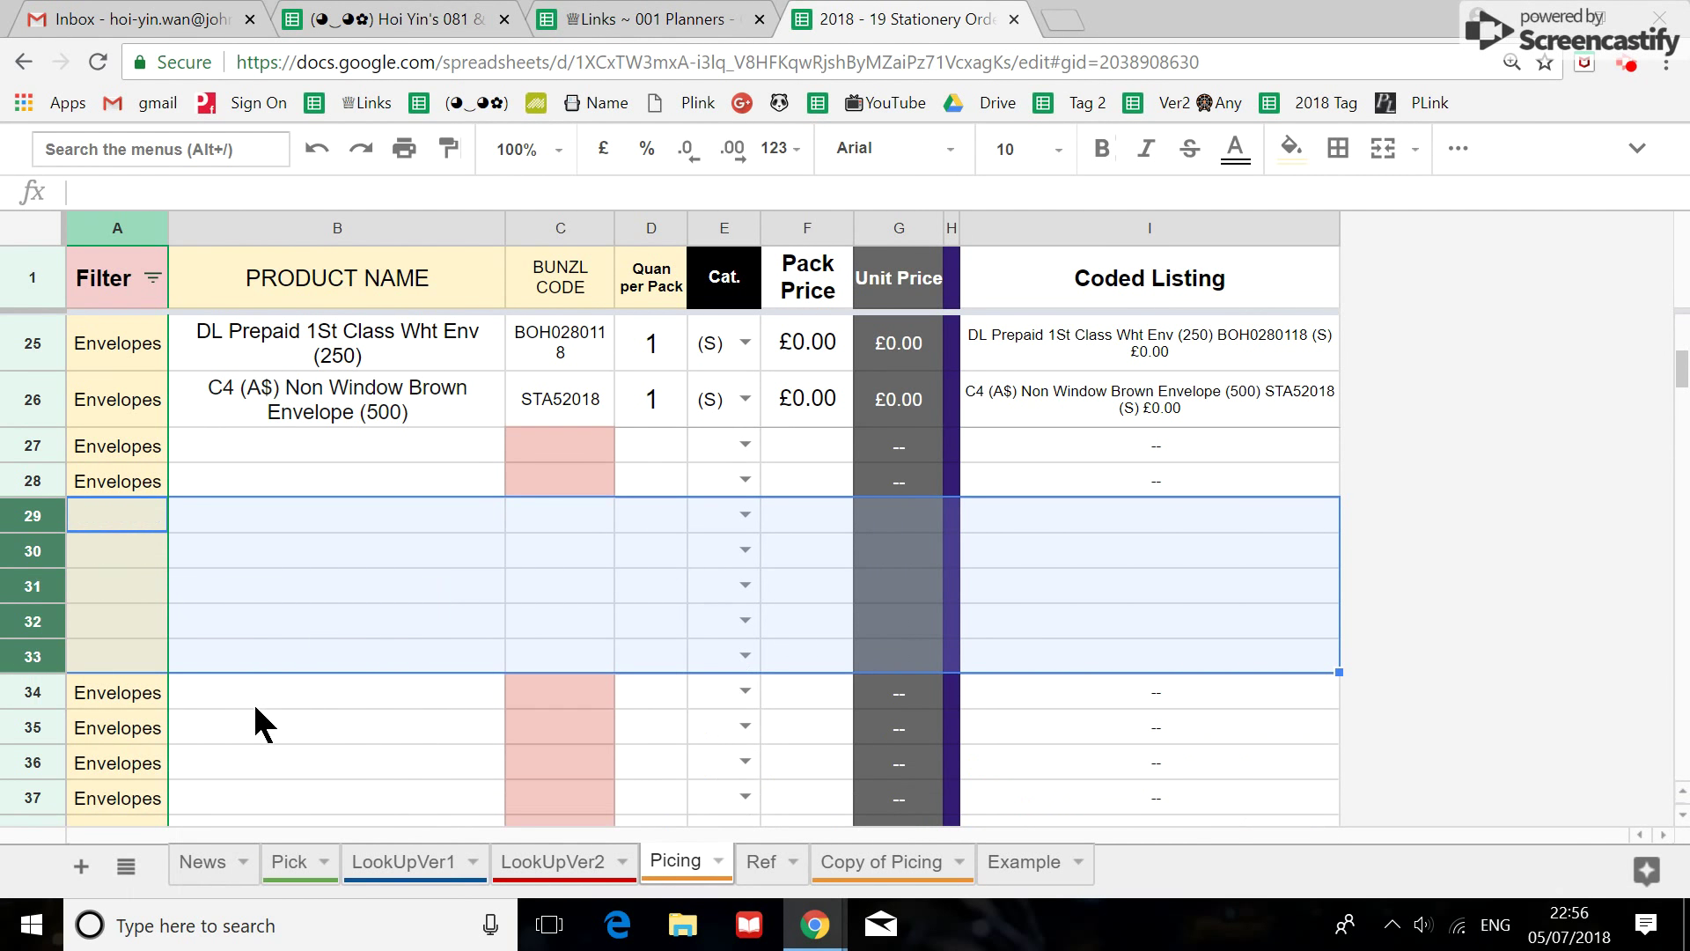
# Fill row 28's Envelopes template from column A across, down through row 33.
pyautogui.click(131, 484)
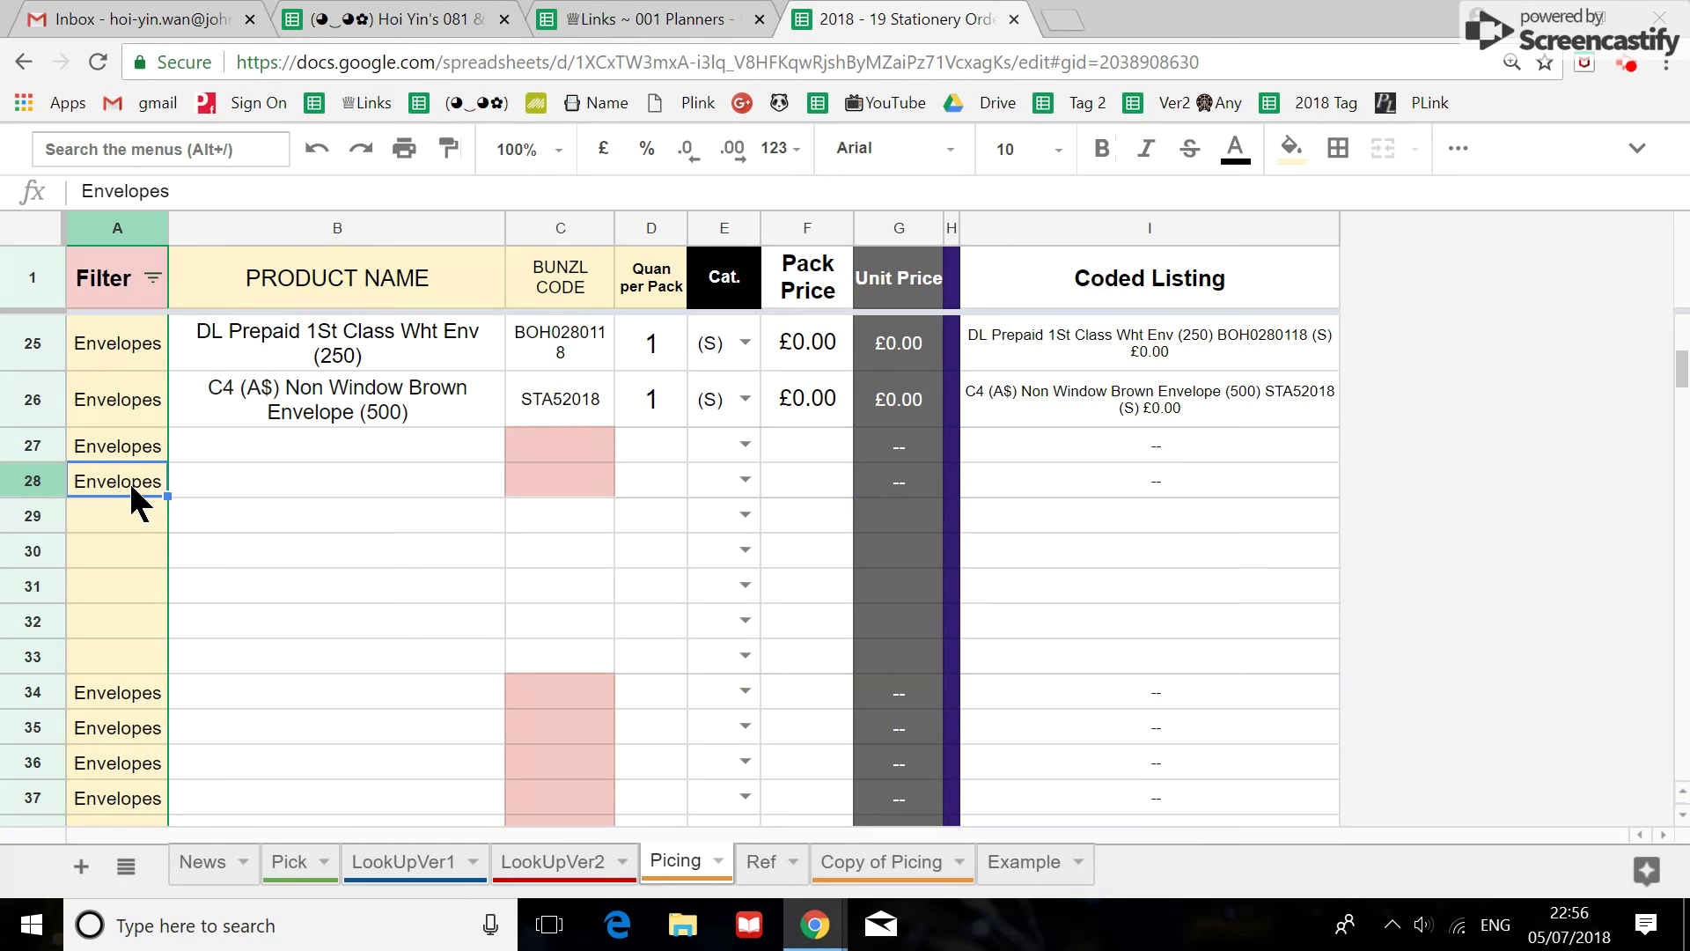
pyautogui.moveTo(128, 471); pyautogui.dragTo(1267, 491)
pyautogui.click(109, 524)
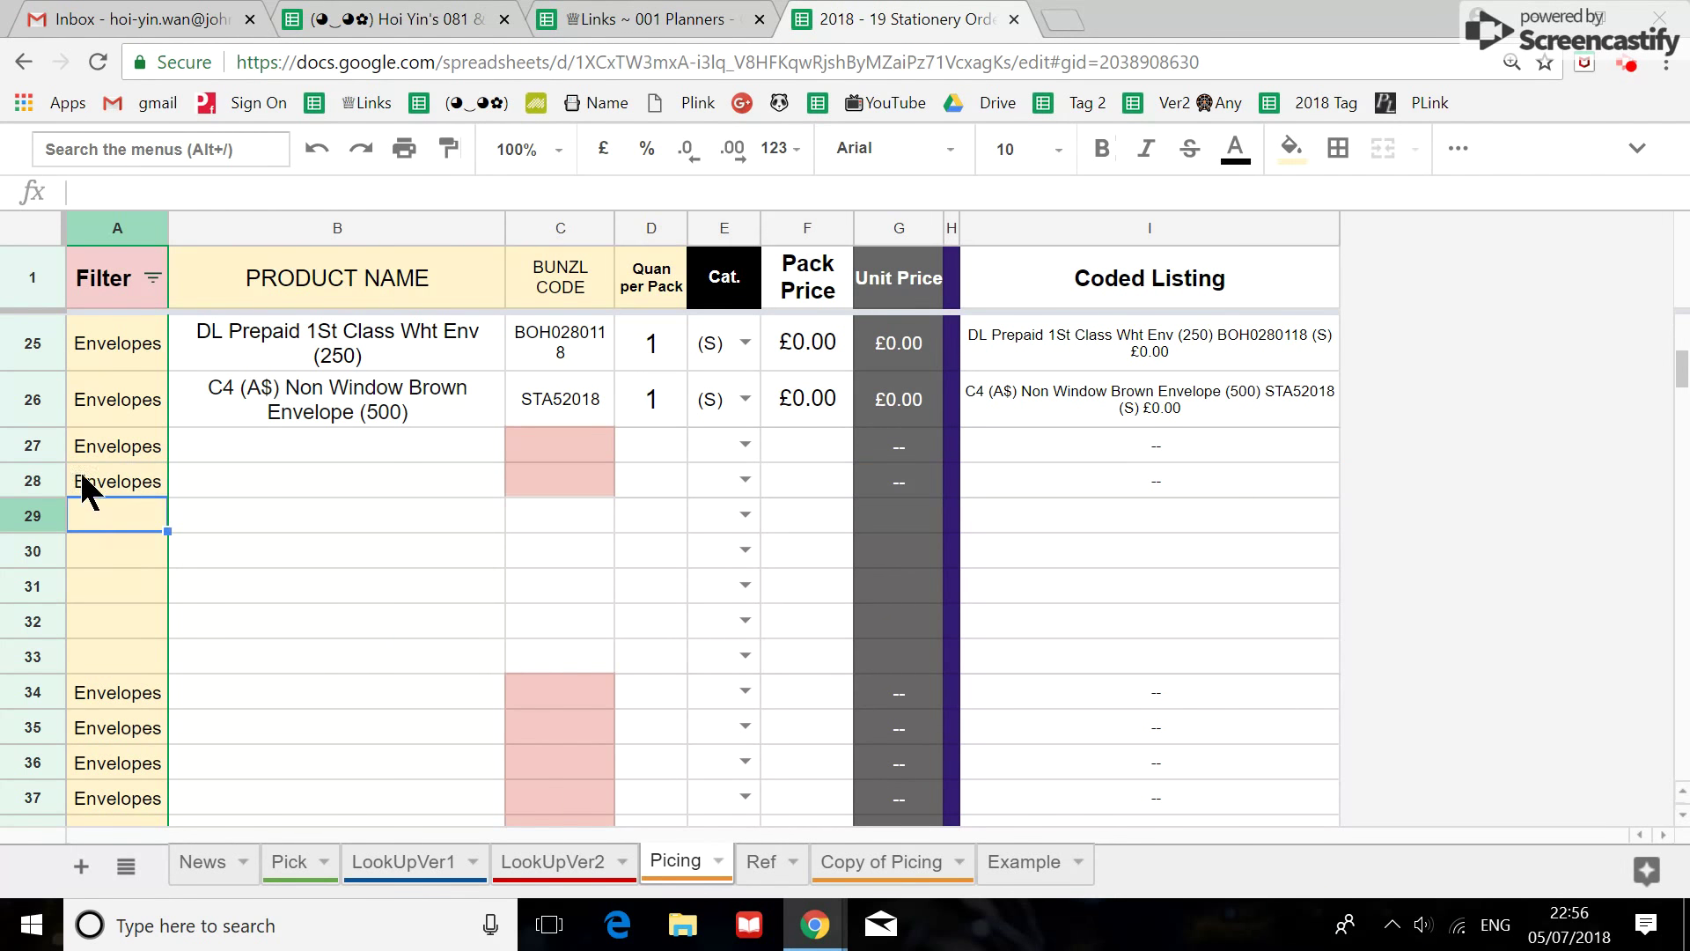
pyautogui.moveTo(83, 482); pyautogui.dragTo(1154, 494)
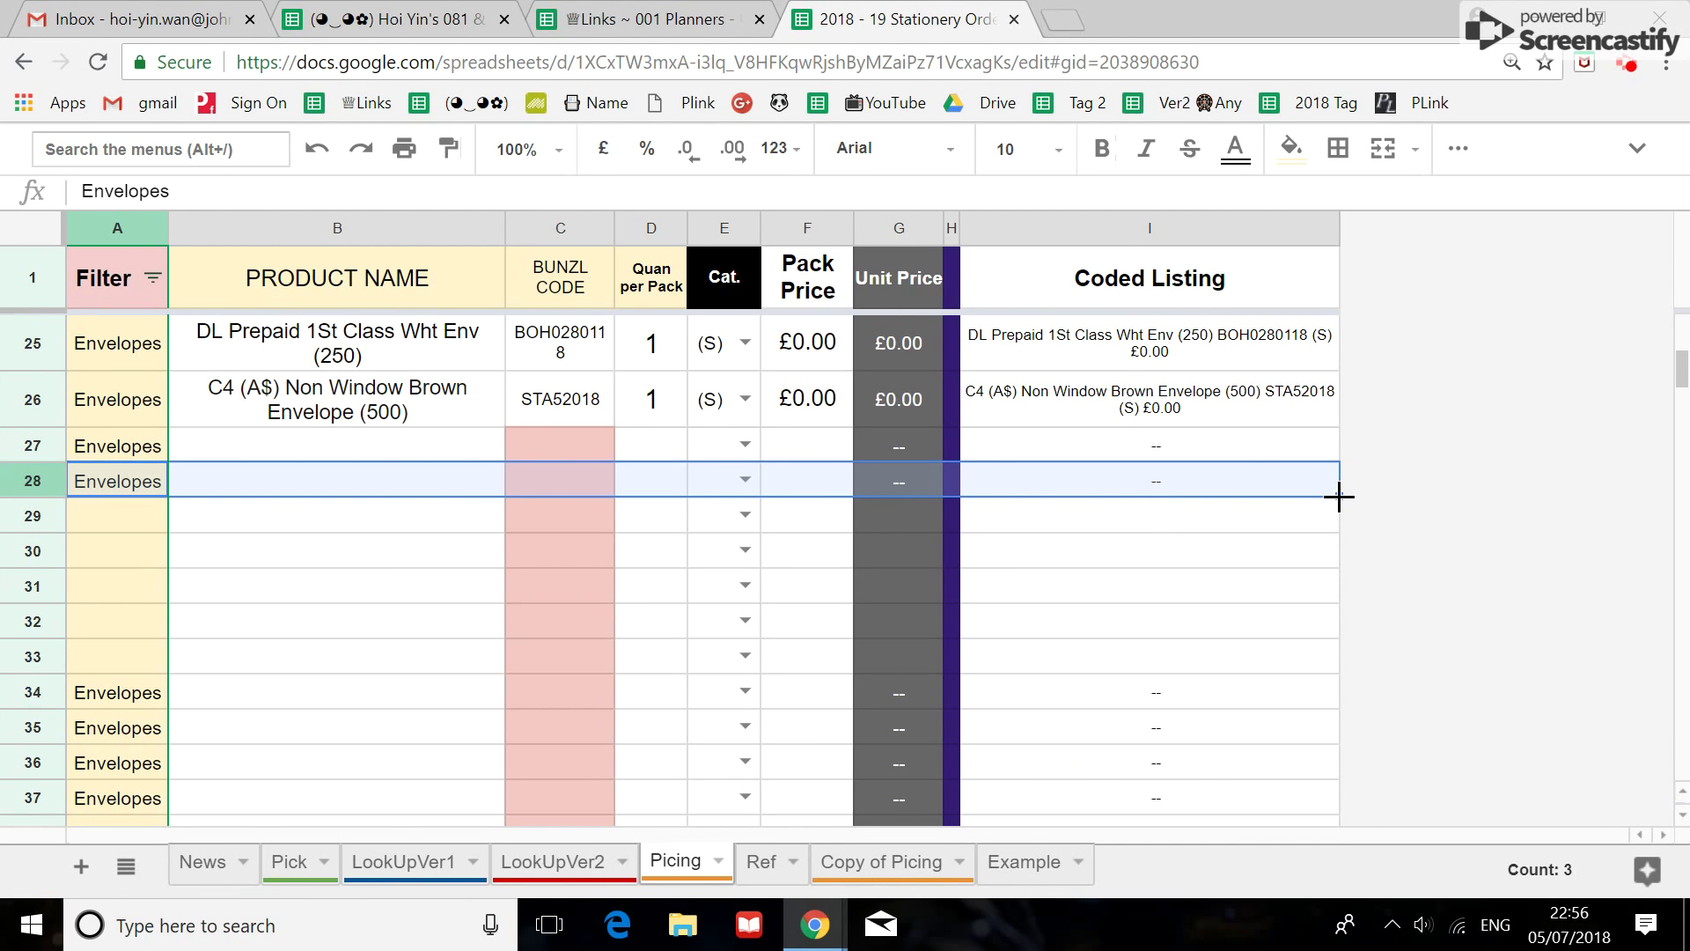
pyautogui.moveTo(1339, 497); pyautogui.dragTo(1360, 657)
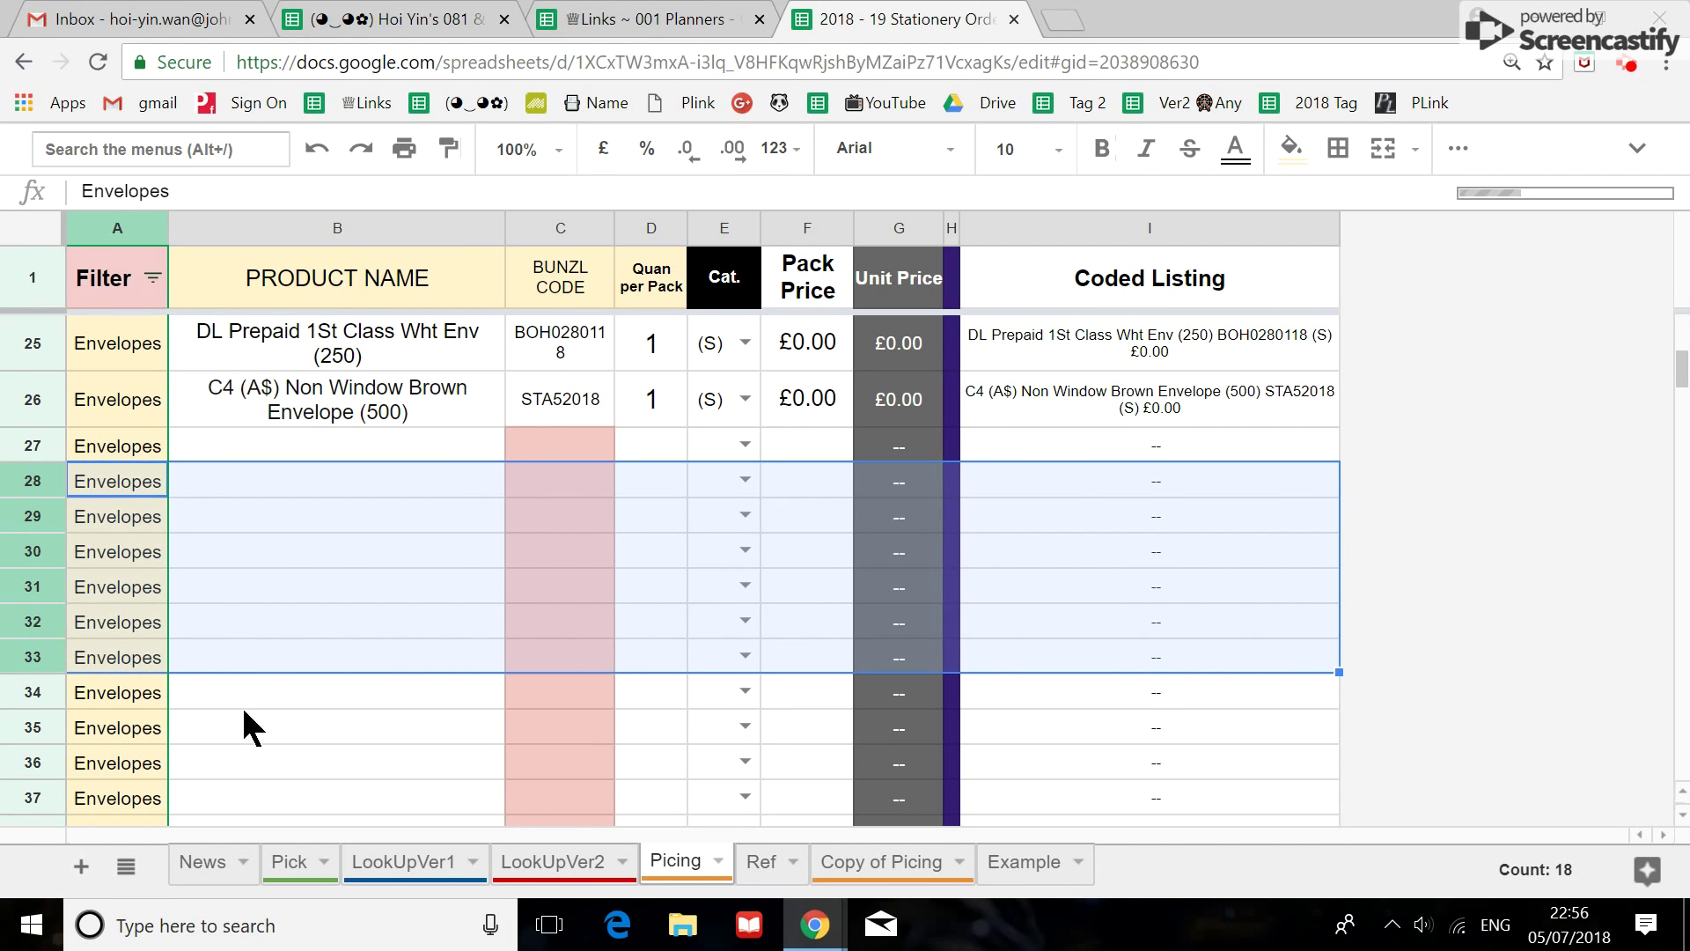
pyautogui.scroll(-10, 387, 625)
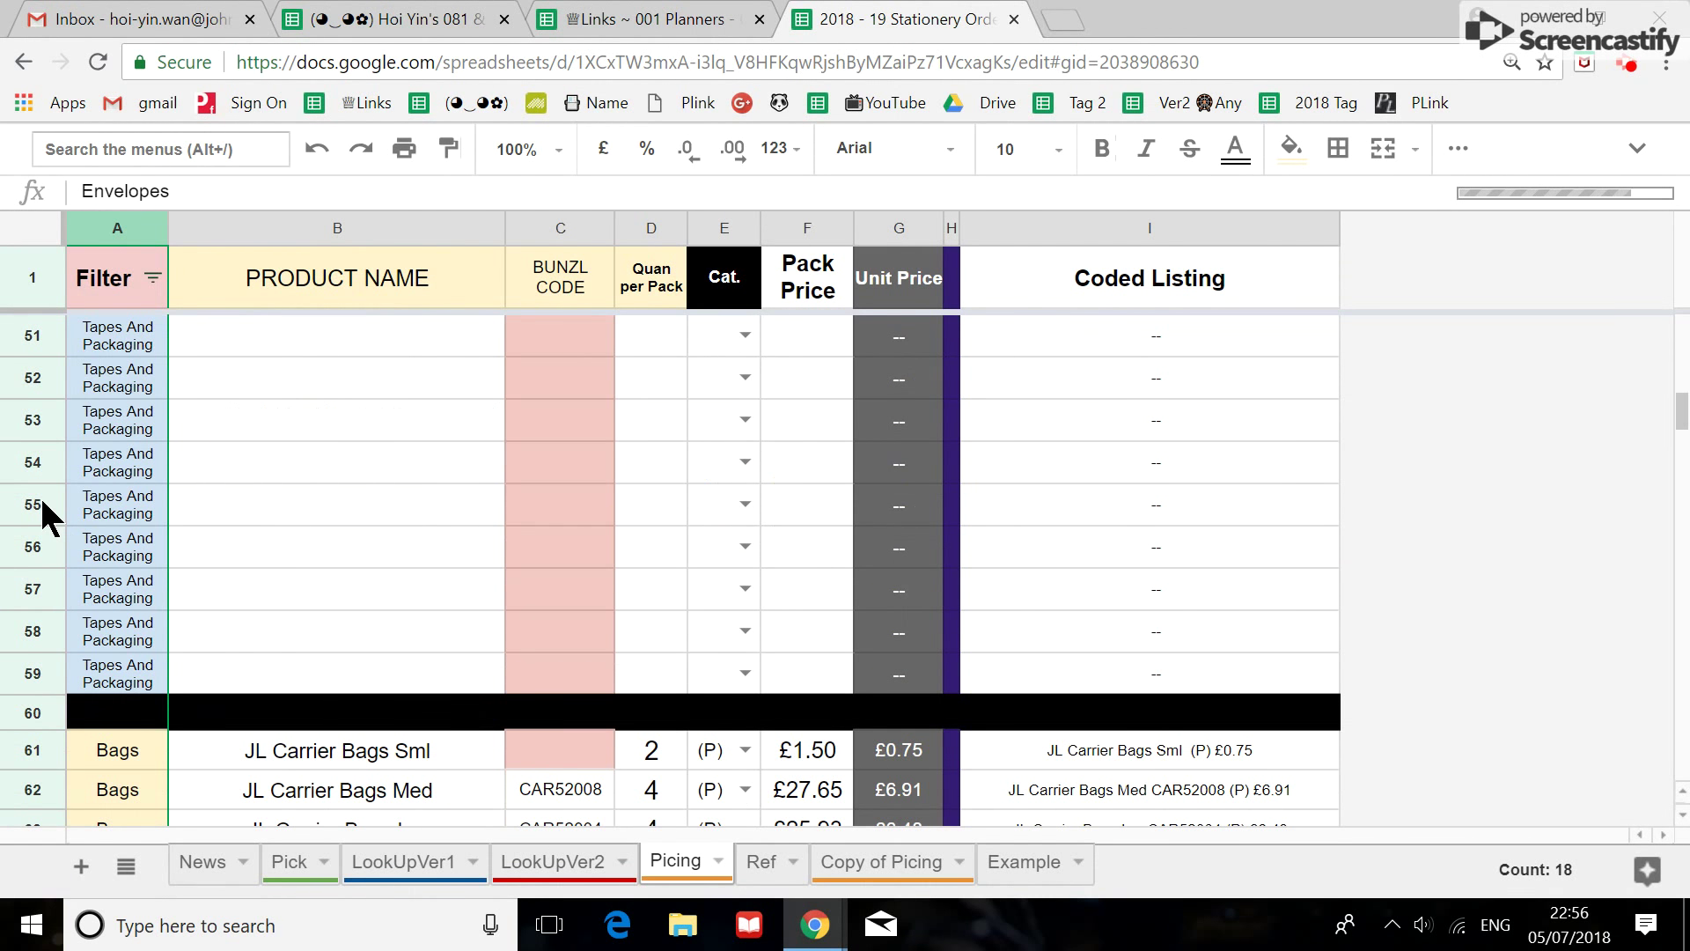
# Insert six blank rows above row 54 in the Tapes And Packaging section.
pyautogui.scroll(1, 44, 515)
pyautogui.moveTo(38, 586); pyautogui.dragTo(38, 792)
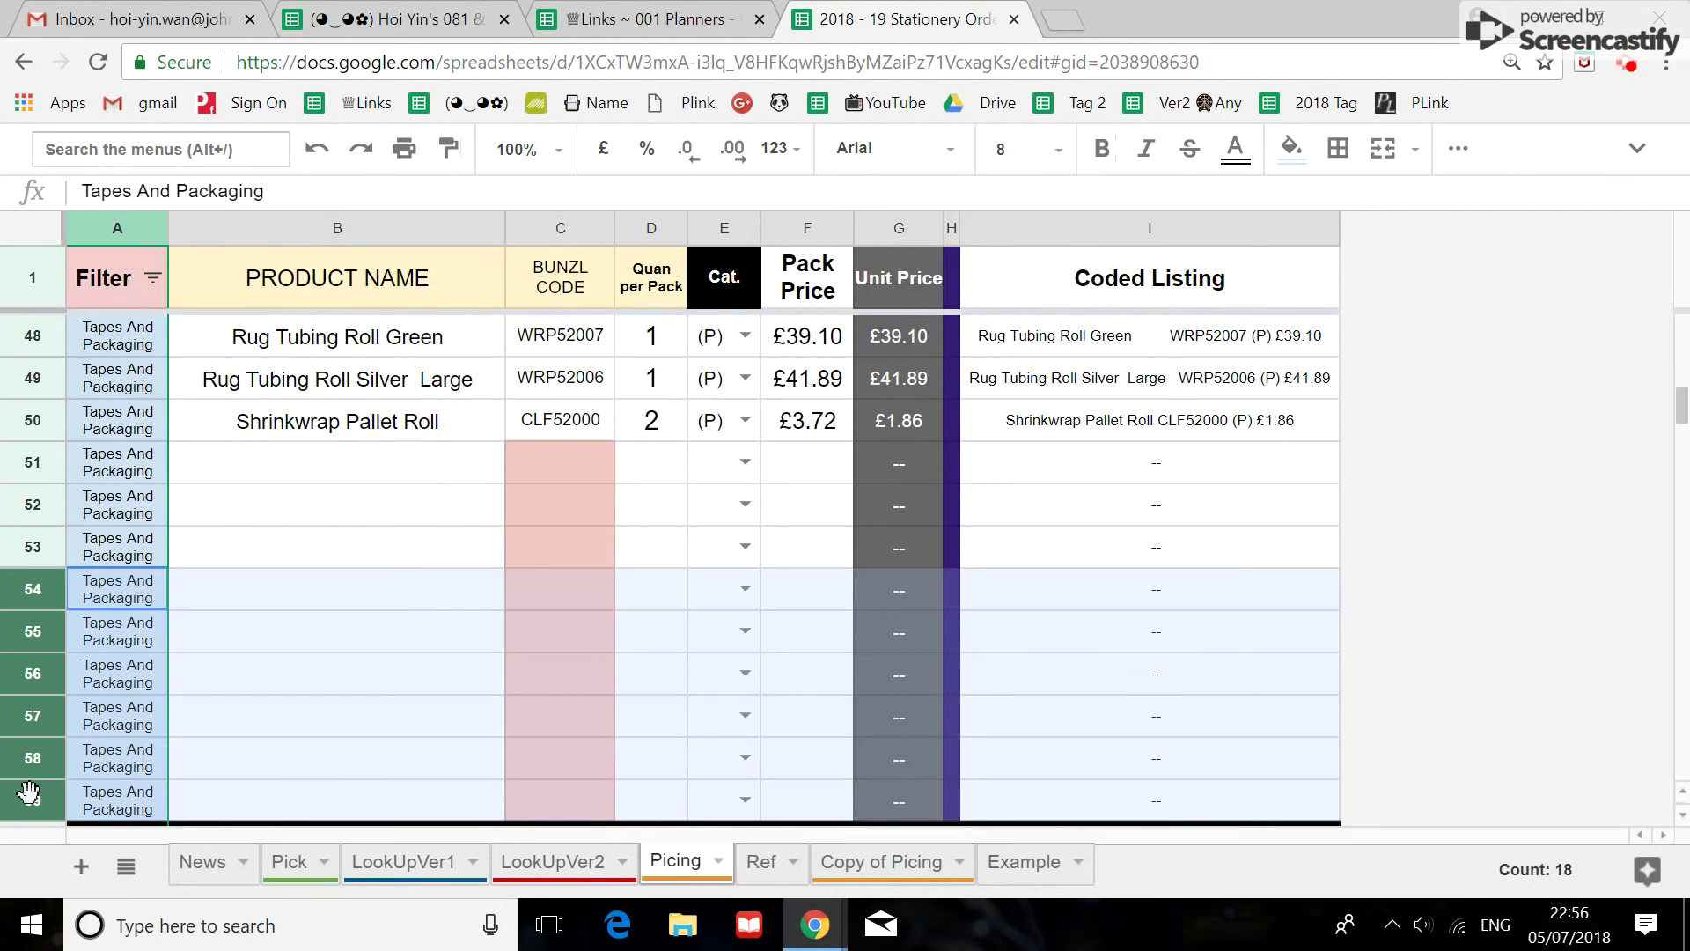
pyautogui.rightClick(29, 734)
pyautogui.scroll(-1, 150, 739)
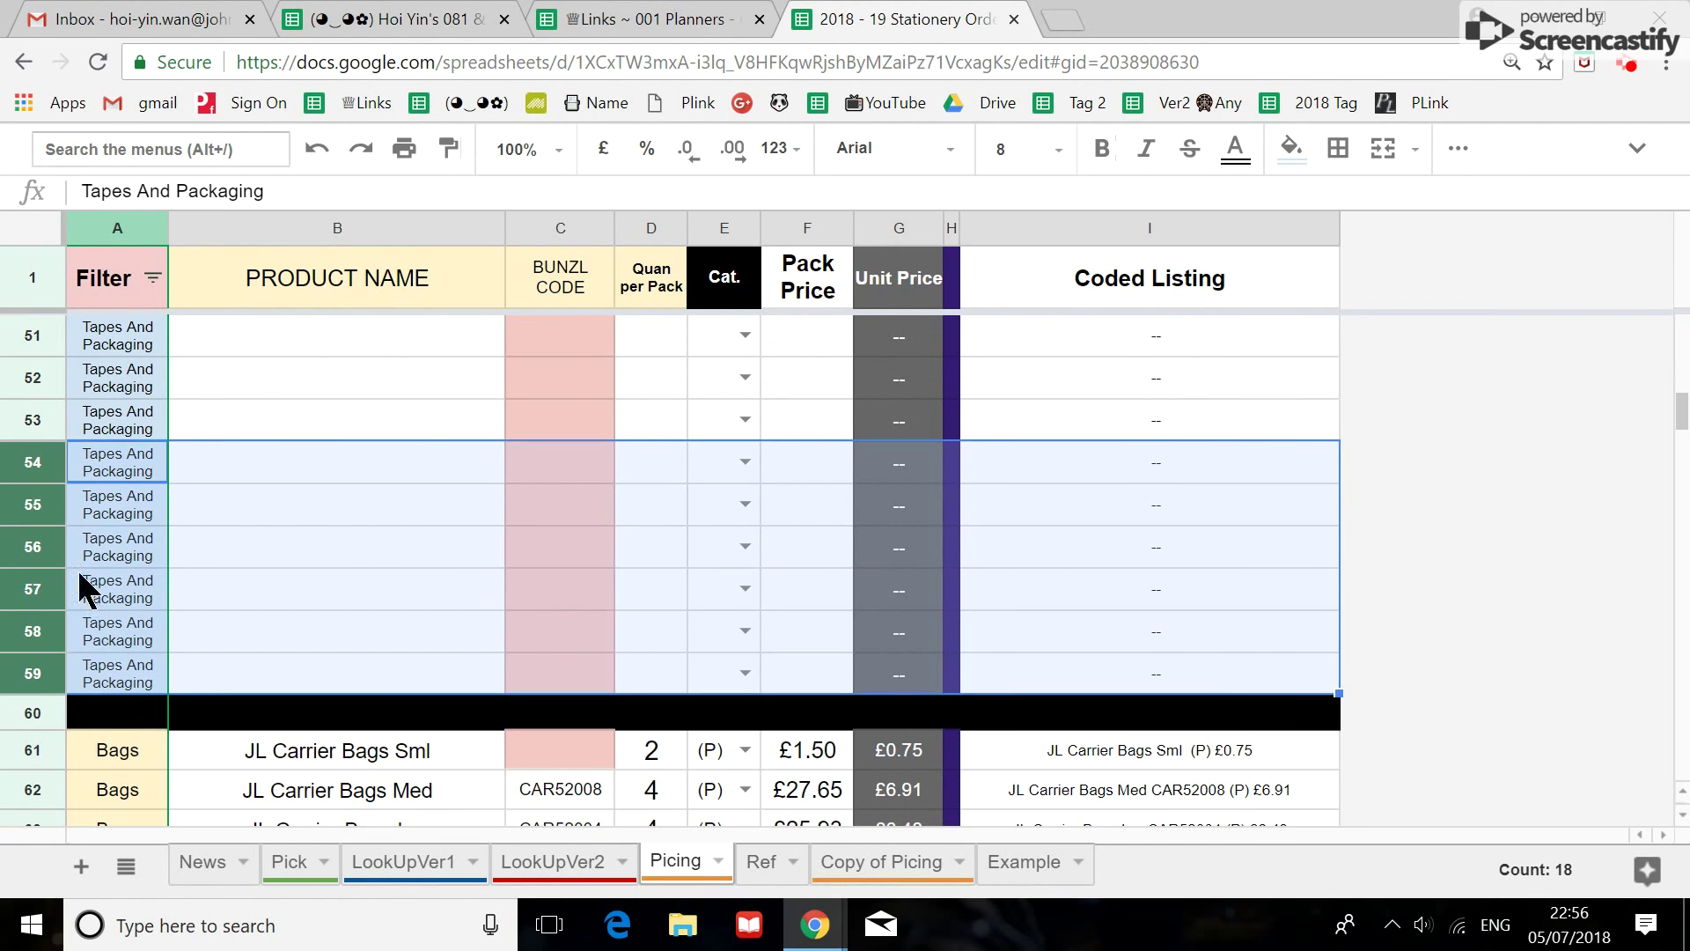
pyautogui.rightClick(102, 458)
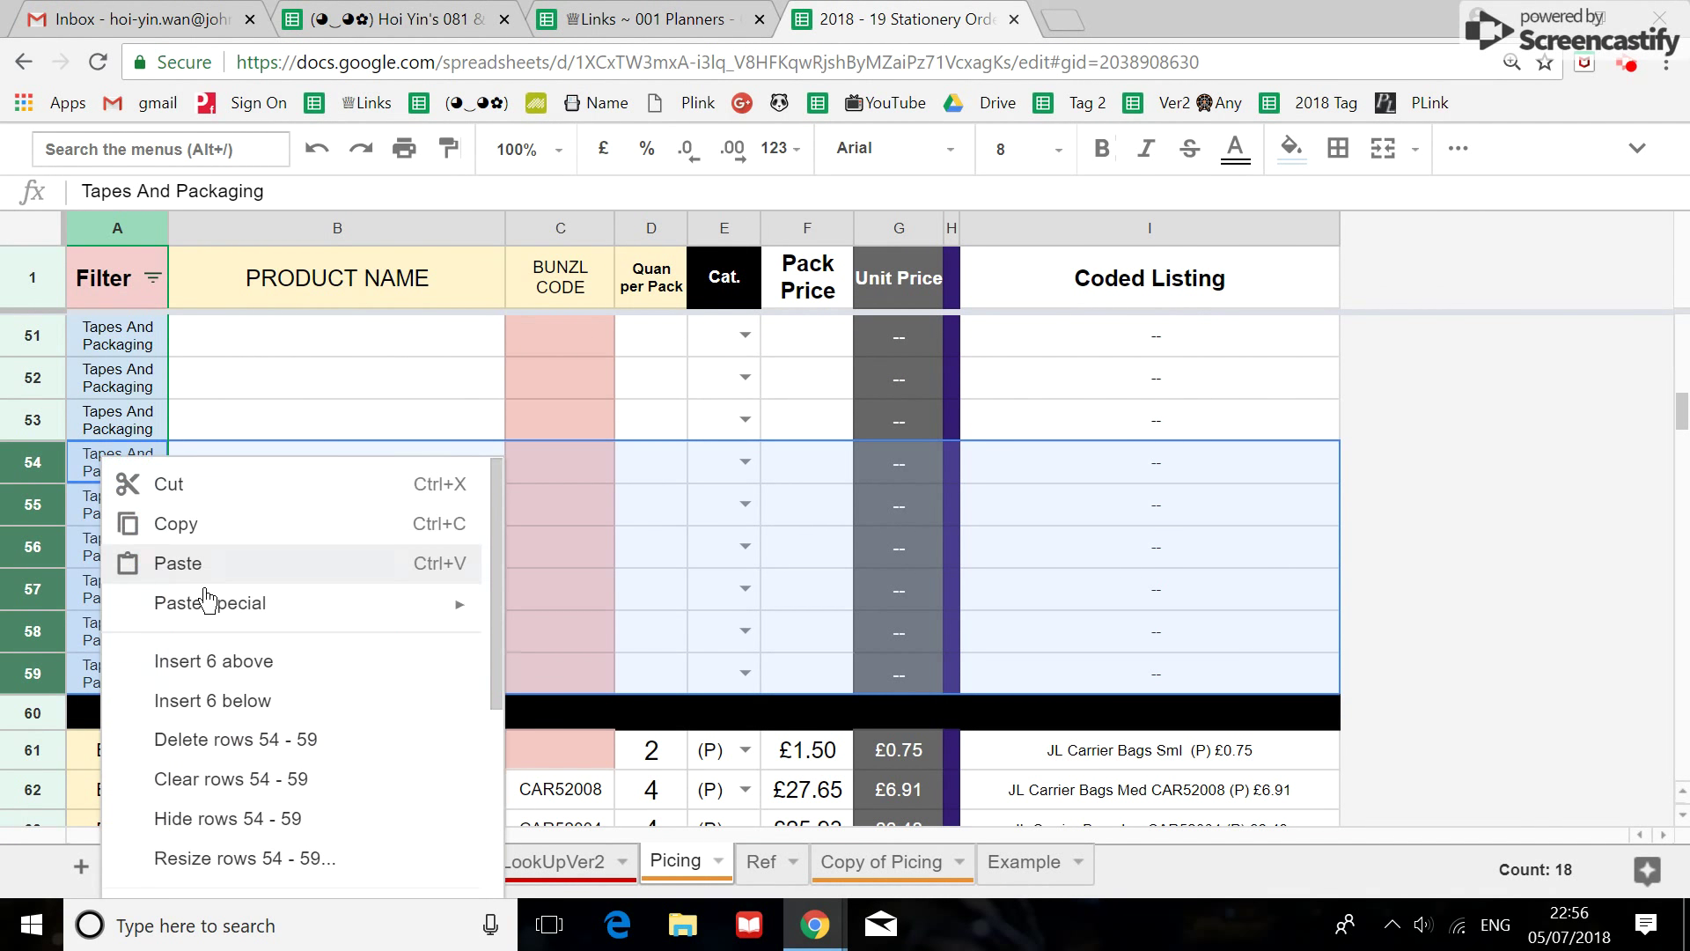
pyautogui.click(238, 667)
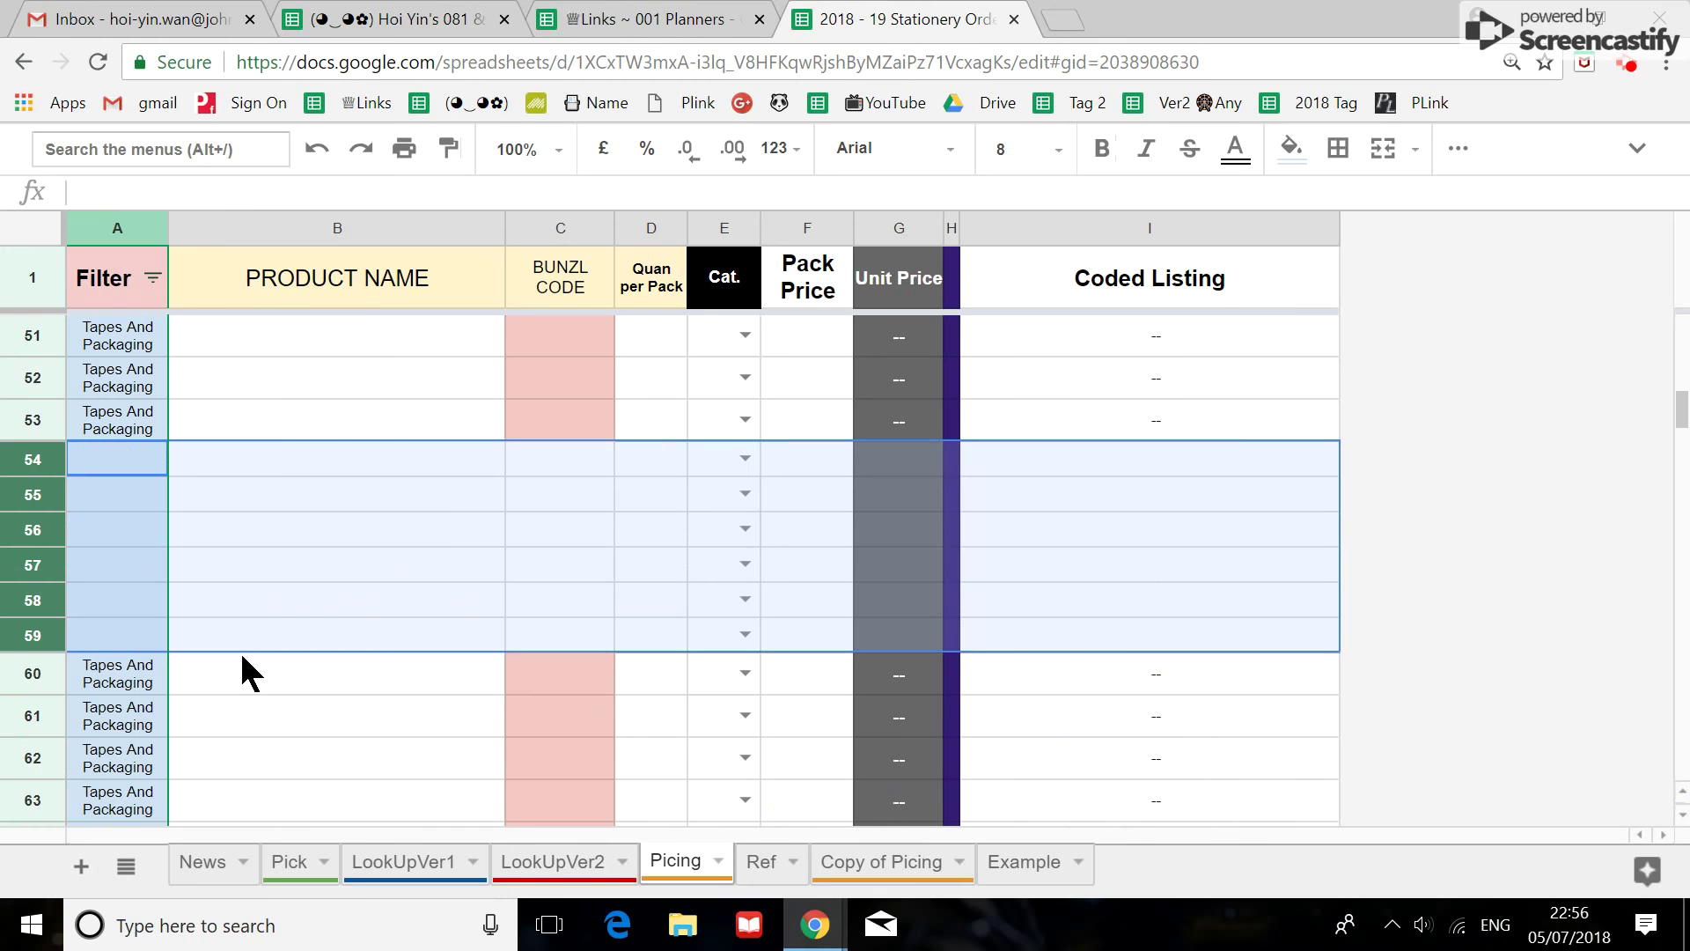
# Copy template rows 60–65 and paste them into rows 54–59 starting at A54.
pyautogui.scroll(-1, 242, 656)
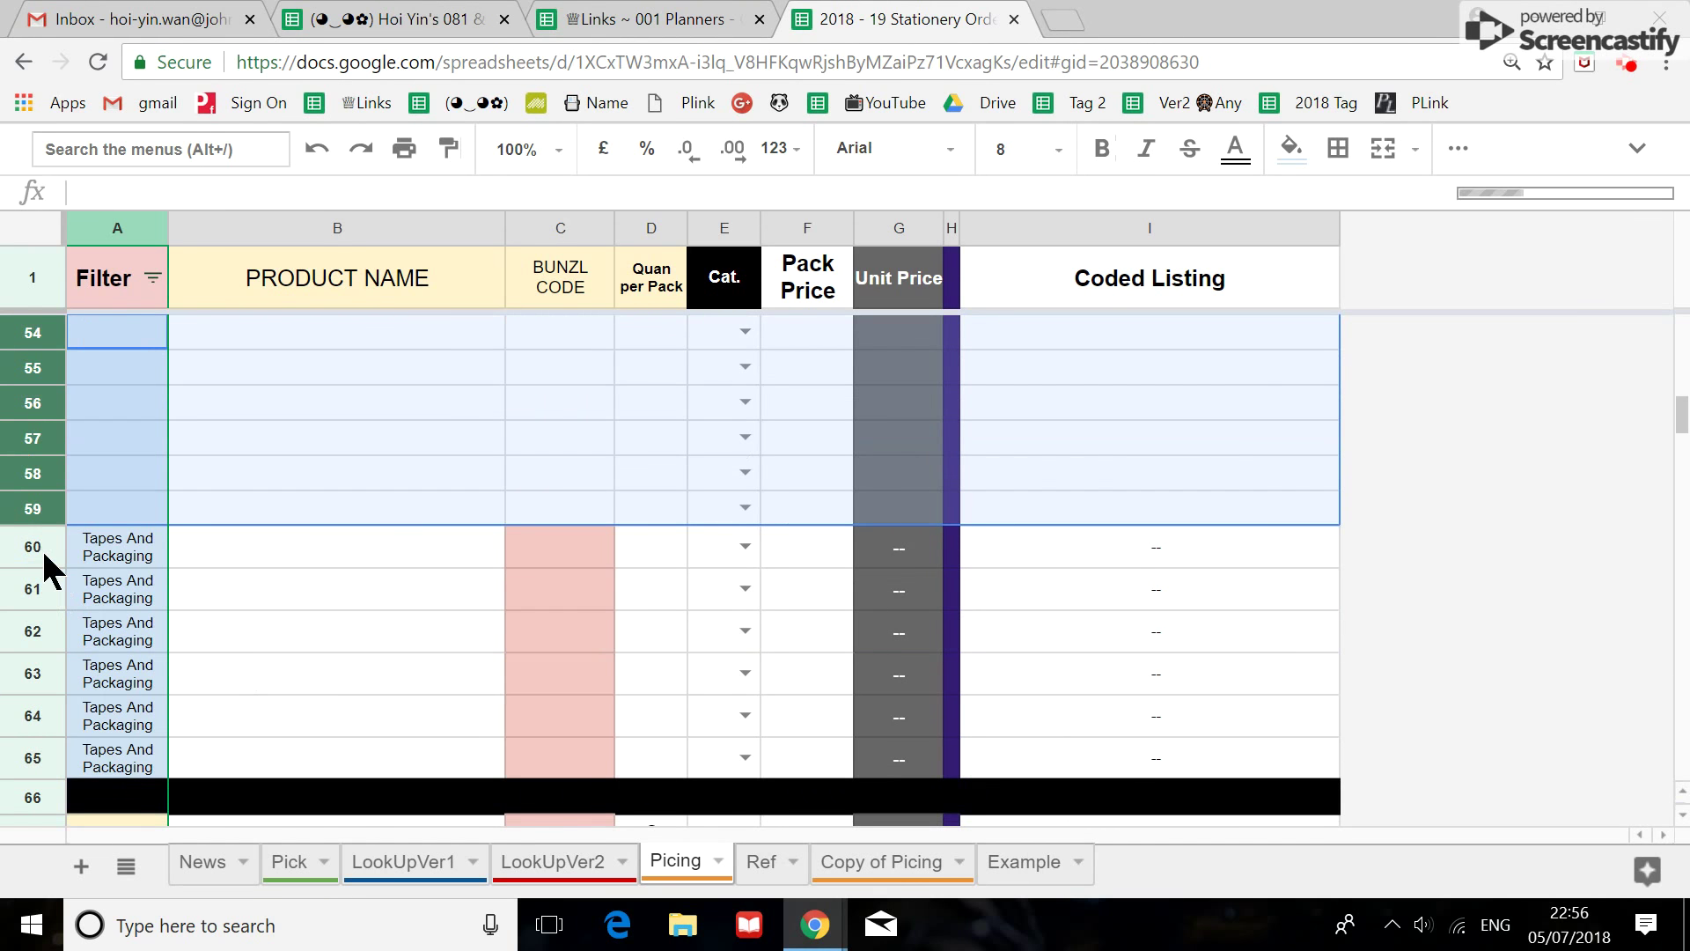
pyautogui.moveTo(40, 546); pyautogui.dragTo(24, 755)
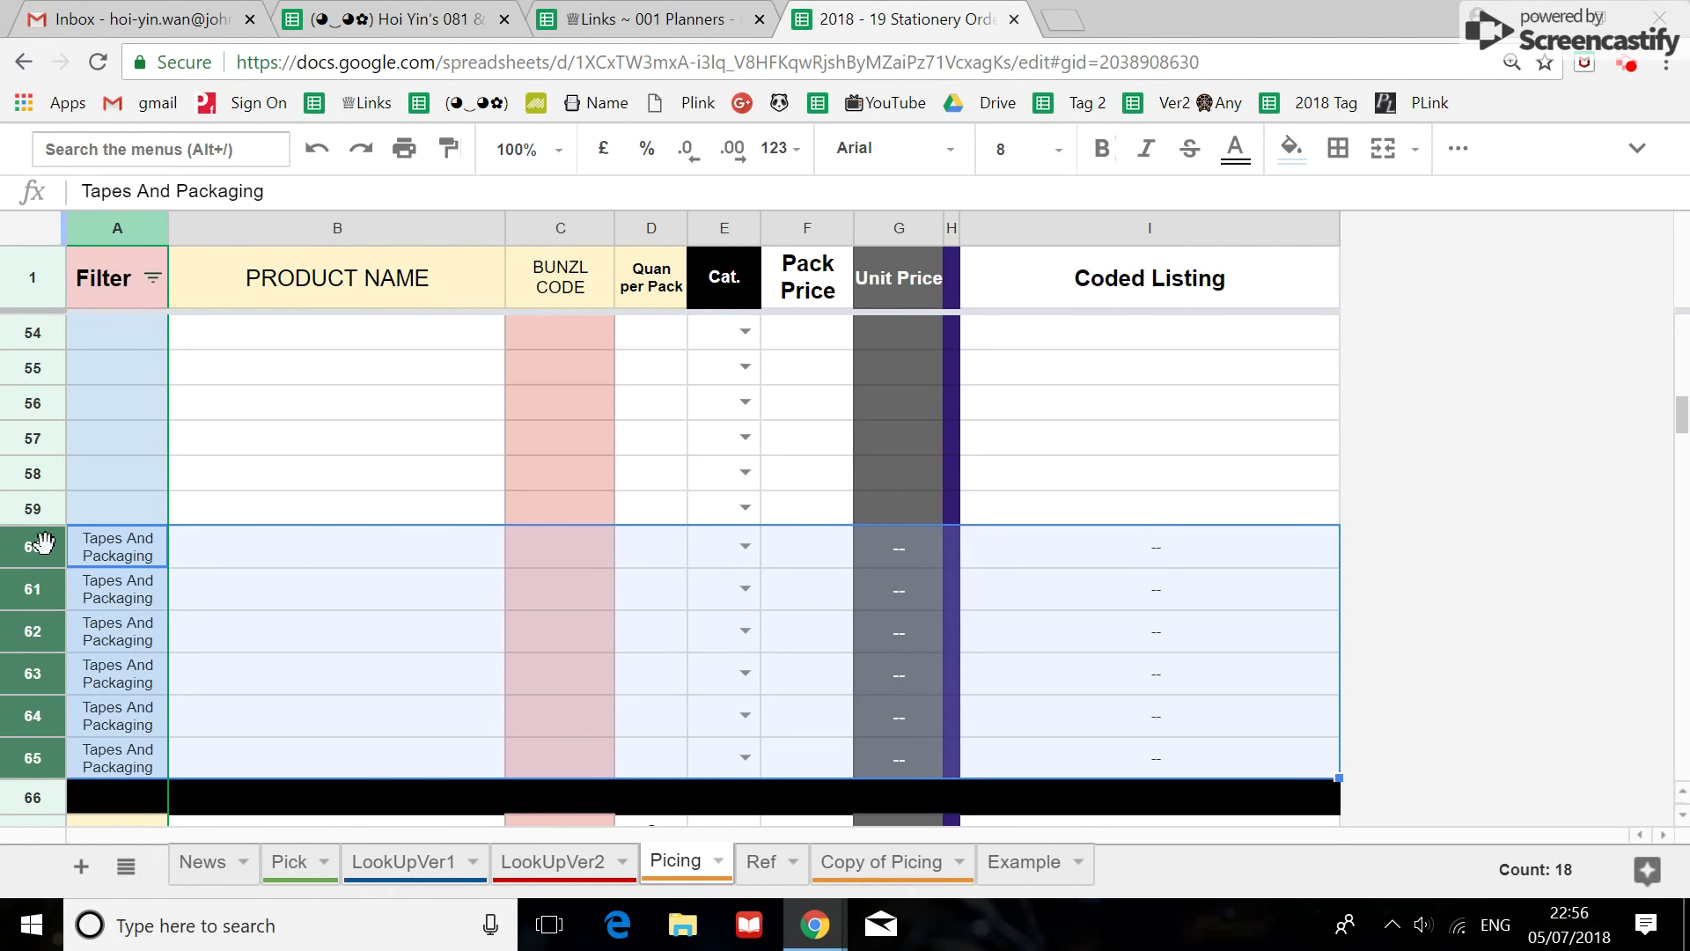
pyautogui.click(215, 553)
pyautogui.moveTo(29, 552); pyautogui.dragTo(30, 748)
pyautogui.rightClick(106, 544)
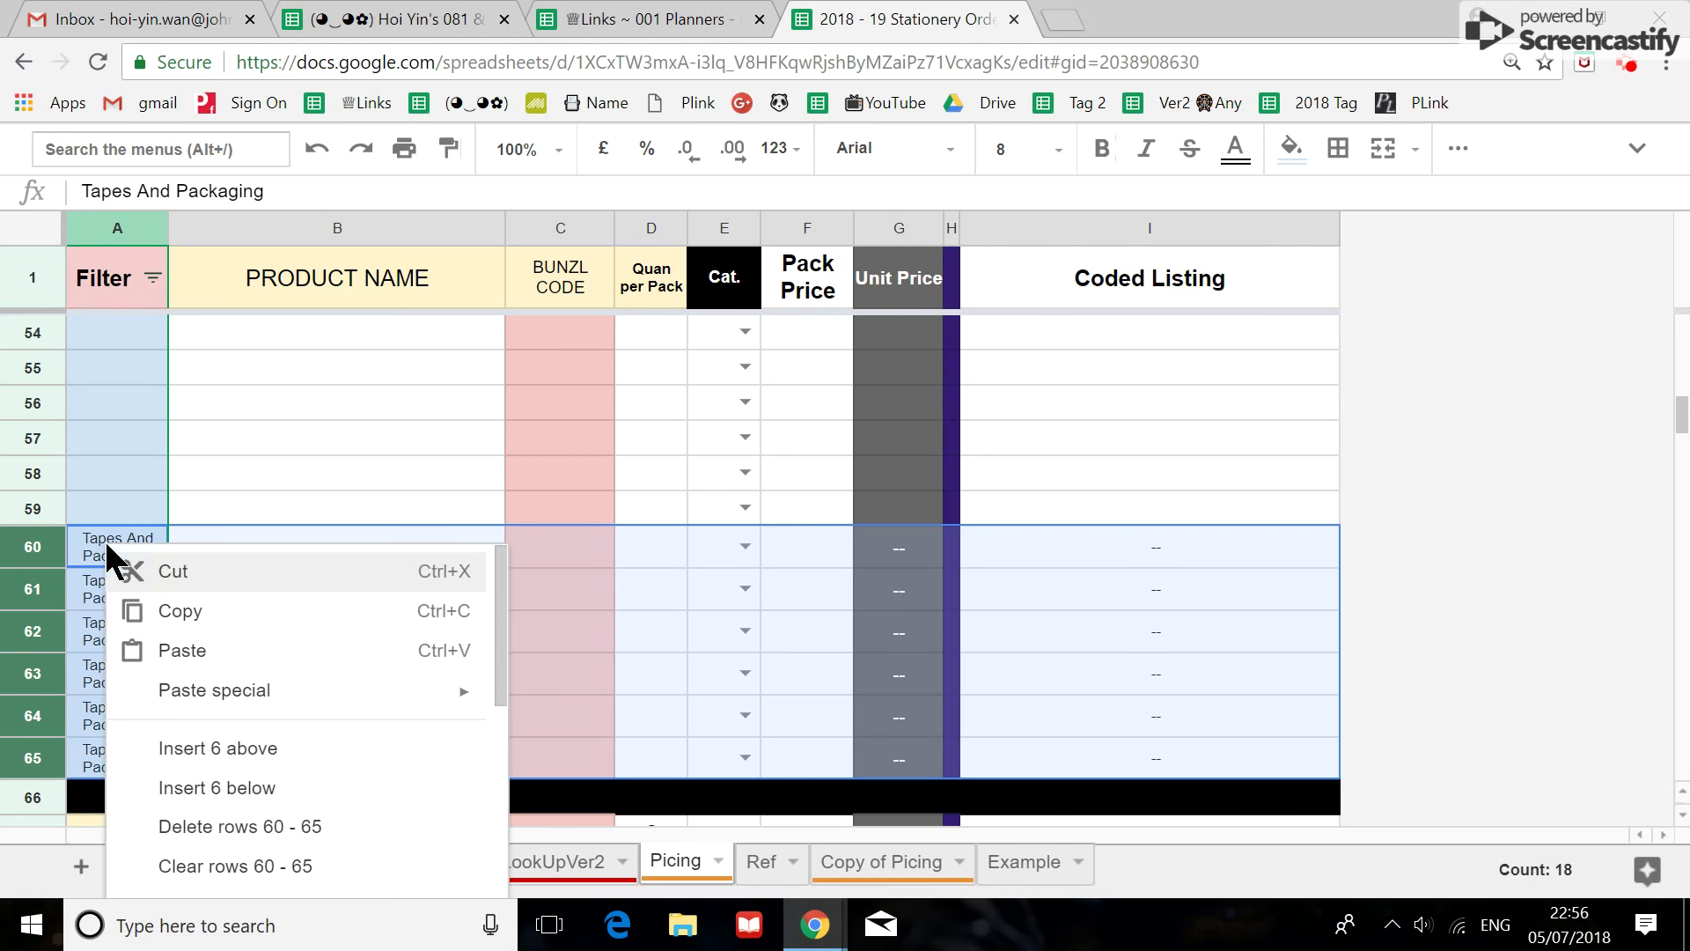
pyautogui.click(239, 610)
pyautogui.scroll(1, 204, 582)
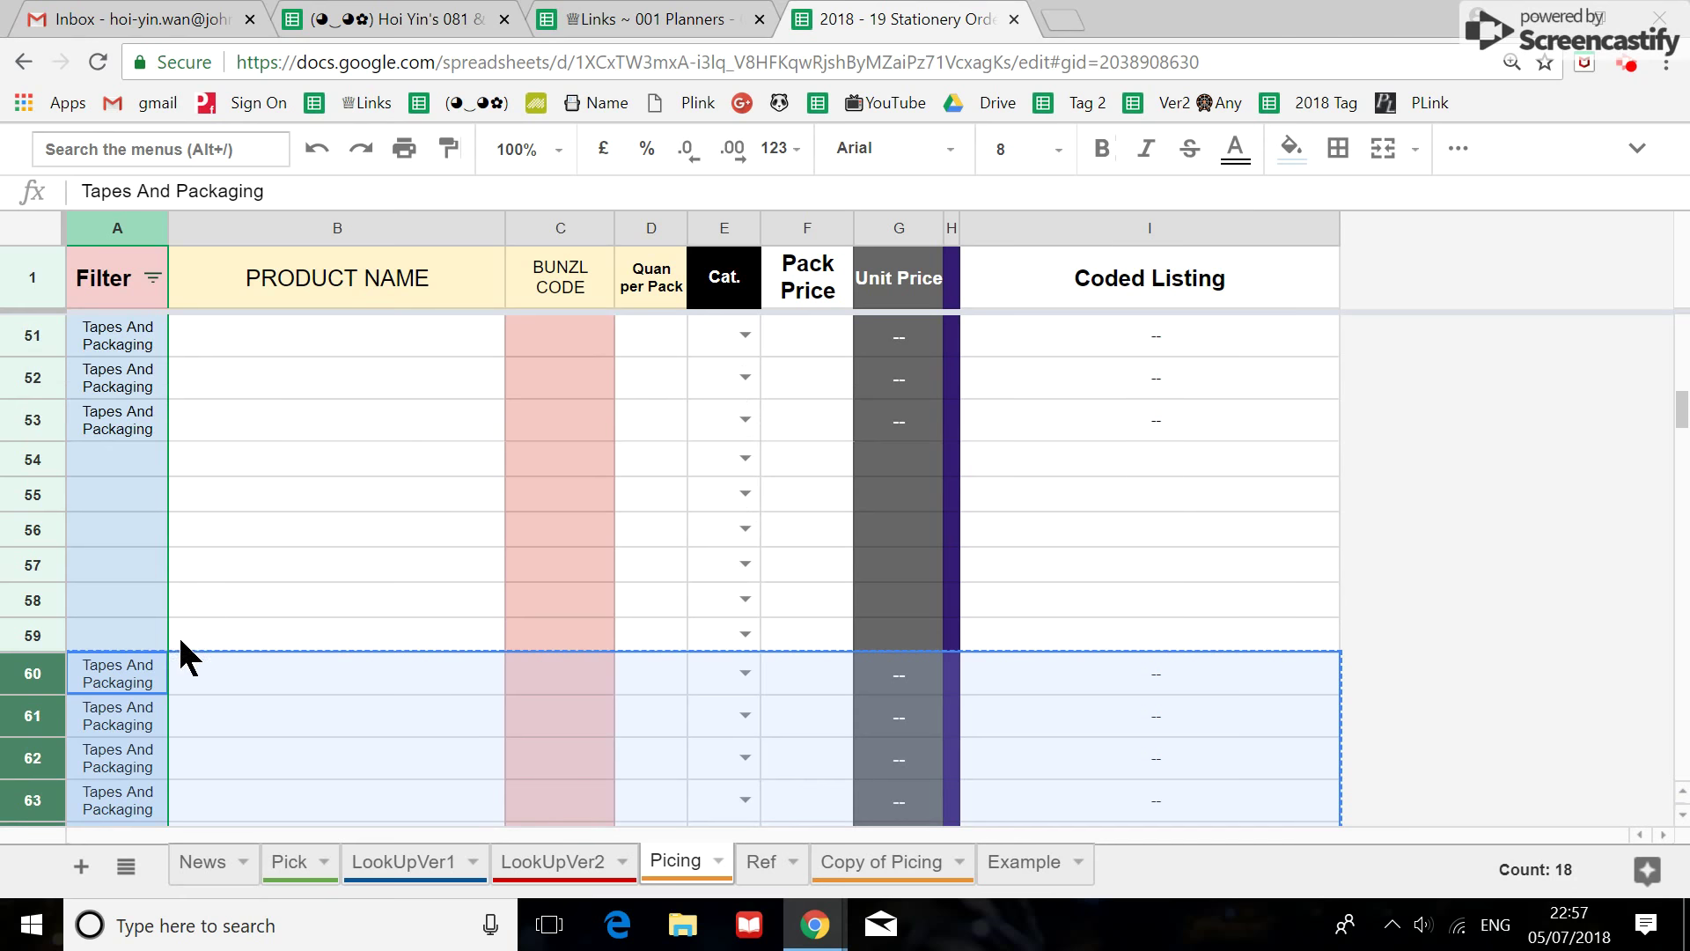
pyautogui.click(97, 462)
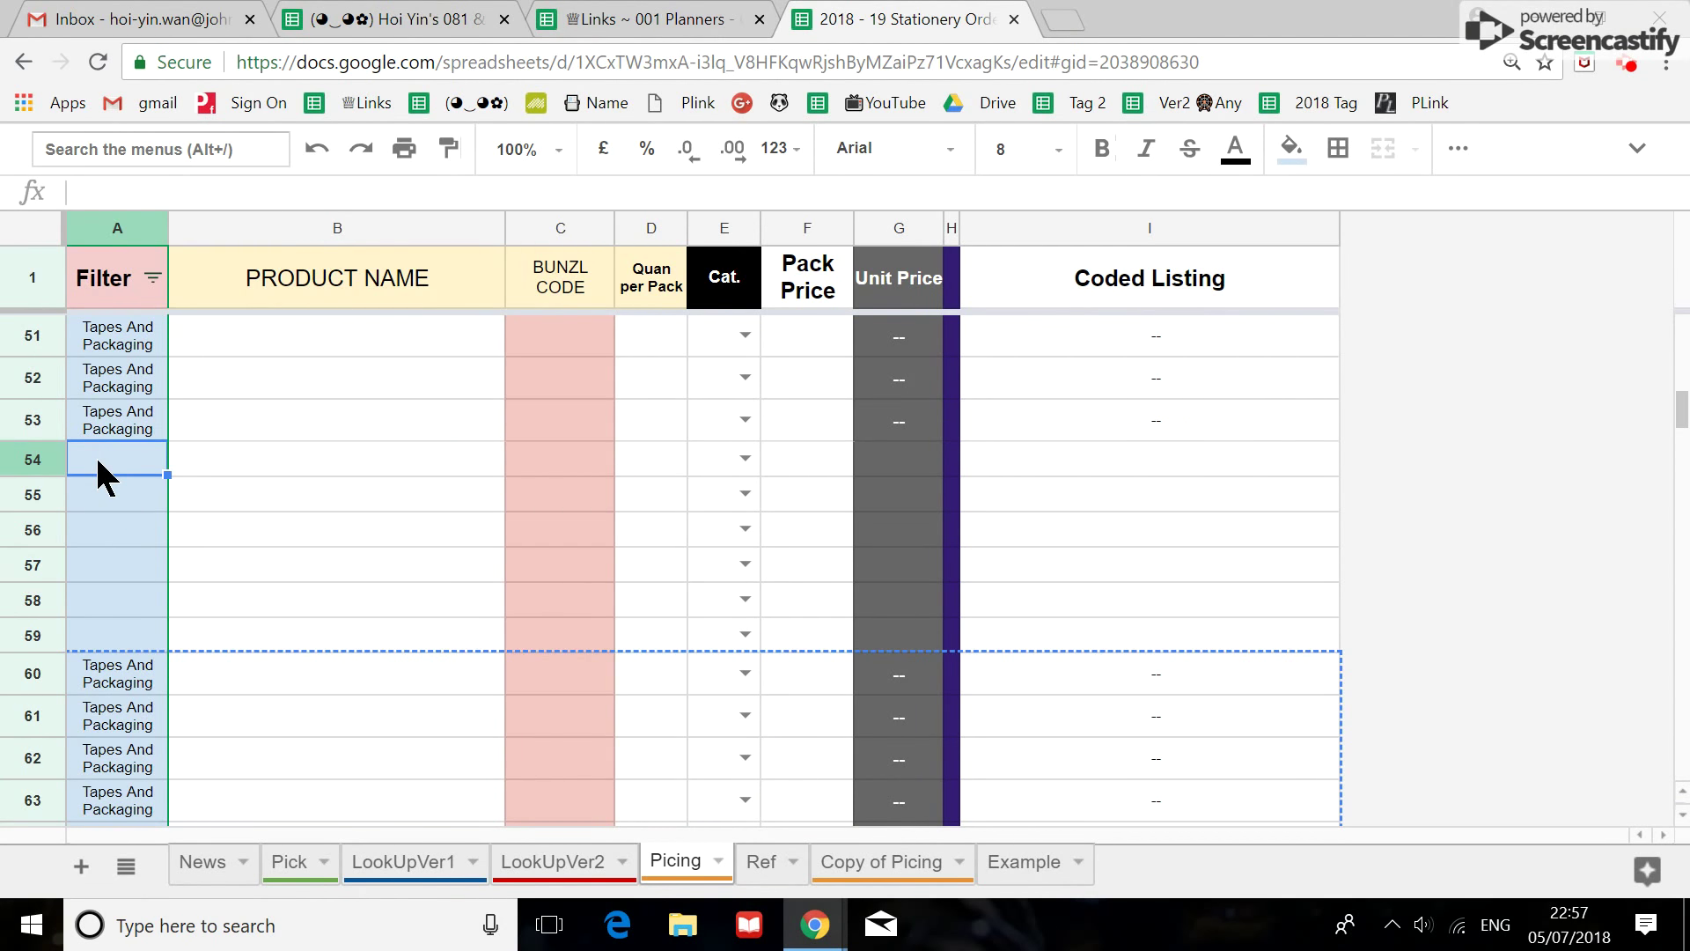
pyautogui.rightClick(97, 460)
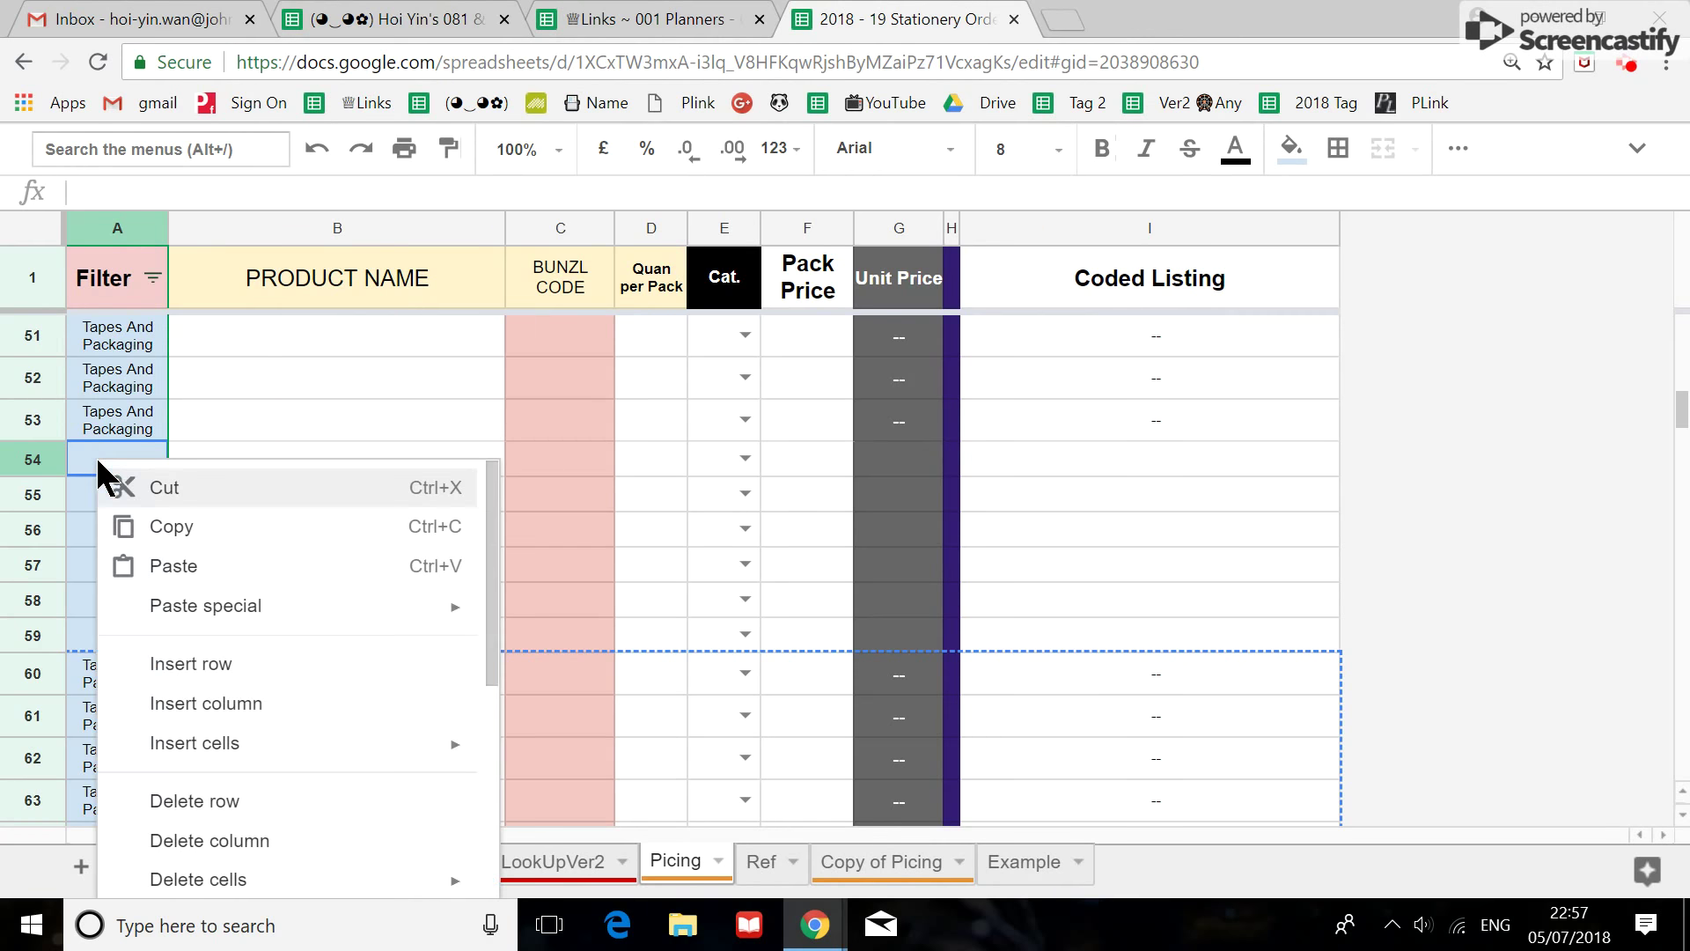
pyautogui.click(167, 568)
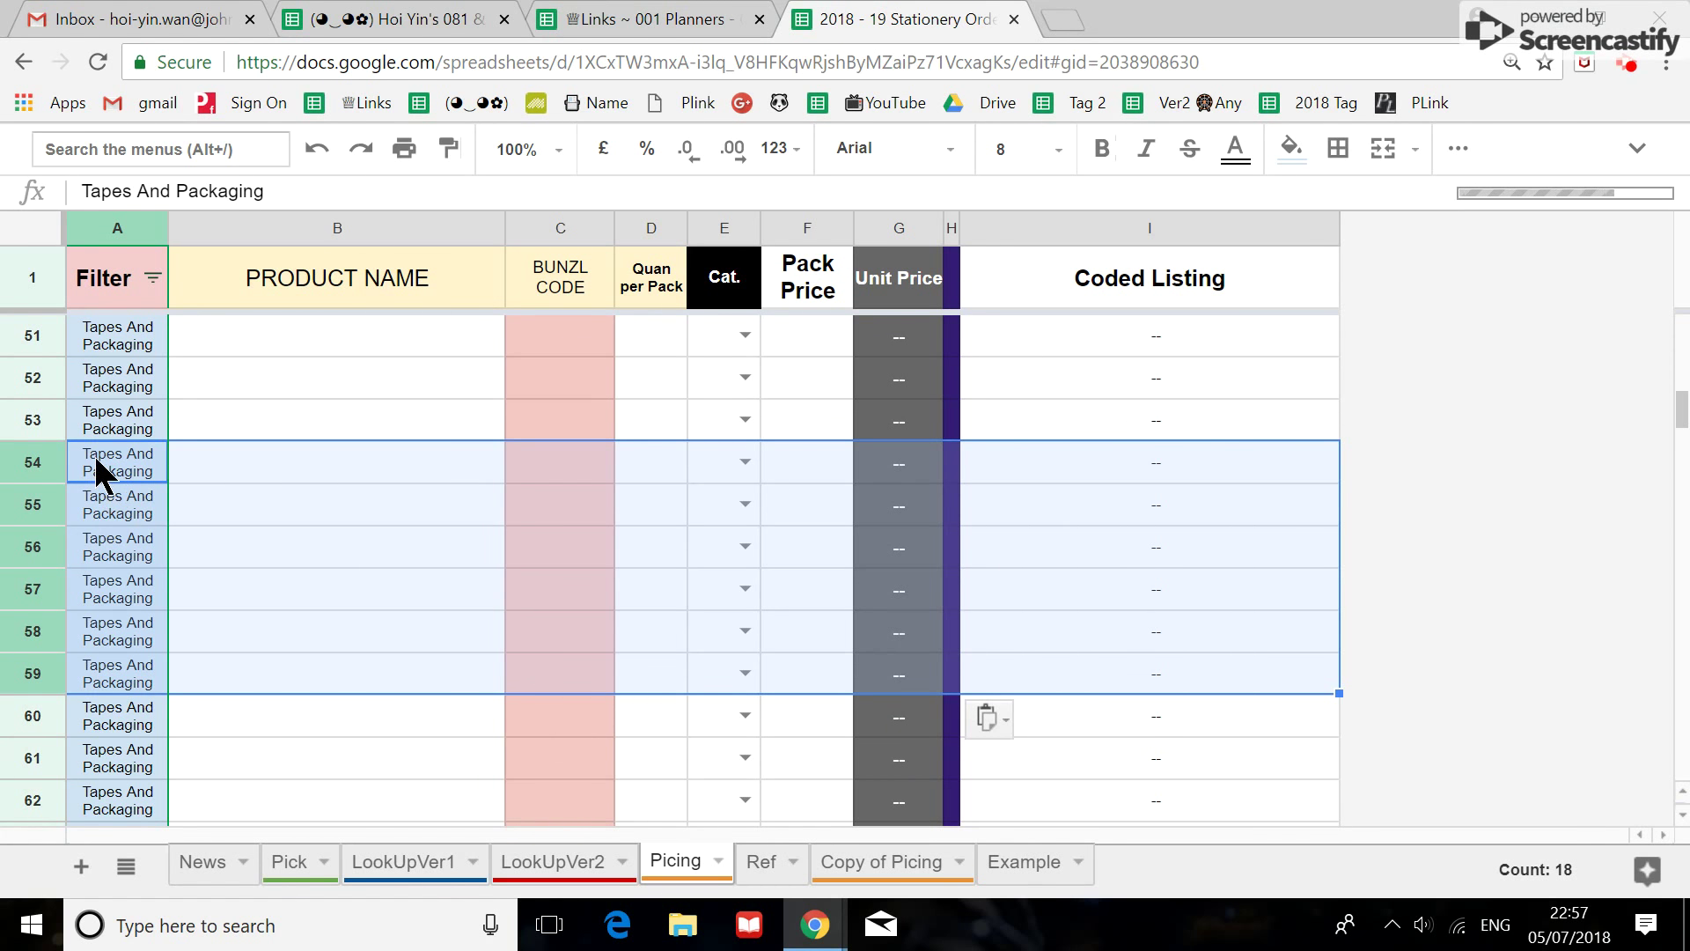
pyautogui.scroll(-1, 94, 611)
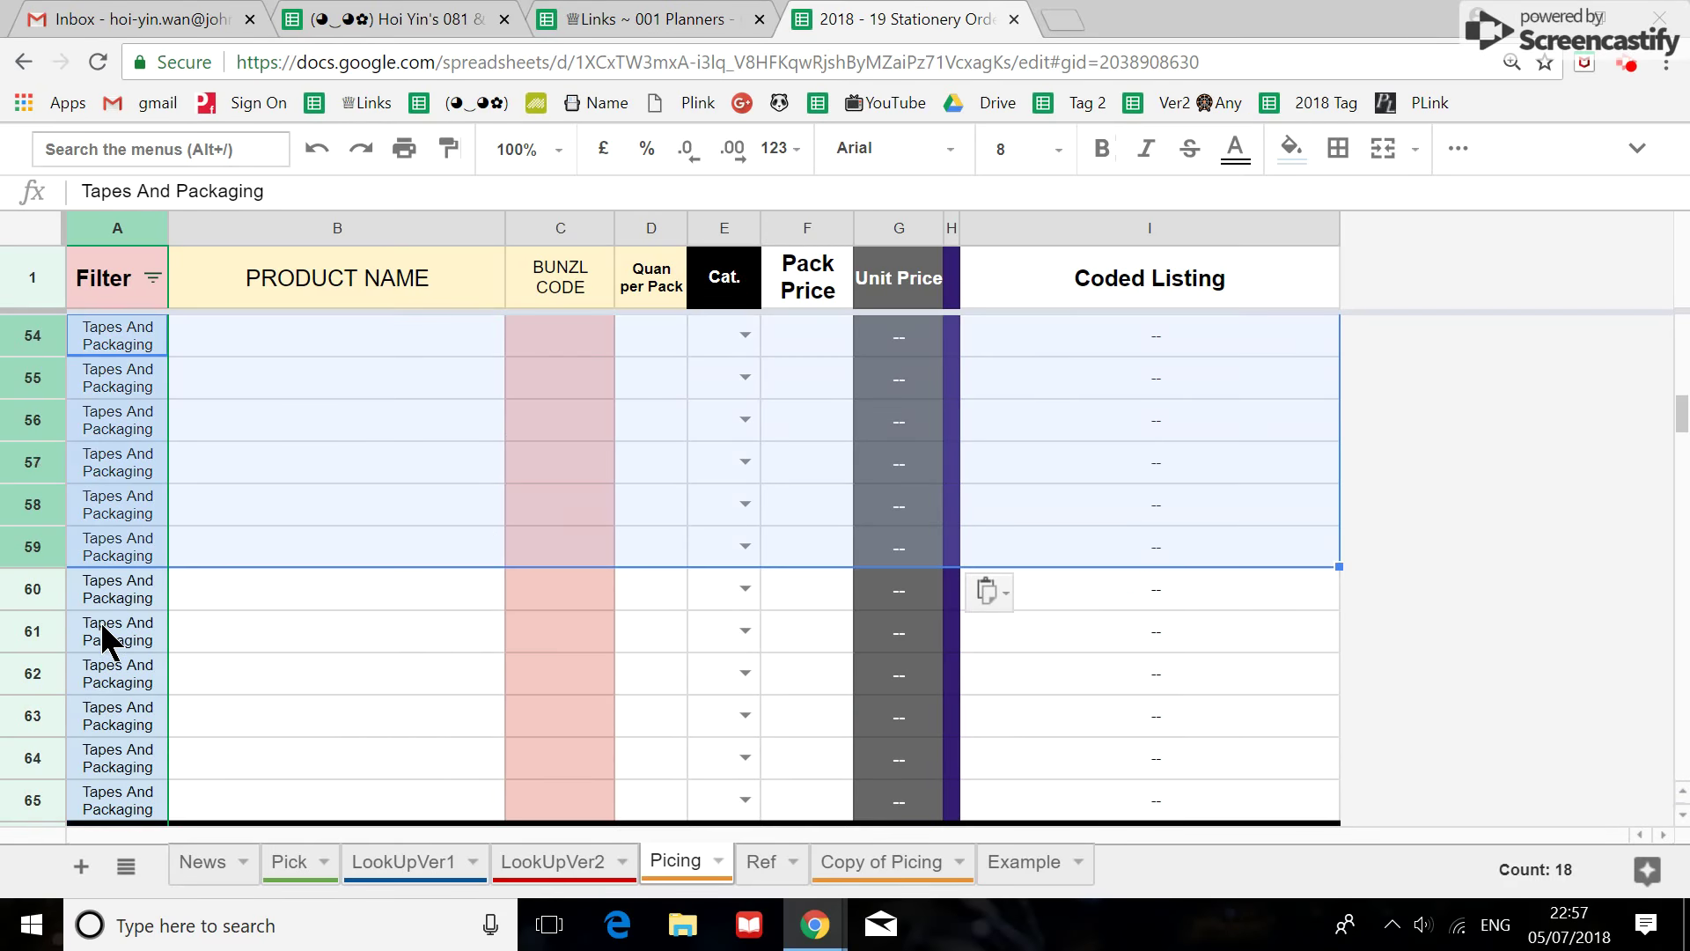
pyautogui.scroll(-9, 102, 617)
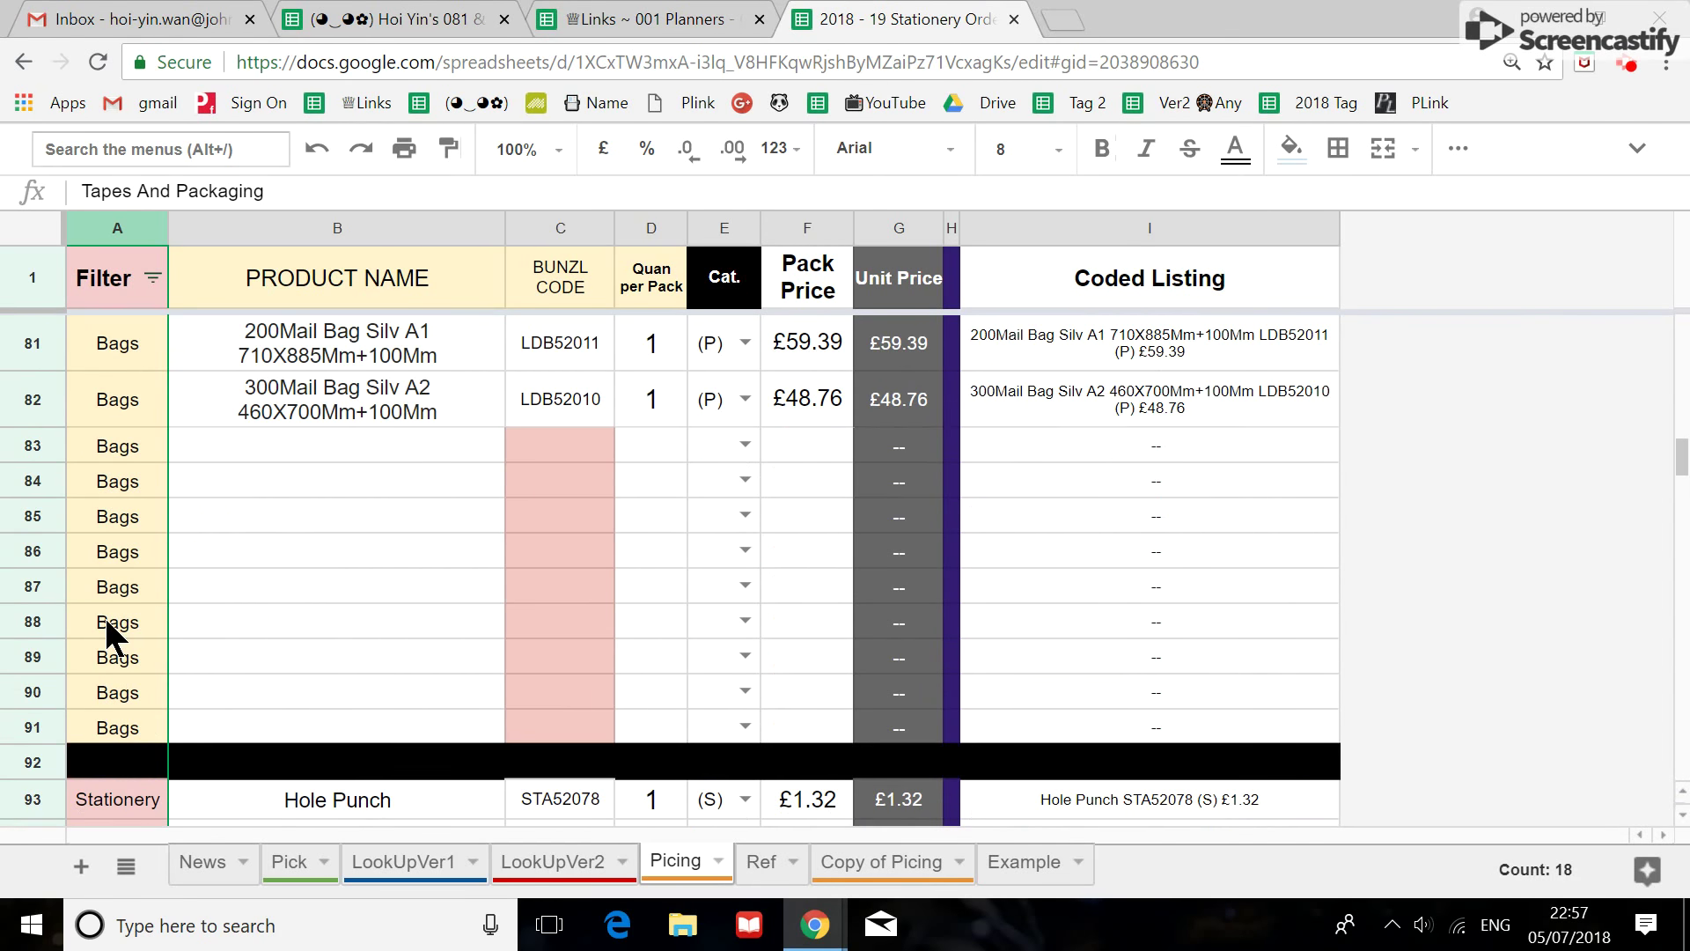
pyautogui.scroll(11, 298, 595)
pyautogui.scroll(9, 341, 617)
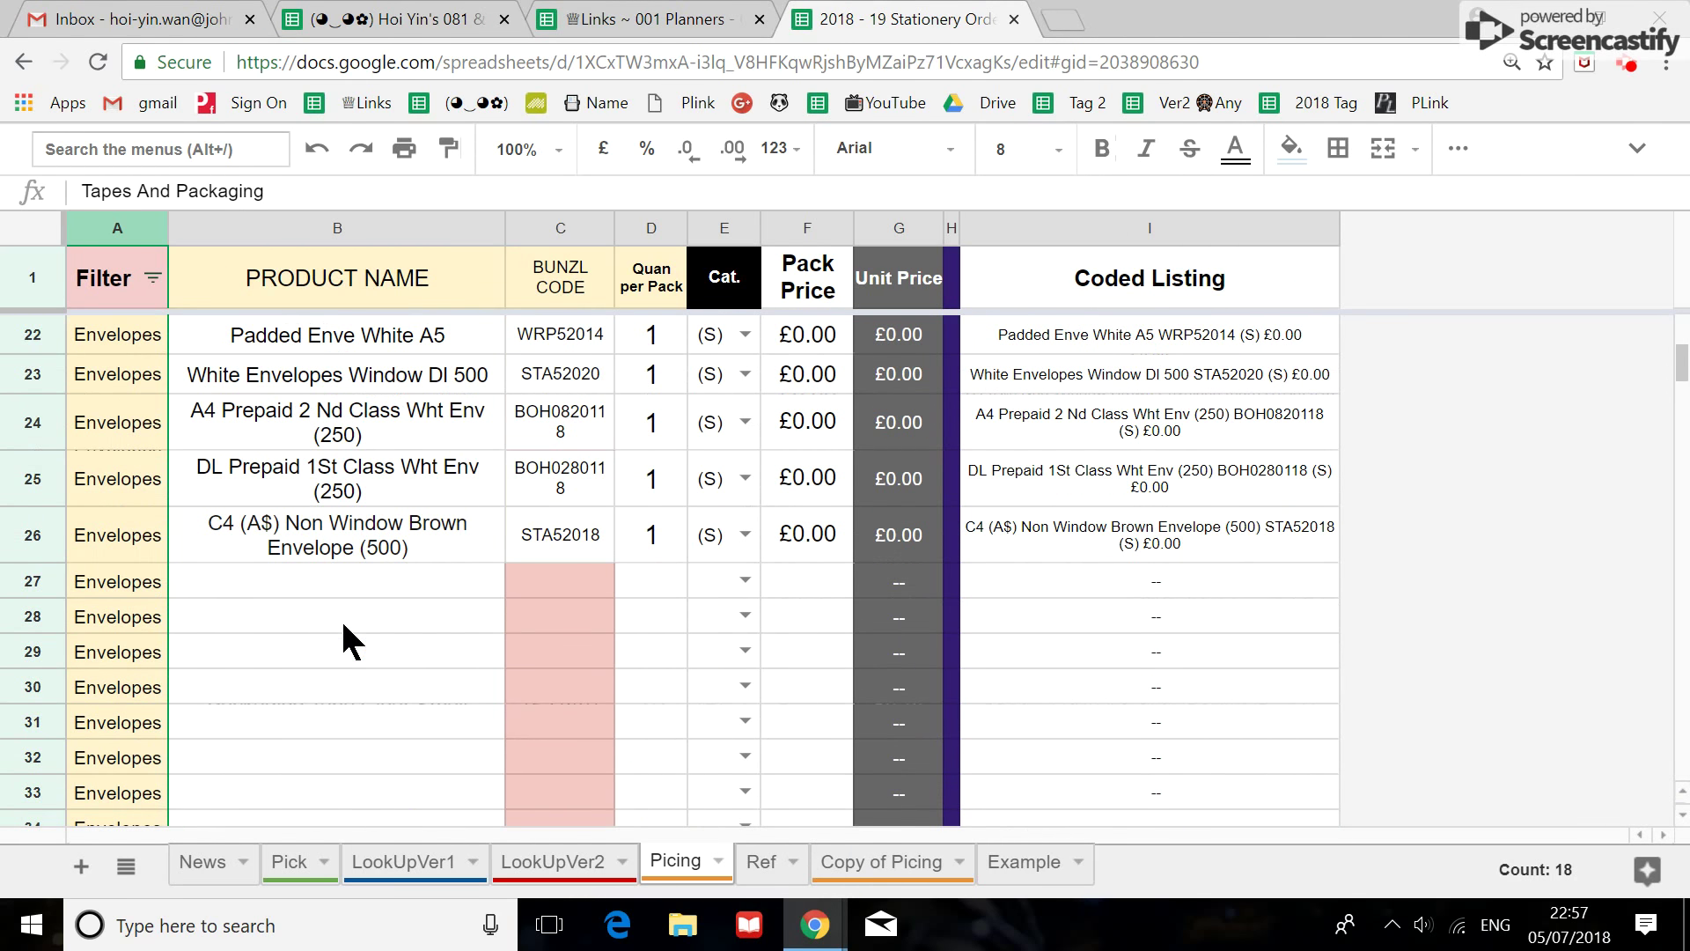
pyautogui.scroll(7, 341, 618)
pyautogui.scroll(-1, 344, 627)
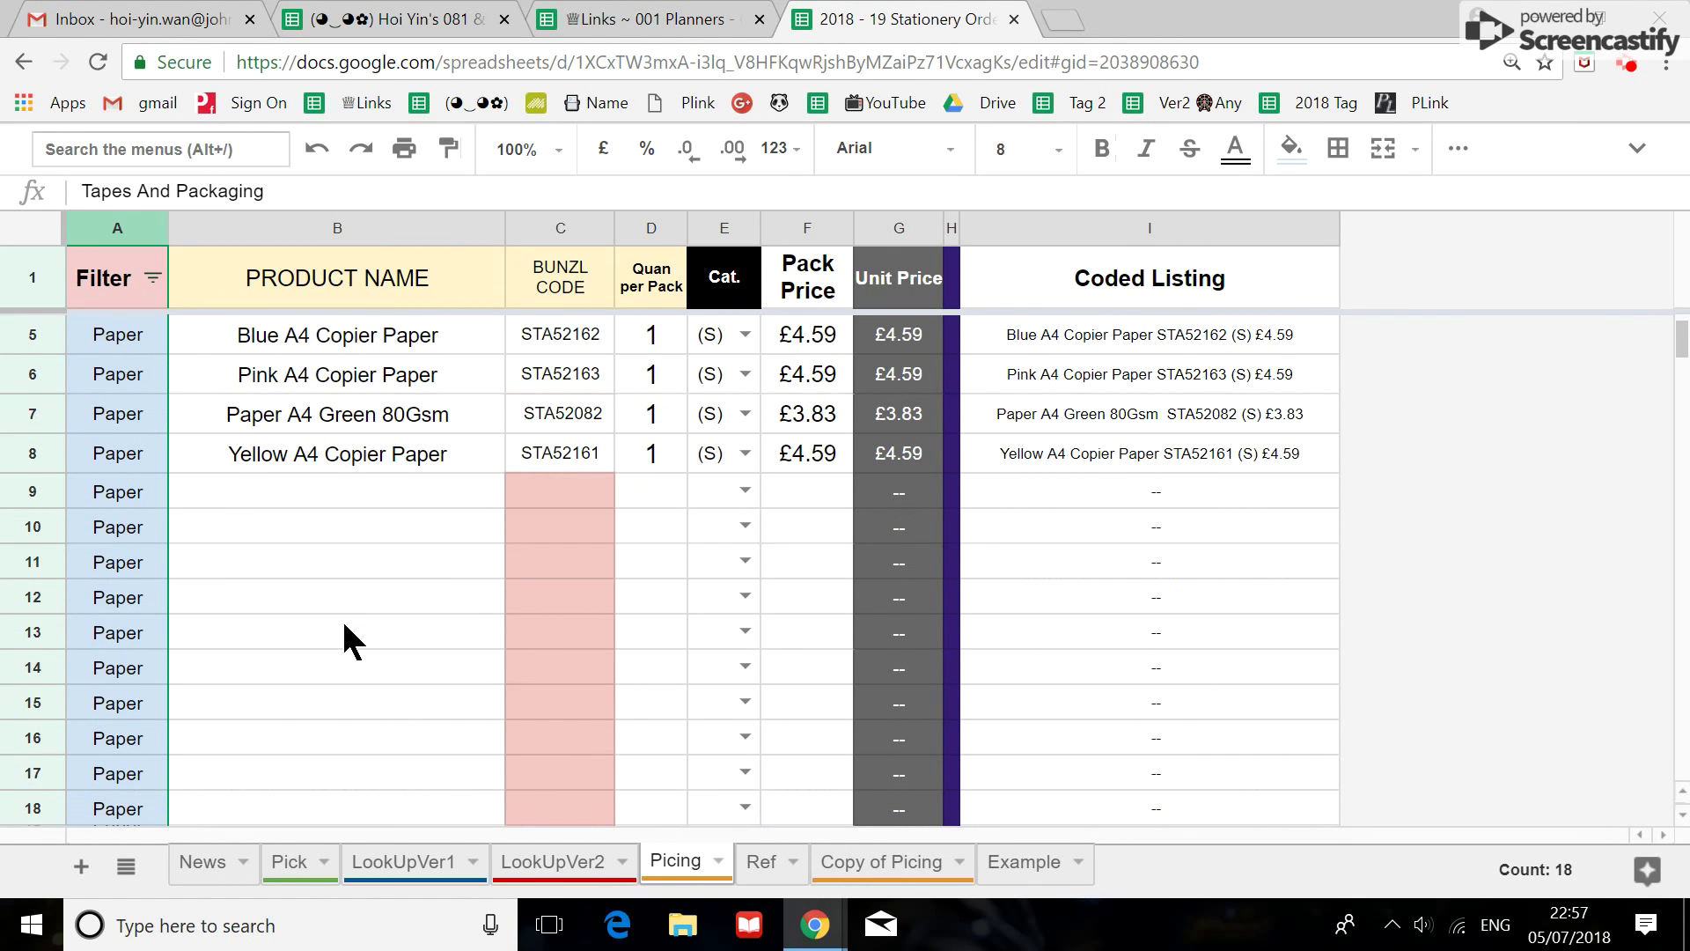
pyautogui.scroll(1, 344, 627)
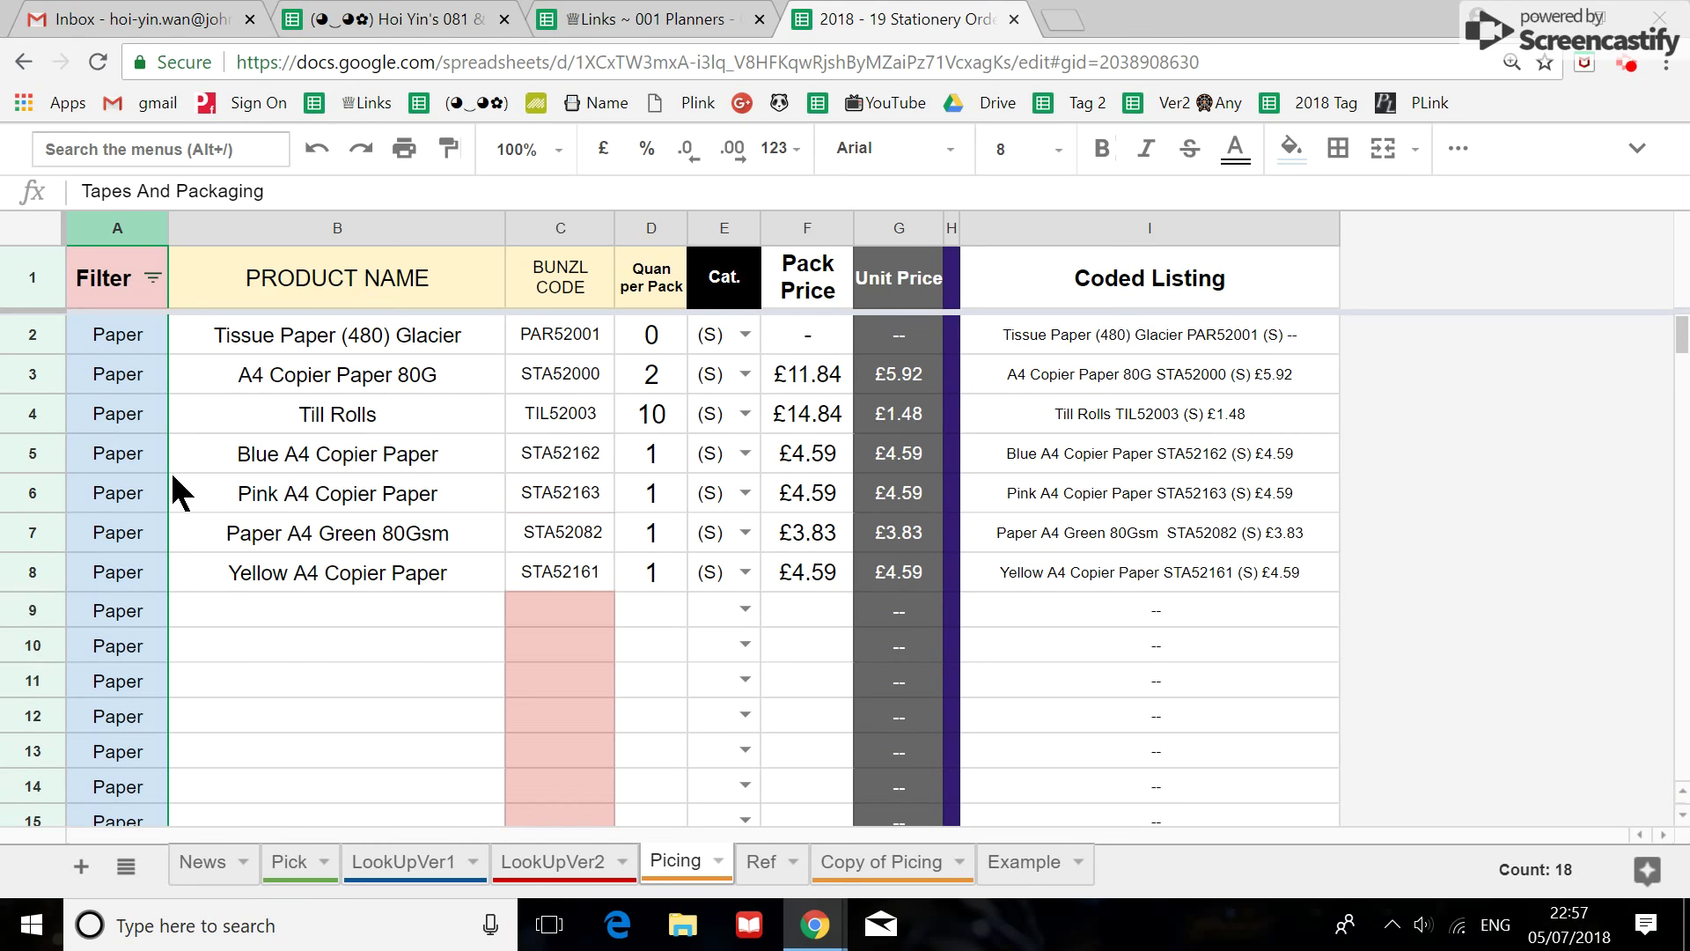
pyautogui.moveTo(40, 453); pyautogui.dragTo(41, 565)
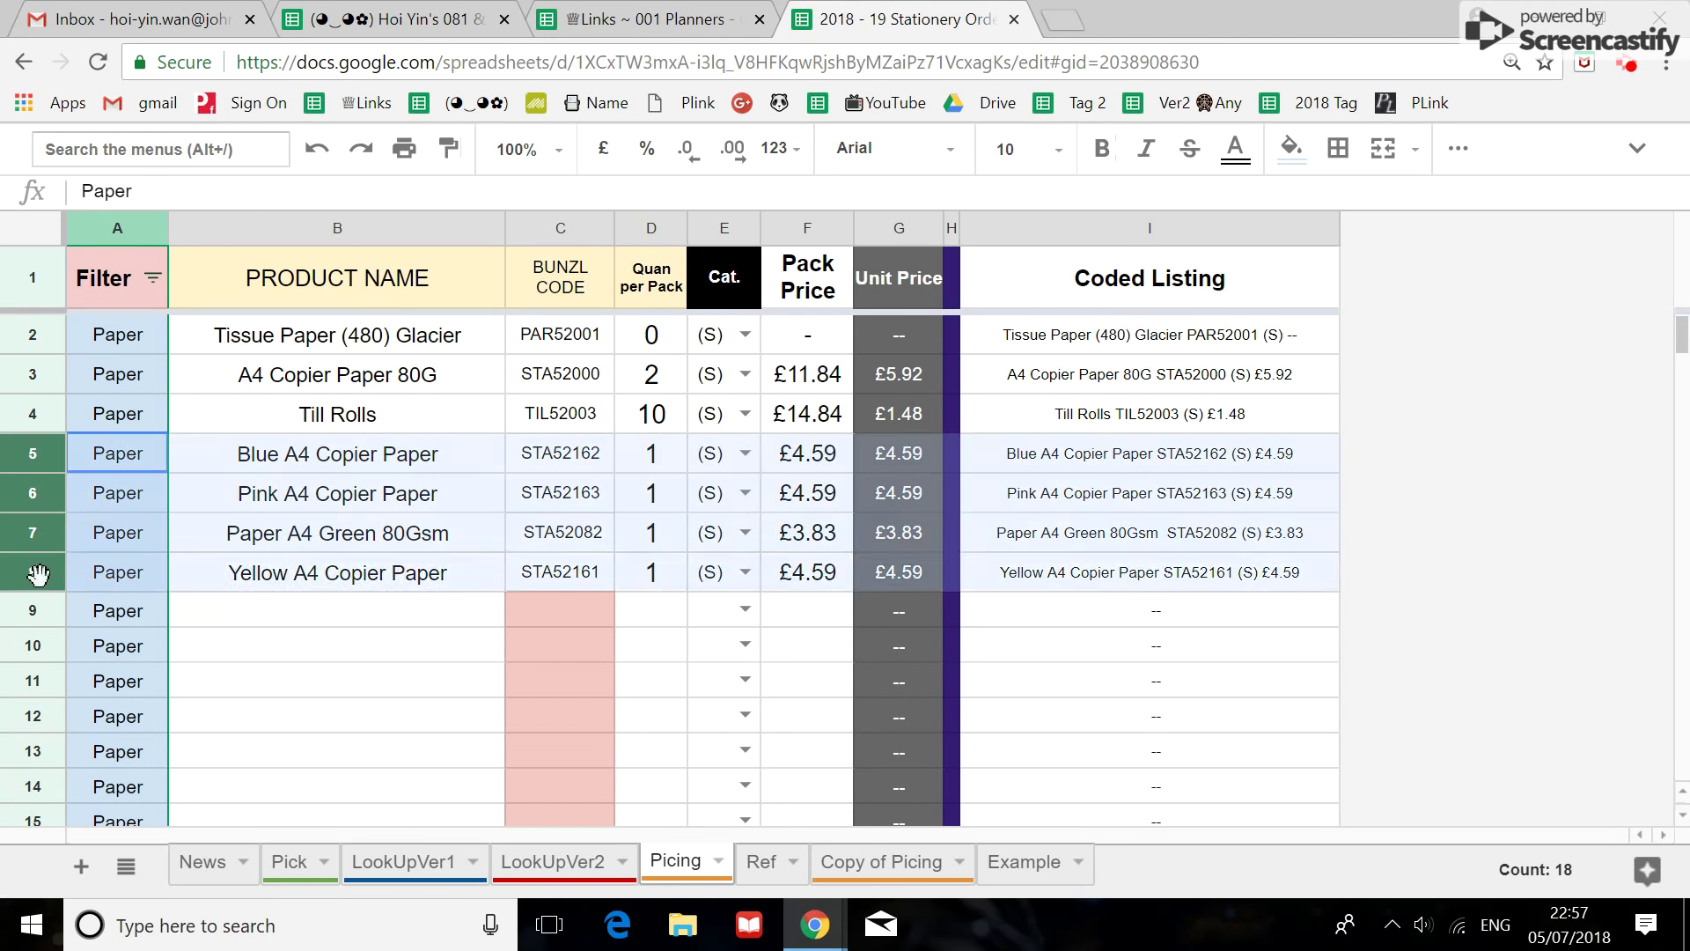
pyautogui.rightClick(39, 487)
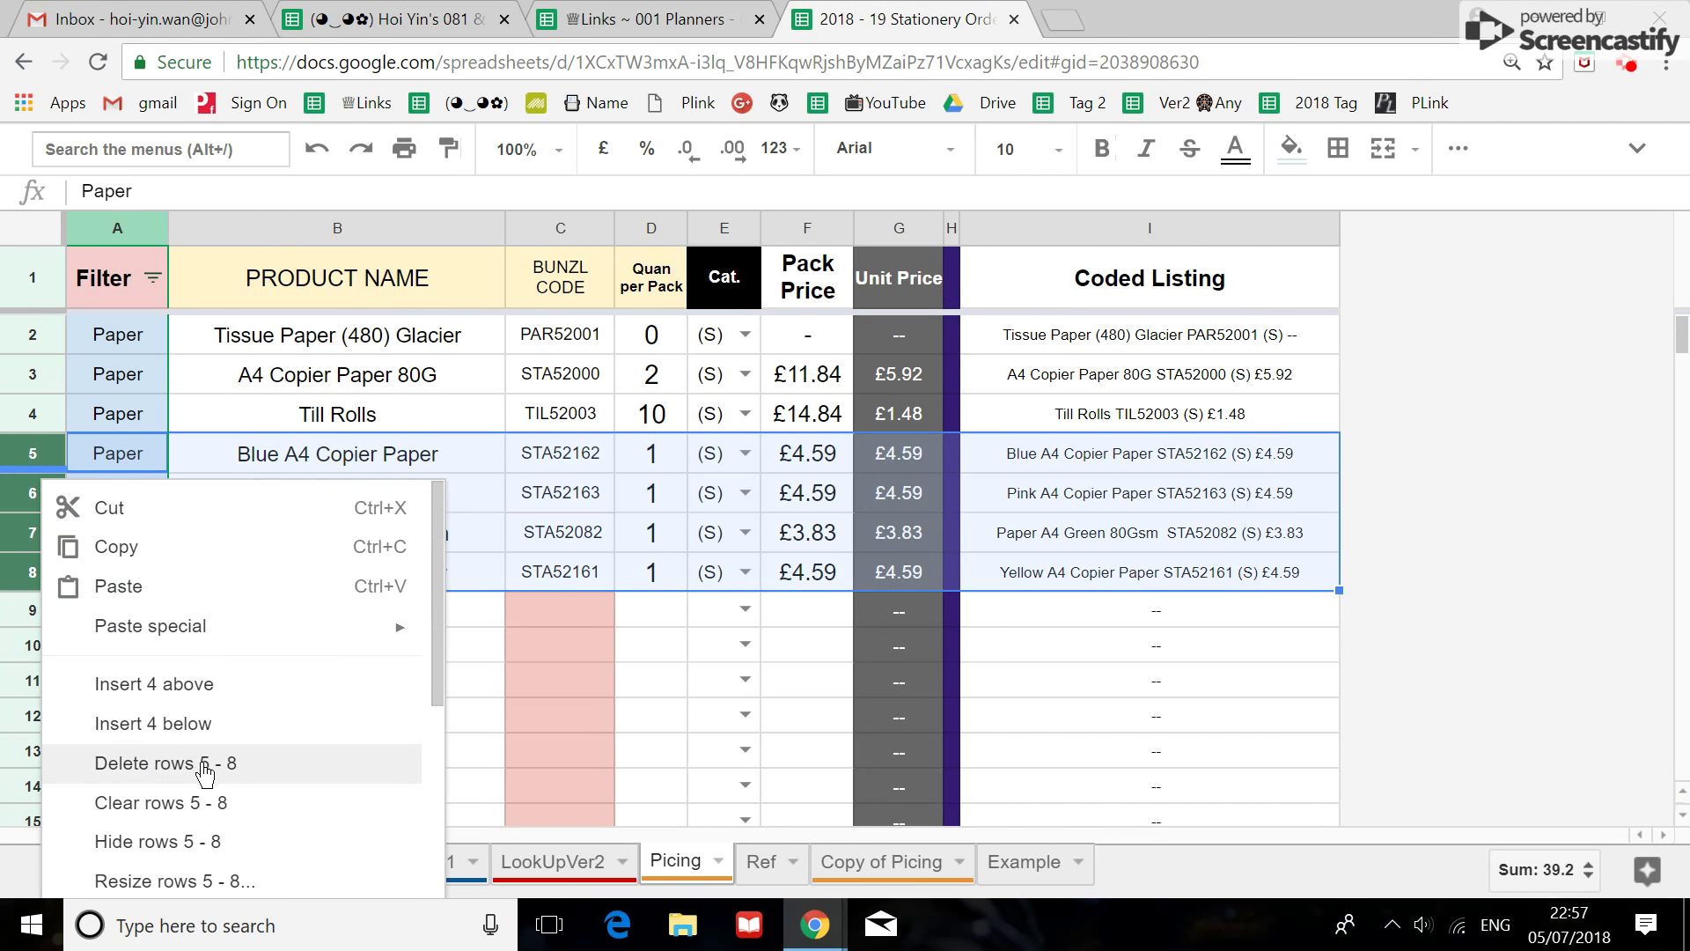
pyautogui.click(154, 764)
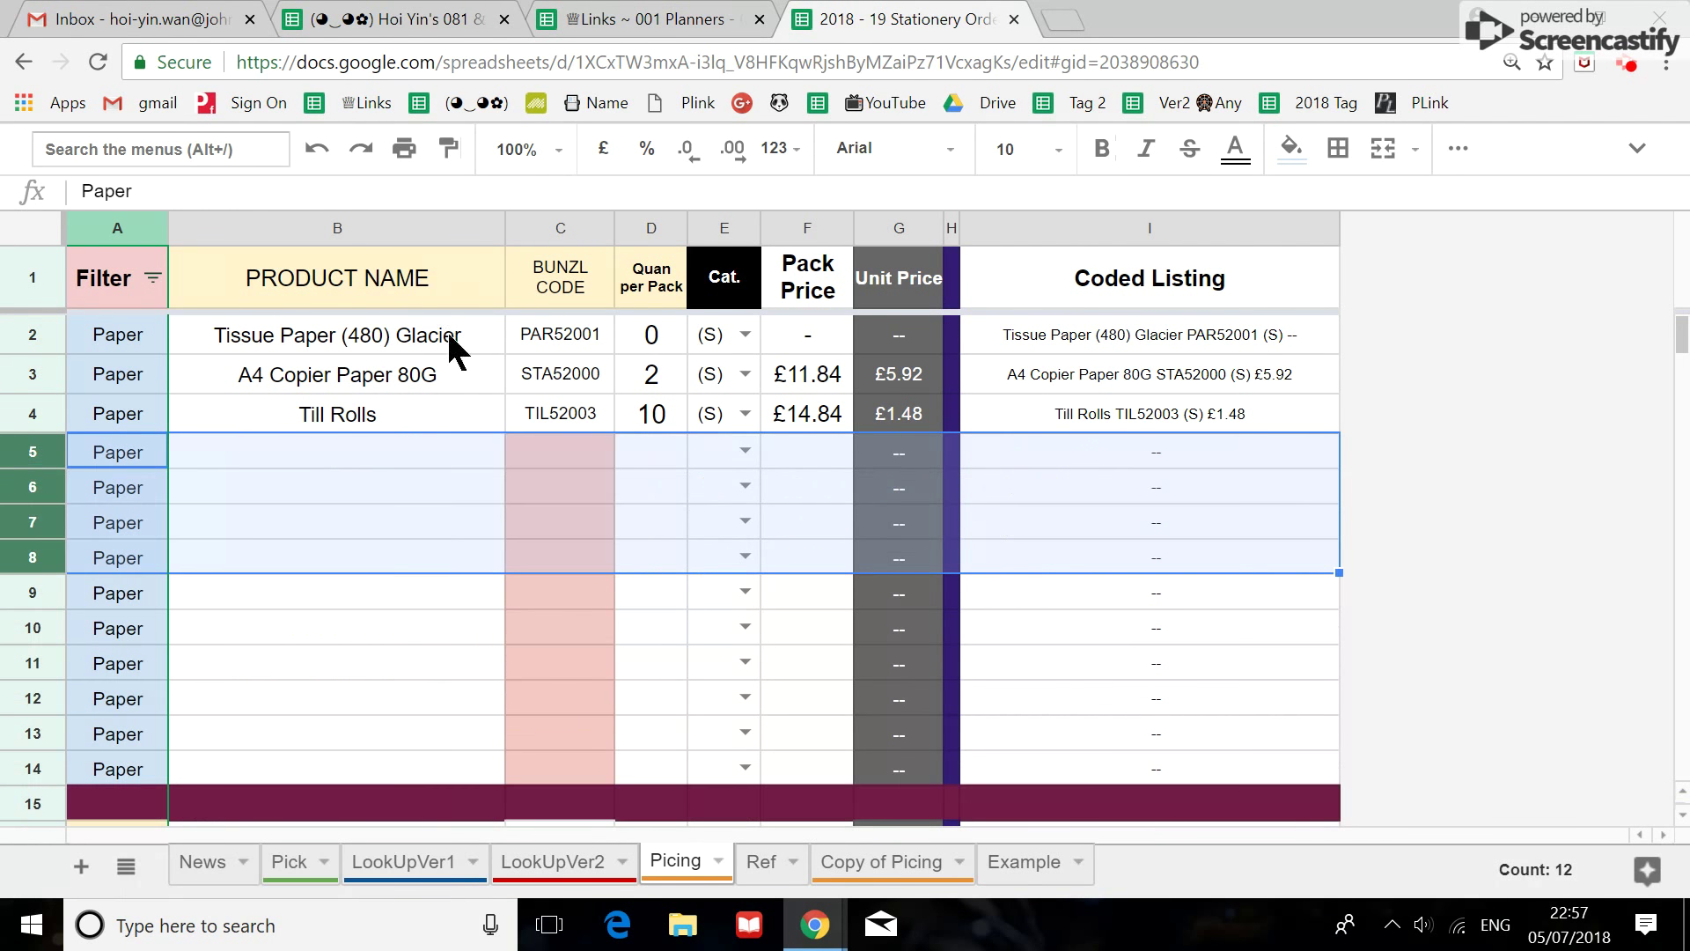
pyautogui.click(313, 162)
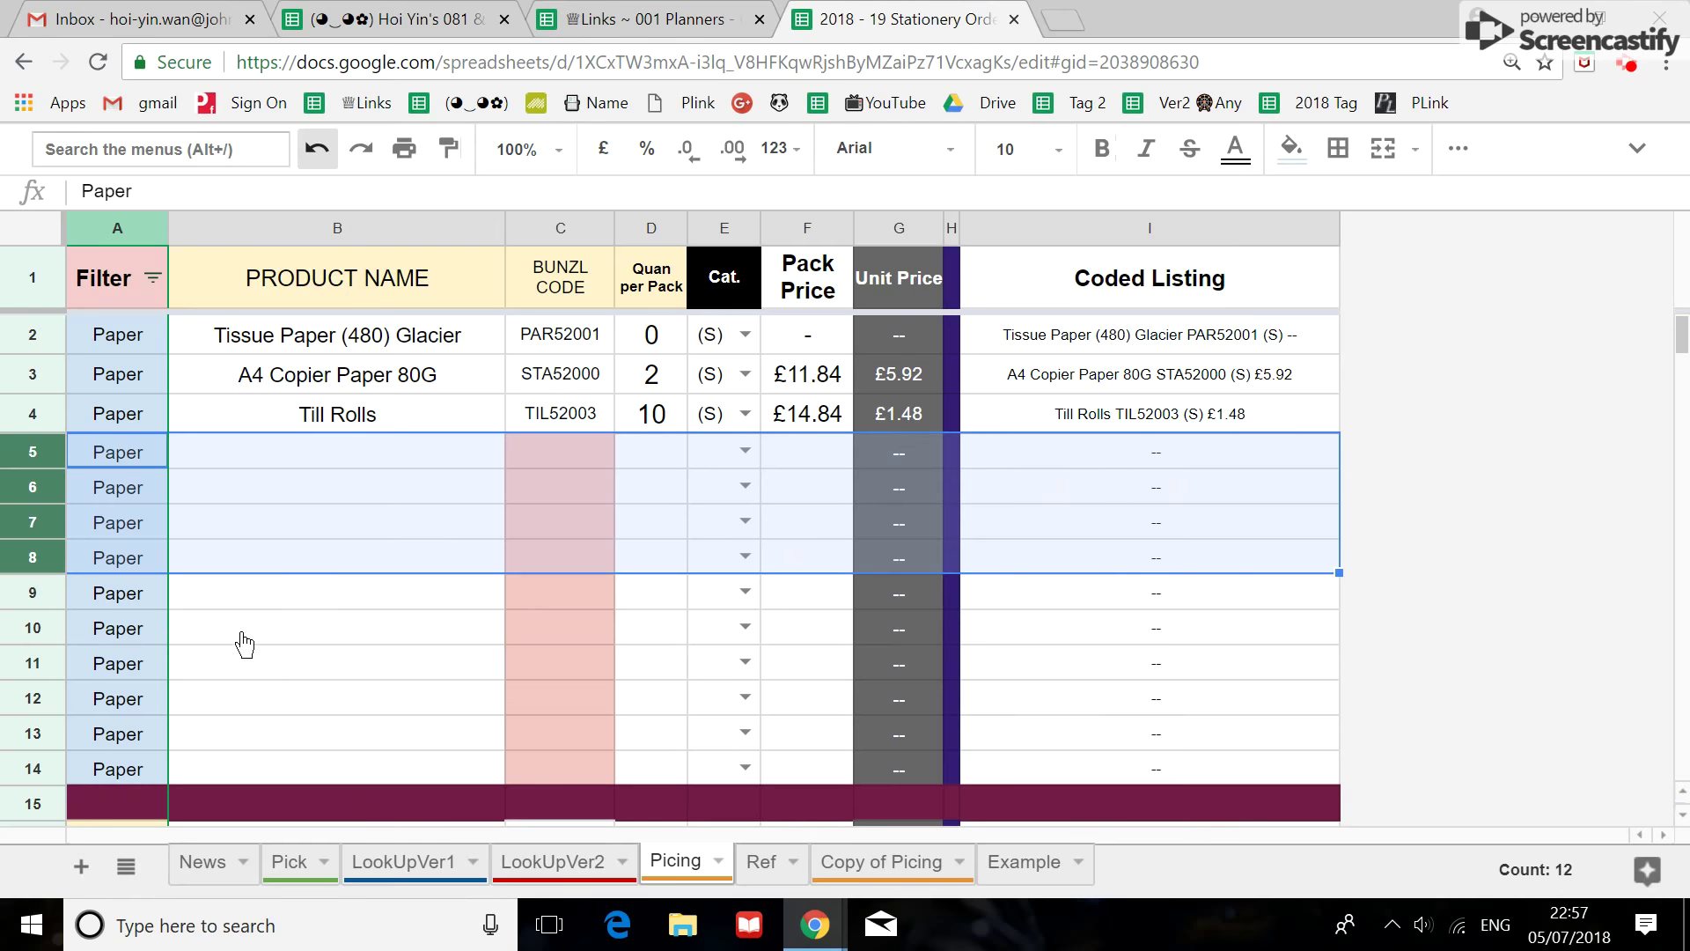
pyautogui.click(388, 651)
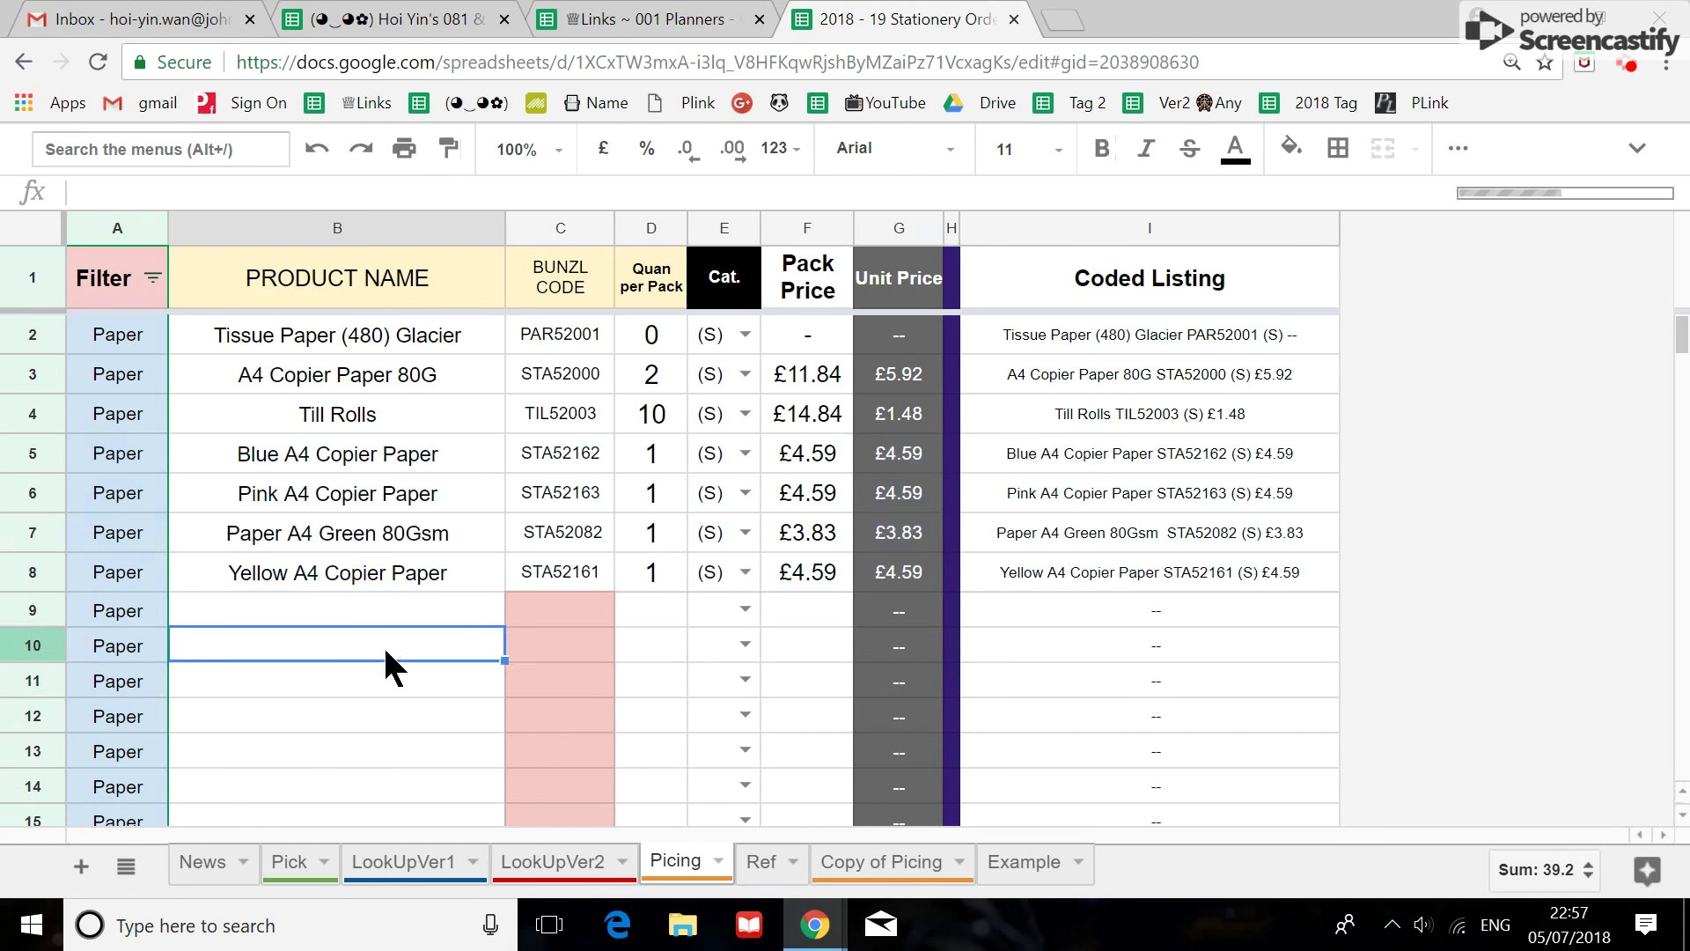
pyautogui.scroll(-5, 387, 651)
pyautogui.scroll(-12, 390, 651)
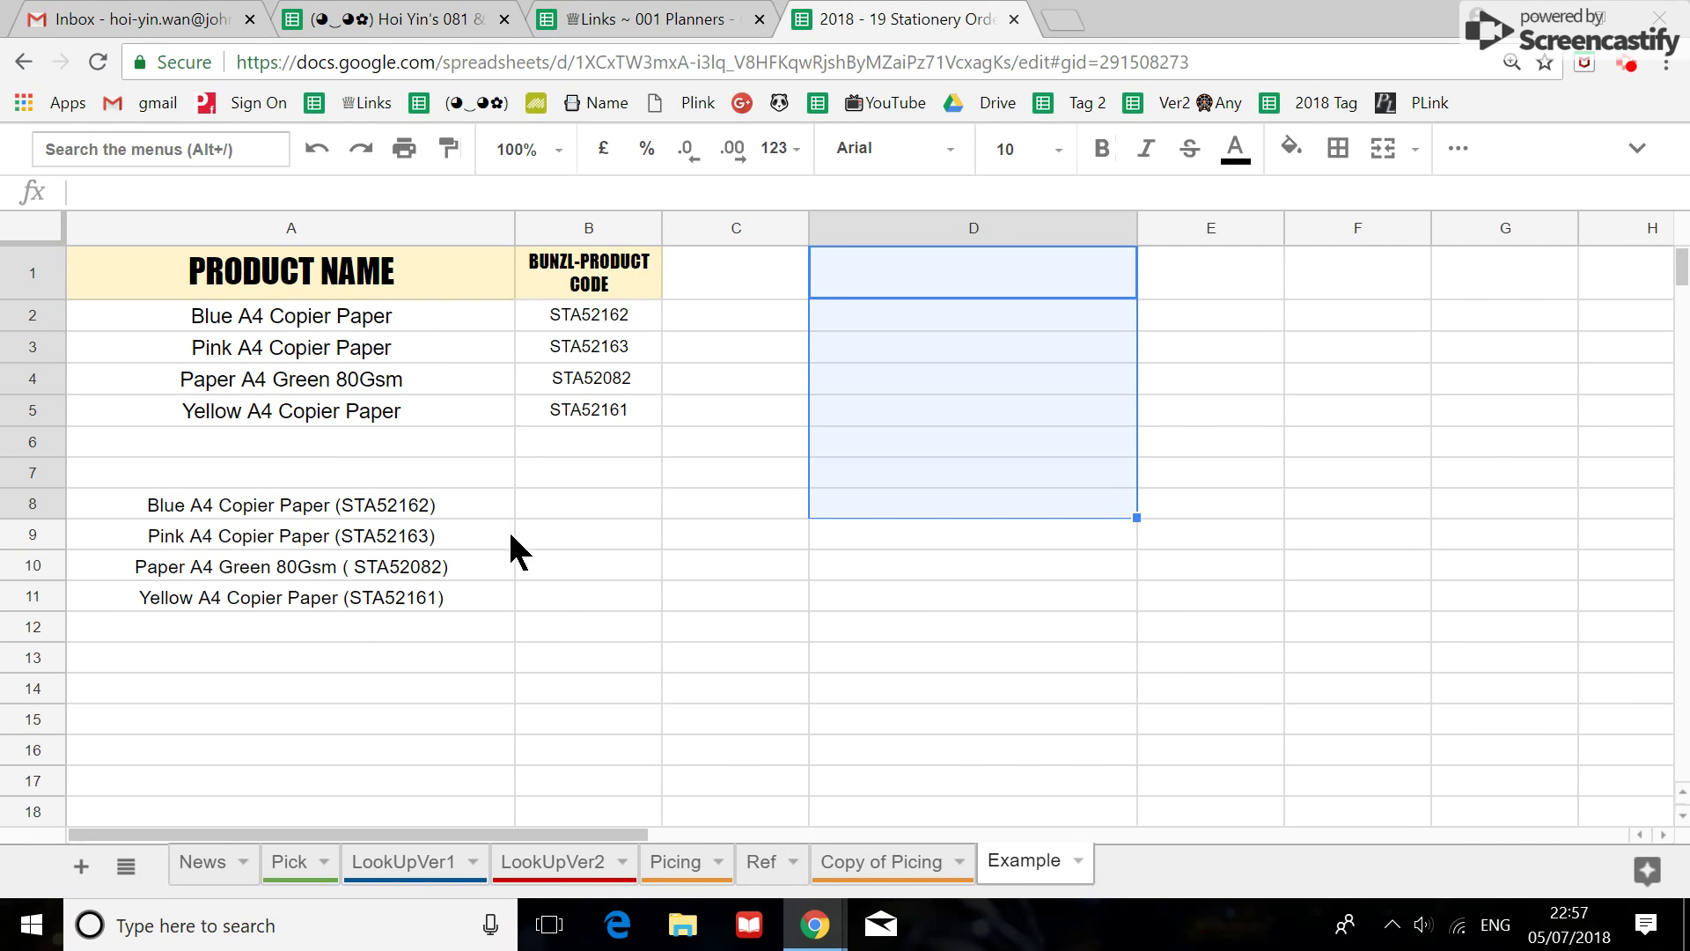
# Copy the four bracketed-code paper names in A8:A11 on the Example sheet, then return to Picing.
pyautogui.click(462, 510)
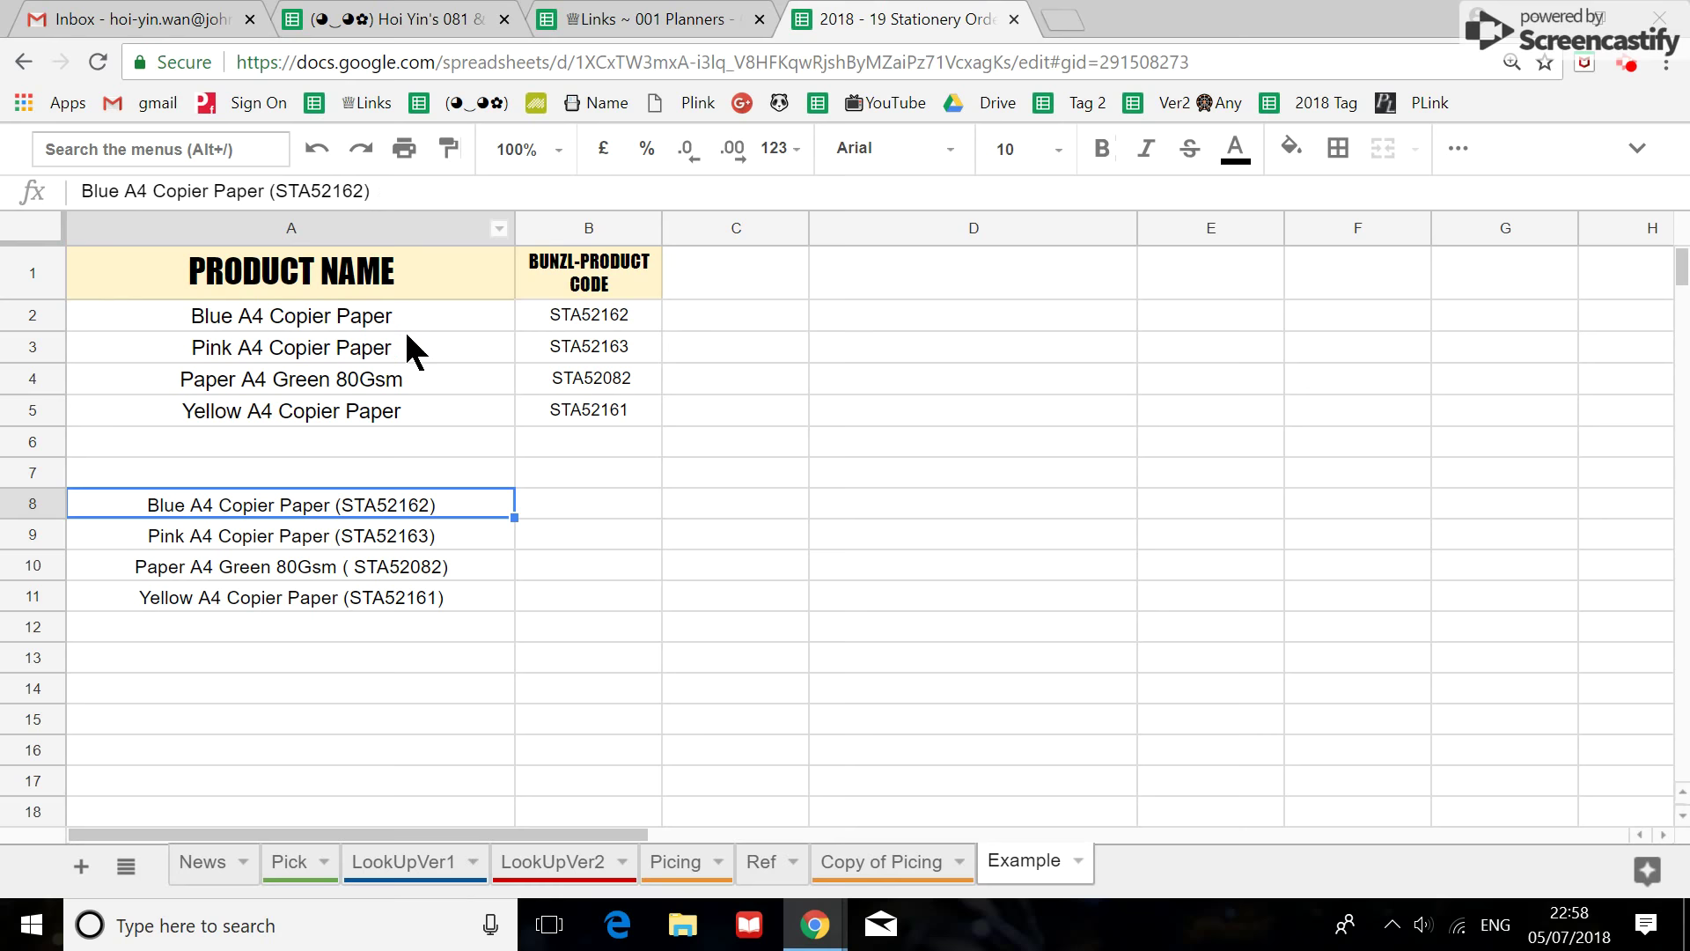
pyautogui.moveTo(484, 489); pyautogui.dragTo(495, 589)
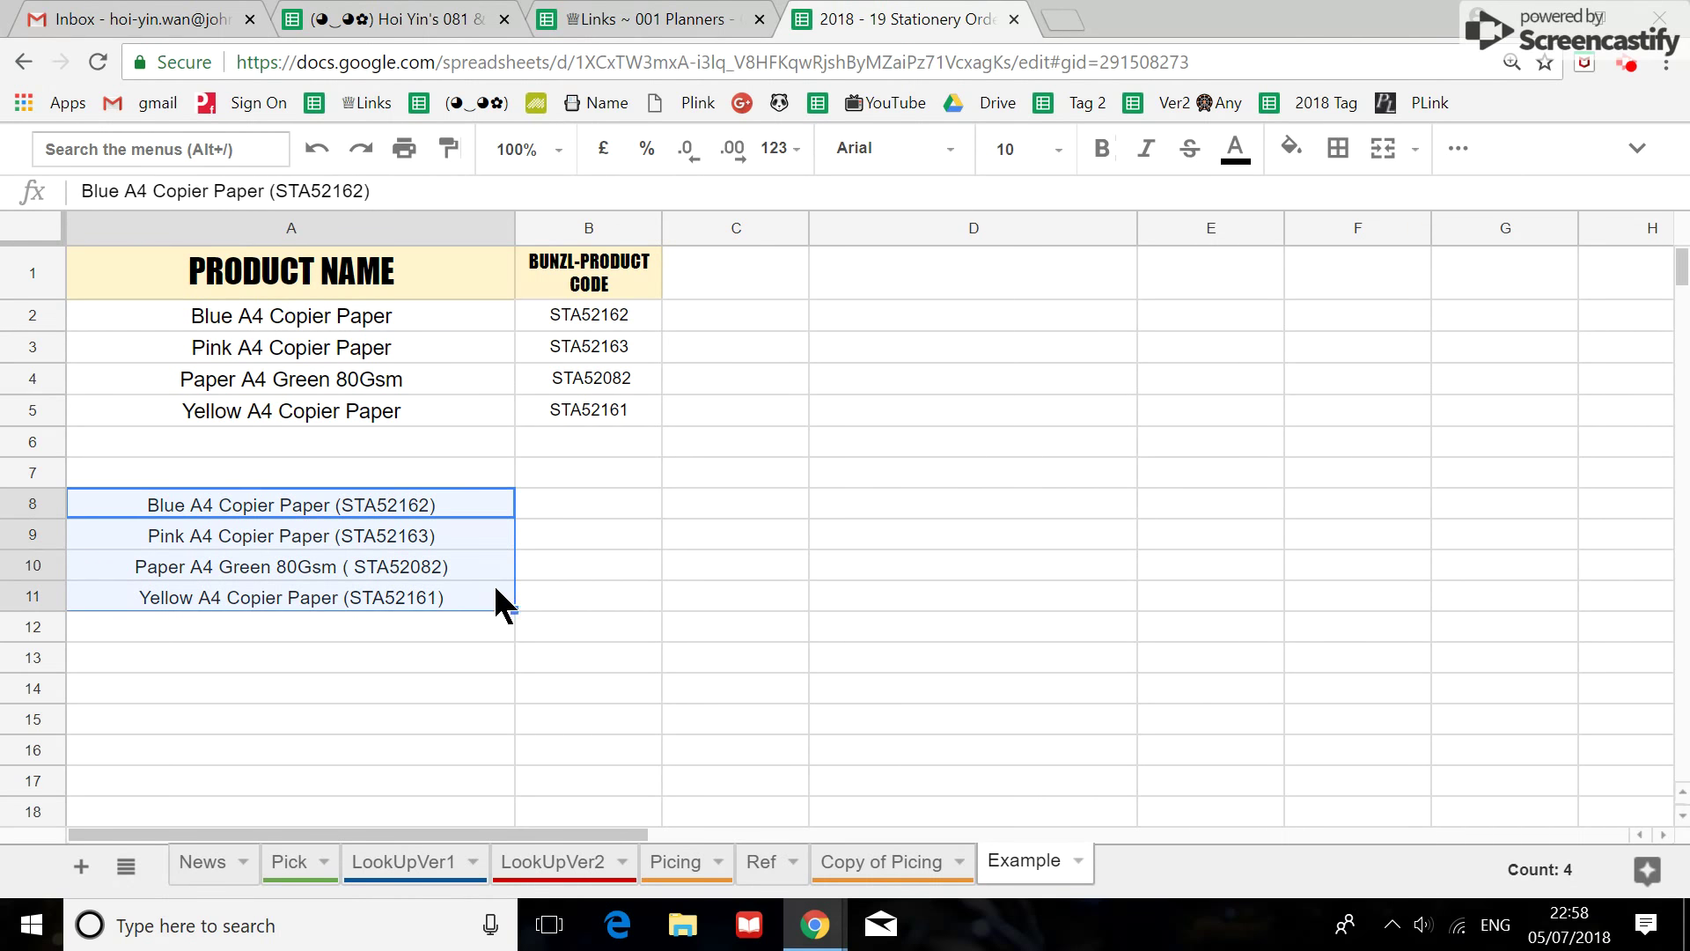
pyautogui.hotkey('ctrl', 'c')
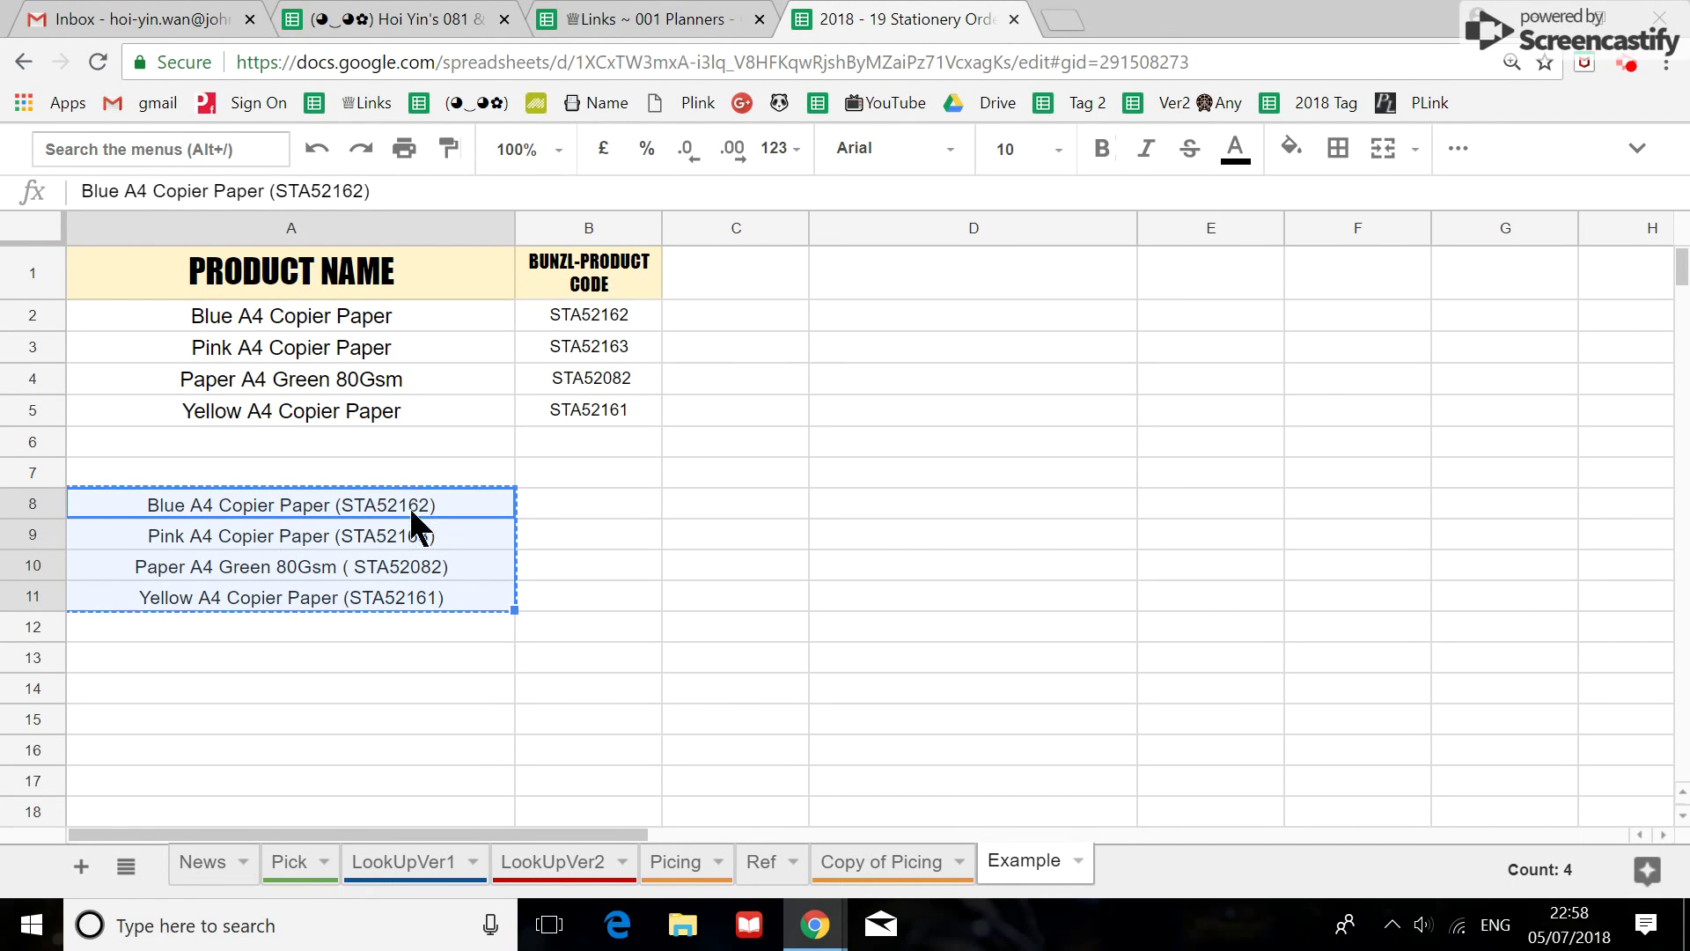
pyautogui.click(684, 871)
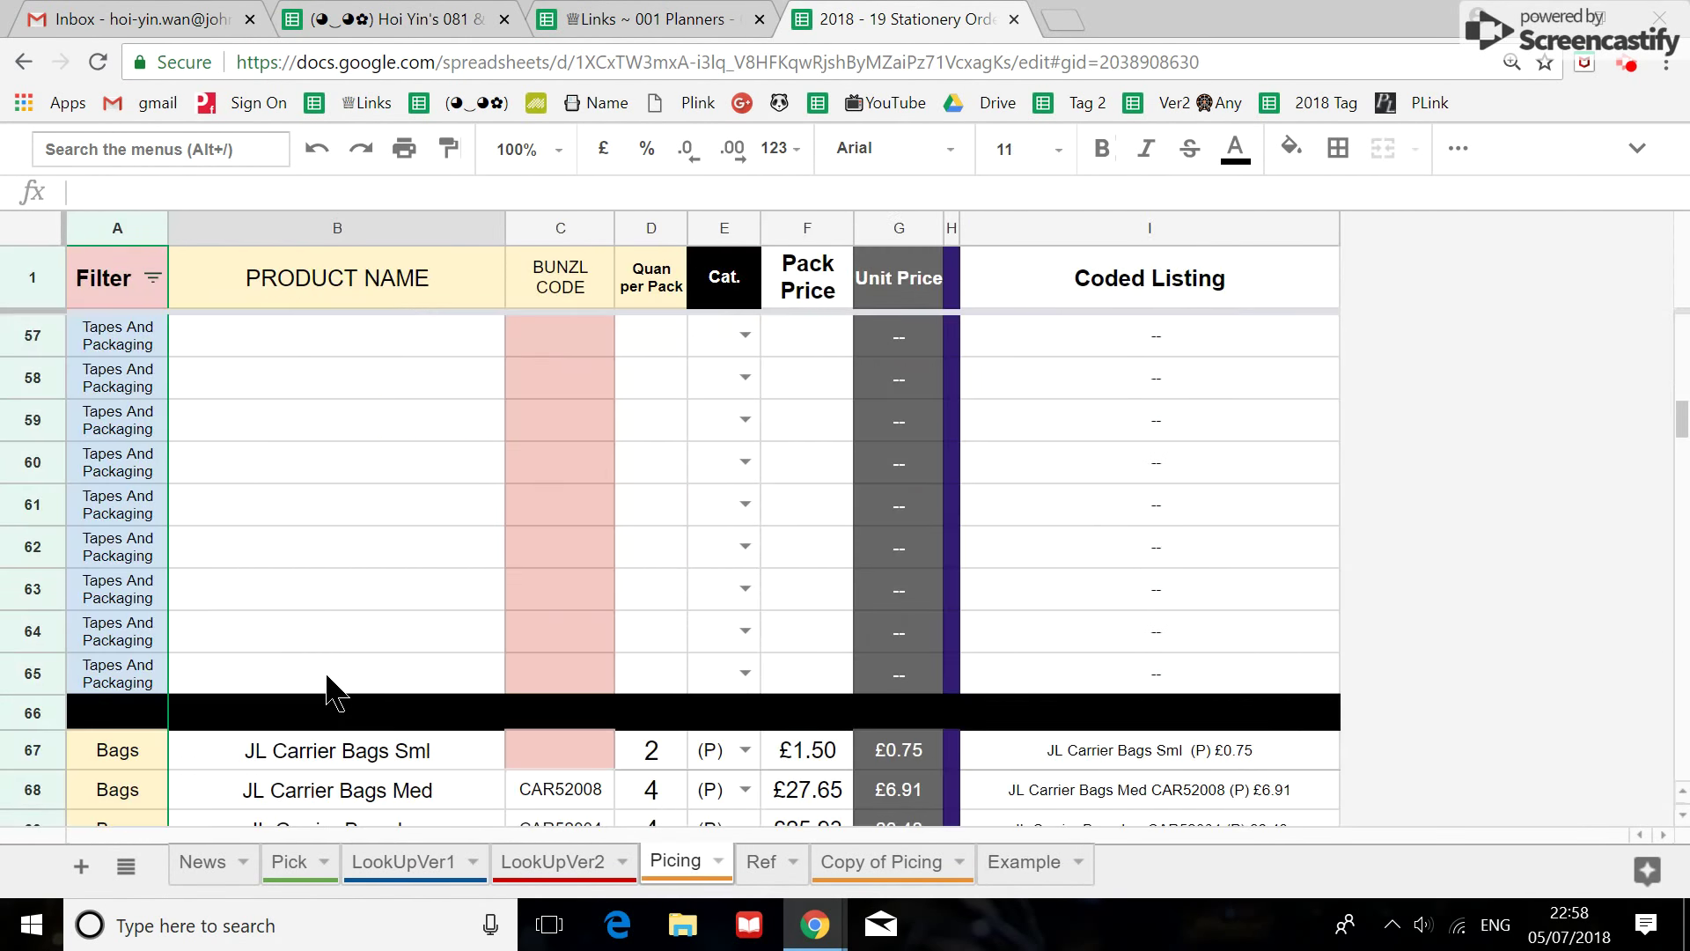
# Paste the four paper names into B10:B13 and enter quantity 1 in D10:D13.
pyautogui.scroll(20, 211, 449)
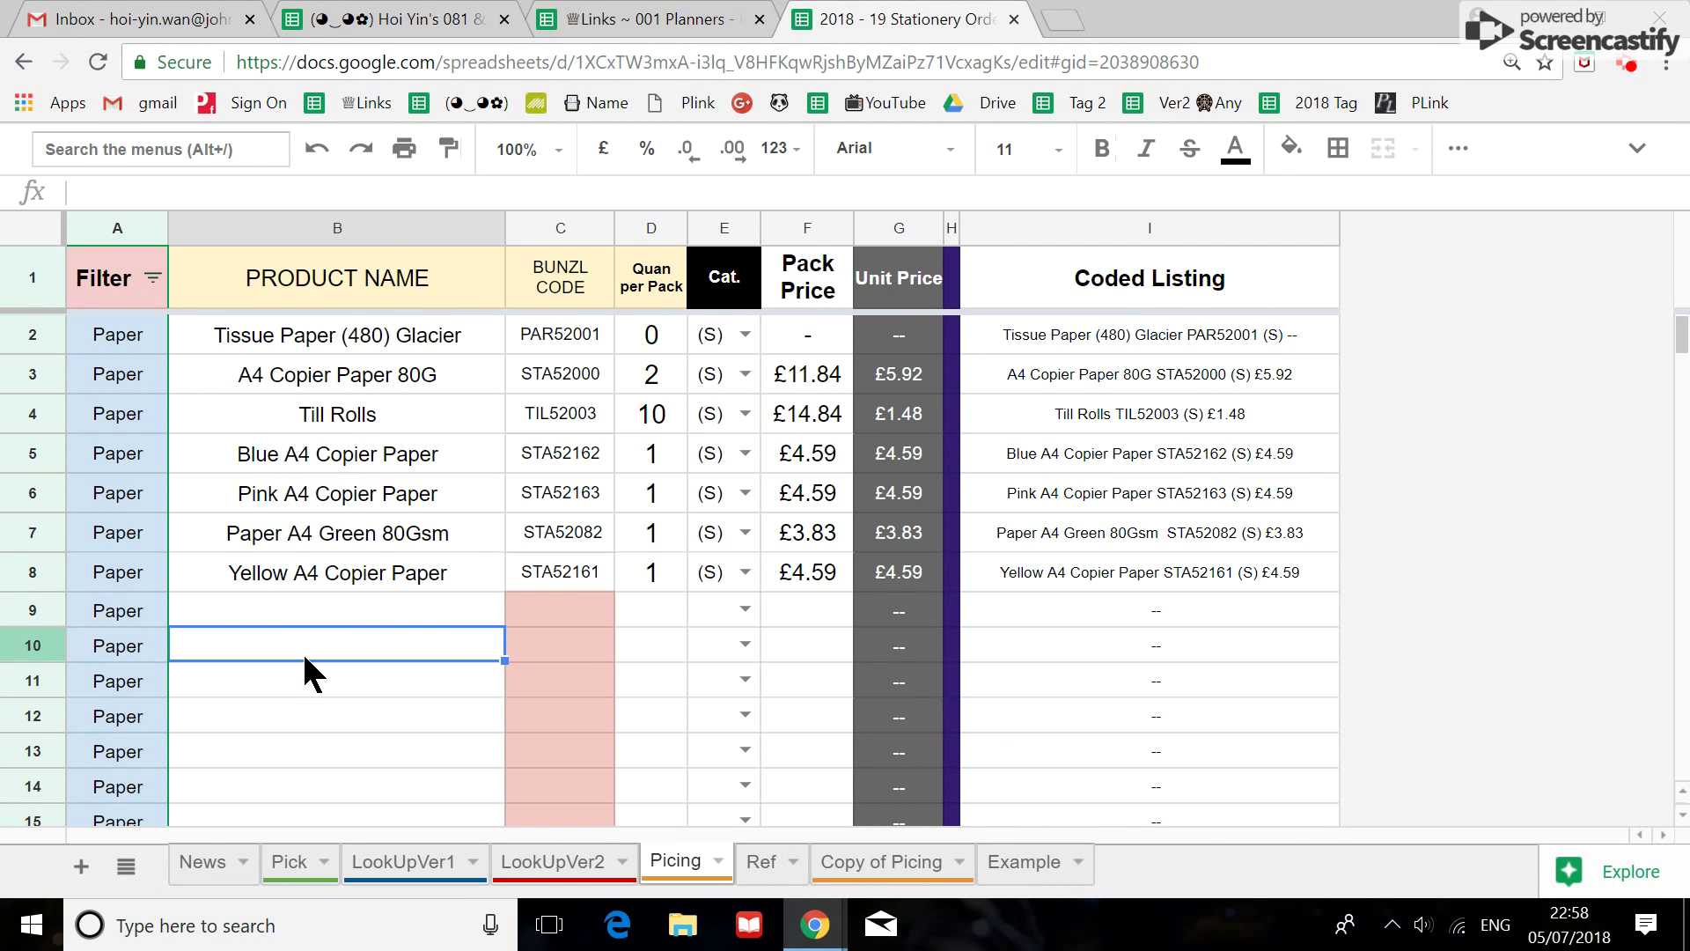
pyautogui.hotkey('ctrl', 'v')
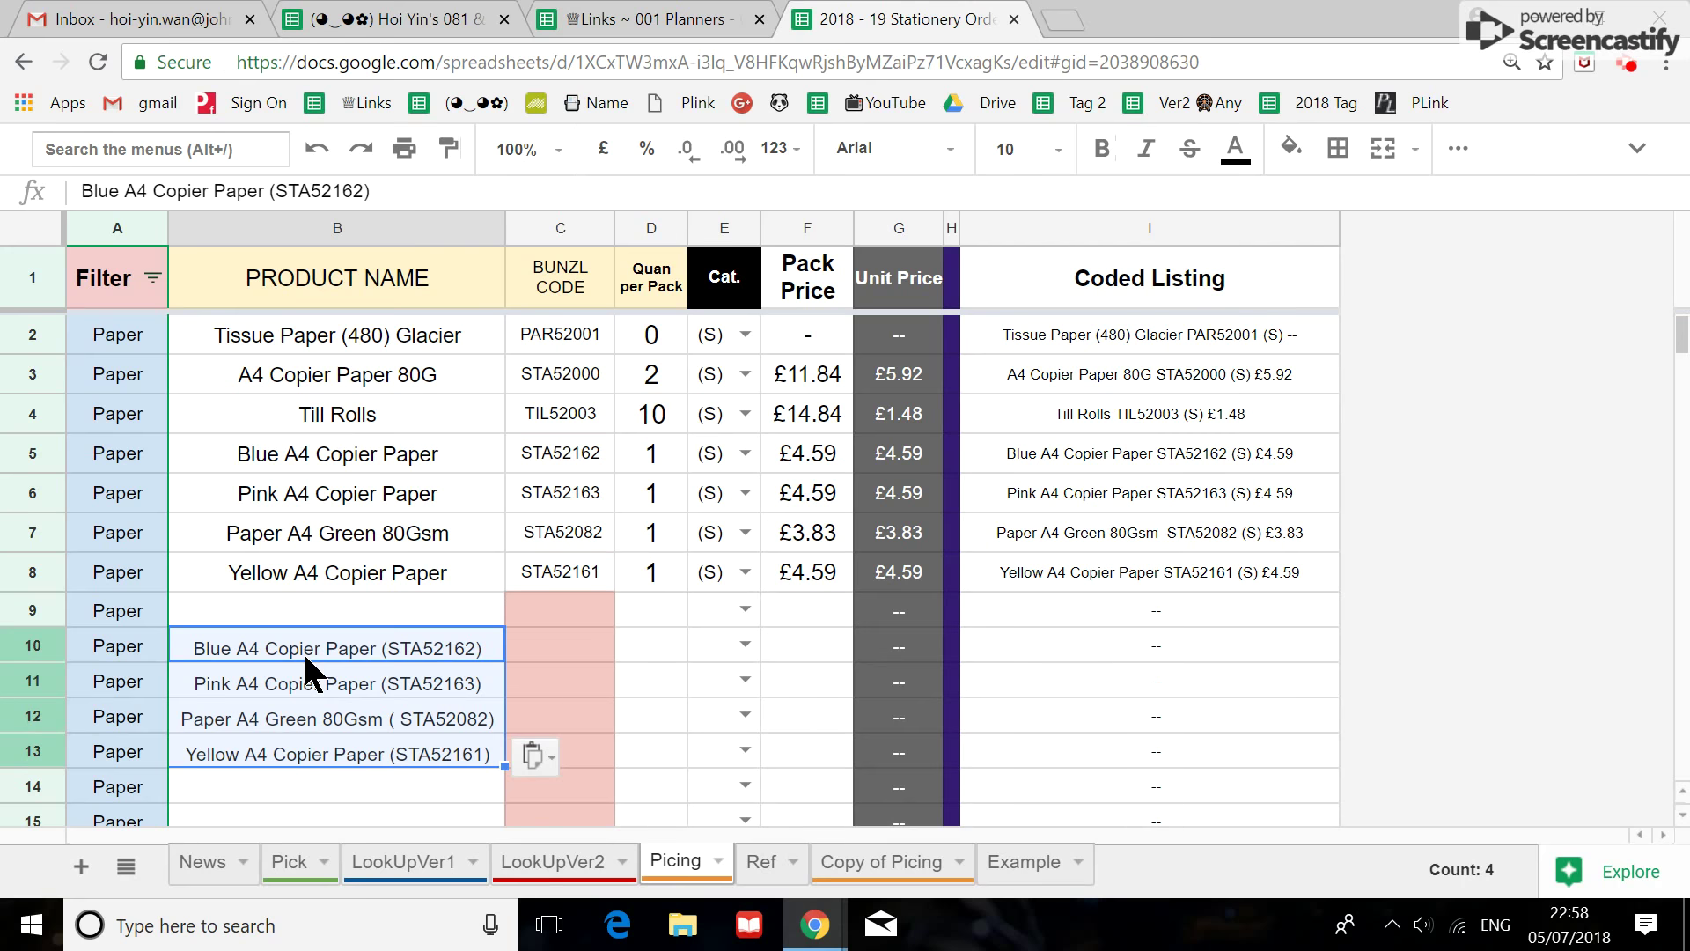
pyautogui.click(641, 642)
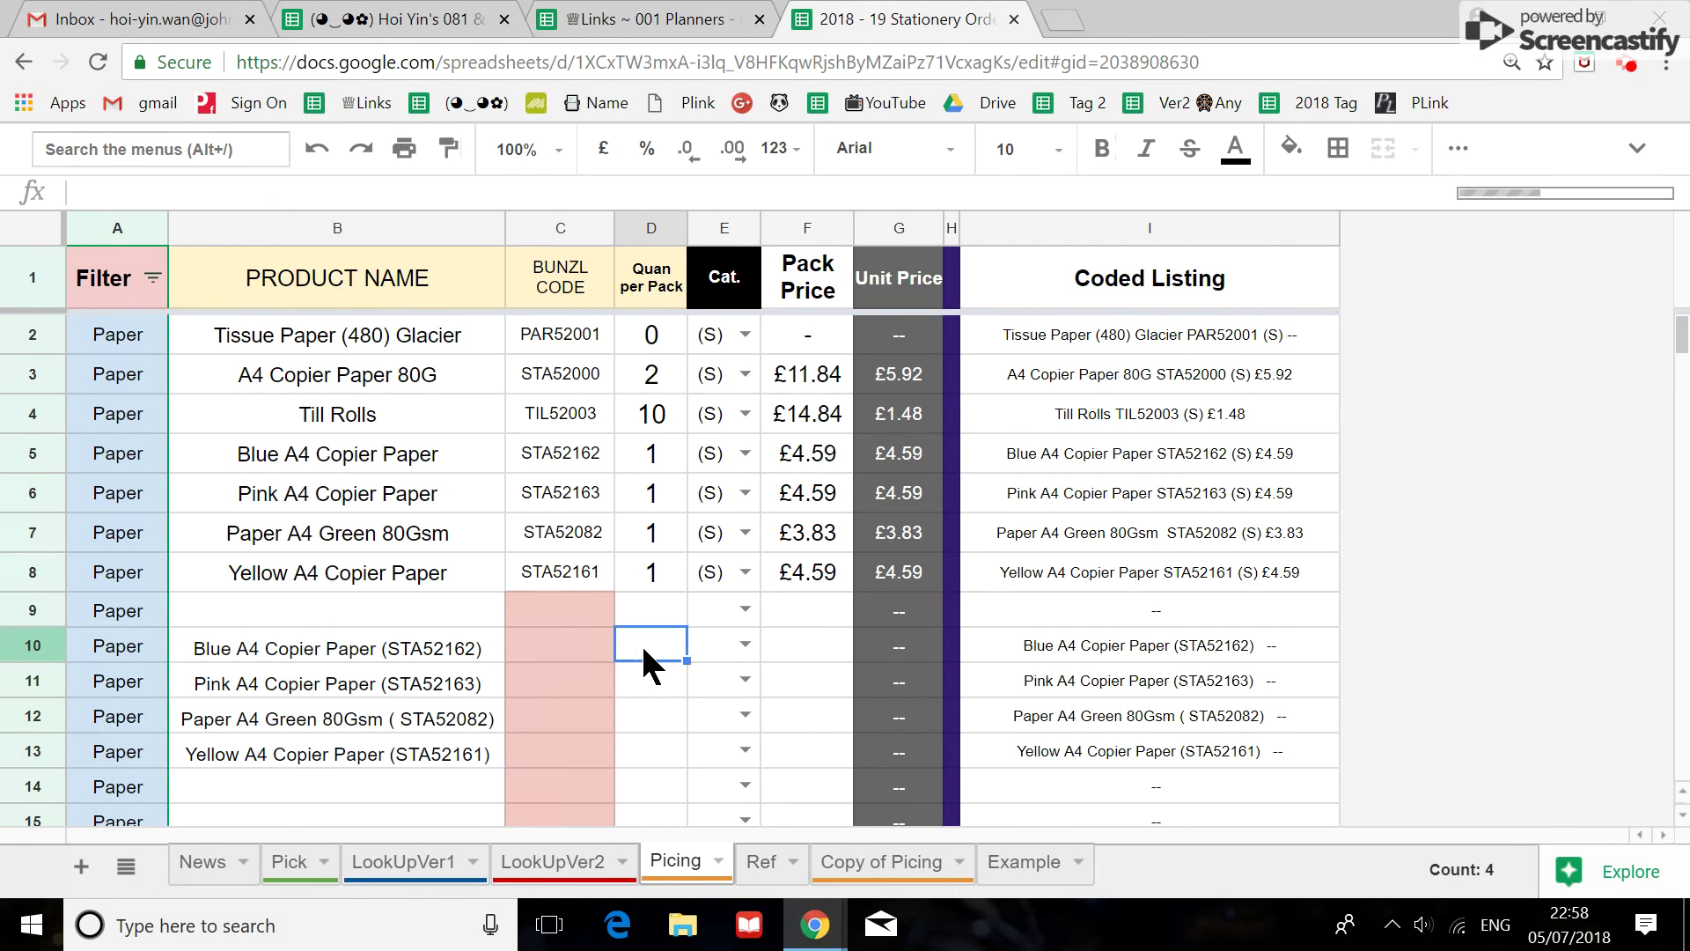
pyautogui.write('1')
pyautogui.press('Return')
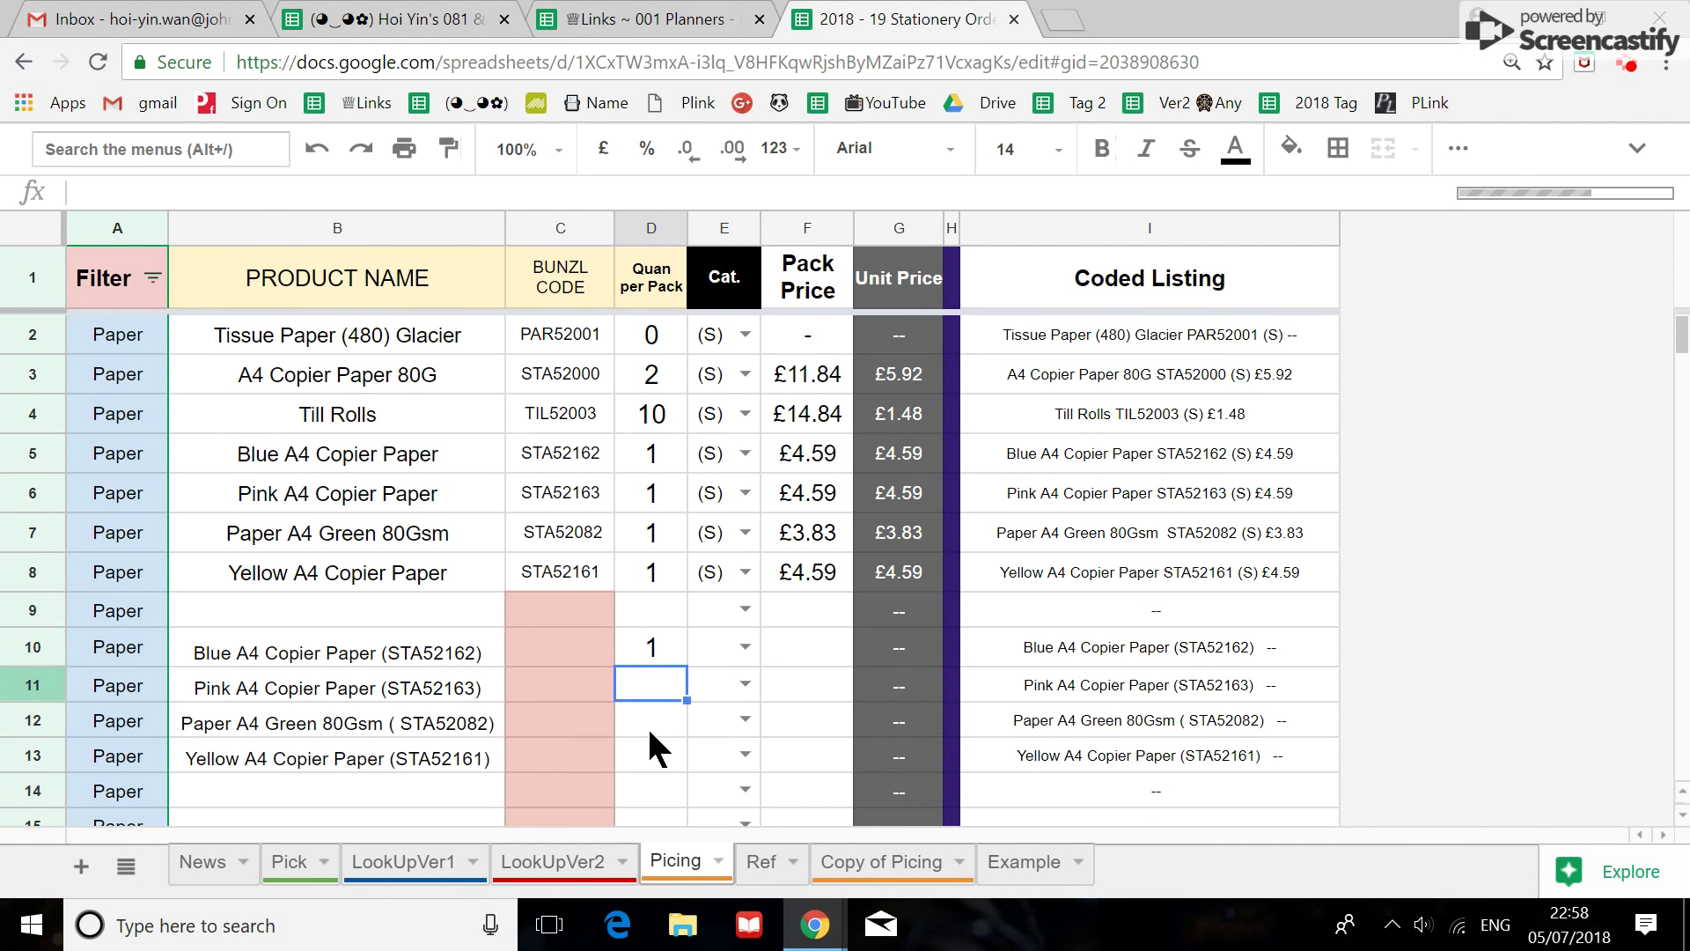
pyautogui.write('1')
pyautogui.press('Return')
pyautogui.write('1')
pyautogui.press('Return')
pyautogui.write('1')
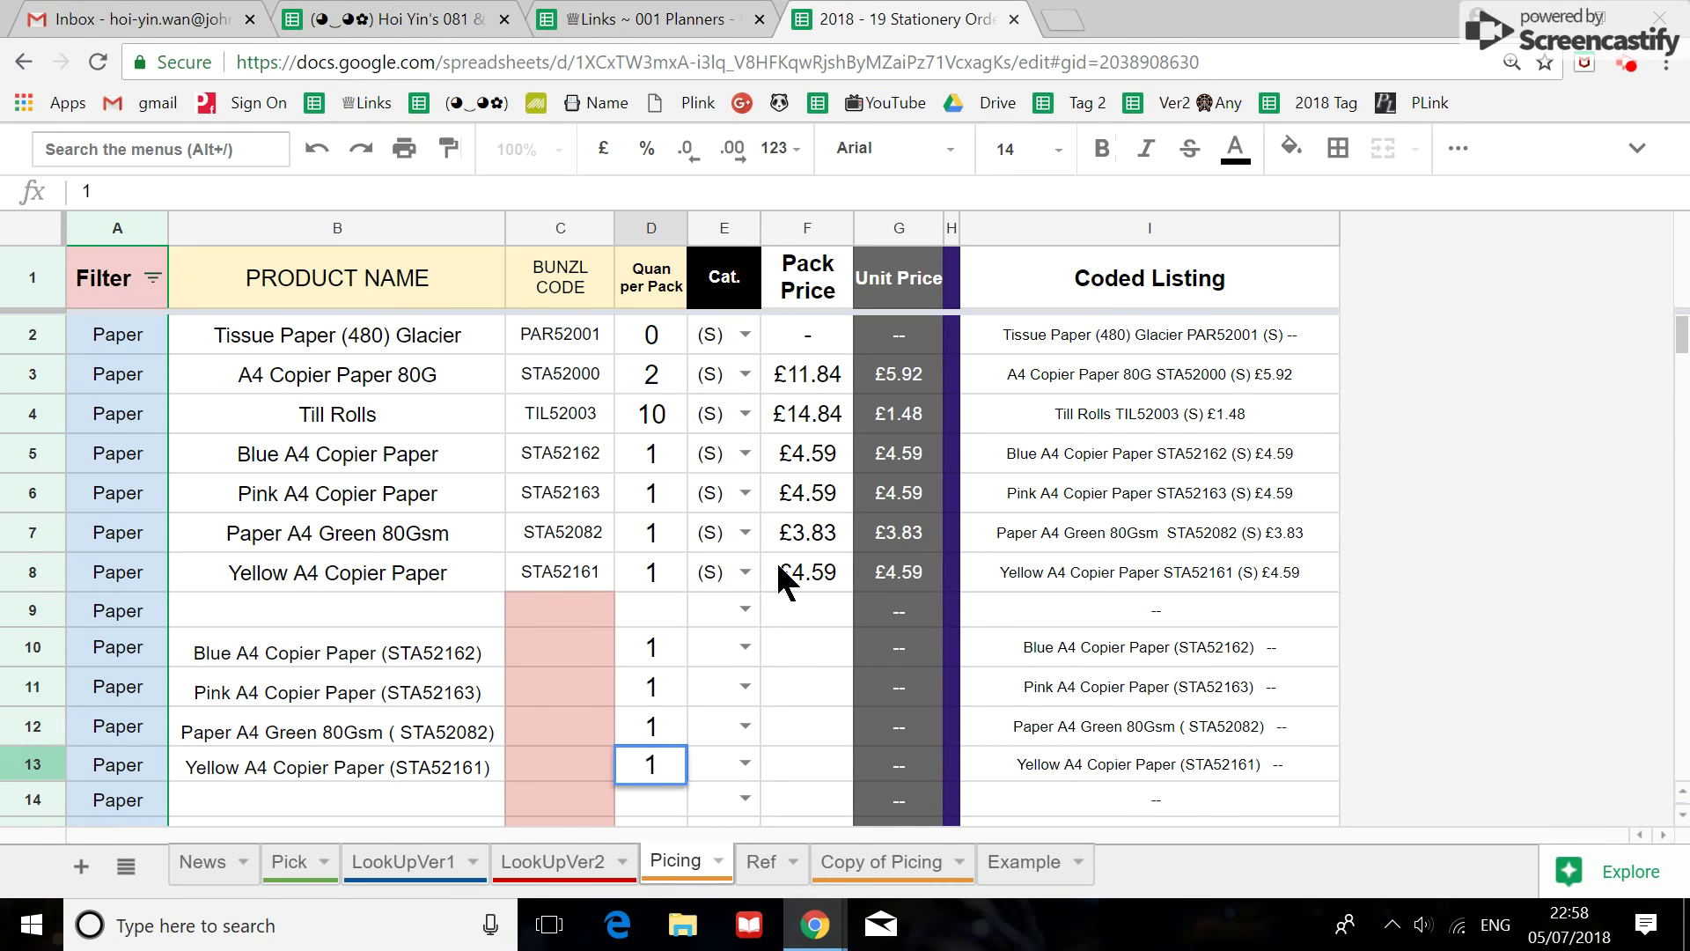
# Copy the F5:F8 pack prices into F10:F13 and fill E10:E13 with the (S) category.
pyautogui.moveTo(801, 536); pyautogui.dragTo(801, 568)
pyautogui.hotkey('ctrl', 'c')
pyautogui.click(794, 628)
pyautogui.hotkey('ctrl', 'v')
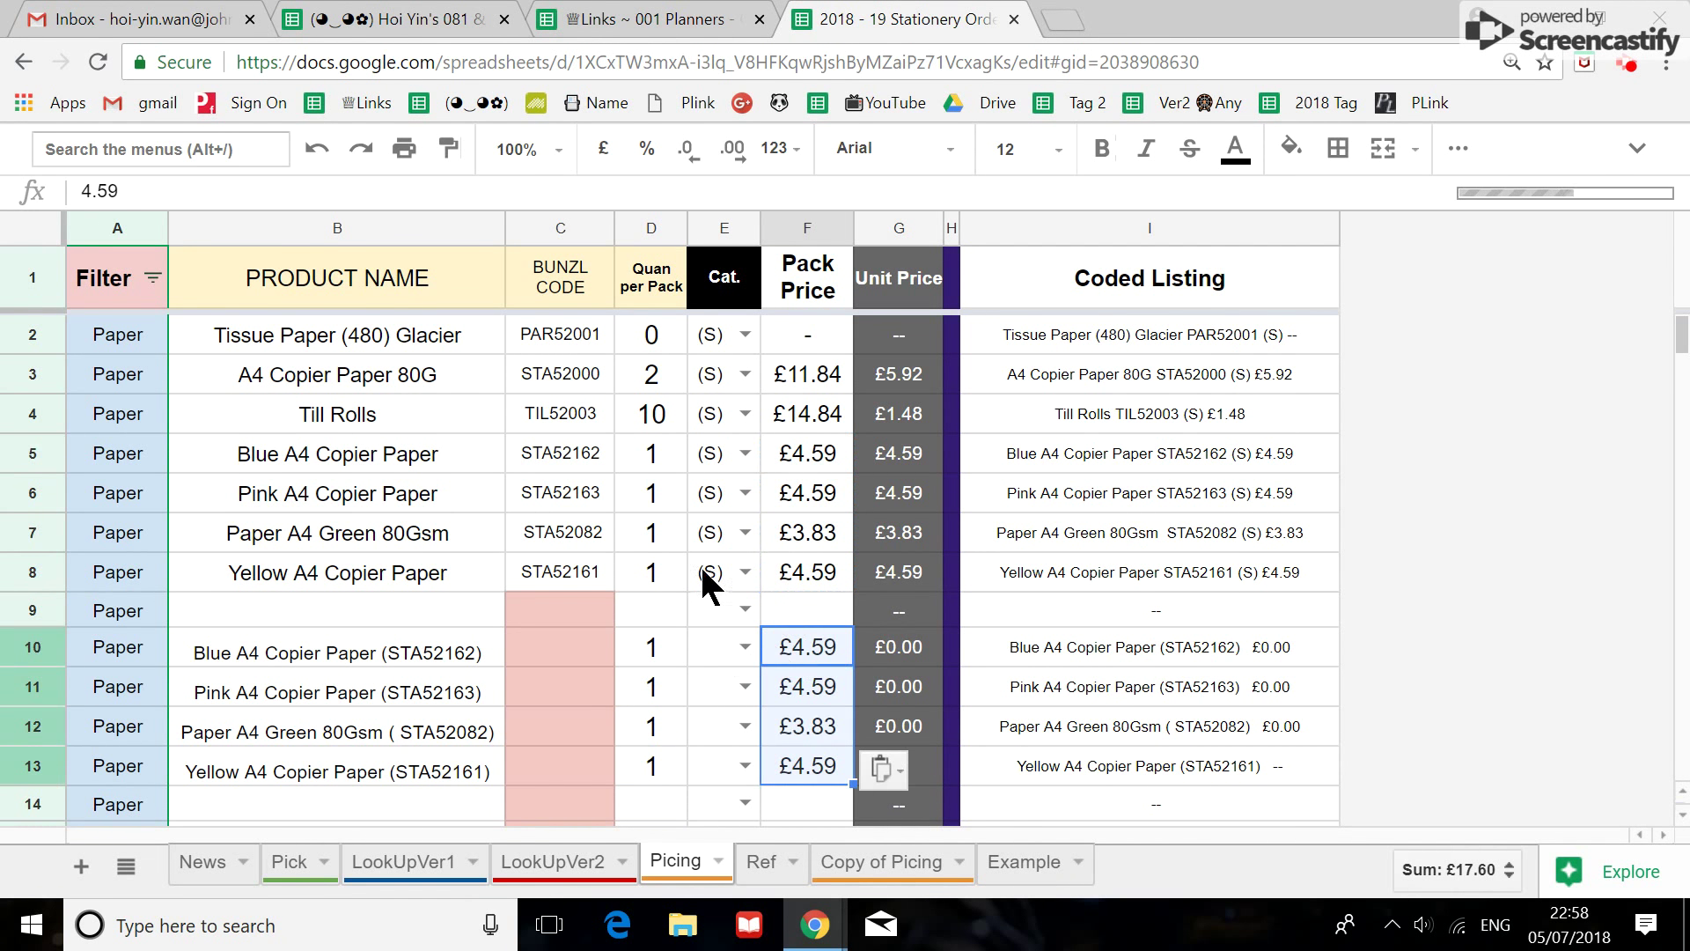
pyautogui.click(701, 570)
pyautogui.hotkey('ctrl', 'c')
pyautogui.click(699, 652)
pyautogui.hotkey('ctrl', 'v')
pyautogui.keyDown('shift'); pyautogui.click(748, 774); pyautogui.keyUp('shift')
pyautogui.hotkey('ctrl', 'v')
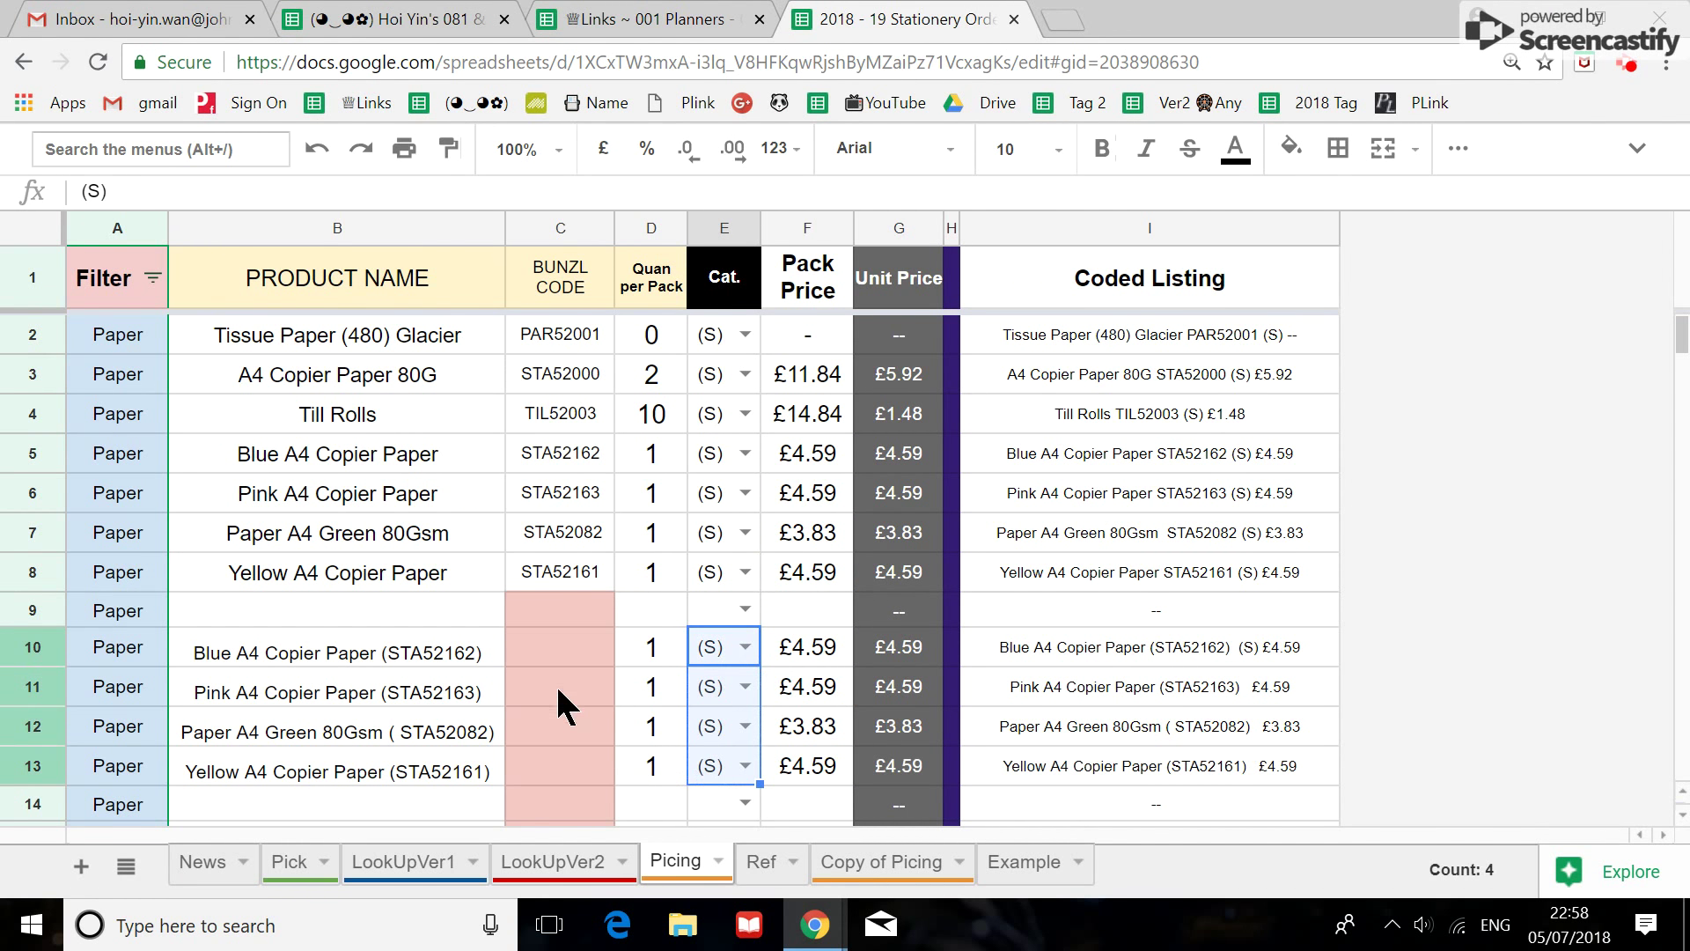
# Compare the Coded Listing formulas in I10 and I5, then zoom the sheet to 150%.
pyautogui.scroll(-1, 520, 668)
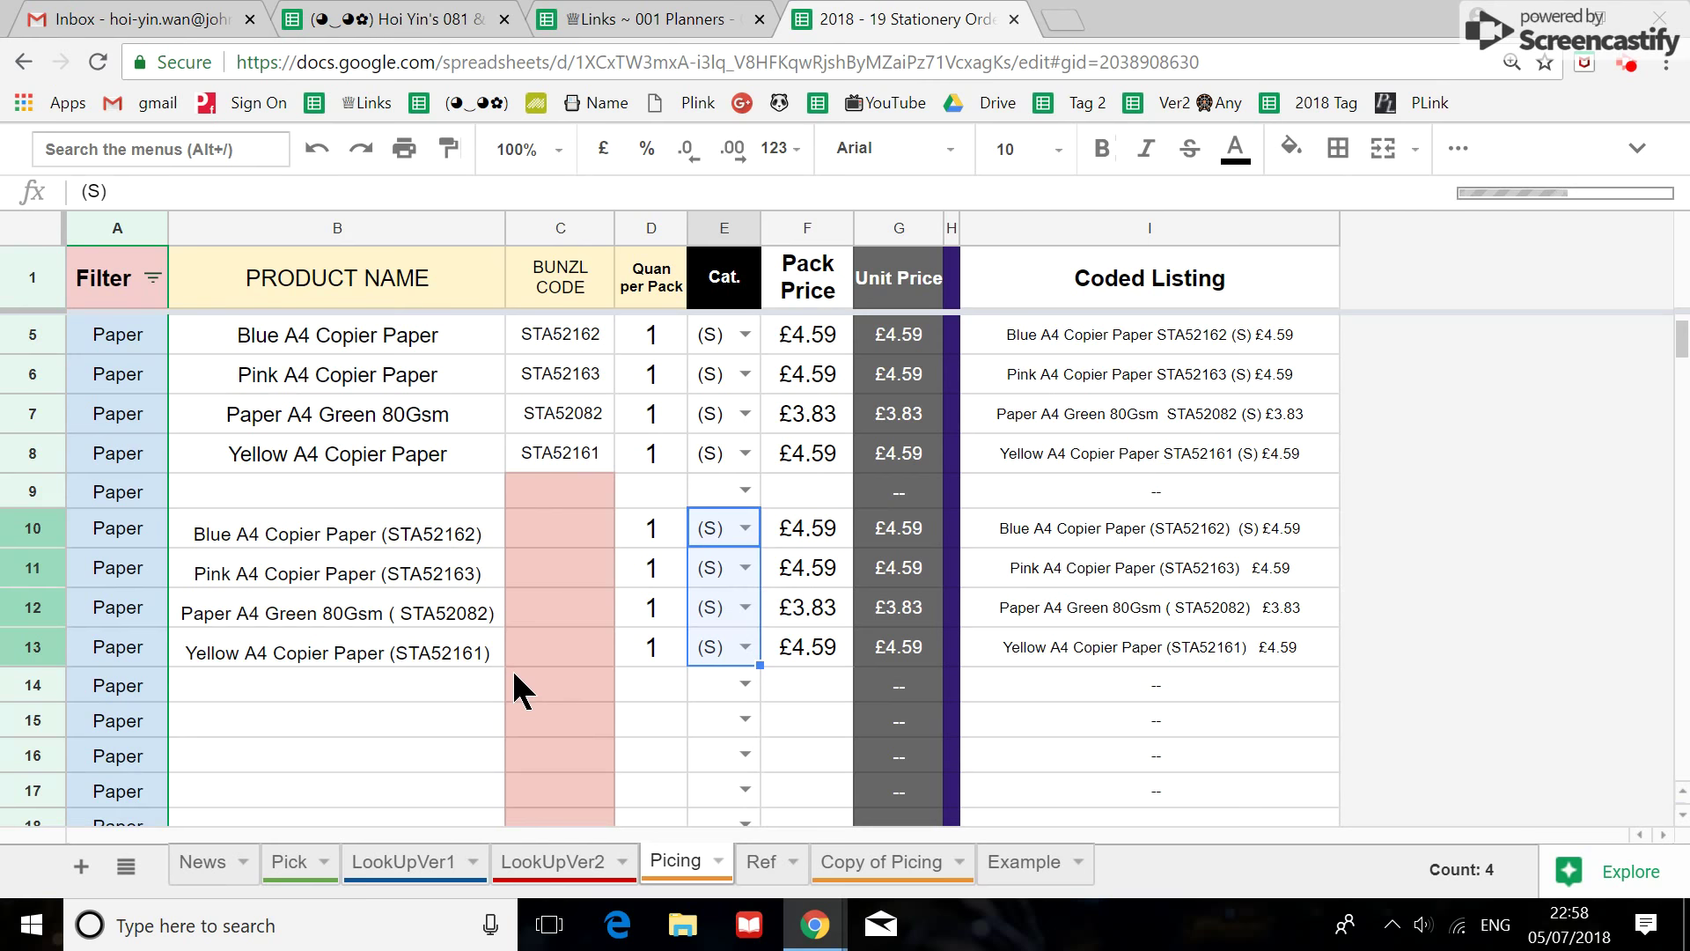
pyautogui.scroll(1, 512, 668)
pyautogui.click(1193, 660)
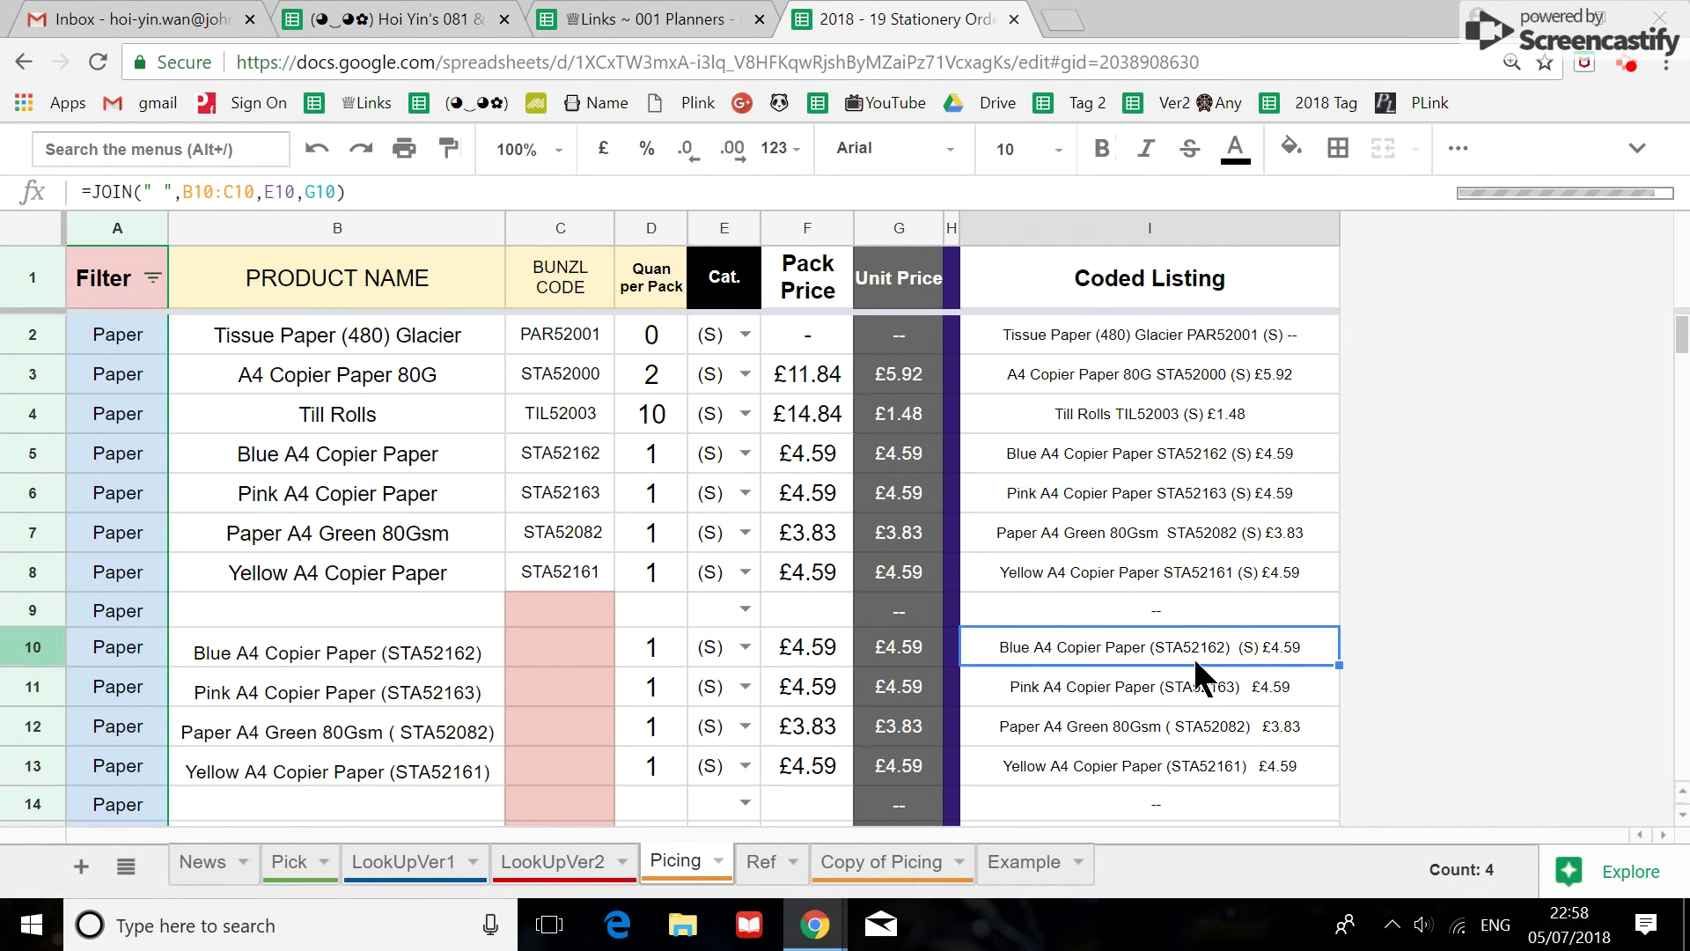
pyautogui.click(1157, 451)
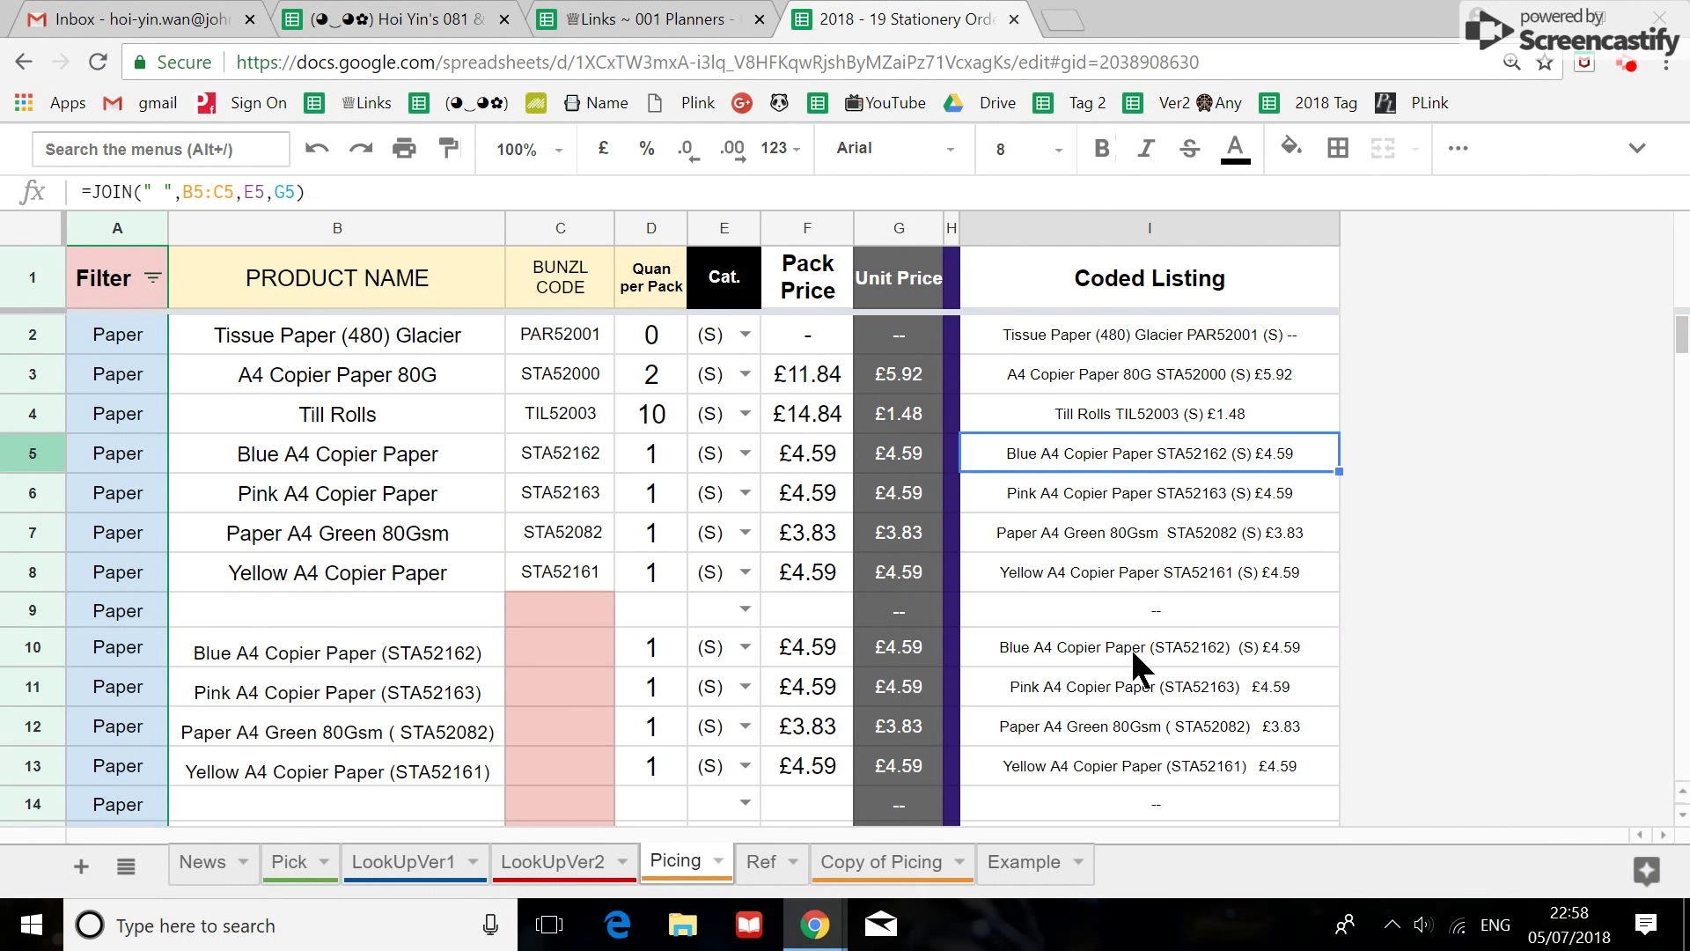
pyautogui.click(1128, 647)
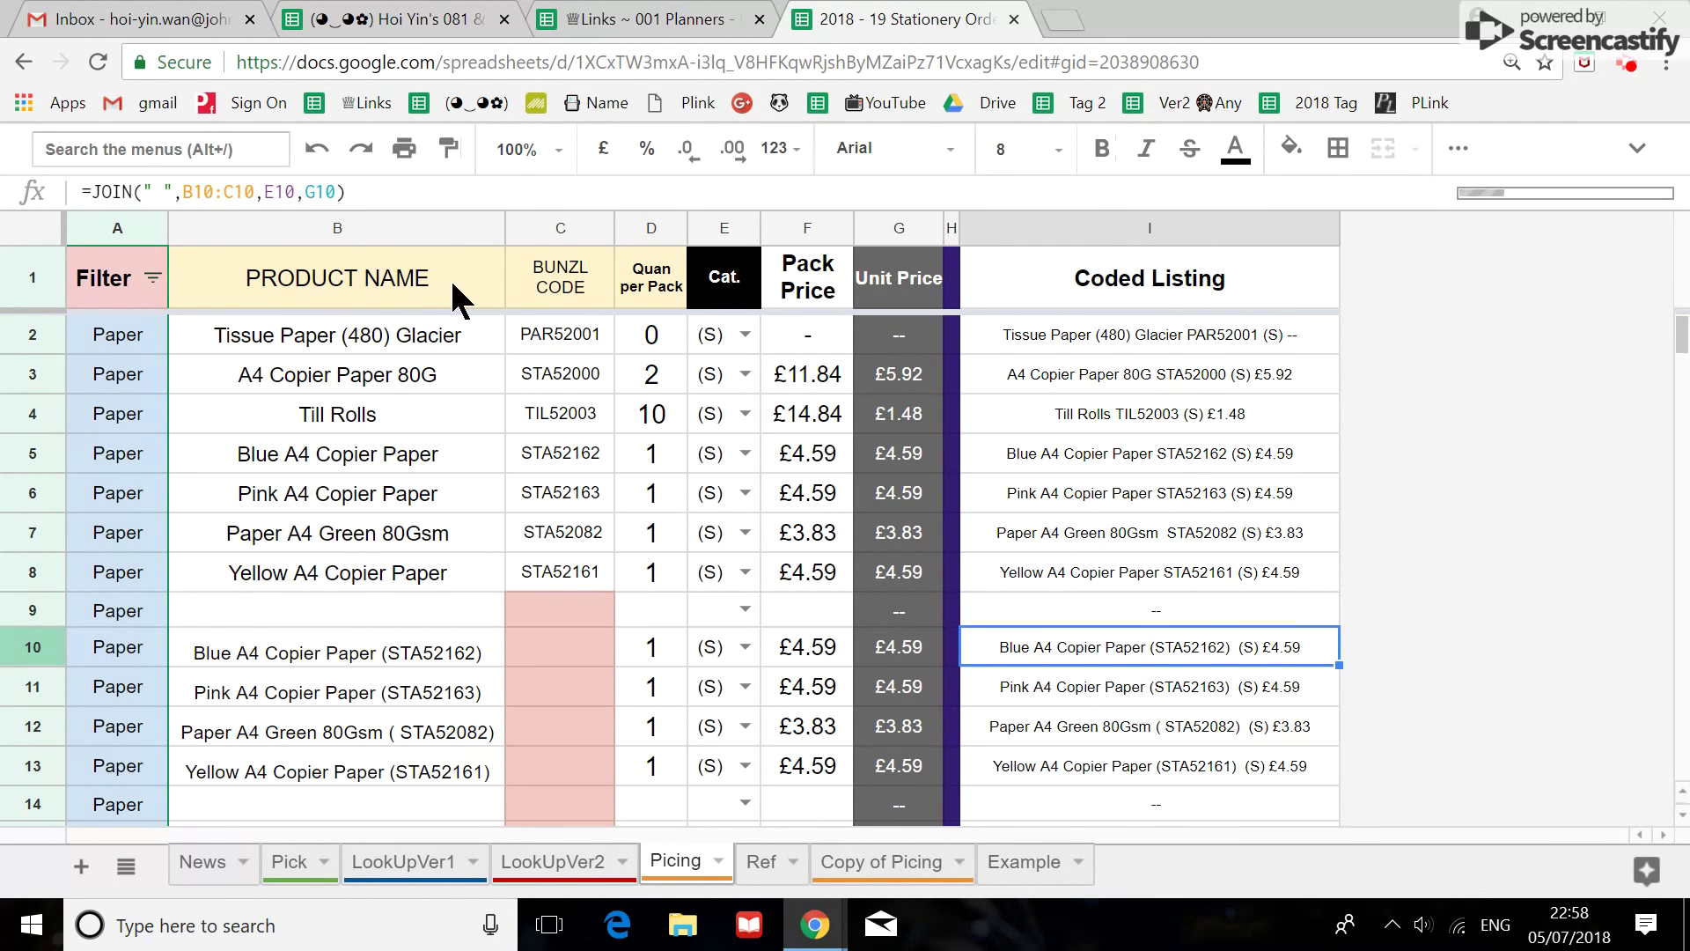
pyautogui.click(519, 150)
pyautogui.click(563, 397)
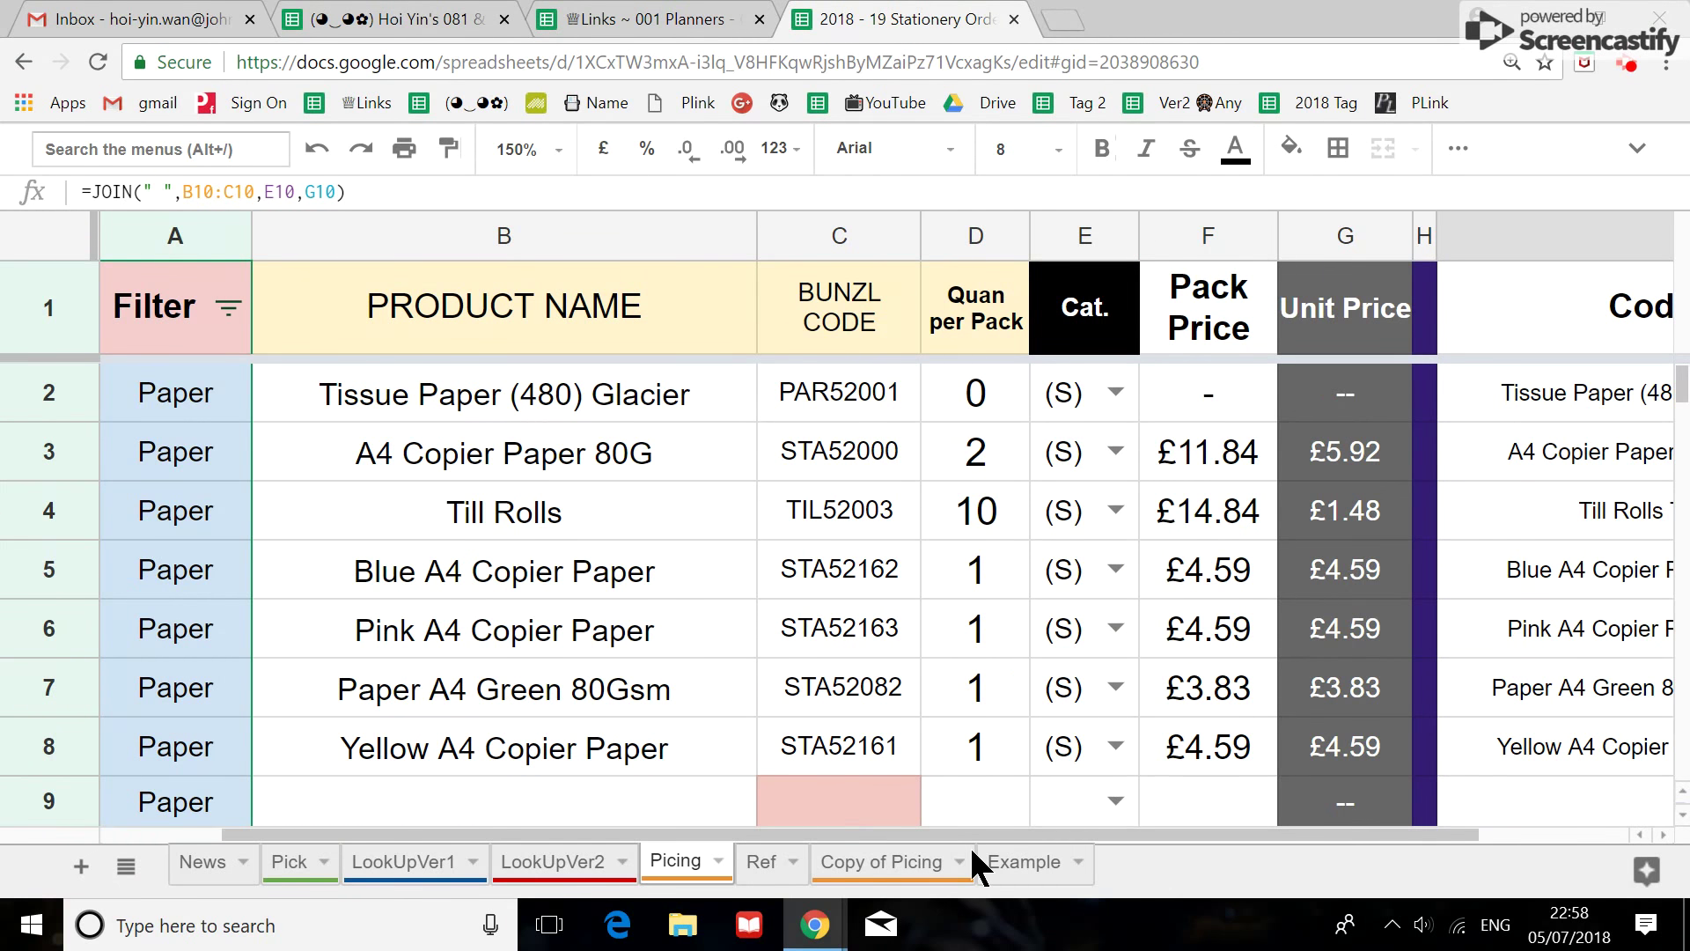
# Scroll to rows 7–14 and check the Coded Listing entries in I5 and I10–I12.
pyautogui.hscroll(4, 969, 818)
pyautogui.hscroll(-2, 1039, 818)
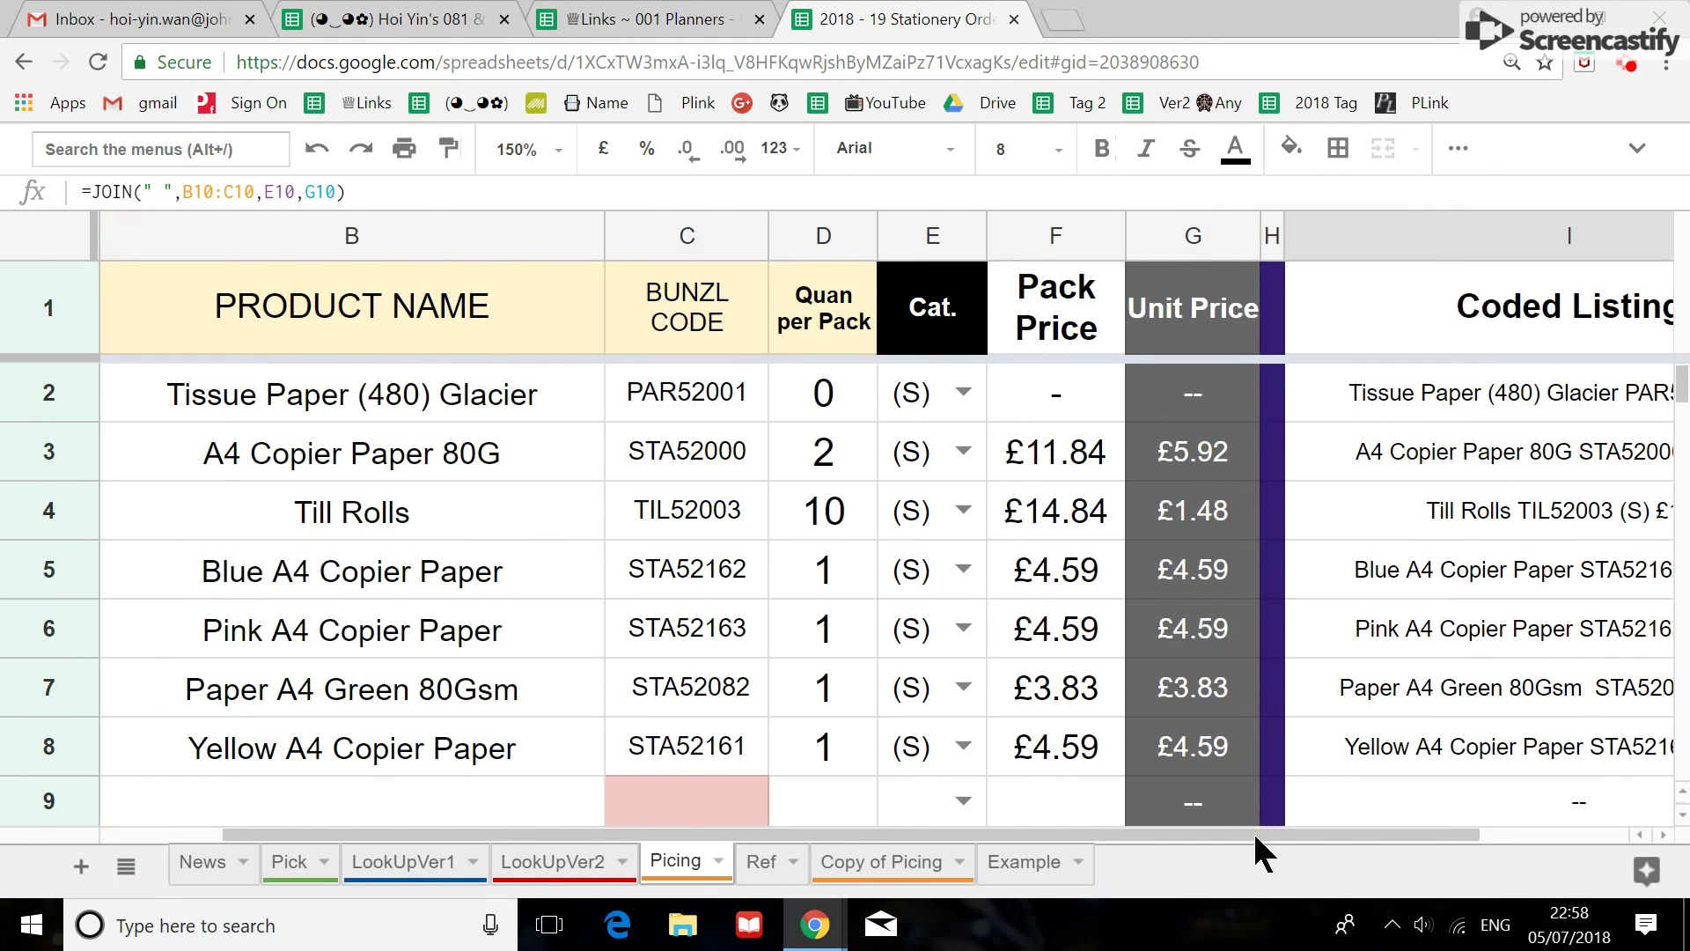
pyautogui.moveTo(1255, 835); pyautogui.dragTo(1325, 834)
pyautogui.scroll(-2, 1071, 652)
pyautogui.scroll(1, 1070, 652)
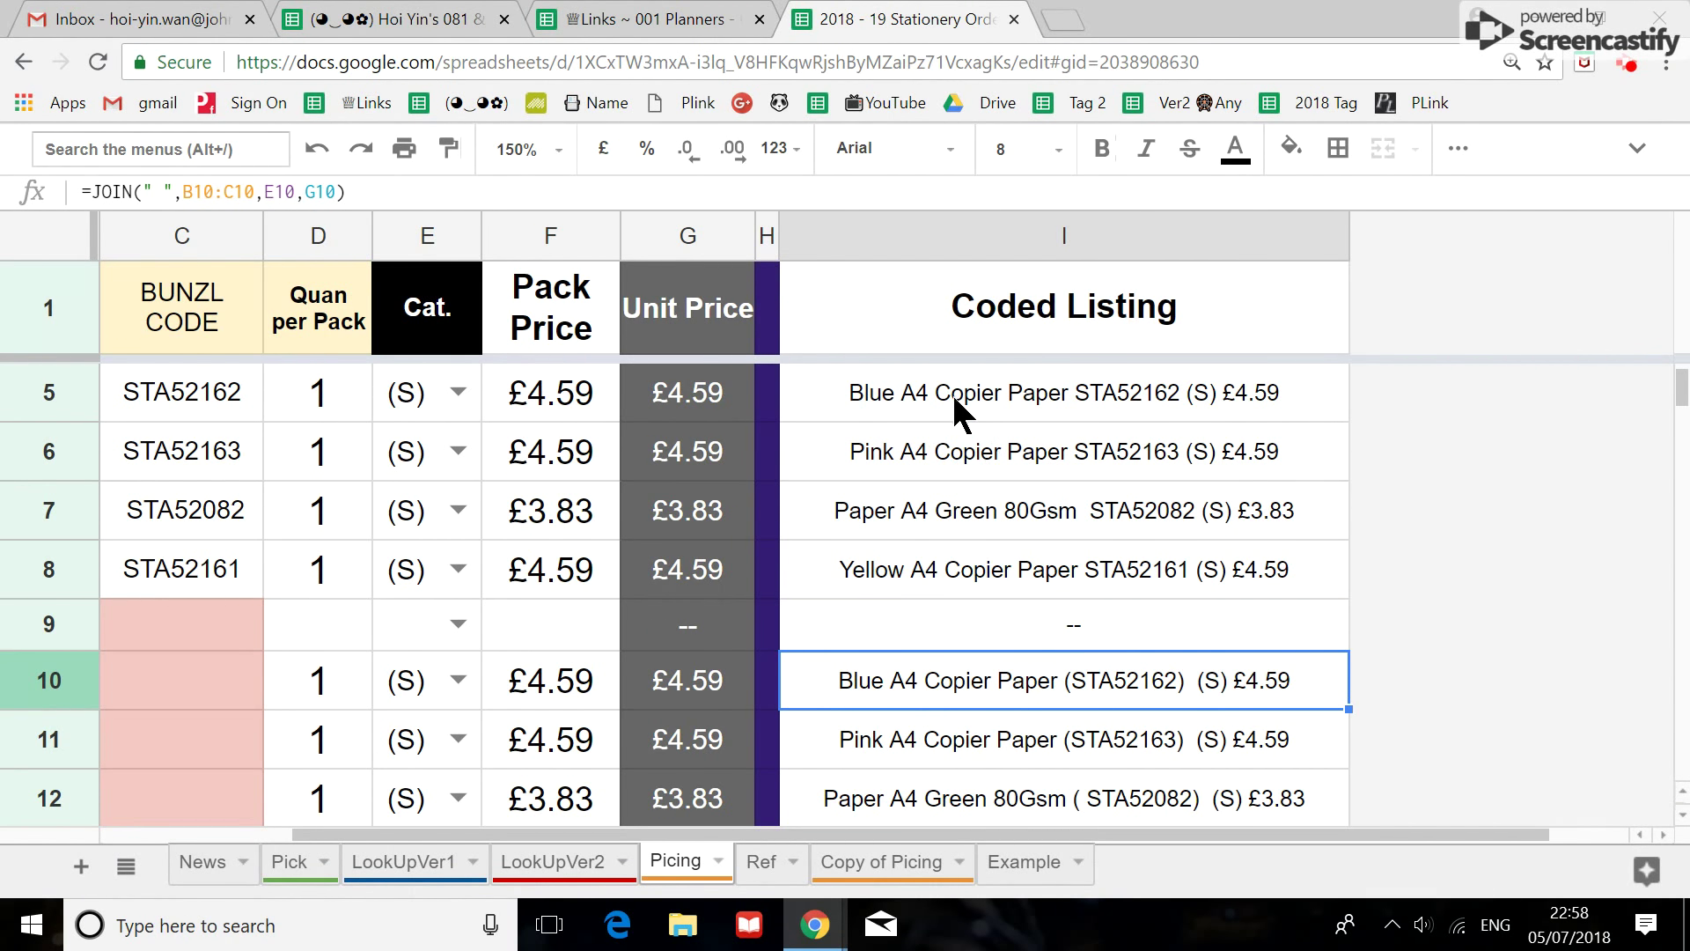
pyautogui.click(983, 404)
pyautogui.click(971, 694)
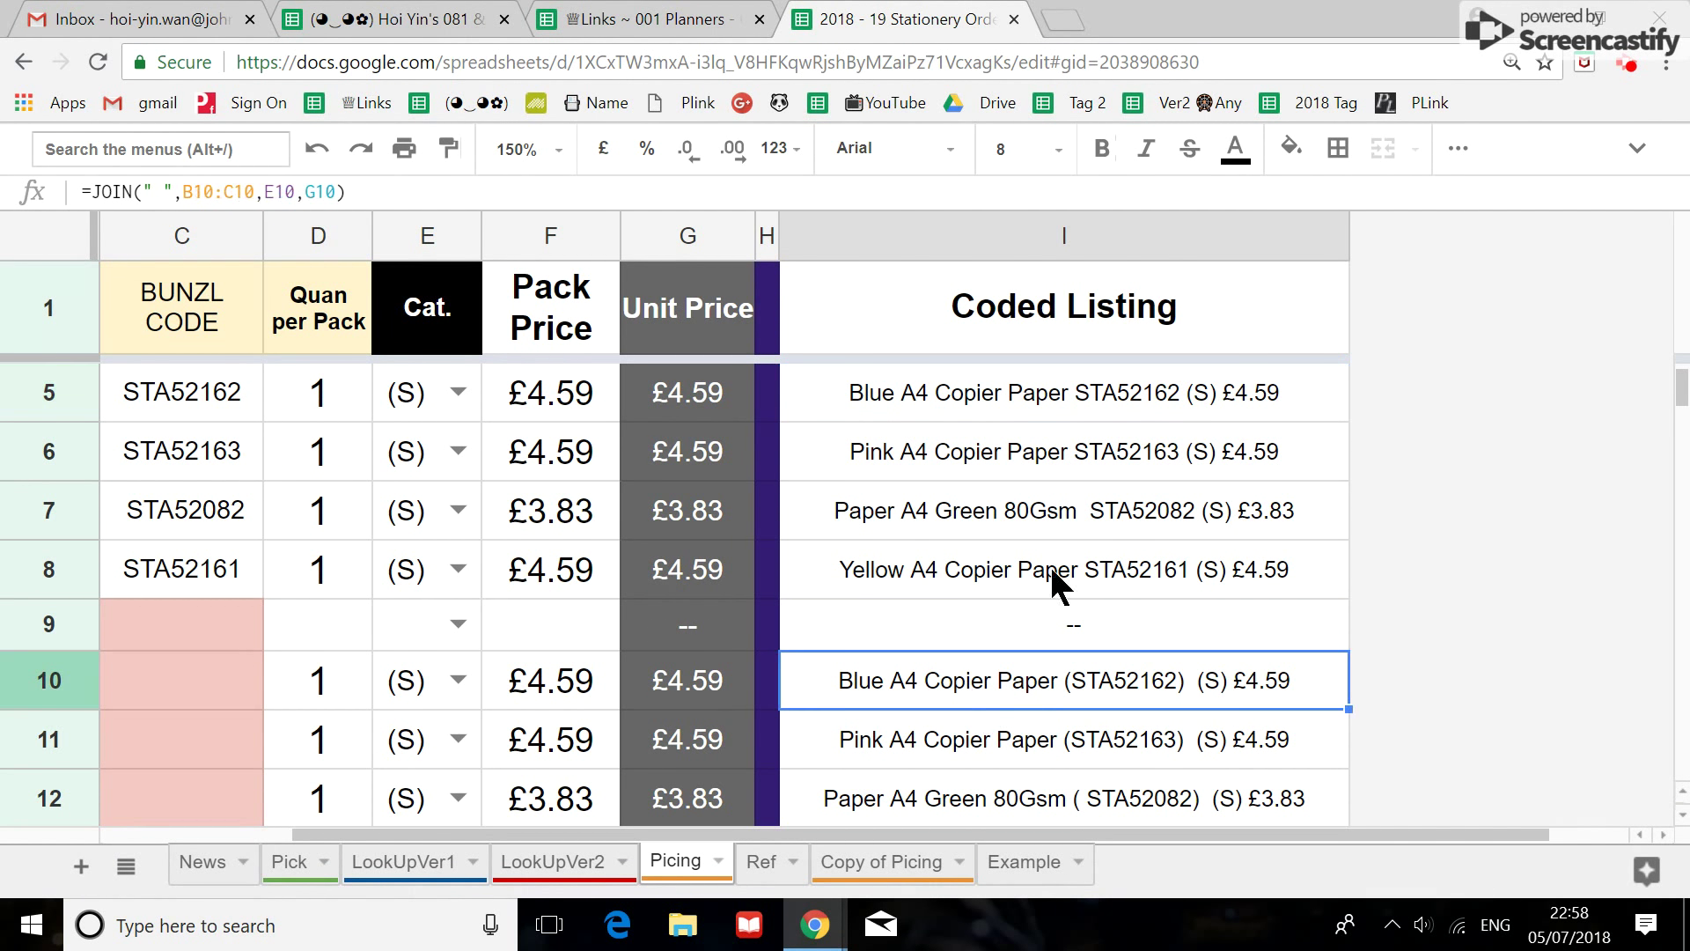
pyautogui.click(1021, 415)
pyautogui.click(1083, 753)
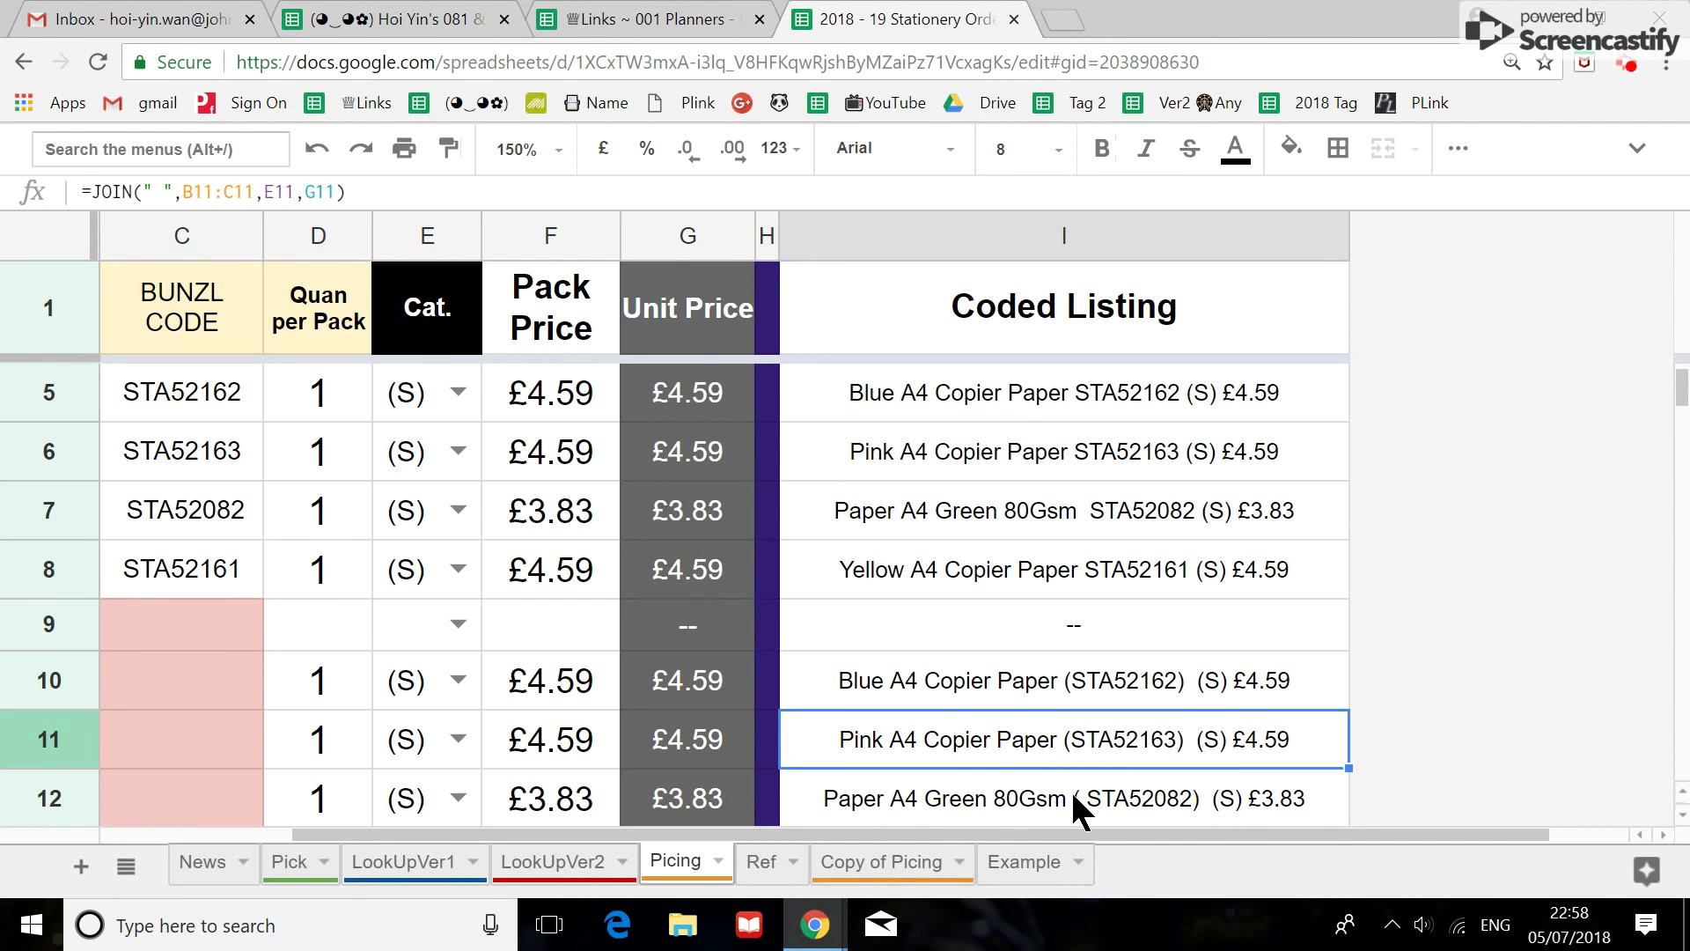
pyautogui.click(1075, 803)
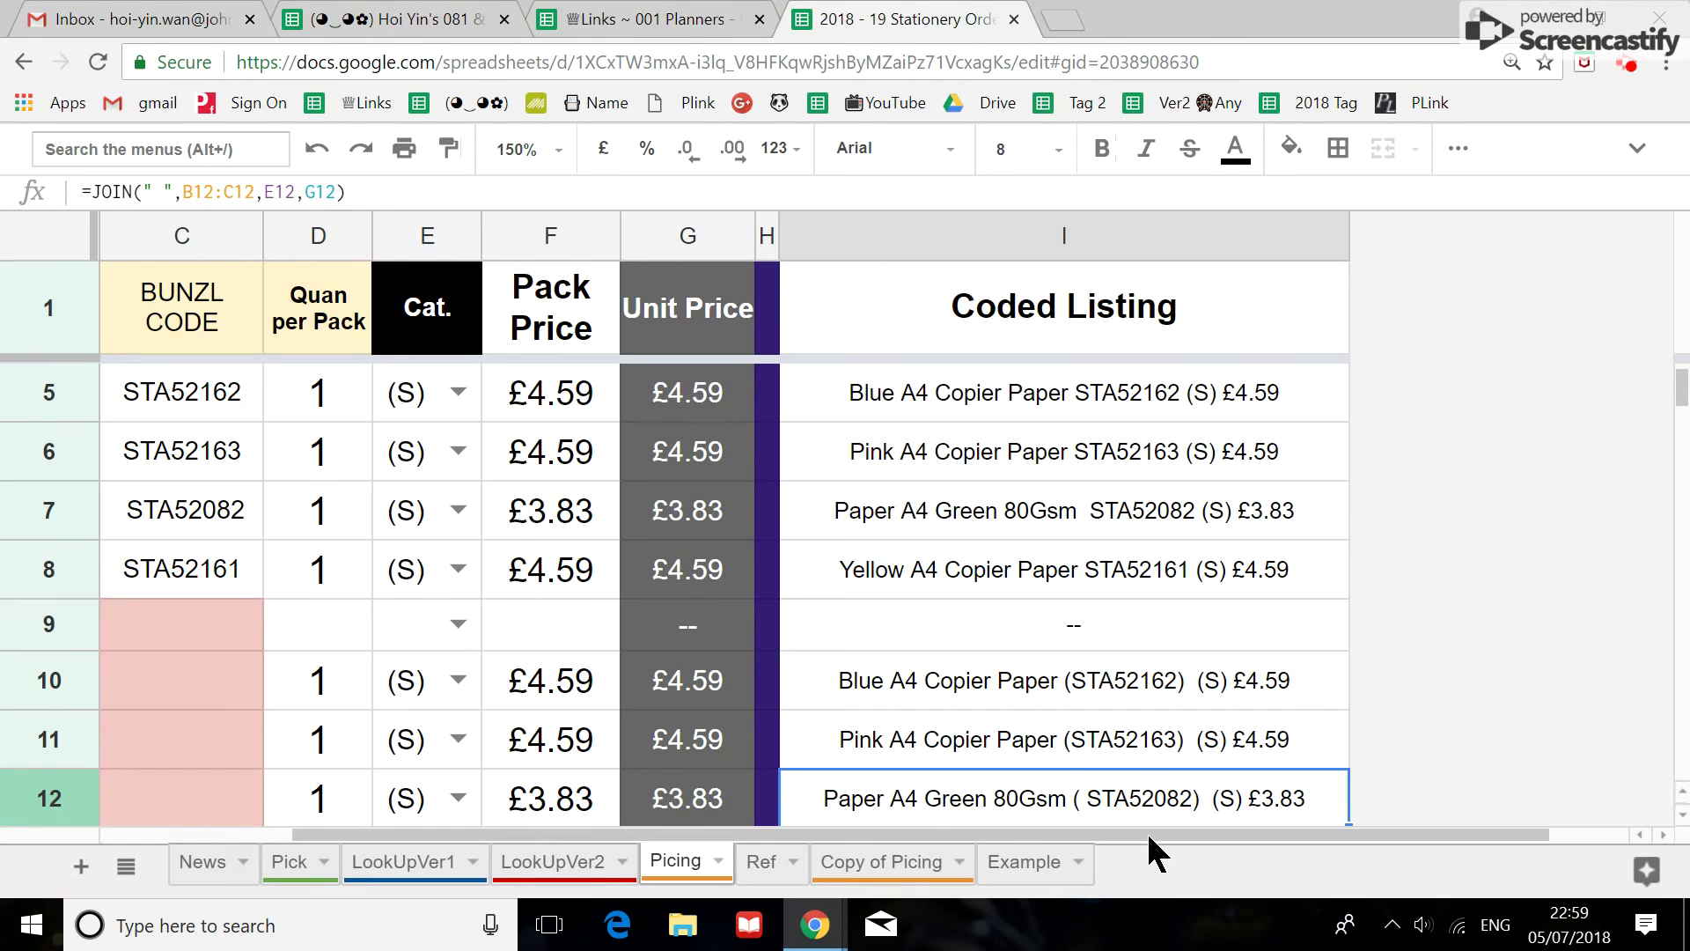
pyautogui.moveTo(1146, 831); pyautogui.dragTo(984, 806)
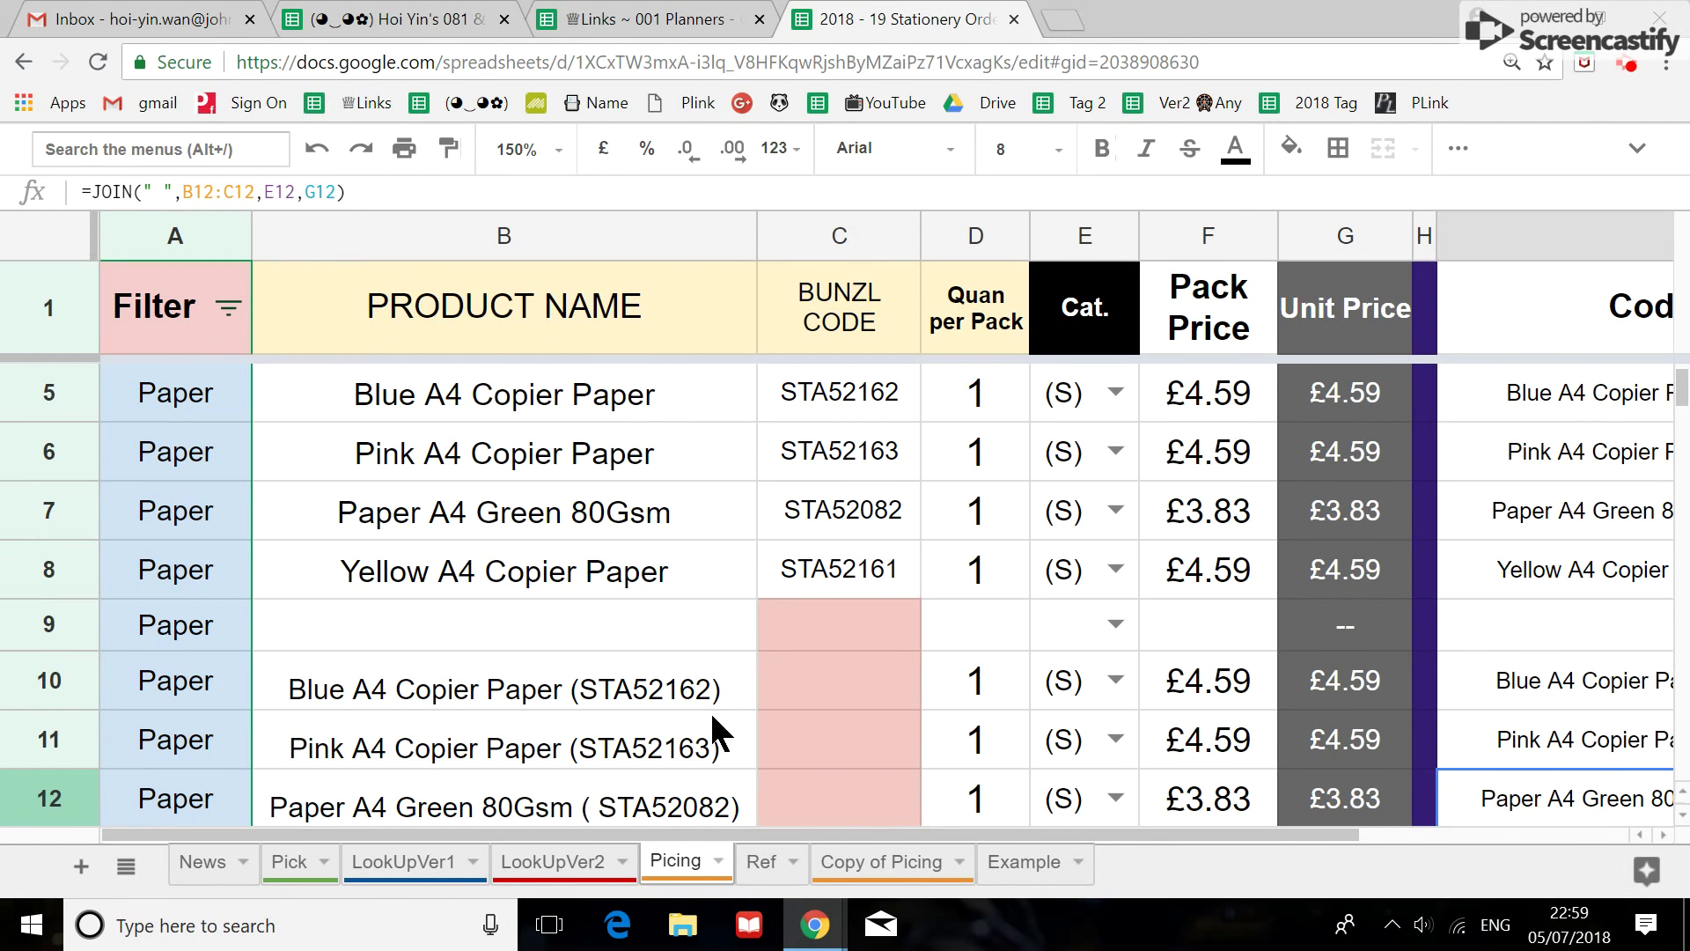
pyautogui.scroll(-1, 709, 709)
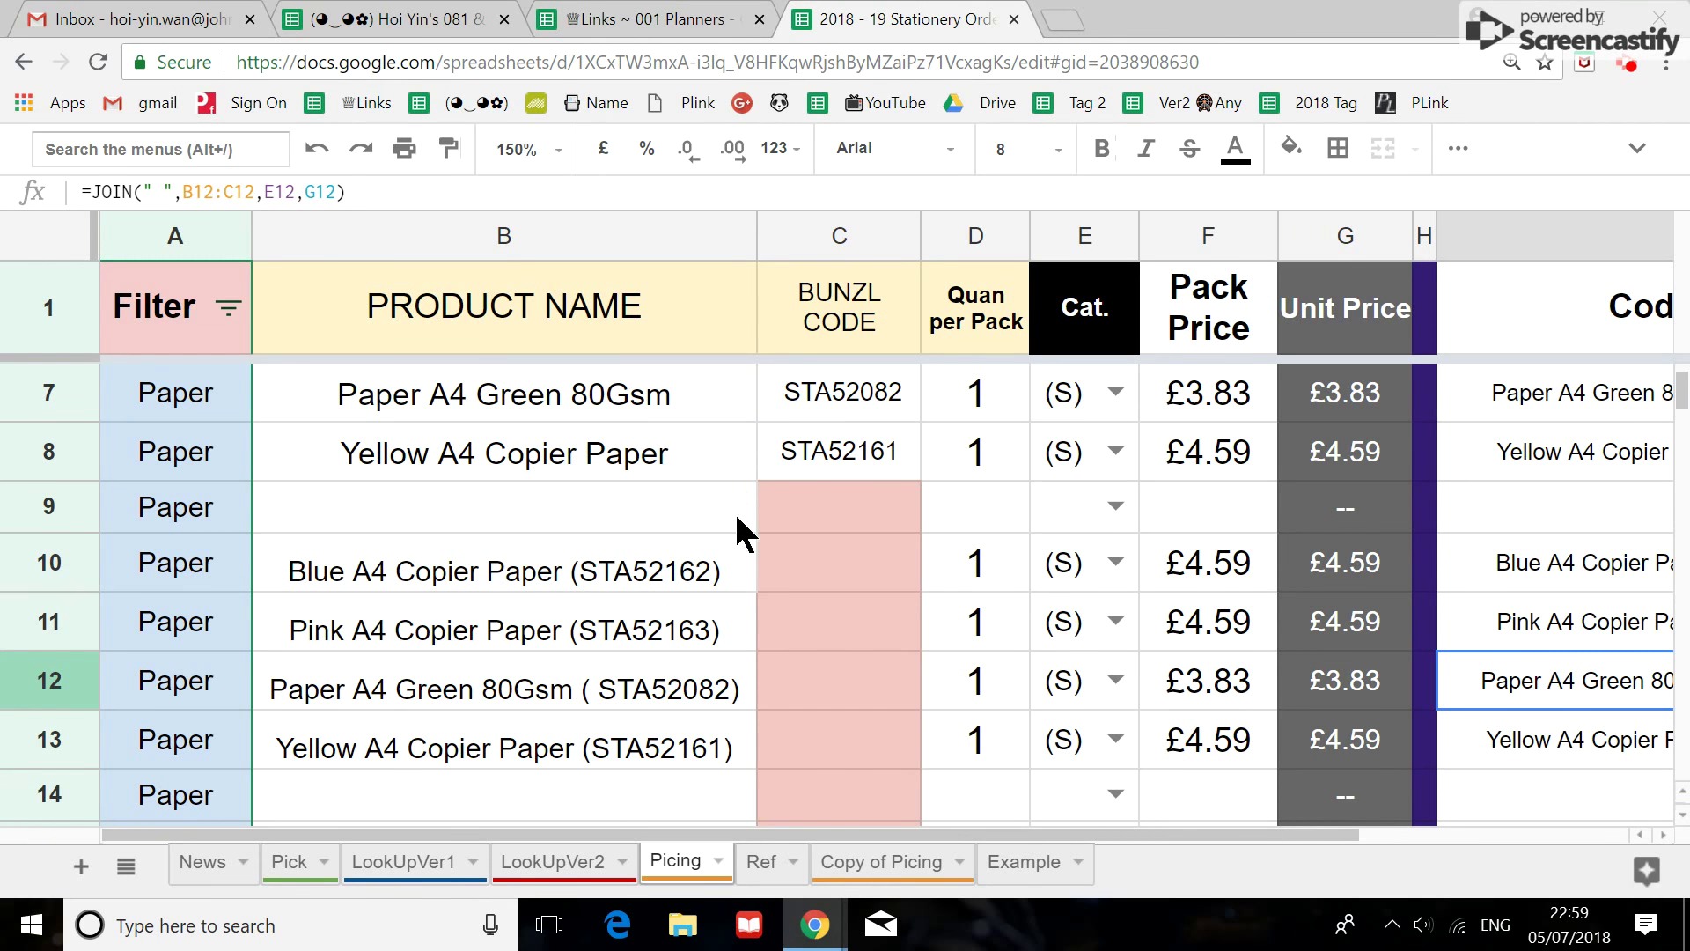
pyautogui.click(687, 579)
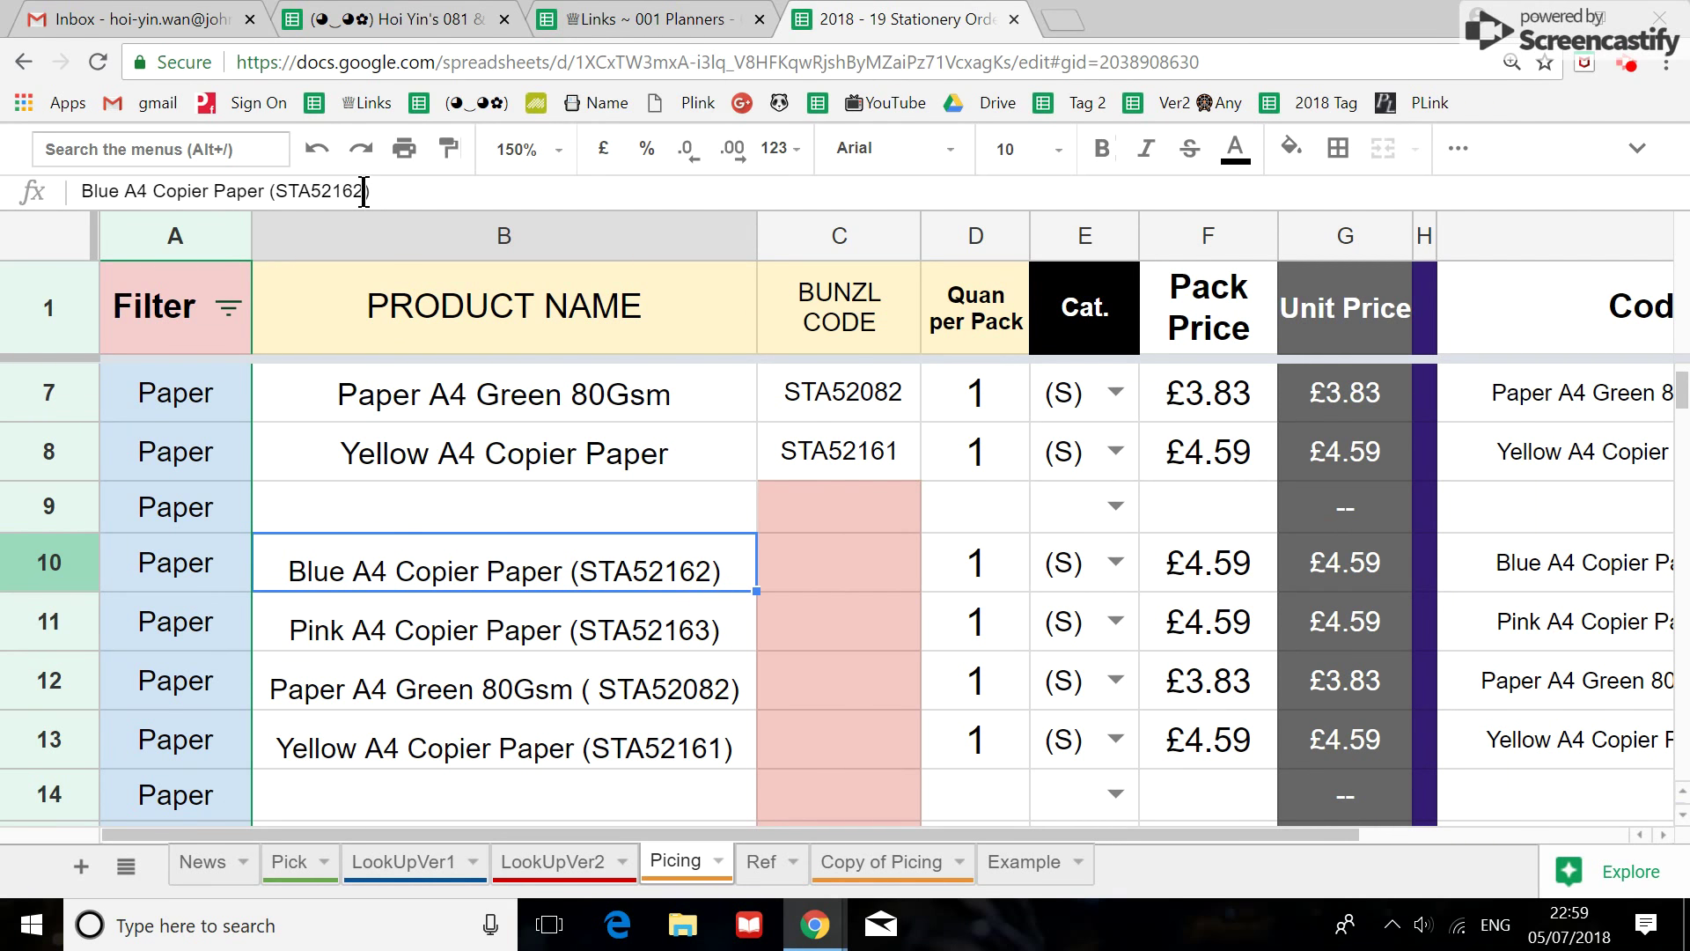
# Cut STA52162 from the Blue A4 Copier Paper name into C10 and delete the leftover brackets.
pyautogui.moveTo(366, 191); pyautogui.dragTo(282, 191)
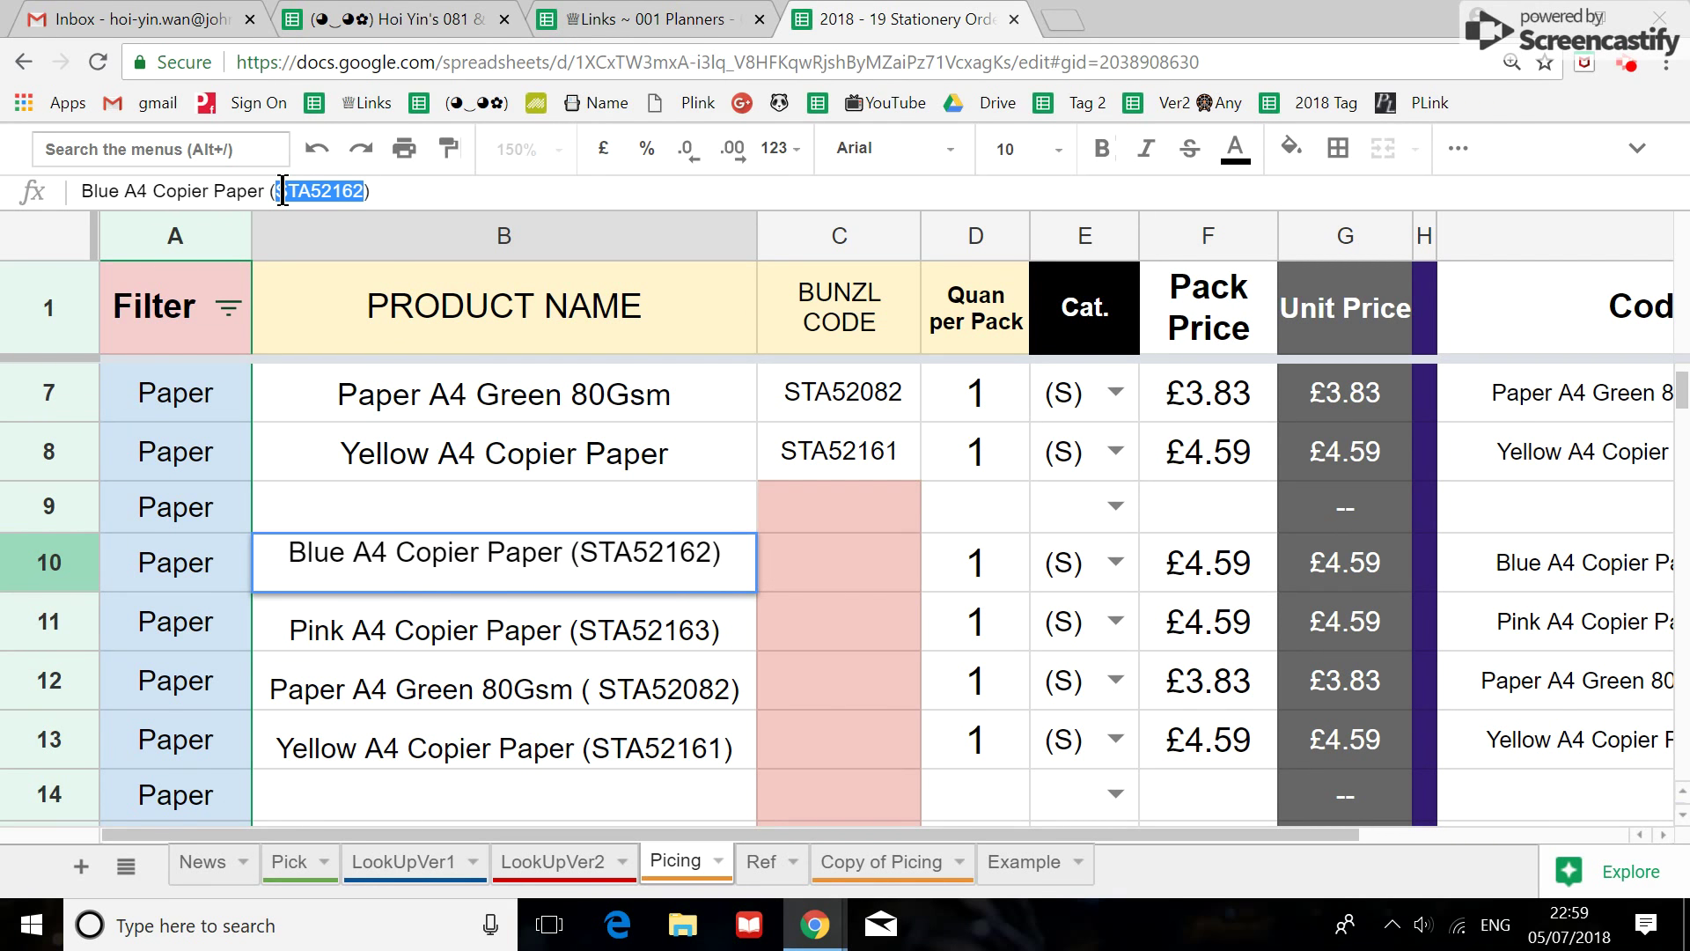
pyautogui.hotkey('ctrl', 'x')
pyautogui.click(809, 586)
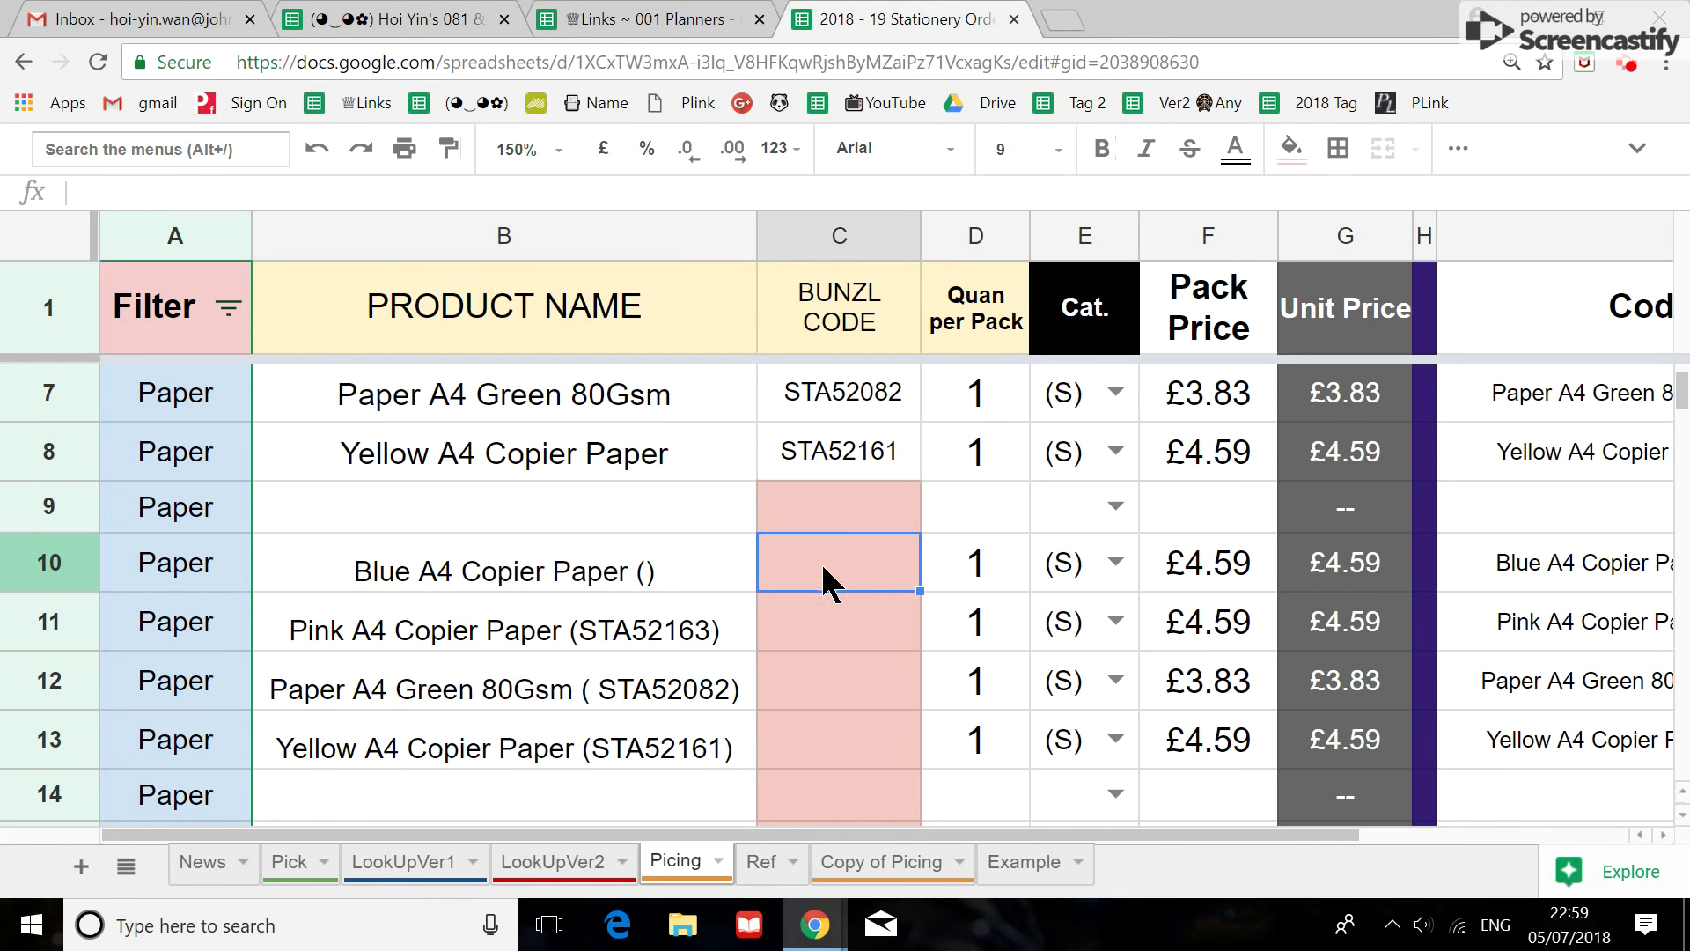
pyautogui.hotkey('ctrl', 'v')
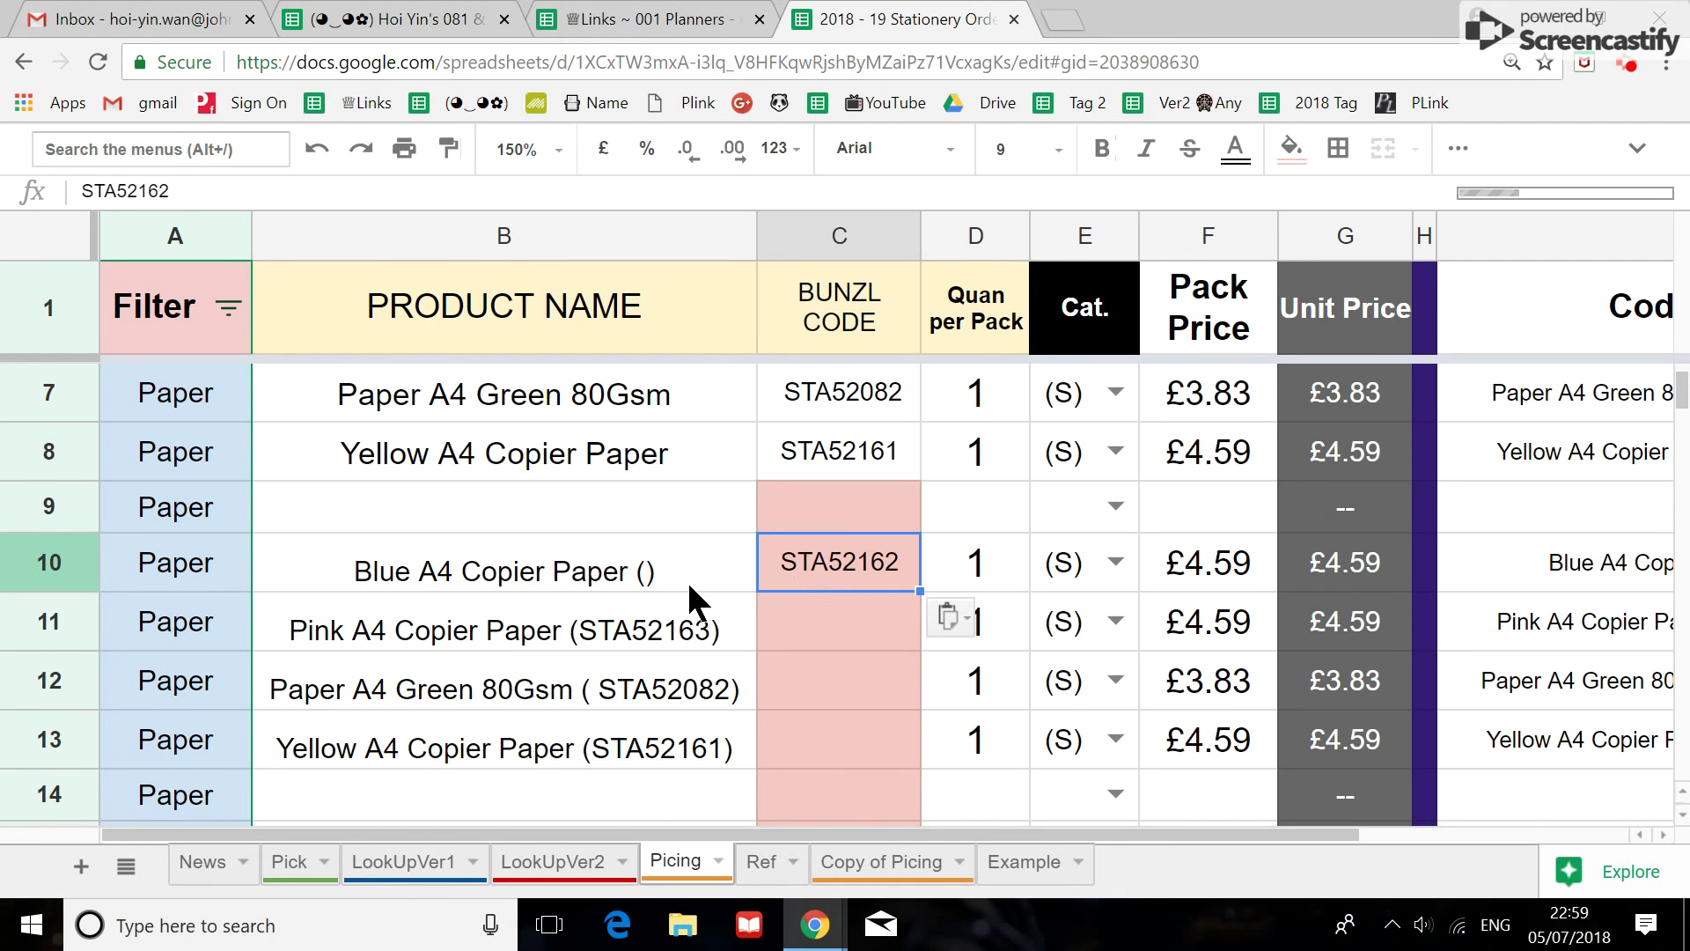
pyautogui.click(686, 579)
pyautogui.click(290, 191)
pyautogui.press('BackSpace')
pyautogui.press('BackSpace')
pyautogui.press('BackSpace')
pyautogui.press('Return')
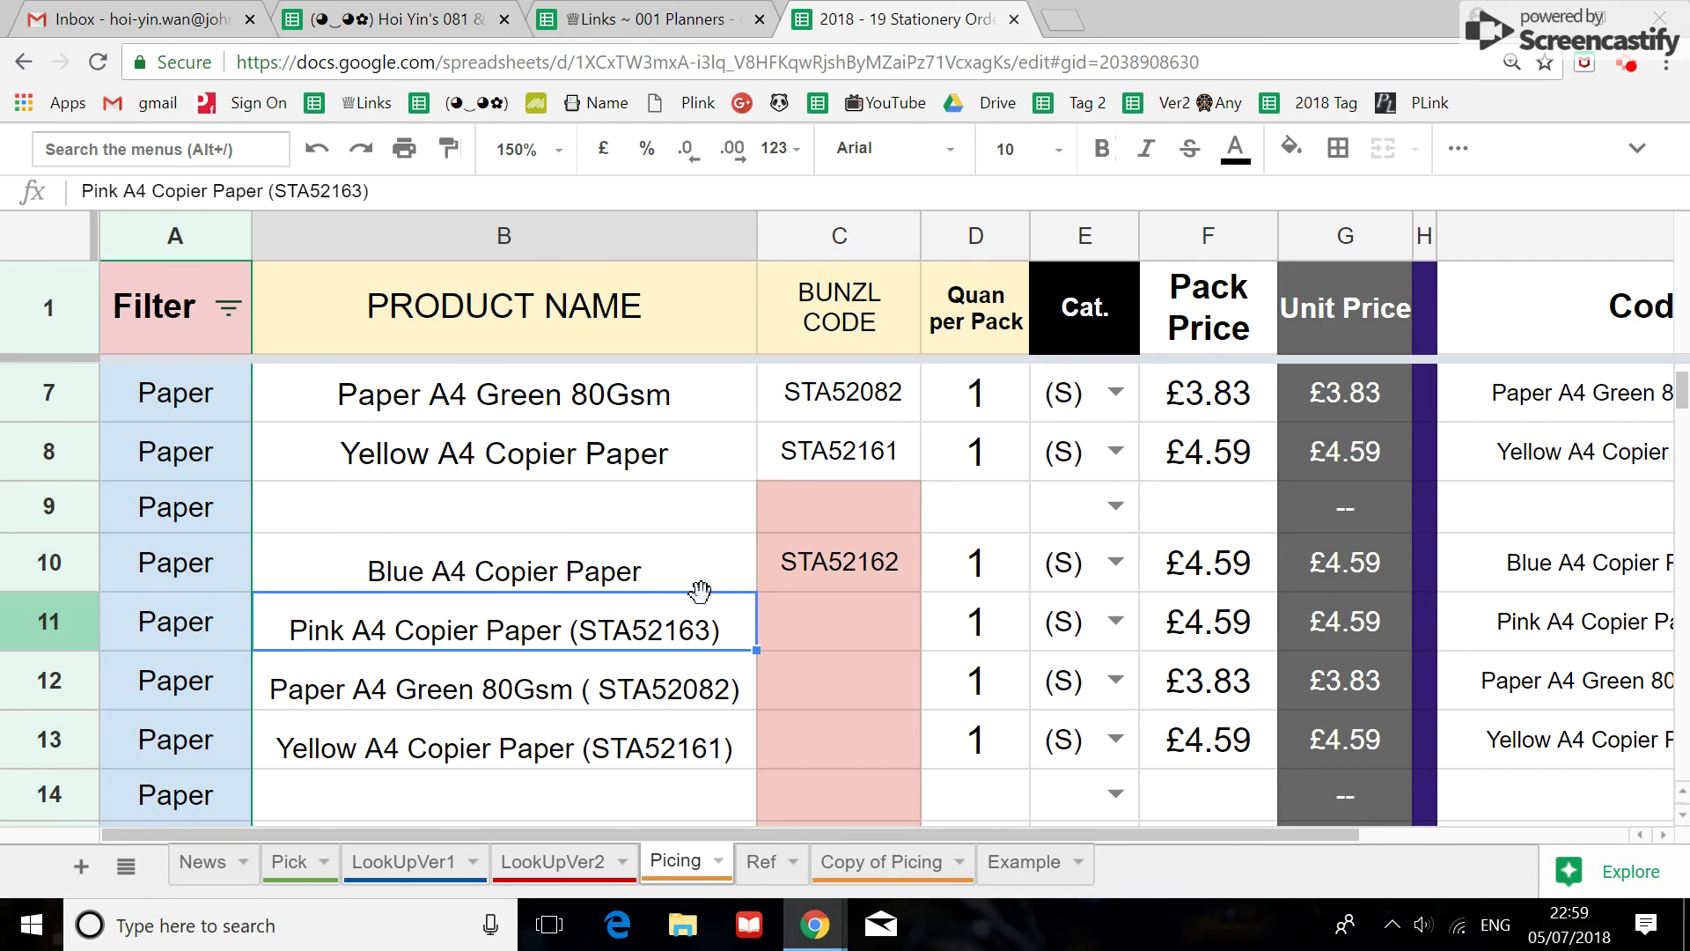
# Set the Blue A4 Copier Paper name cell's vertical alignment to middle.
pyautogui.click(699, 582)
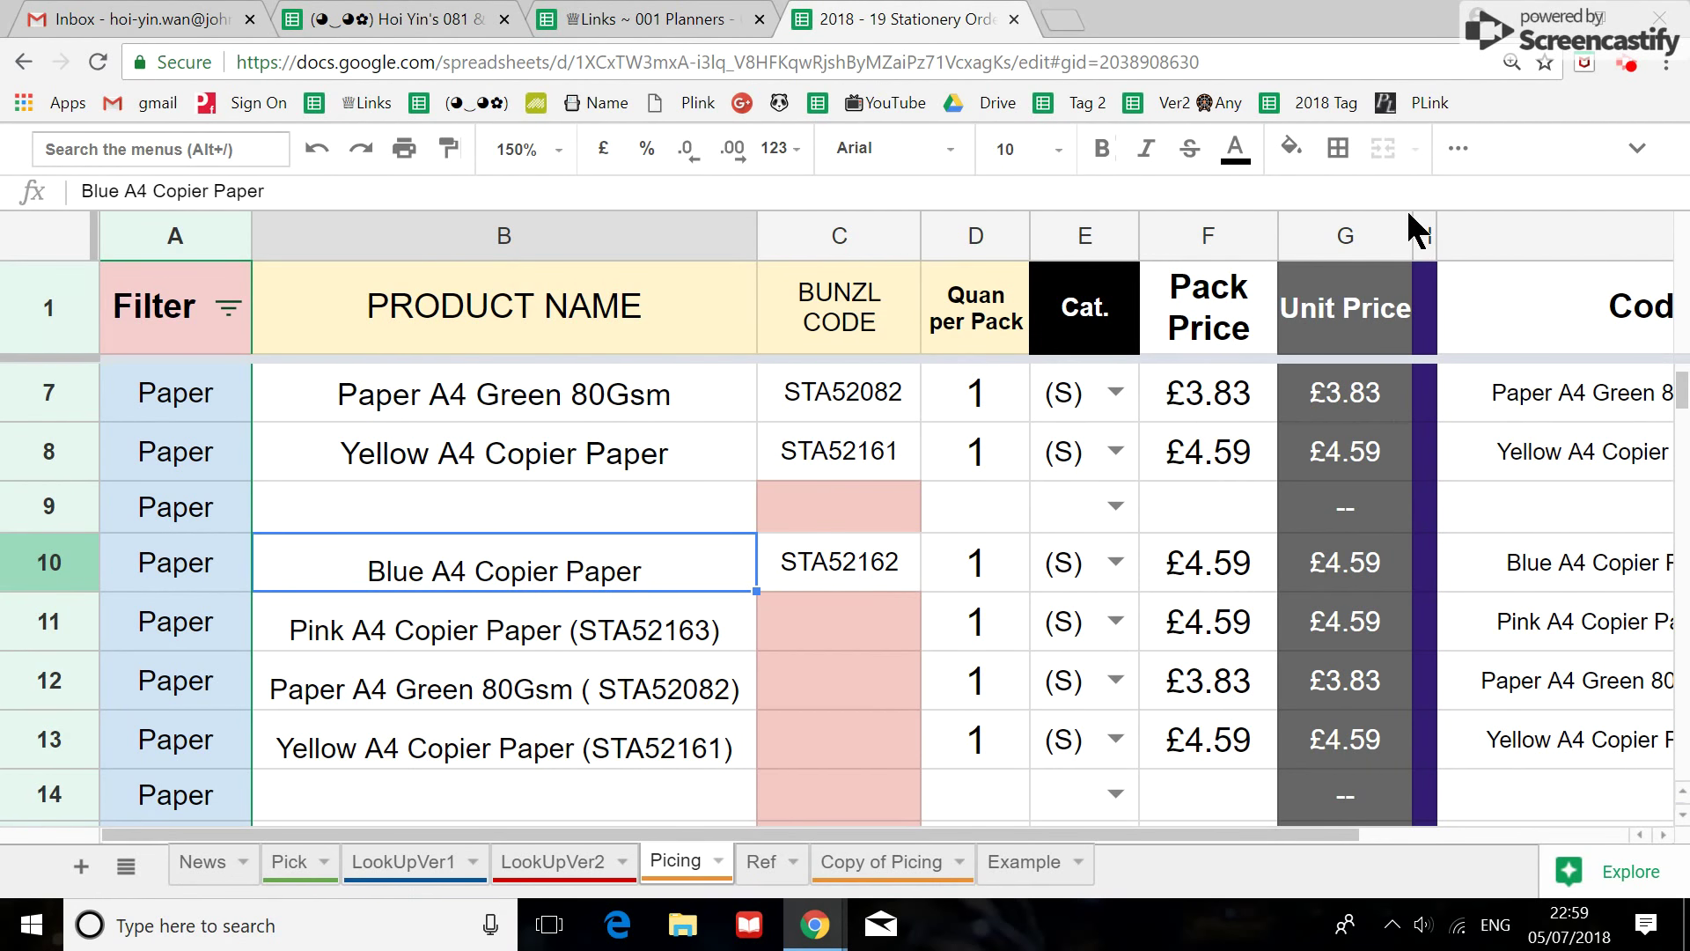
pyautogui.click(1457, 148)
pyautogui.click(1081, 201)
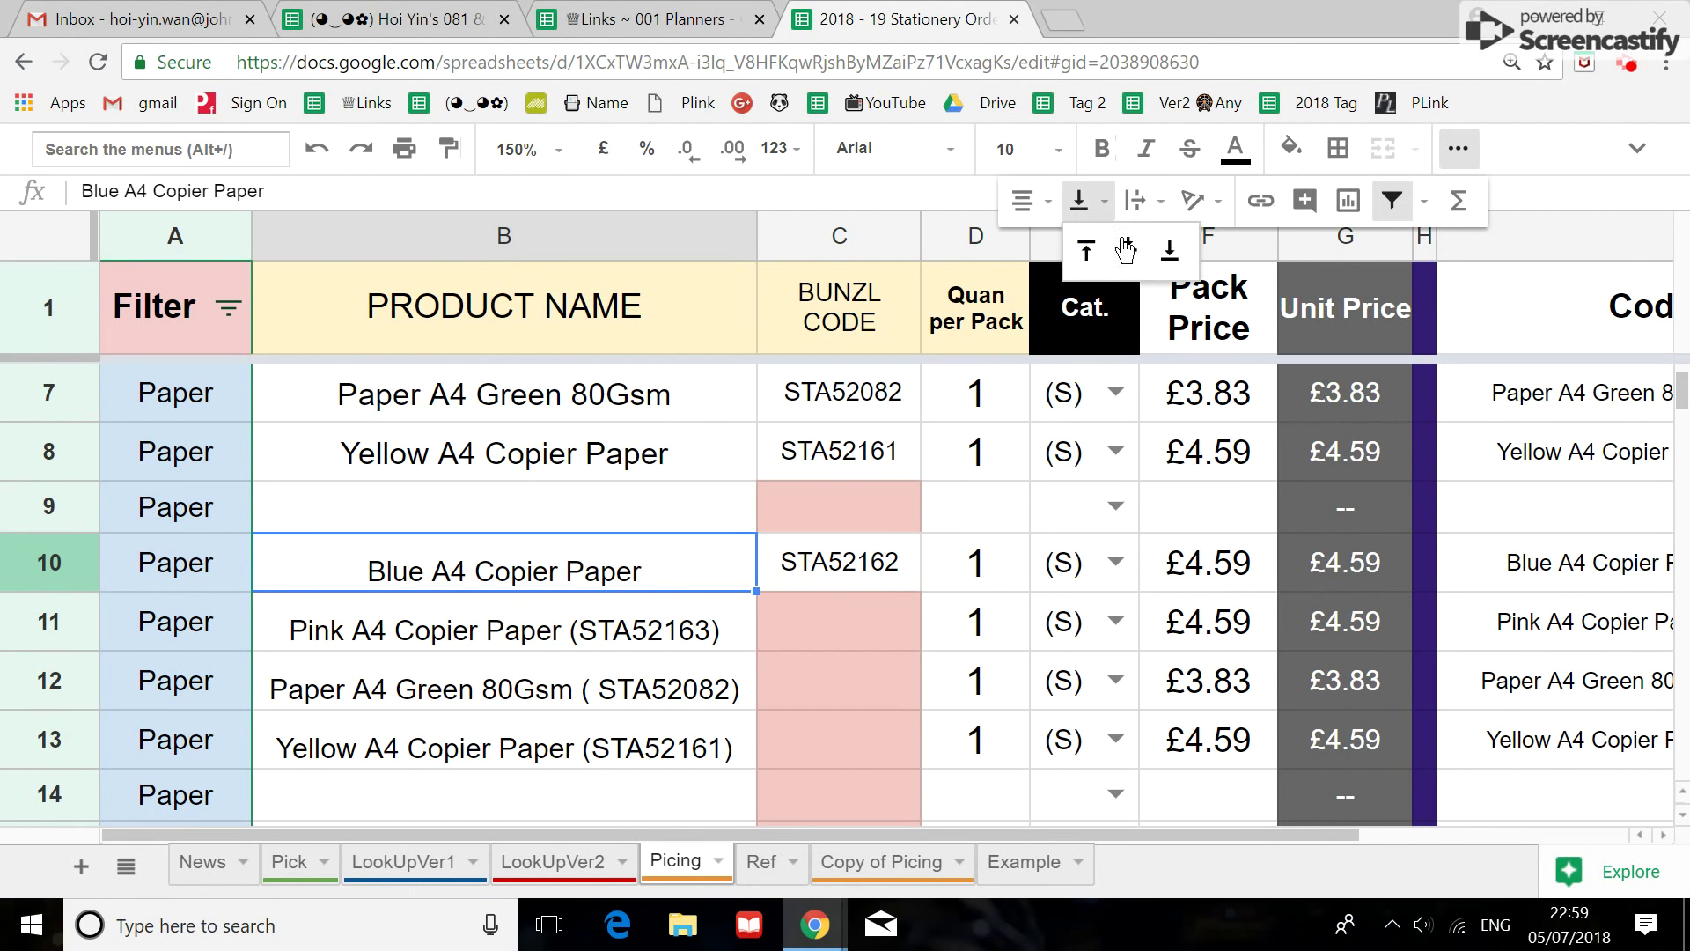
pyautogui.click(1130, 255)
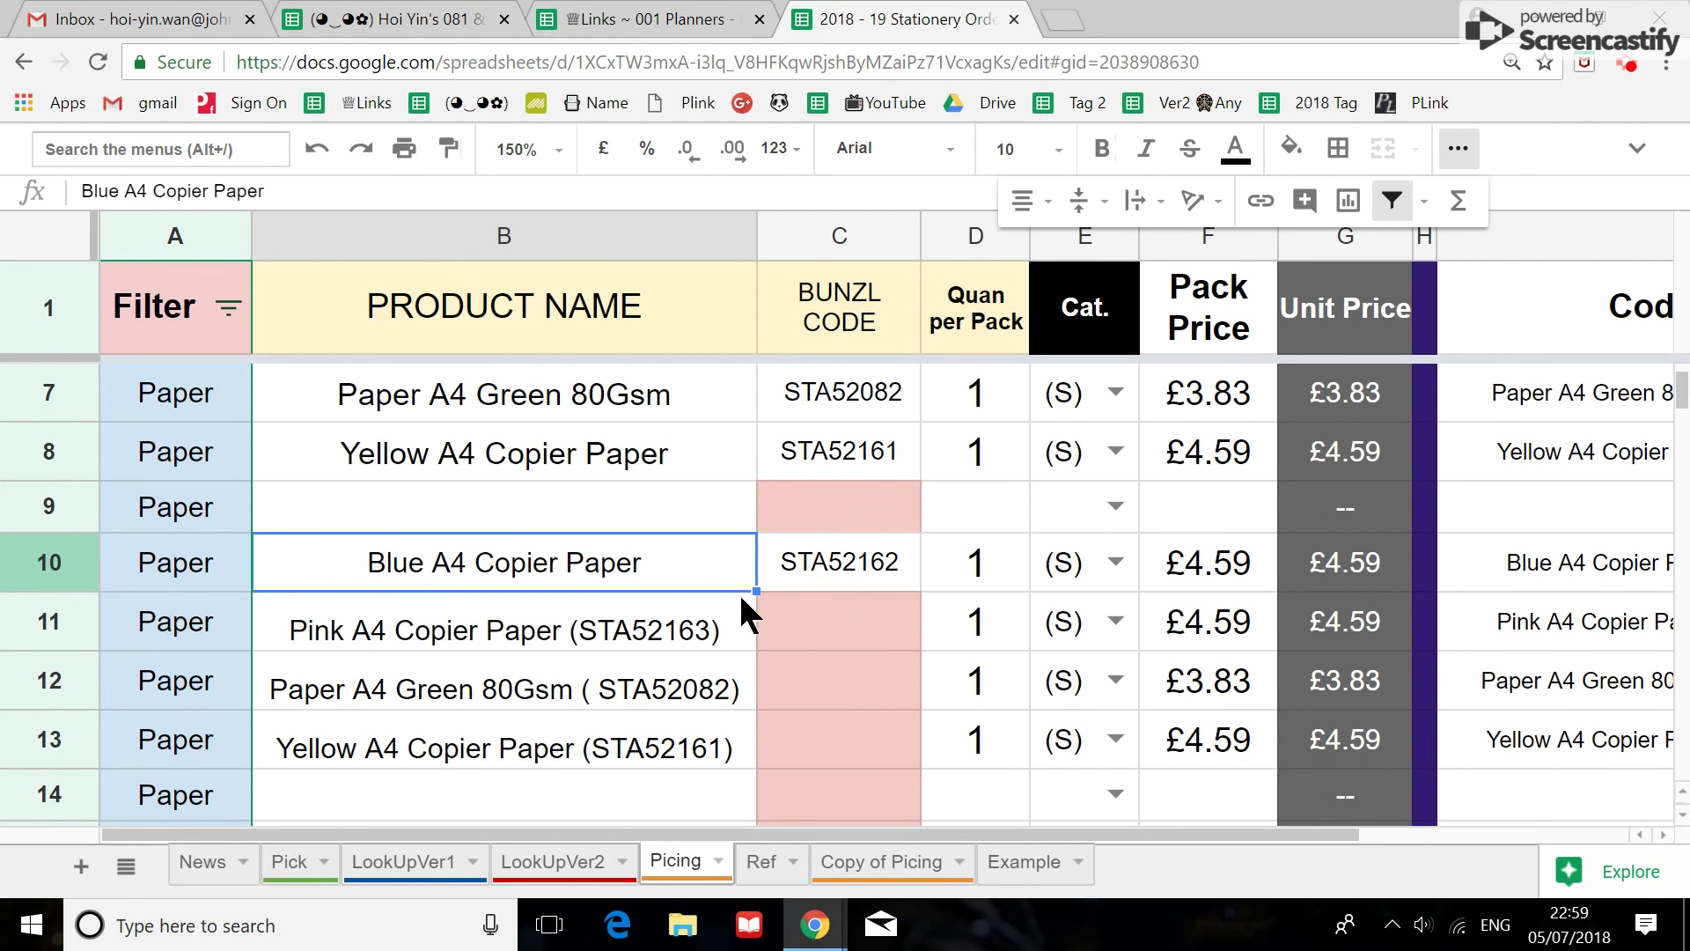
pyautogui.click(683, 630)
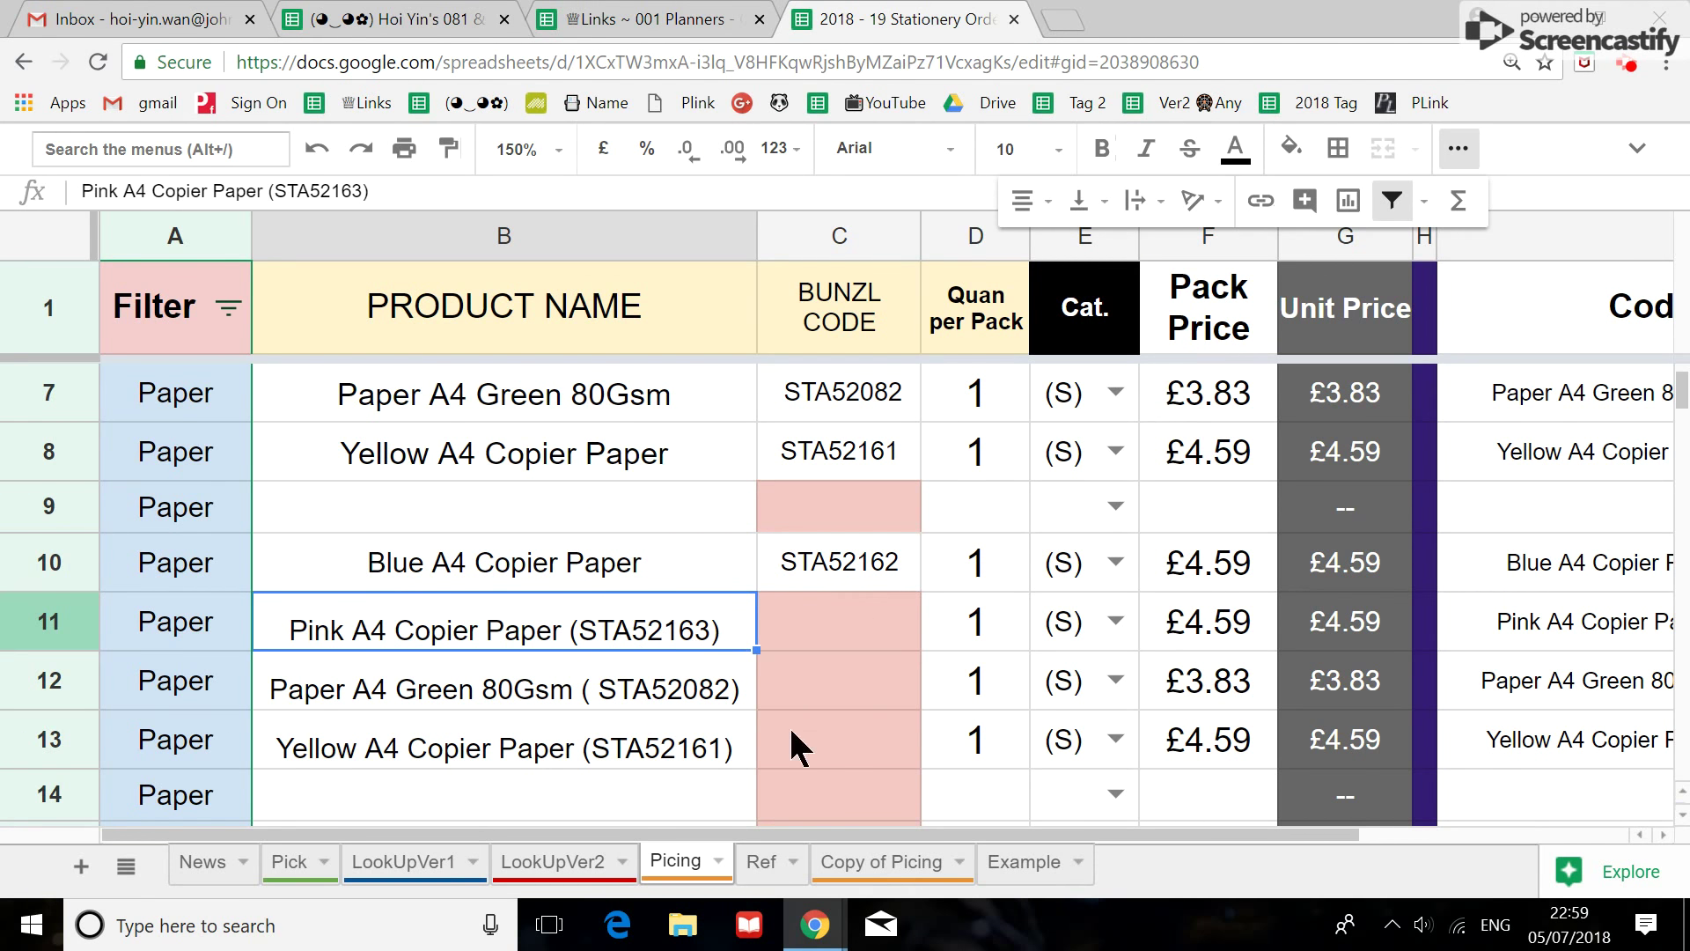
pyautogui.moveTo(806, 829); pyautogui.dragTo(1038, 863)
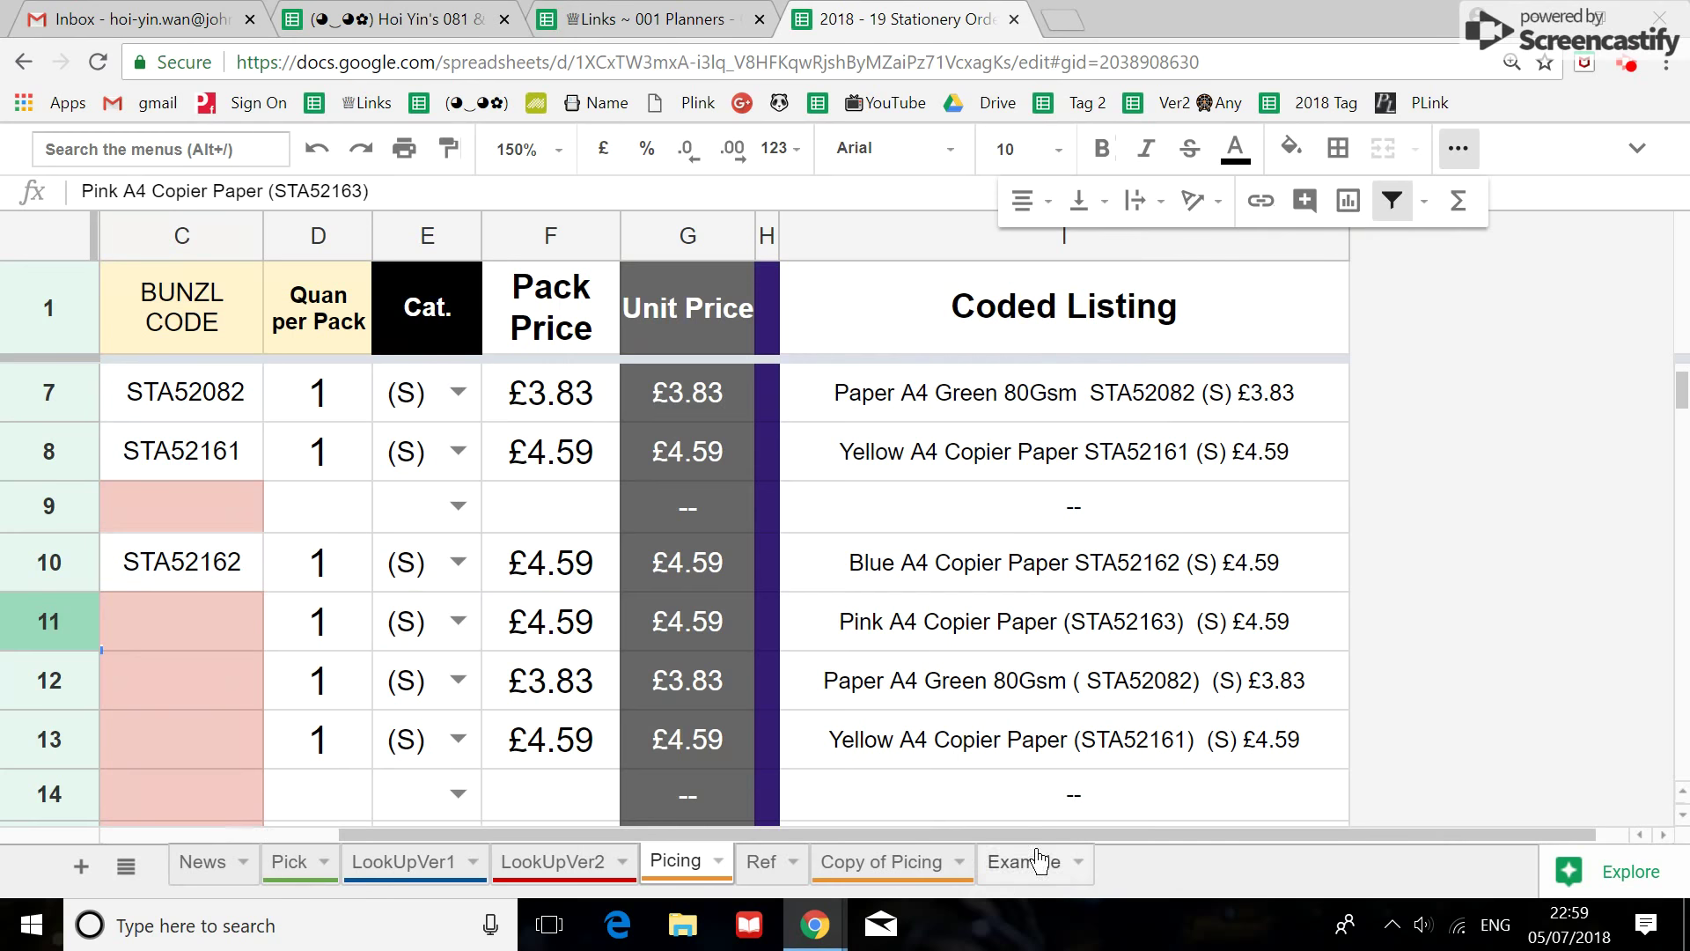
# After comparing row 11 and row 6 Coded Listing formulas, delete the contents of C10:C11.
pyautogui.scroll(1, 1140, 755)
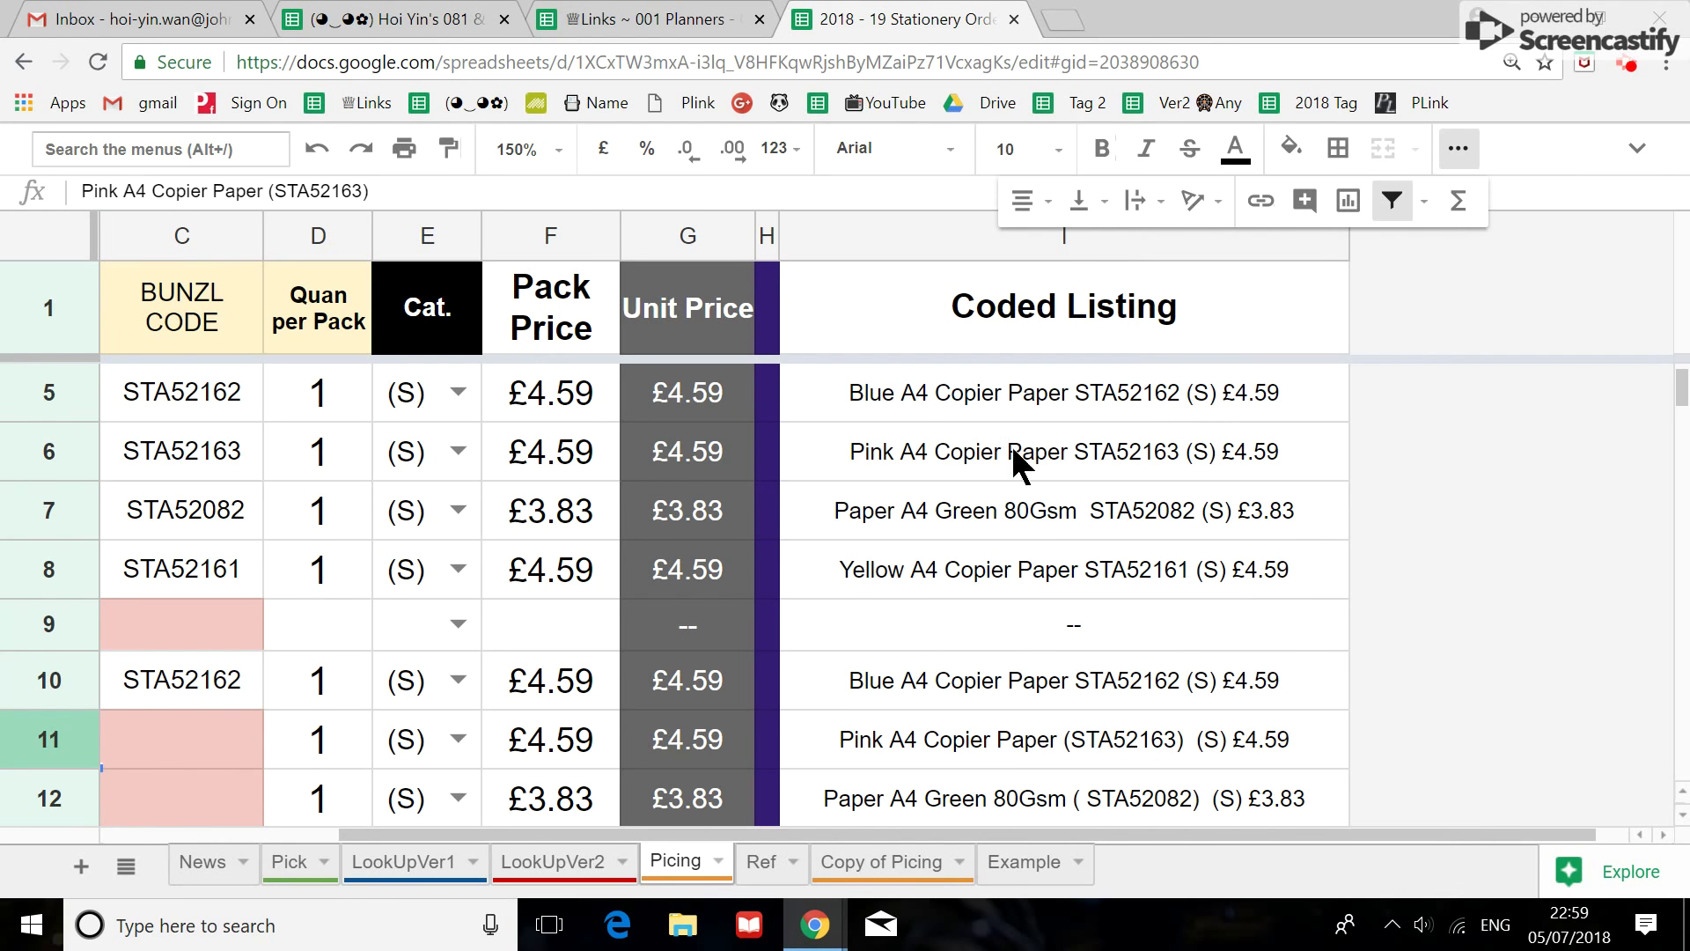
pyautogui.click(1169, 742)
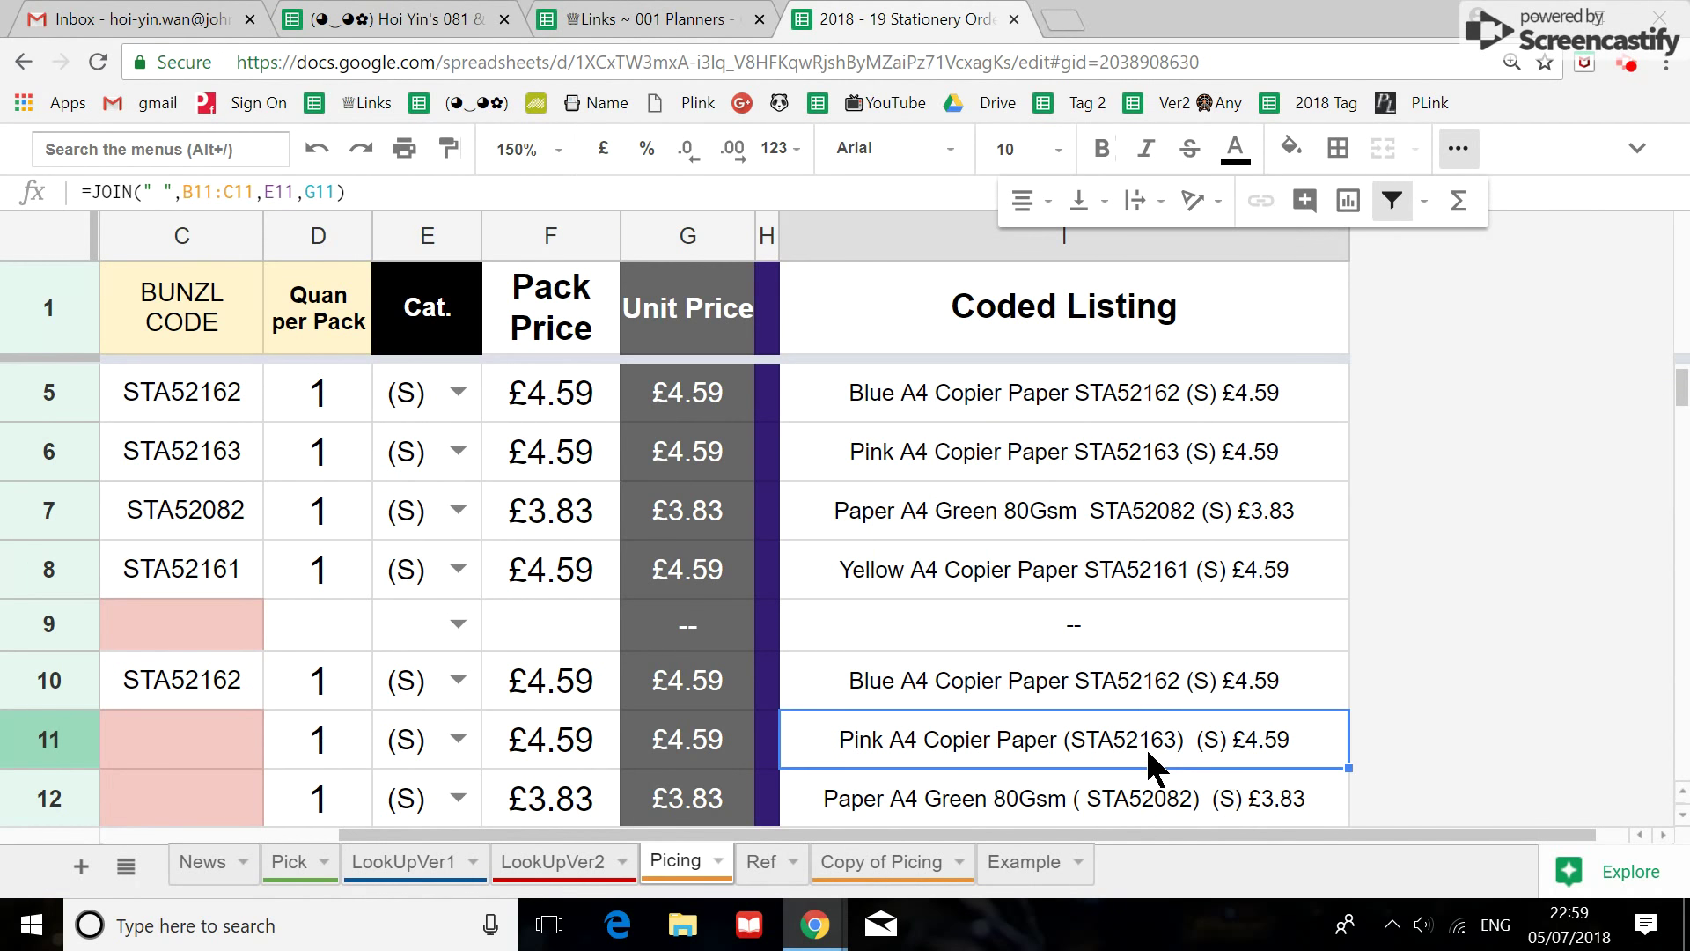
pyautogui.click(1063, 466)
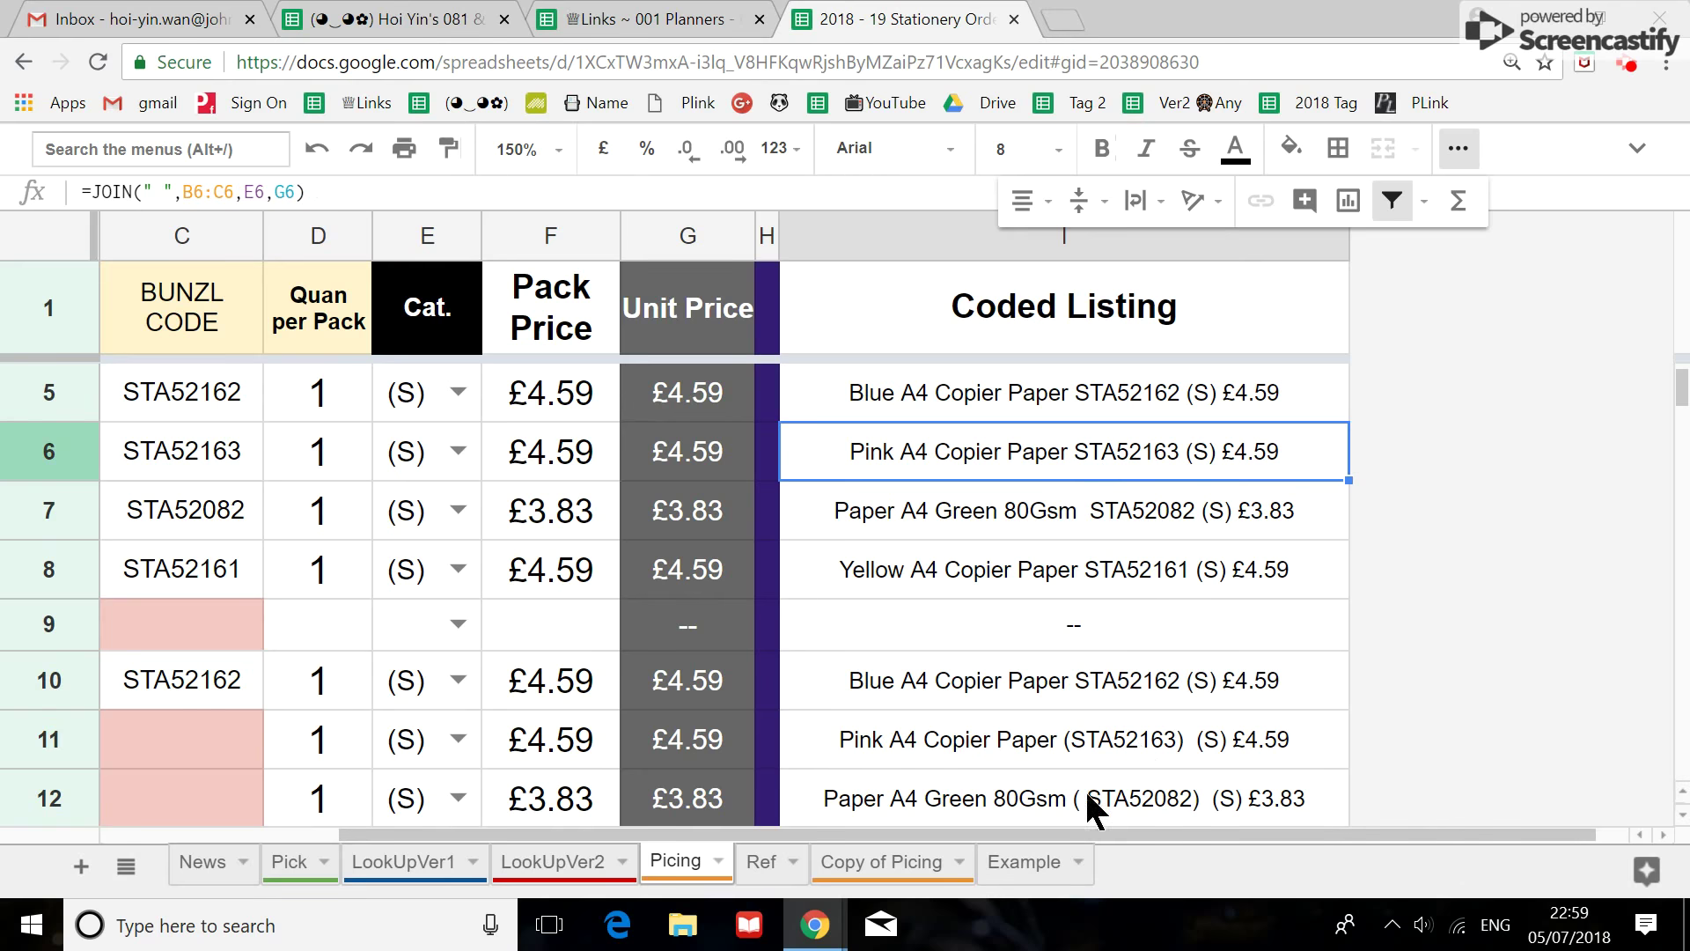
pyautogui.moveTo(1093, 827); pyautogui.dragTo(897, 824)
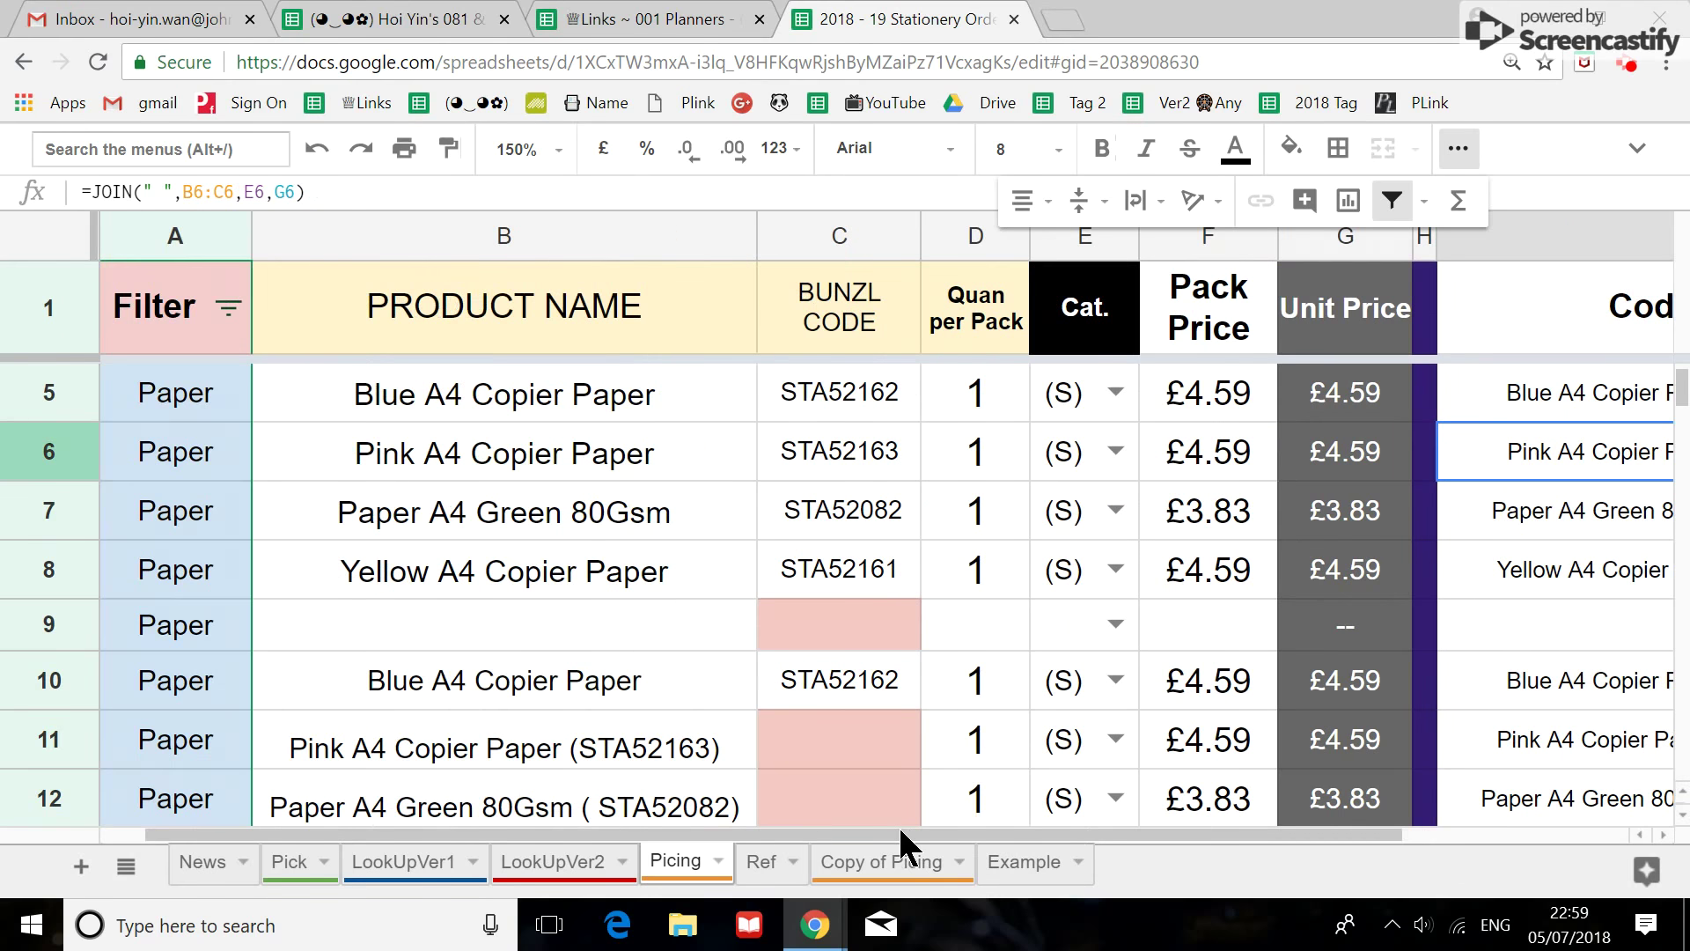
pyautogui.click(803, 623)
pyautogui.click(864, 734)
pyautogui.scroll(-1, 672, 711)
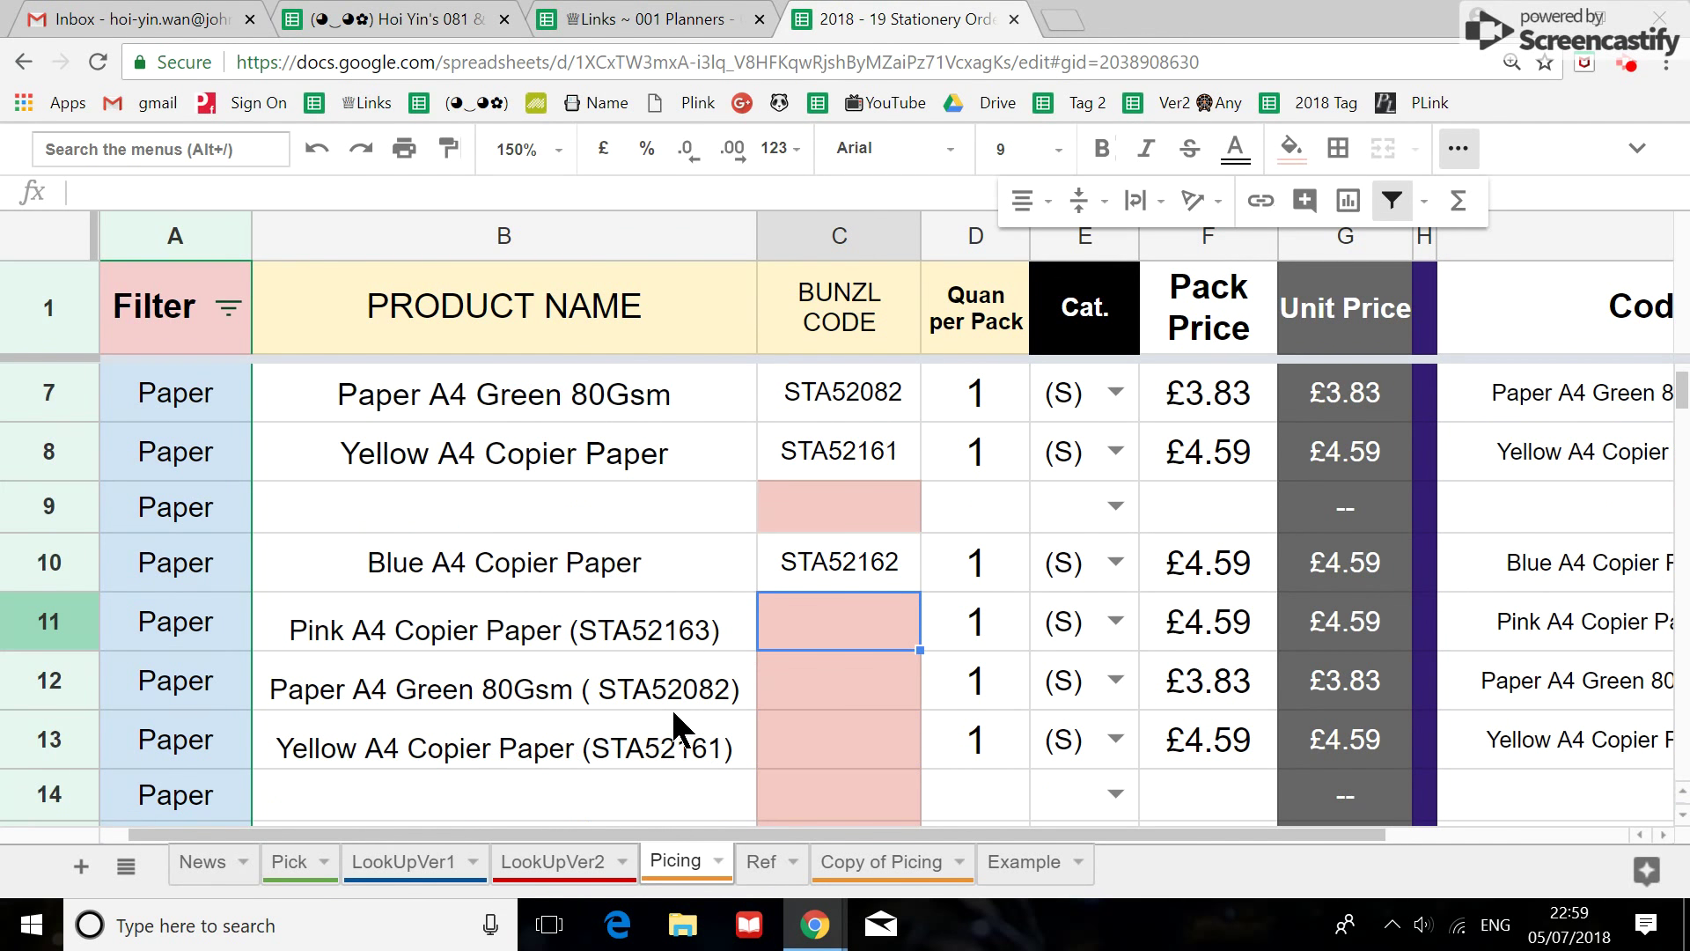
pyautogui.moveTo(905, 558); pyautogui.dragTo(843, 597)
pyautogui.press('Delete')
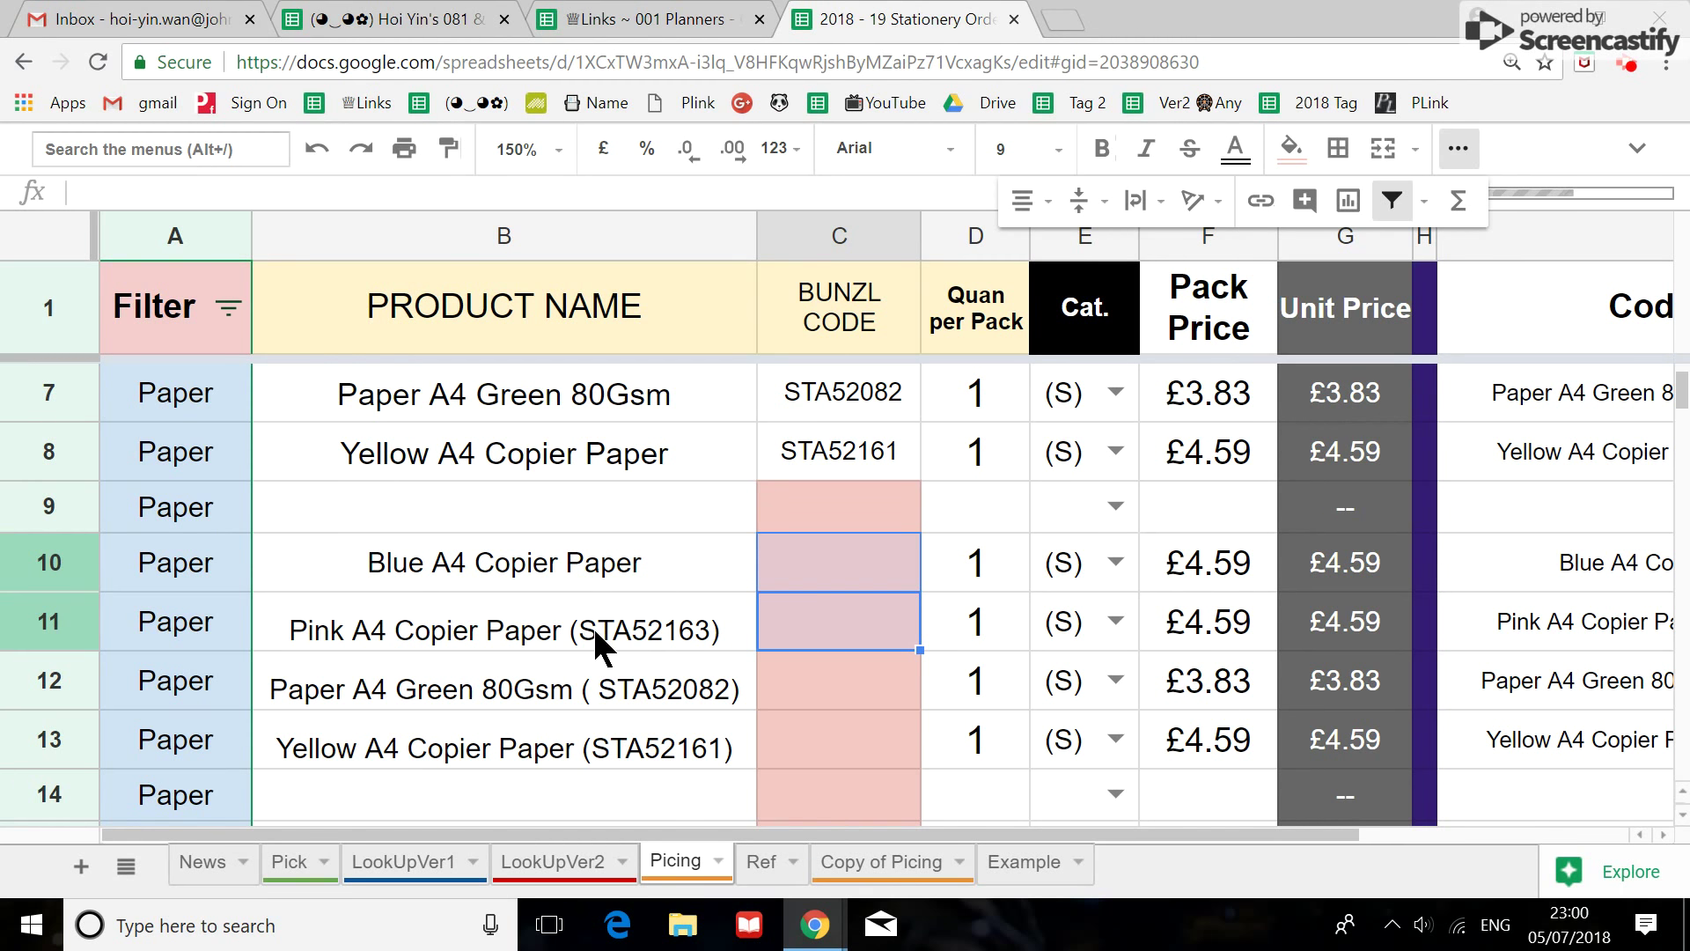
pyautogui.click(651, 638)
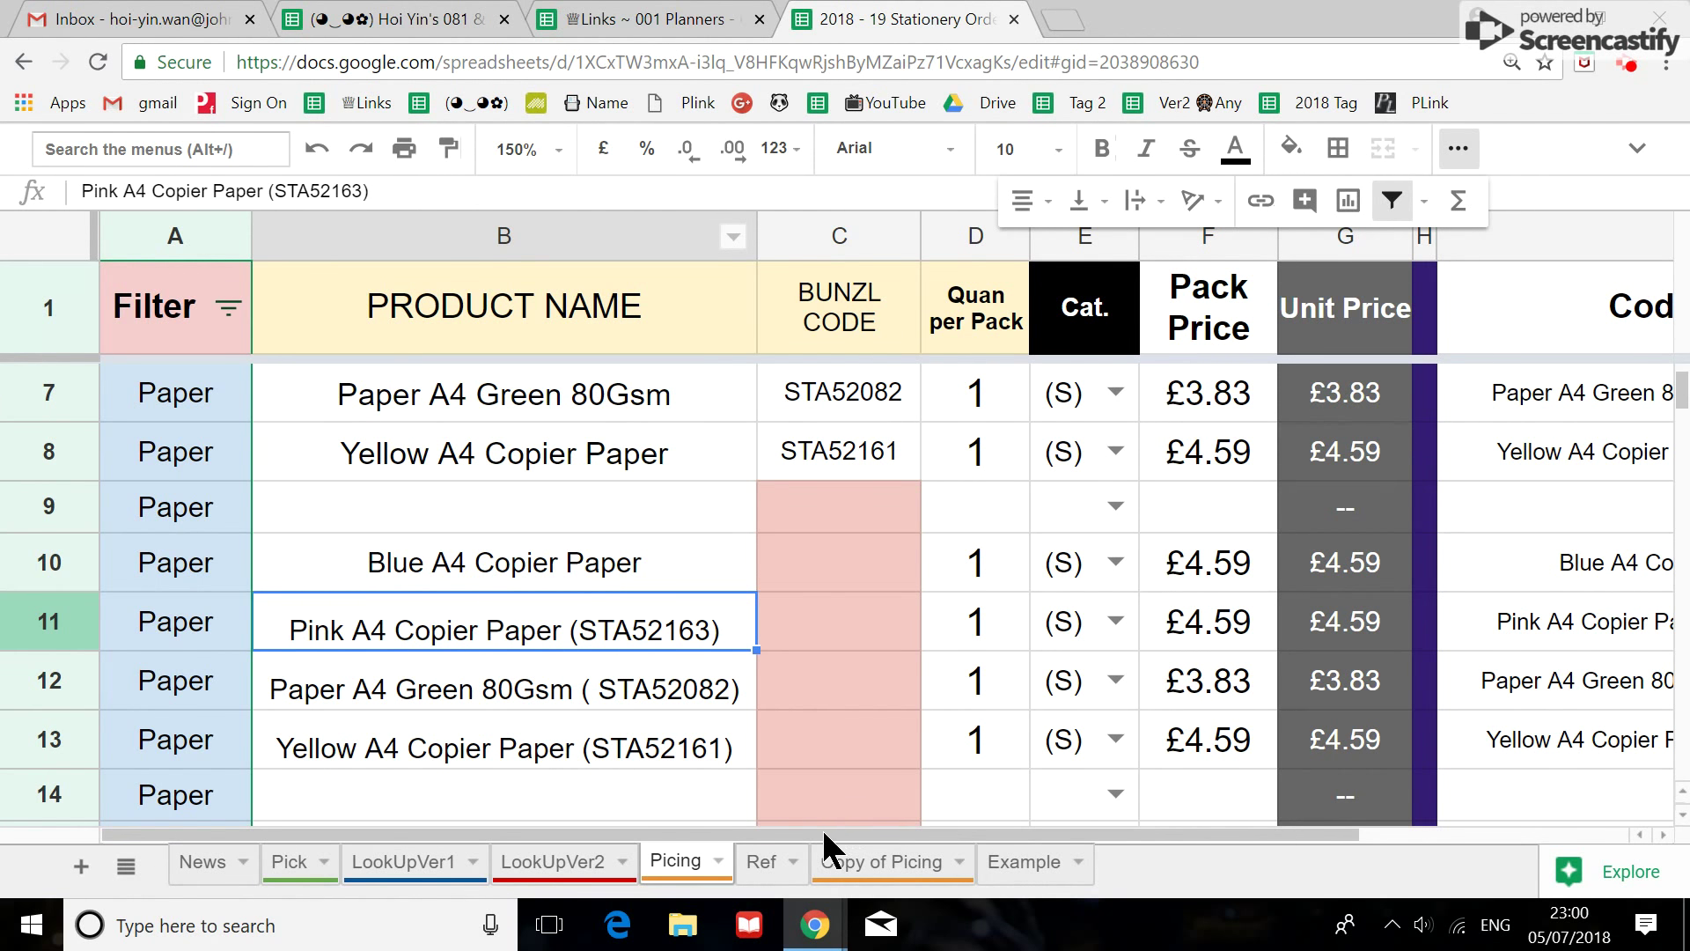
pyautogui.moveTo(815, 831); pyautogui.dragTo(1010, 836)
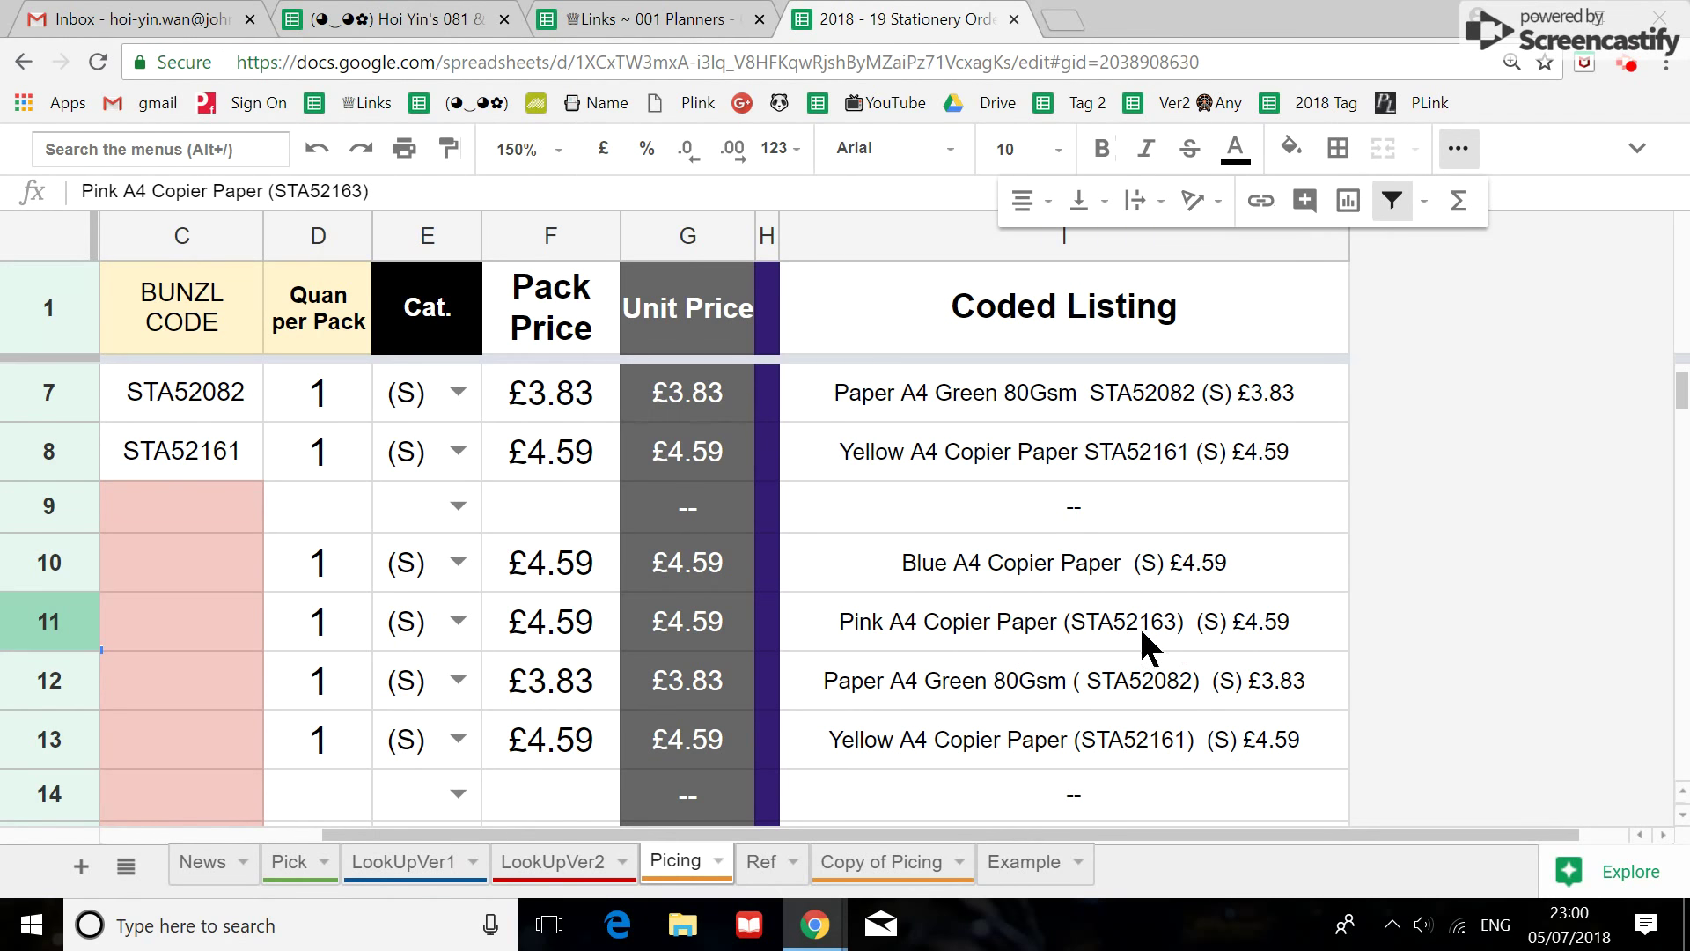
pyautogui.scroll(1, 1100, 581)
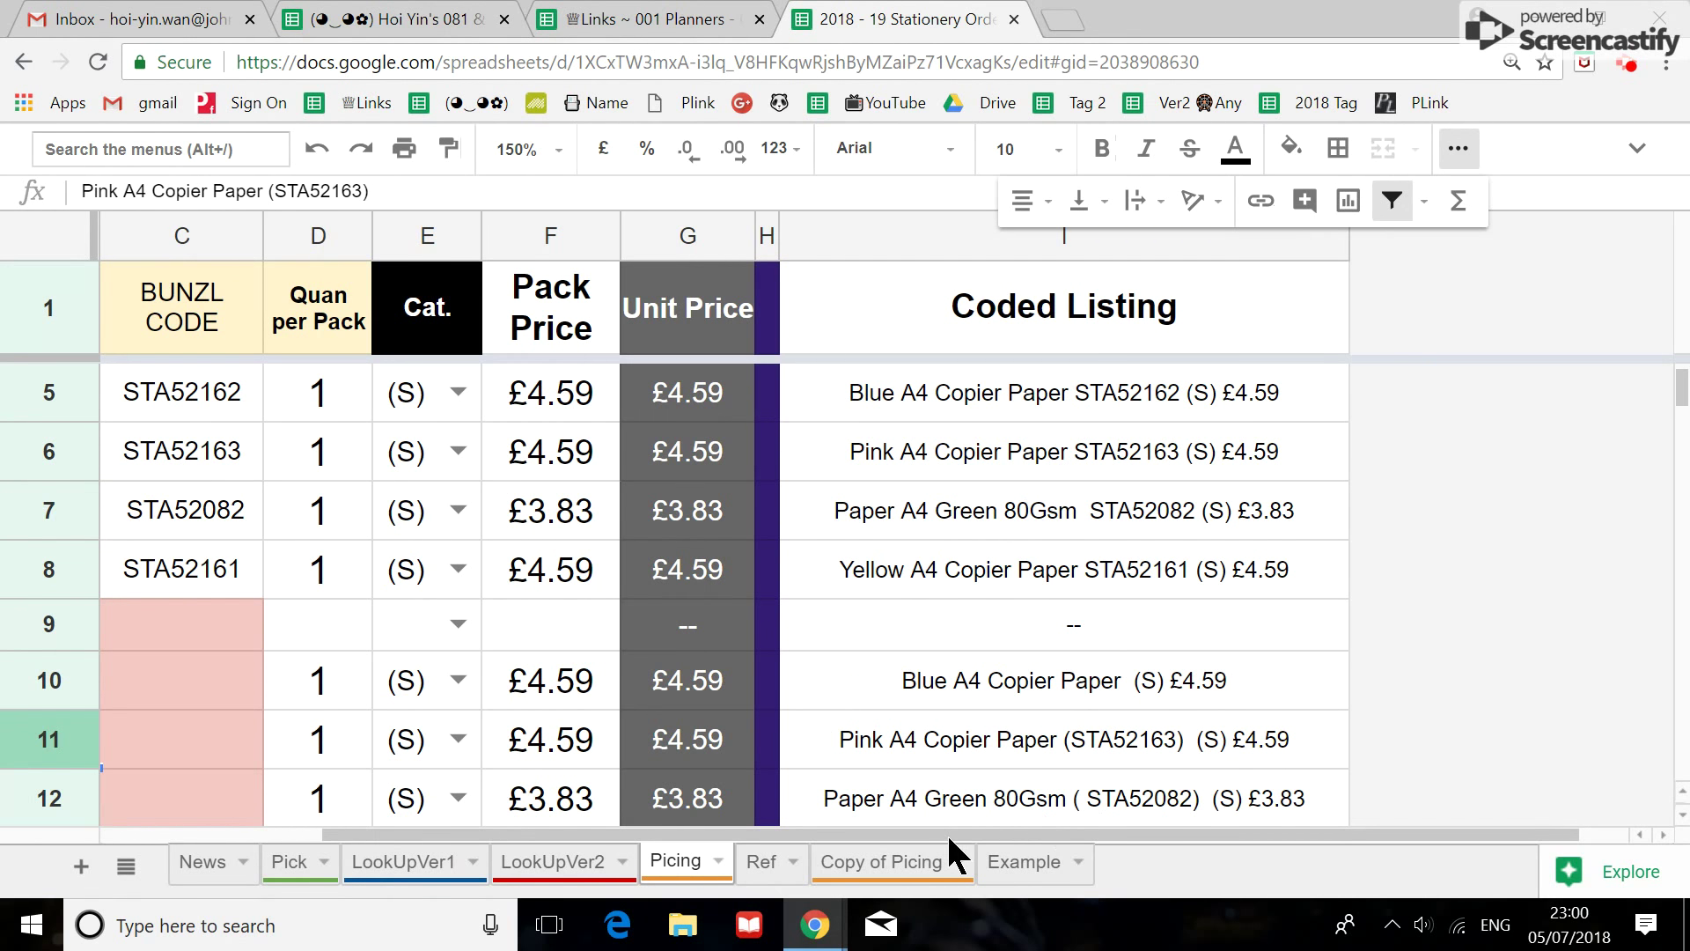
pyautogui.moveTo(947, 832); pyautogui.dragTo(822, 829)
pyautogui.scroll(-1, 820, 757)
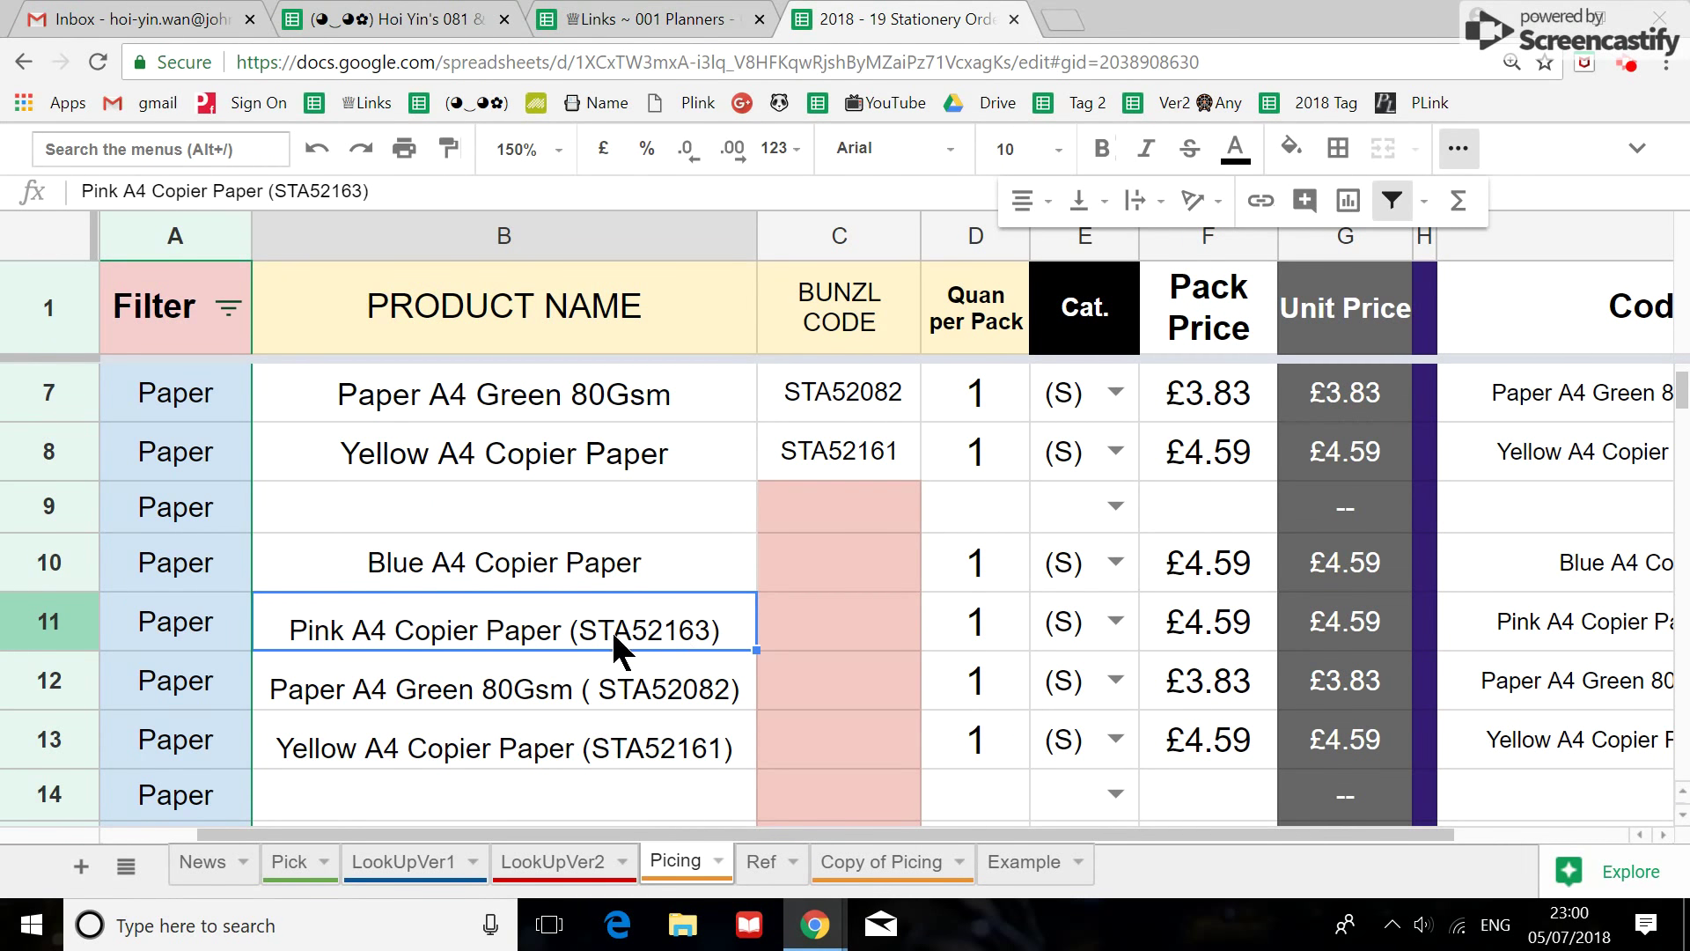
pyautogui.click(827, 620)
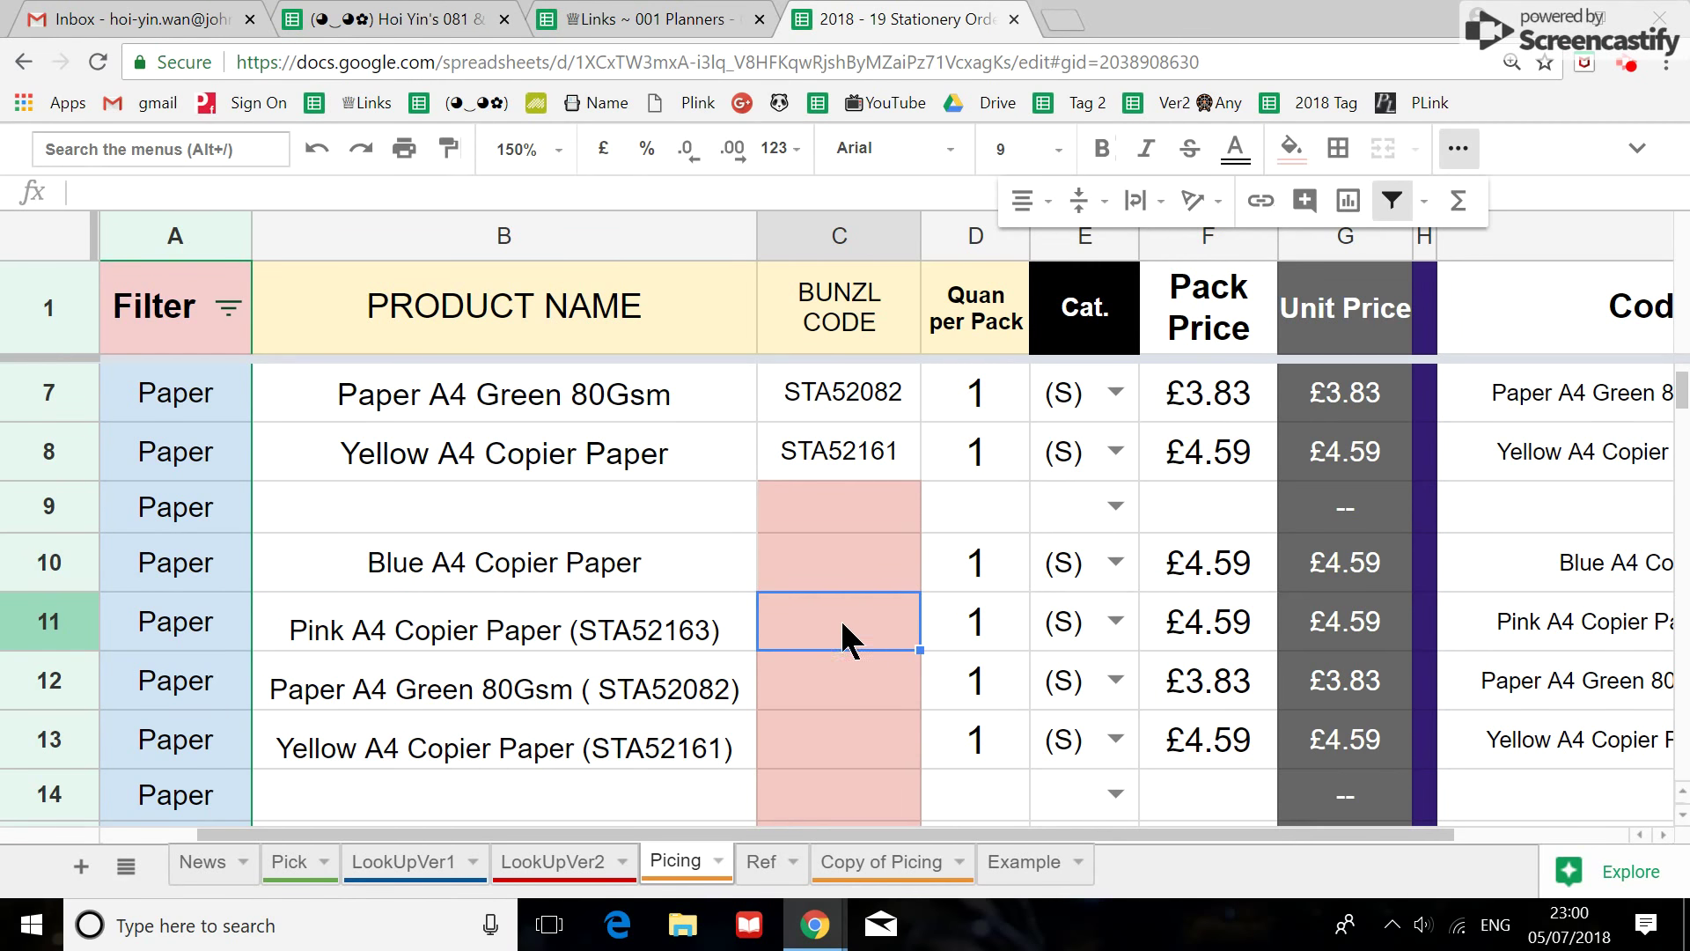
pyautogui.click(648, 646)
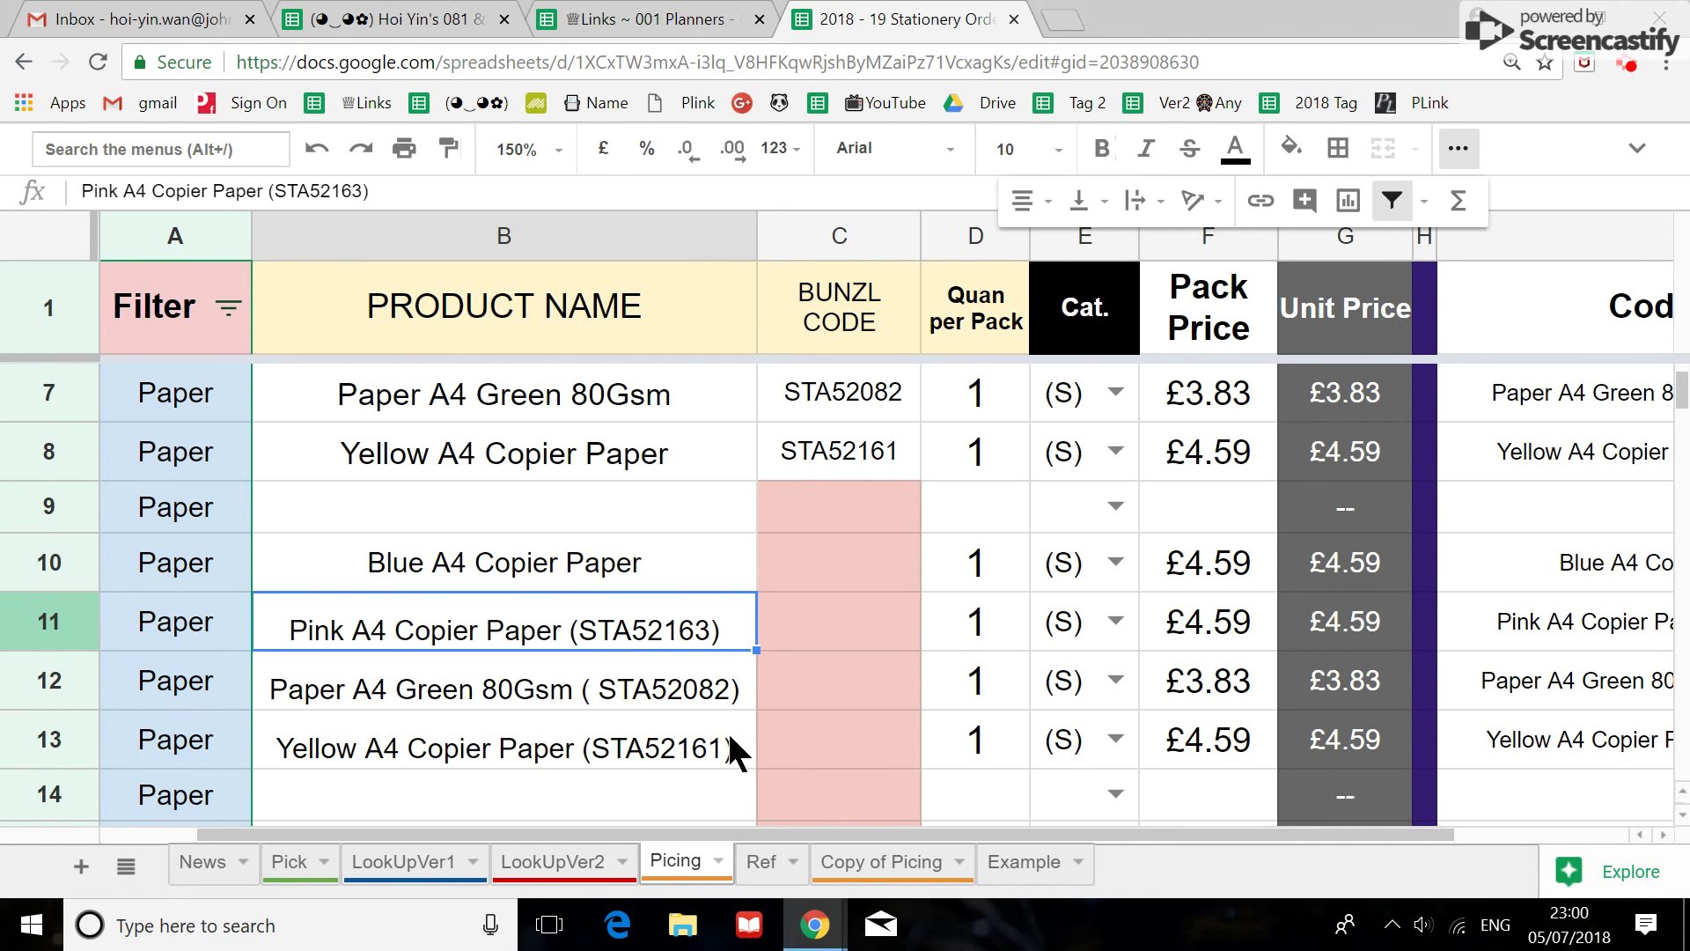
pyautogui.scroll(-1, 726, 731)
pyautogui.moveTo(49, 444); pyautogui.dragTo(49, 621)
# Delete rows 10–13 from the Picing sheet, then shrink the browser window.
pyautogui.rightClick(42, 476)
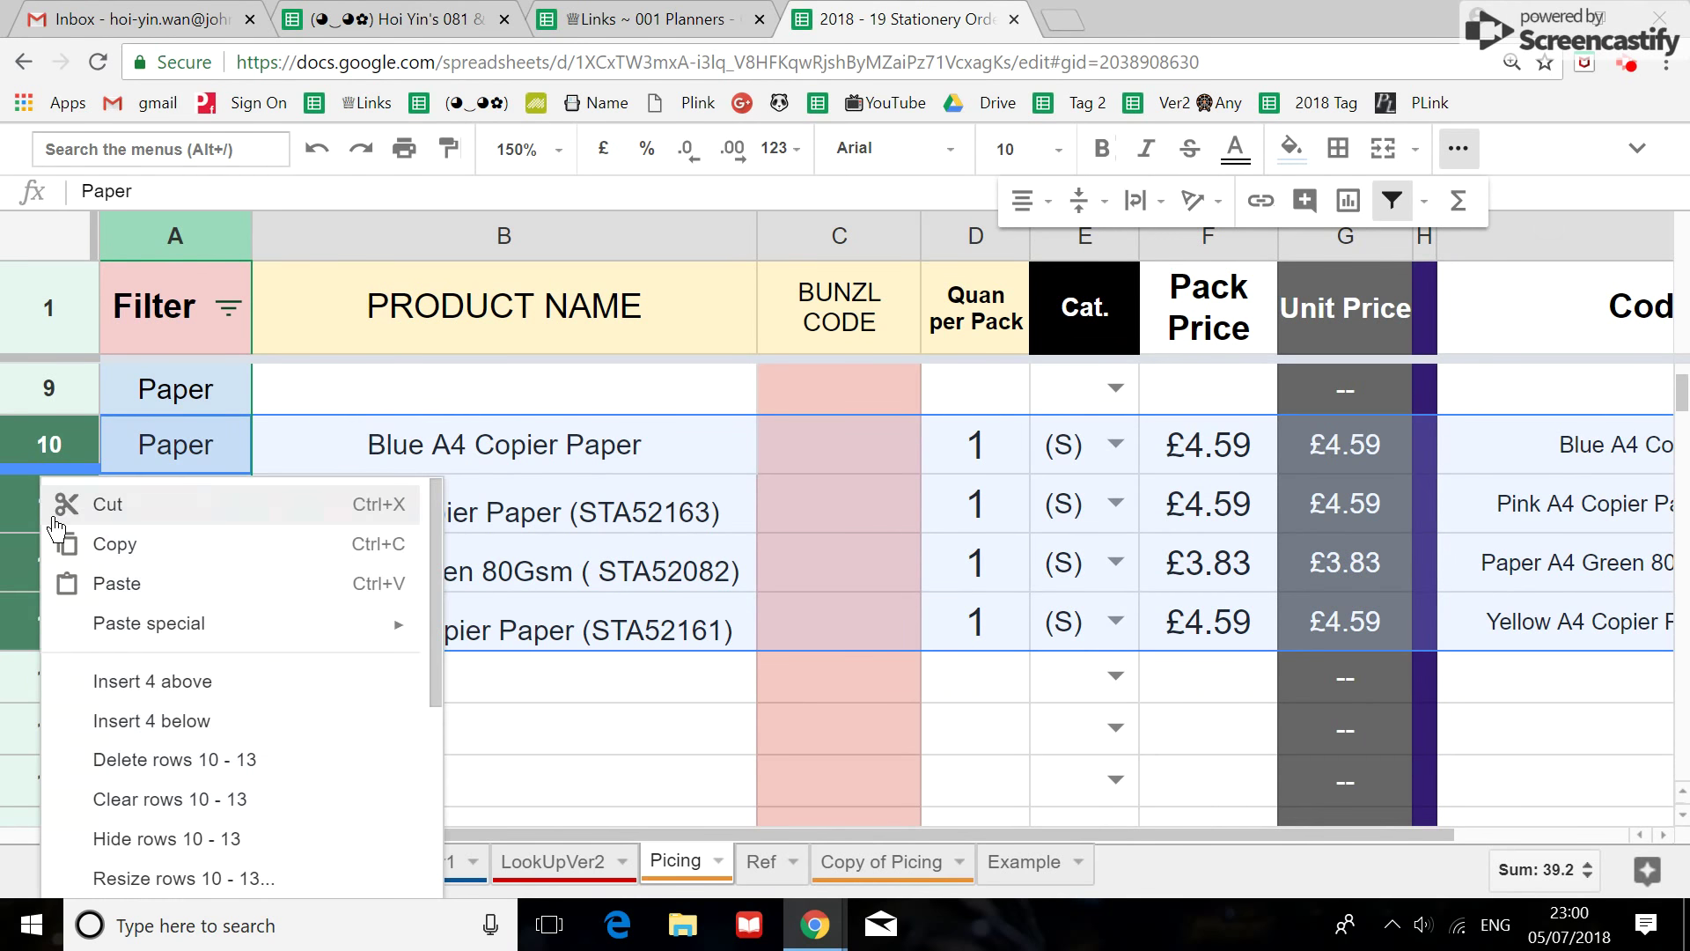
pyautogui.click(240, 774)
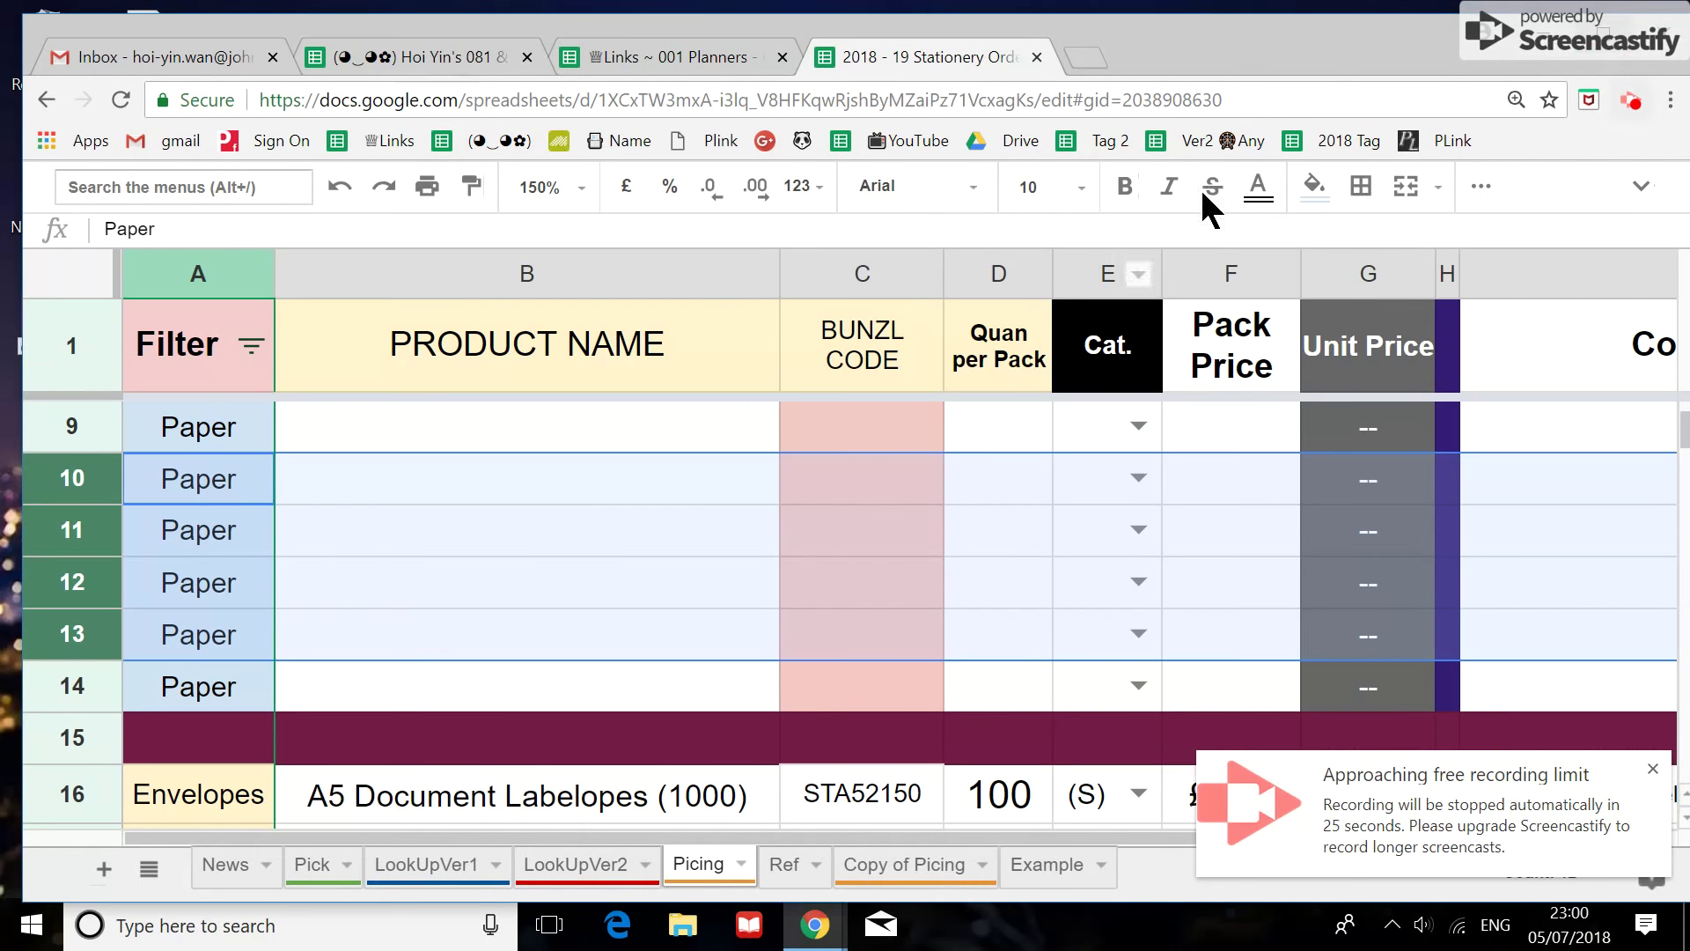
pyautogui.moveTo(1364, 22); pyautogui.dragTo(1217, 145)
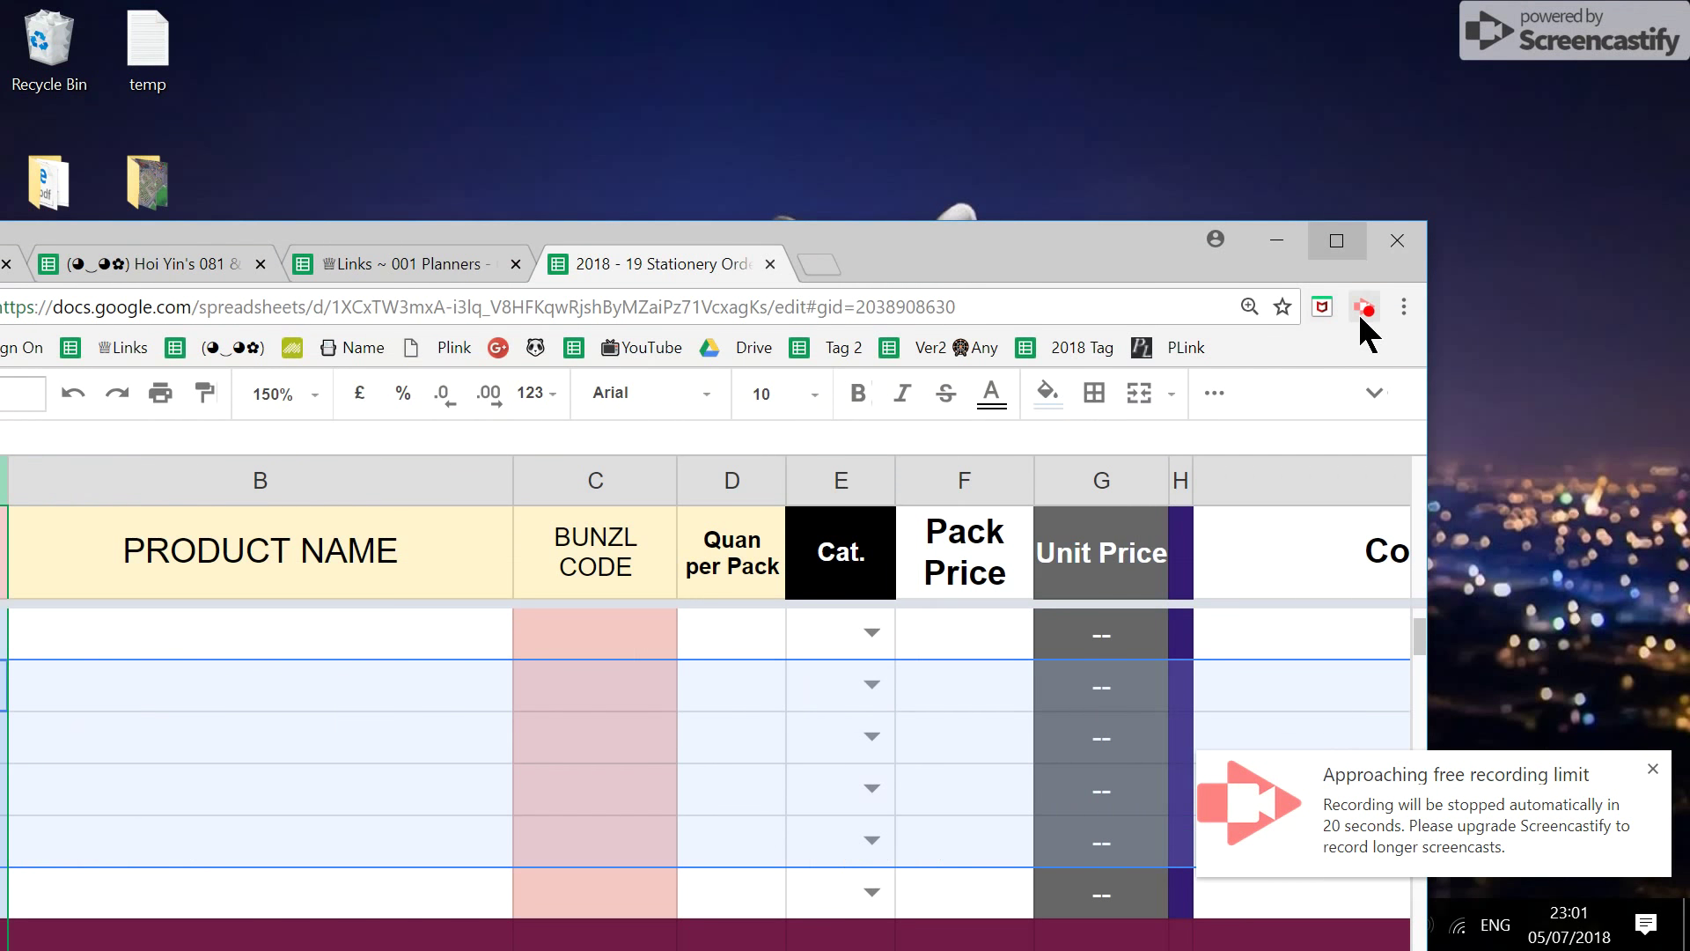
# Follow the recording-limit notice to Plans and Pricing, then bring up the Screencastify recording controls.
pyautogui.click(1459, 813)
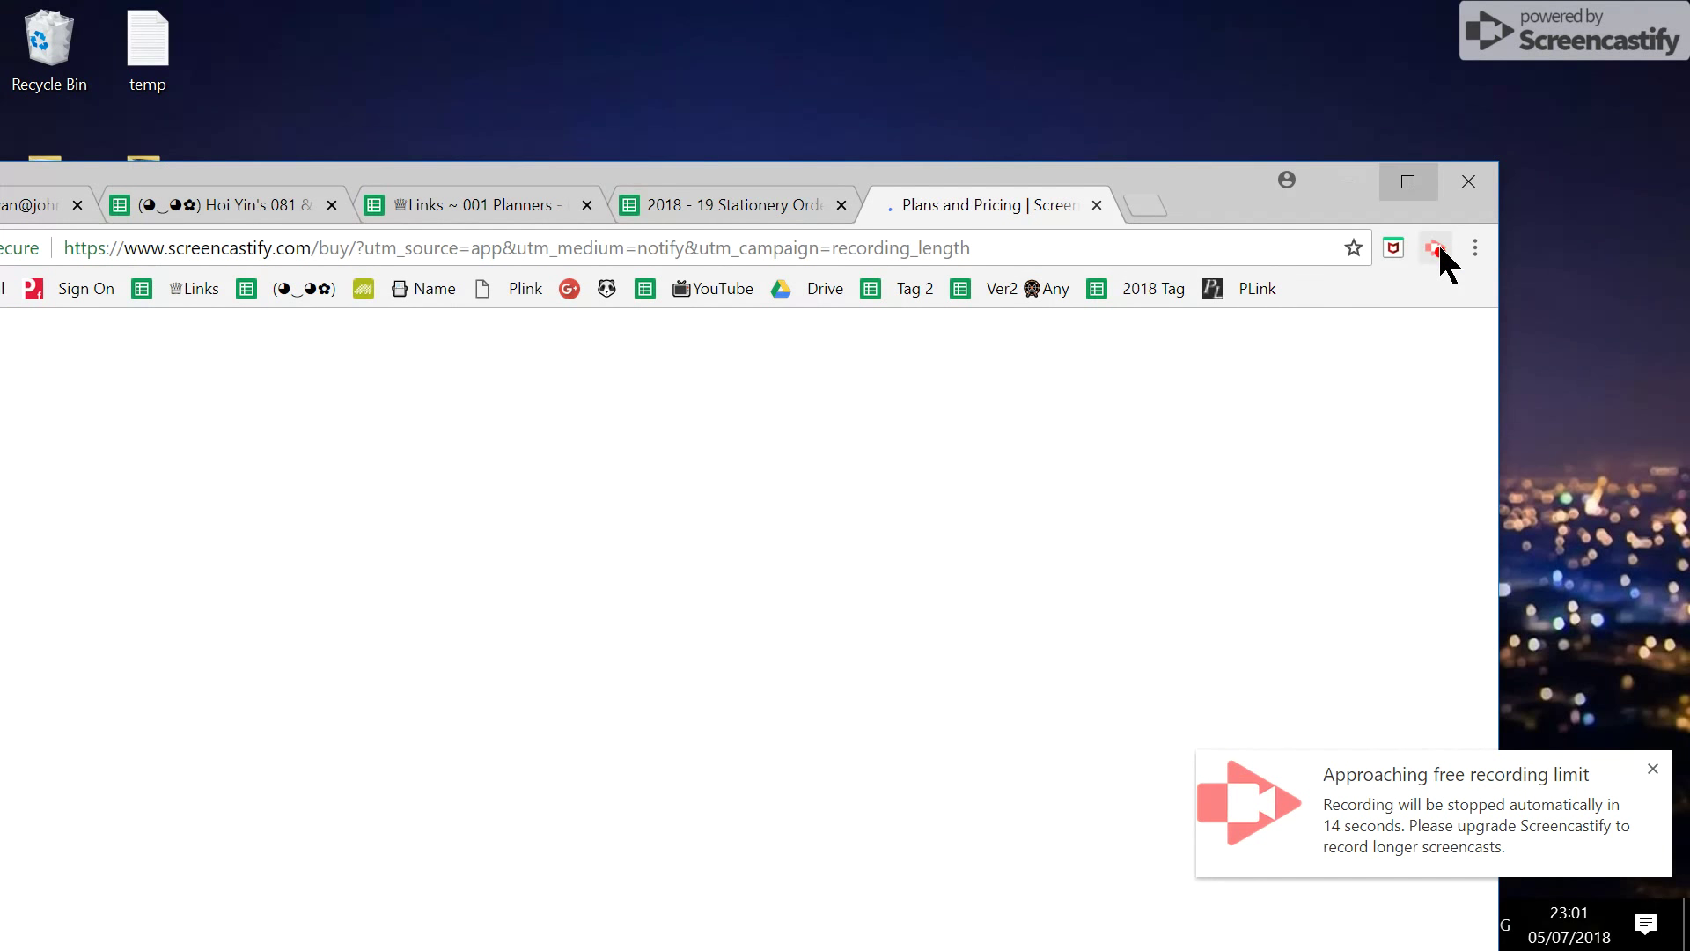
pyautogui.click(1440, 249)
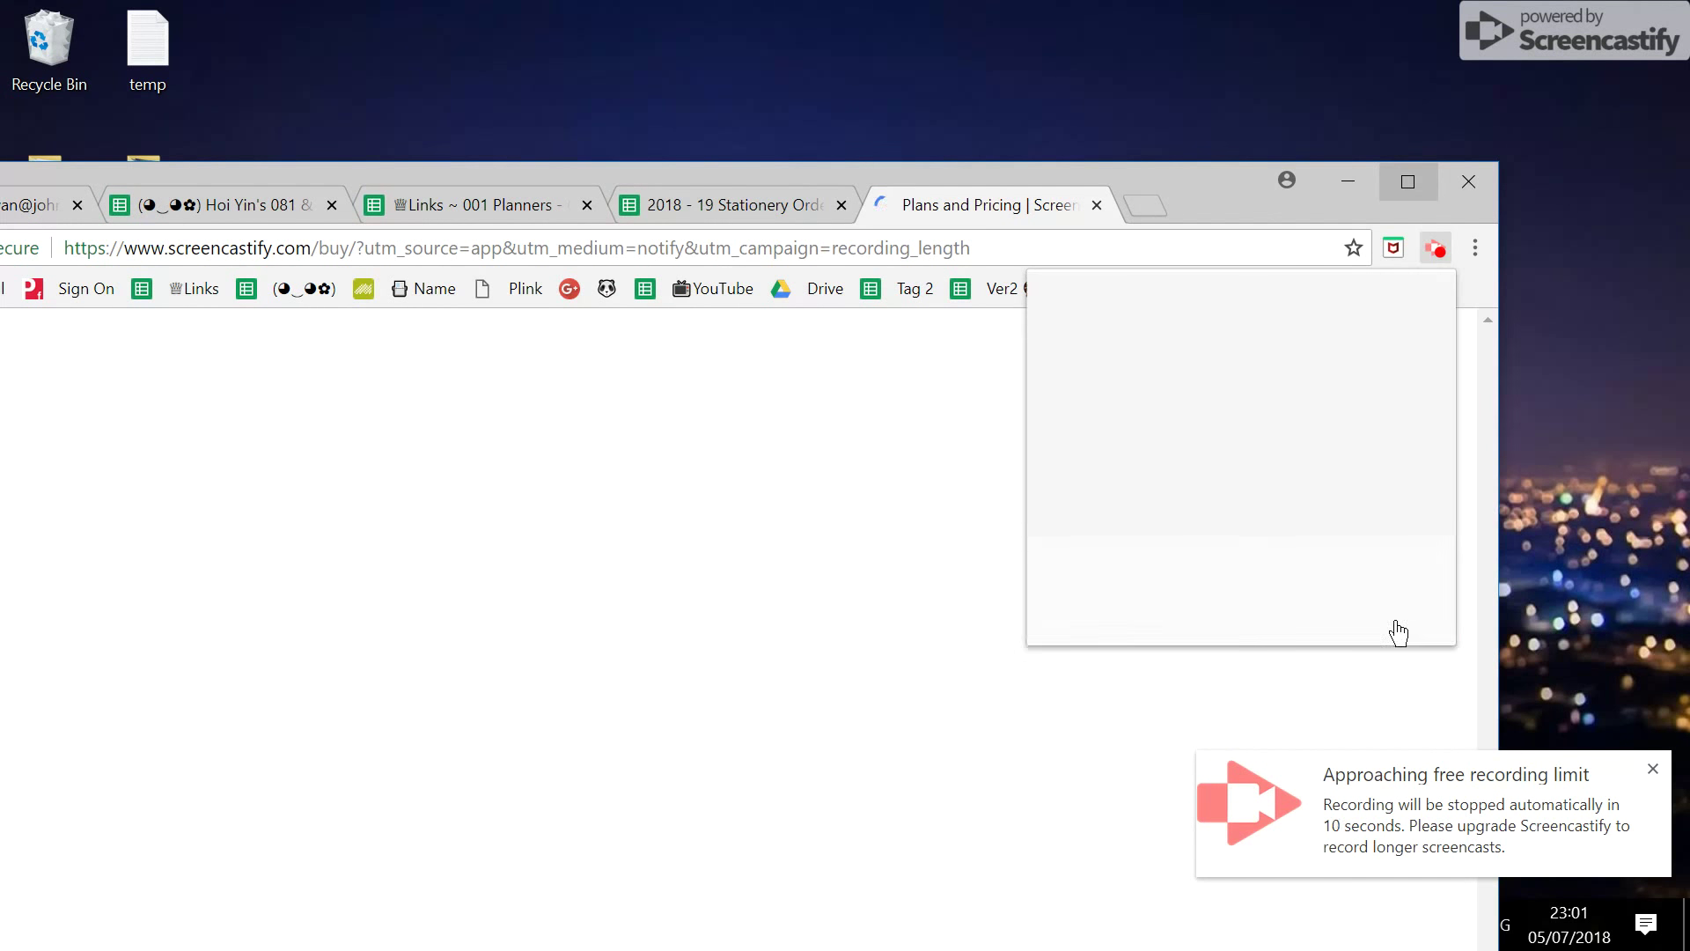